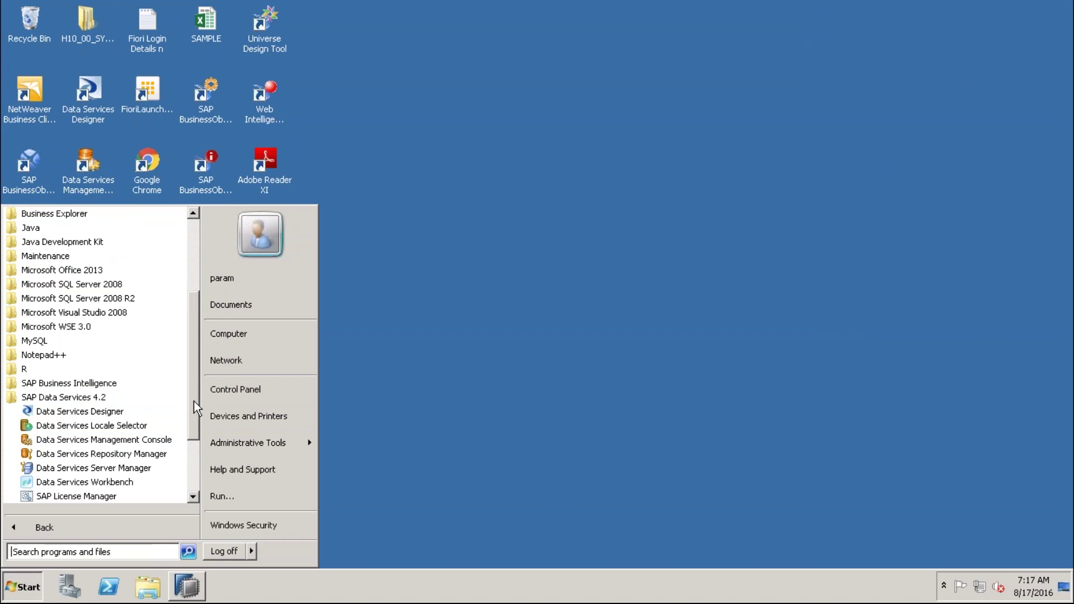
Scroll the Start menu's All Programs list down to the SAP Data Services 4.2 folder
left_click_drag(191, 408, 187, 433)
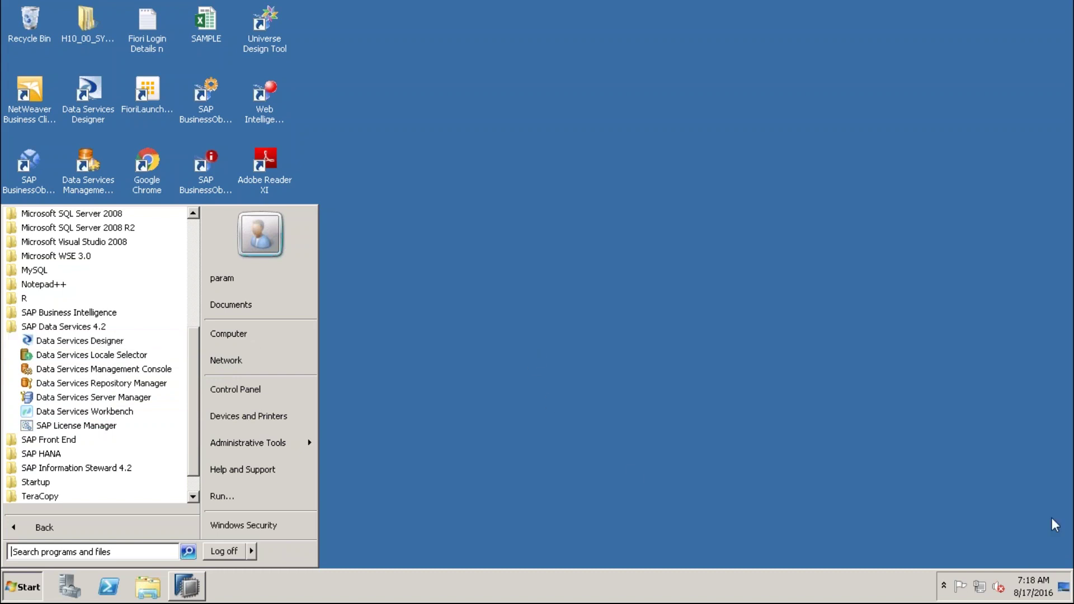
key("ctrl+2")
Sketch three source boxes along the bottom of the screen
mouse_move(416, 446)
left_mouse_down()
mouse_move(413, 479)
mouse_move(522, 499)
mouse_move(414, 436)
left_mouse_up()
mouse_move(587, 435)
left_mouse_down()
mouse_move(697, 491)
mouse_move(604, 435)
left_mouse_up()
left_click_drag(756, 434, 859, 498)
left_click_drag(859, 435, 758, 433)
Draw a long line above the source boxes with three connectors rising from it
left_click_drag(354, 404, 857, 401)
left_click_drag(480, 398, 485, 357)
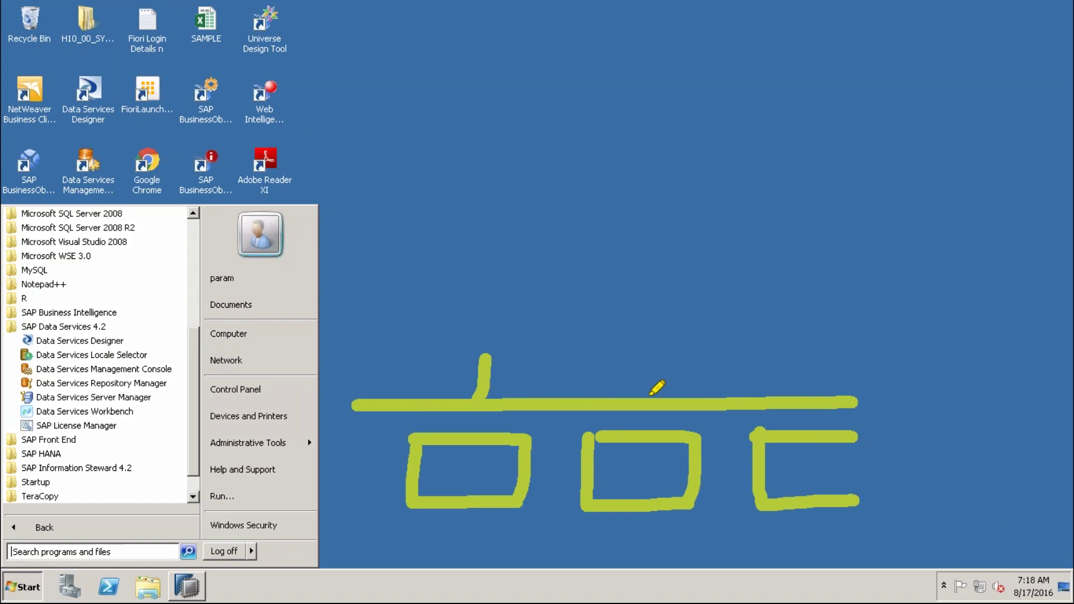
left_click_drag(649, 398, 649, 357)
left_click_drag(808, 401, 801, 361)
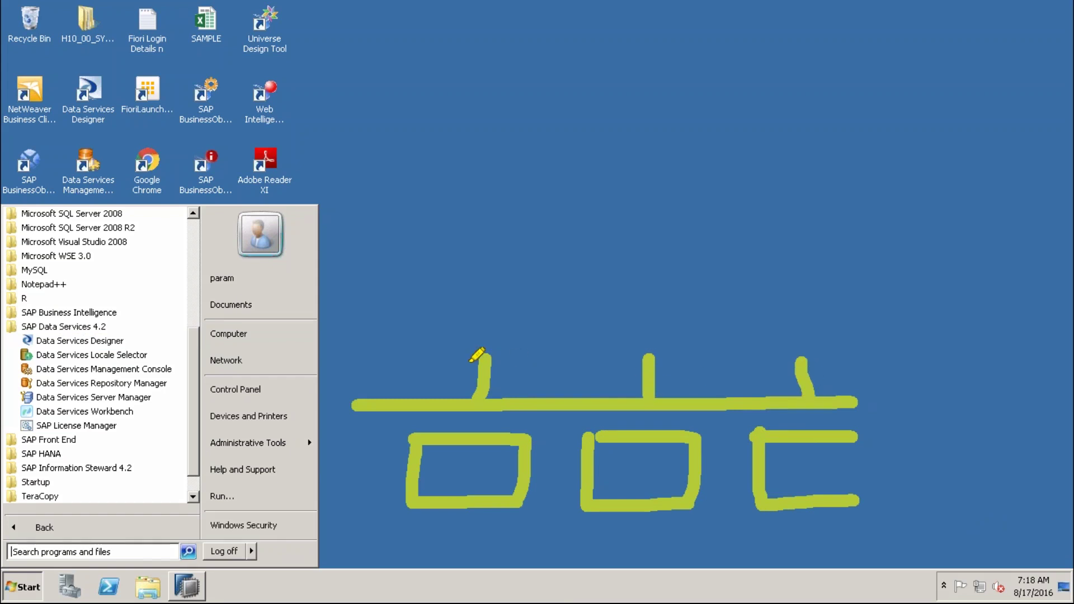
Draw two framed boxes above the connectors and label them SLT and DS
mouse_move(450, 280)
left_mouse_down()
mouse_move(535, 352)
mouse_move(669, 351)
mouse_move(668, 271)
mouse_move(445, 273)
left_mouse_up()
mouse_move(722, 273)
left_mouse_down()
mouse_move(723, 343)
mouse_move(849, 345)
mouse_move(851, 273)
mouse_move(726, 272)
left_mouse_up()
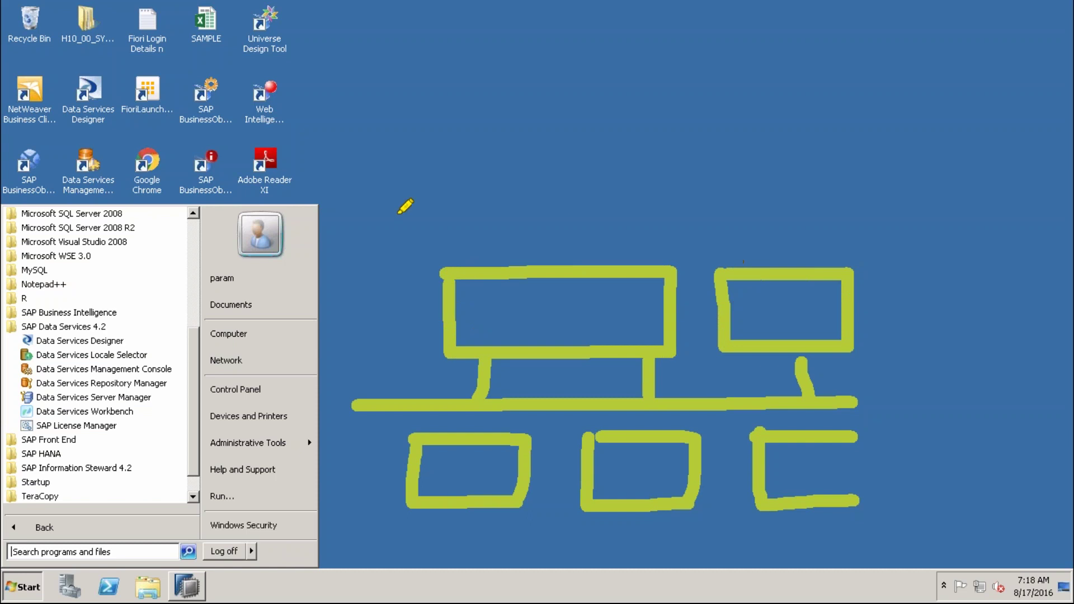
left_click_drag(350, 226, 826, 225)
mouse_move(513, 297)
left_mouse_down()
mouse_move(473, 305)
mouse_move(469, 333)
mouse_move(555, 326)
left_mouse_up()
left_click_drag(581, 289, 582, 334)
left_click_drag(547, 293, 612, 285)
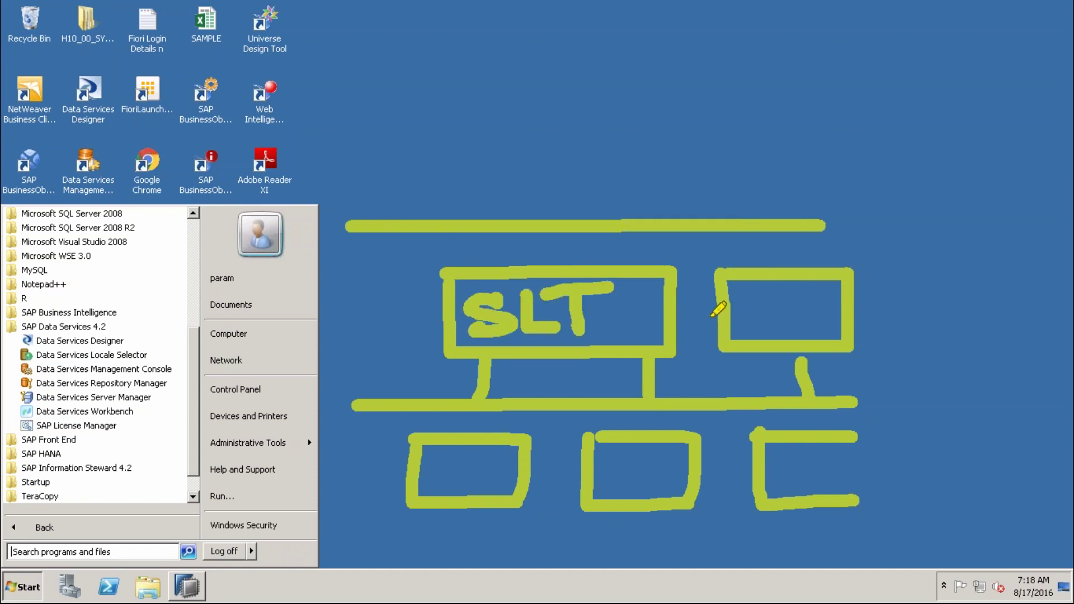
mouse_move(754, 328)
left_mouse_down()
mouse_move(752, 295)
mouse_move(755, 332)
left_mouse_up()
left_click_drag(839, 291, 792, 334)
mouse_move(346, 227)
left_mouse_down()
mouse_move(335, 407)
mouse_move(349, 405)
left_mouse_up()
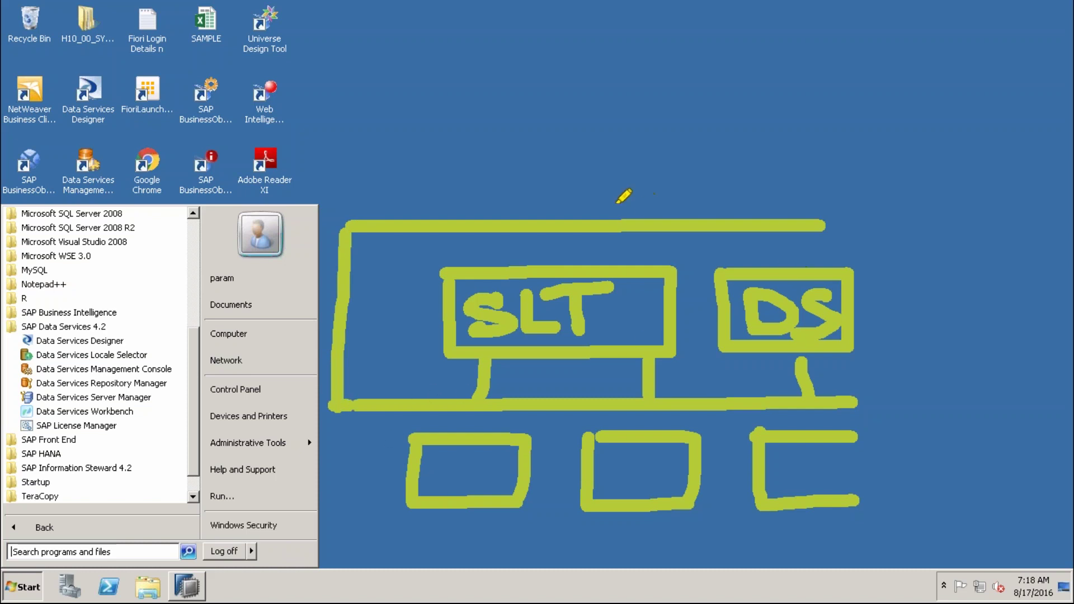
Draw an arrow rising from the frame to the outline of a top target box
mouse_move(614, 221)
left_mouse_down()
mouse_move(617, 138)
mouse_move(574, 166)
left_mouse_up()
left_click_drag(609, 135, 652, 168)
mouse_move(369, 49)
left_mouse_down()
mouse_move(369, 99)
mouse_move(794, 137)
mouse_move(792, 25)
left_mouse_up()
Write HANA SC inside the top target box
left_click_drag(370, 52, 372, 1)
mouse_move(454, 13)
left_mouse_down()
mouse_move(454, 75)
mouse_move(500, 48)
left_mouse_up()
left_click_drag(500, 14, 501, 67)
mouse_move(538, 14)
left_mouse_down()
mouse_move(510, 75)
mouse_move(560, 76)
left_mouse_up()
left_click_drag(512, 57, 552, 56)
mouse_move(586, 17)
left_mouse_down()
mouse_move(582, 67)
mouse_move(632, 3)
left_mouse_up()
mouse_move(638, 70)
left_mouse_down()
mouse_move(691, 49)
mouse_move(706, 75)
left_mouse_up()
left_click_drag(644, 48, 694, 45)
mouse_move(591, 111)
left_mouse_down()
mouse_move(592, 101)
mouse_move(557, 128)
left_mouse_up()
mouse_move(641, 84)
left_mouse_down()
mouse_move(637, 125)
mouse_move(557, 62)
mouse_move(667, 120)
mouse_move(663, 130)
left_mouse_up()
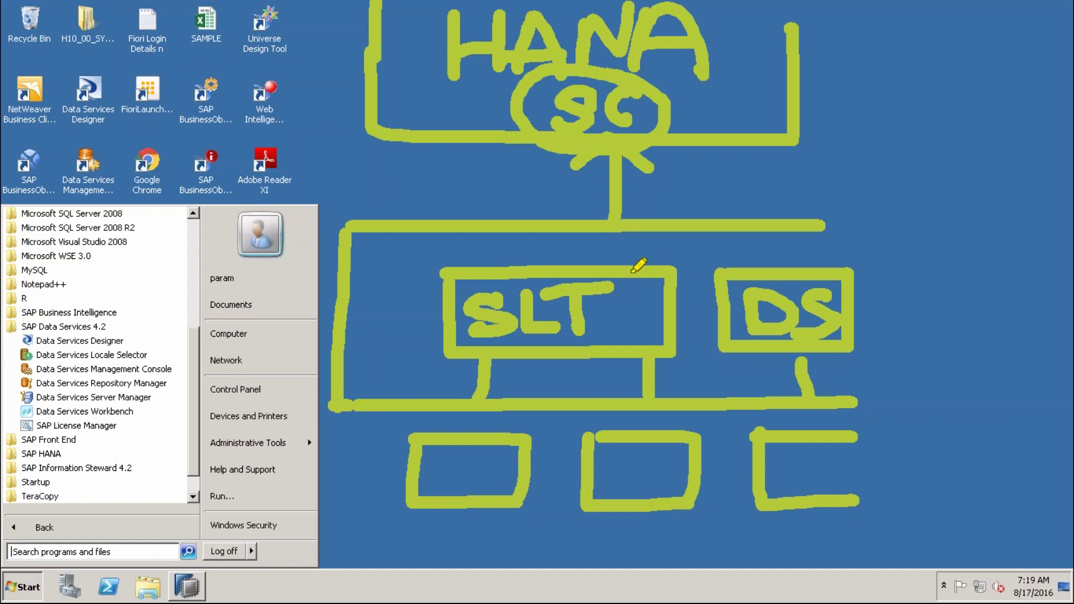
Add dots, cloud loops and an arrow into SLT, then erase the sketch
left_click(542, 257)
left_click(788, 256)
mouse_move(734, 79)
left_mouse_down()
mouse_move(669, 120)
mouse_move(710, 73)
left_mouse_up()
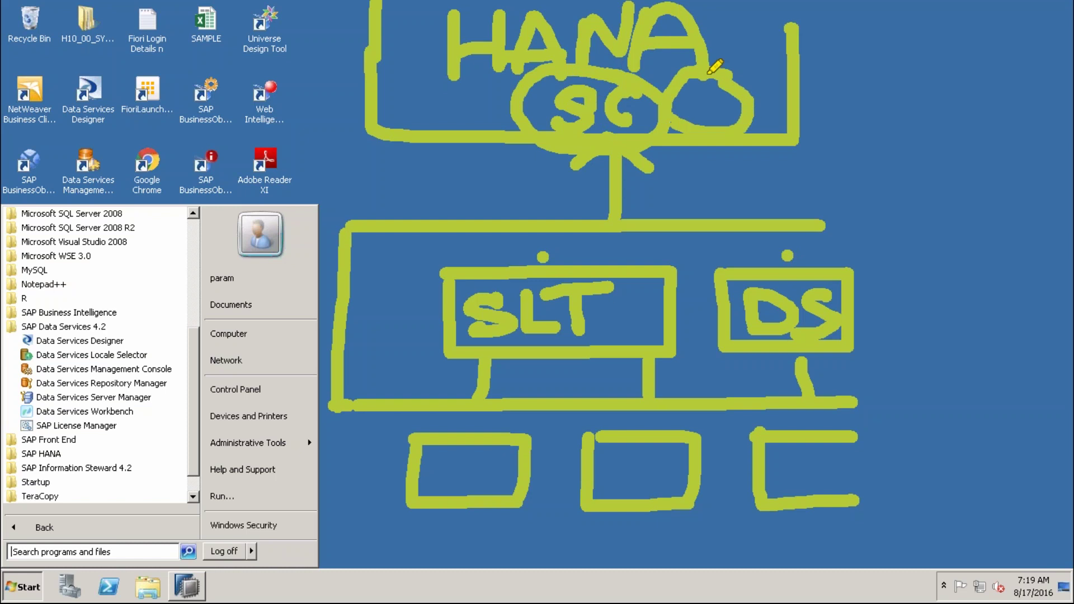
mouse_move(523, 87)
left_mouse_down()
mouse_move(434, 92)
mouse_move(529, 115)
left_mouse_up()
left_click(468, 105)
left_click(711, 105)
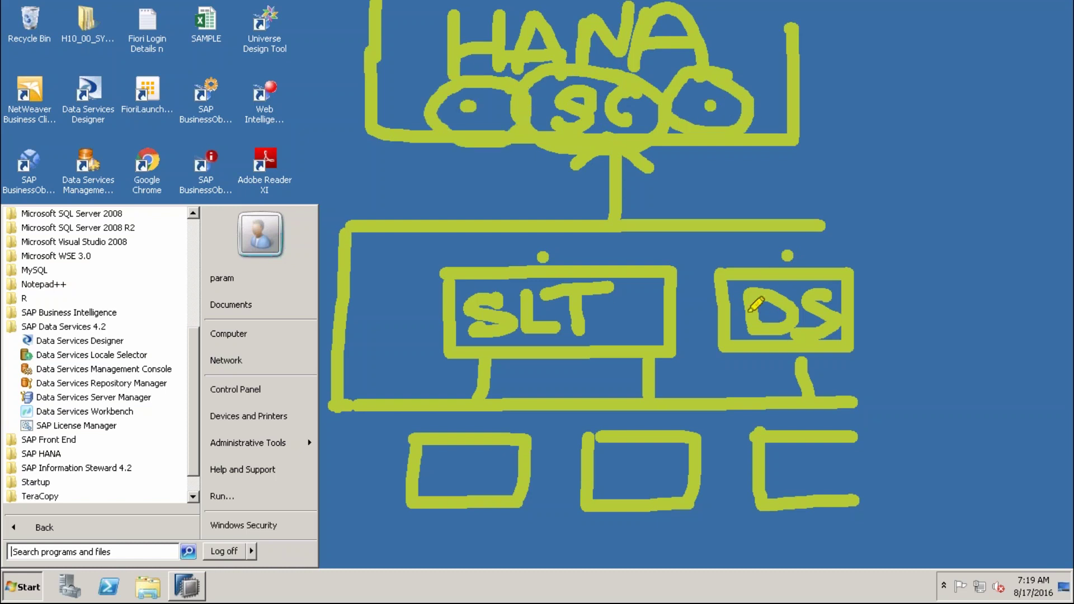
mouse_move(365, 318)
left_mouse_down()
mouse_move(398, 319)
mouse_move(382, 339)
mouse_move(374, 316)
left_mouse_up()
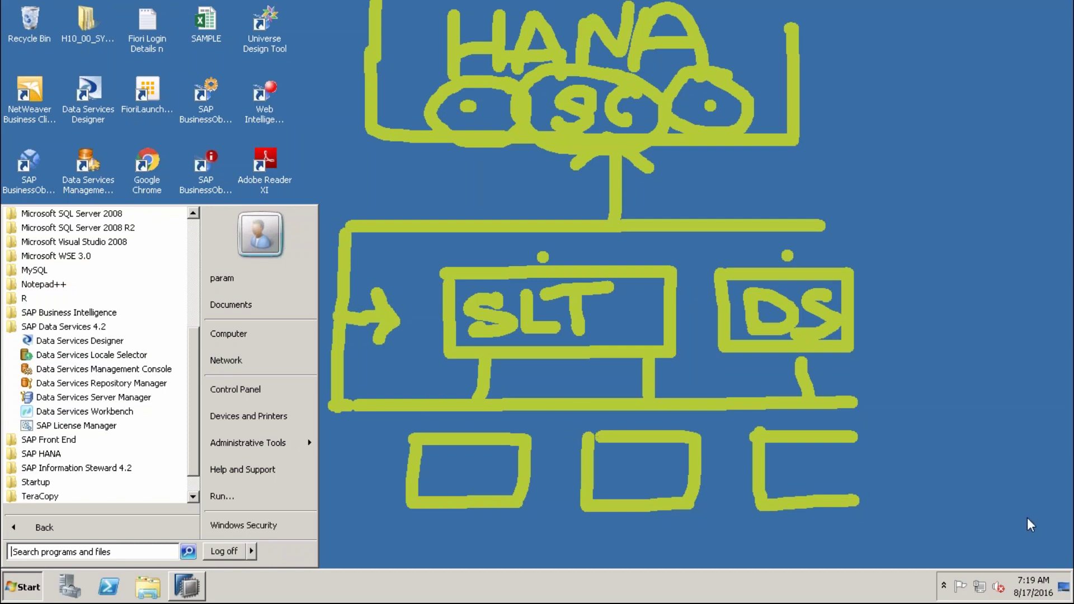
key("e")
key("Escape")
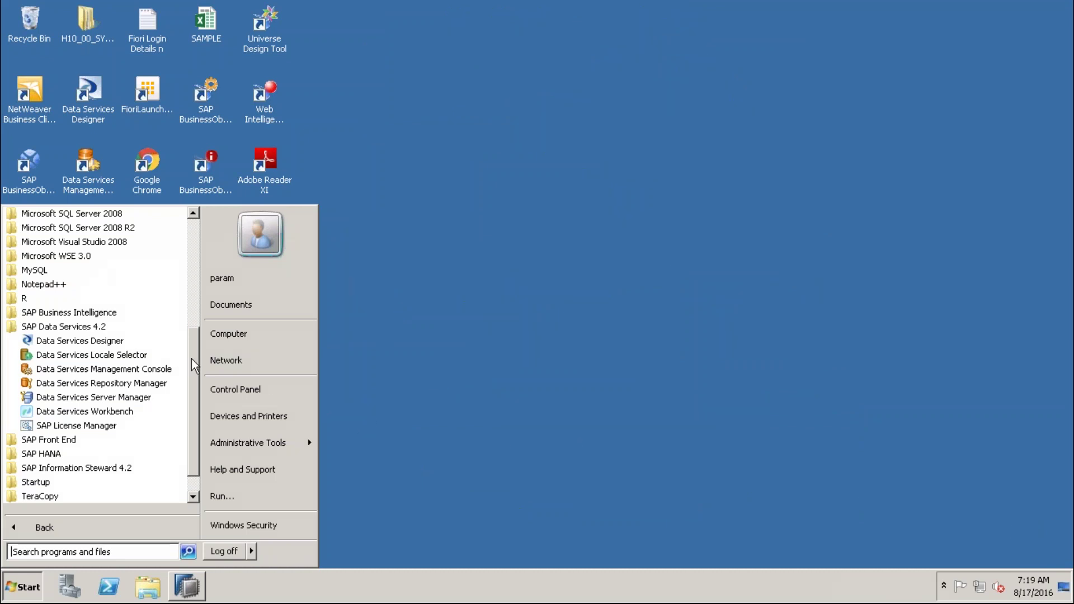
Launch Data Services Designer and confirm the system host is BOIDES1:6400
left_click(92, 340)
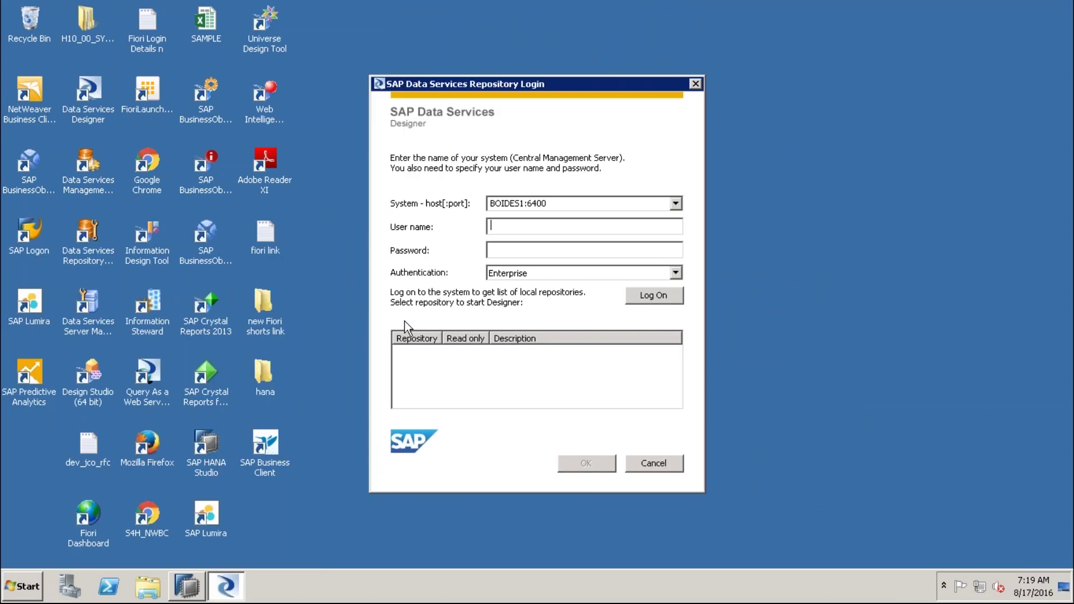
left_click(677, 207)
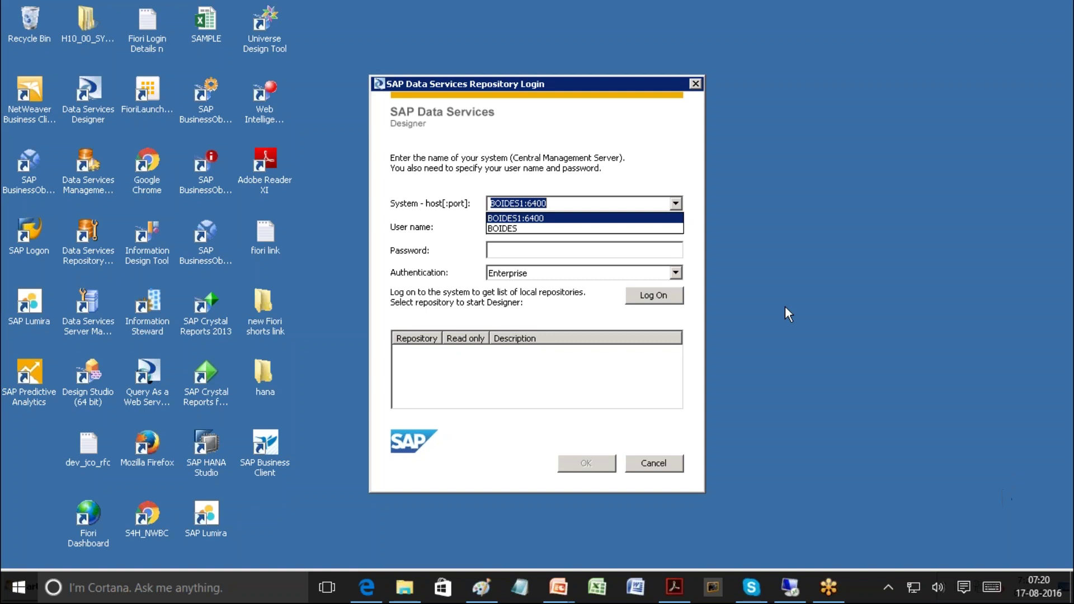
left_click(687, 261)
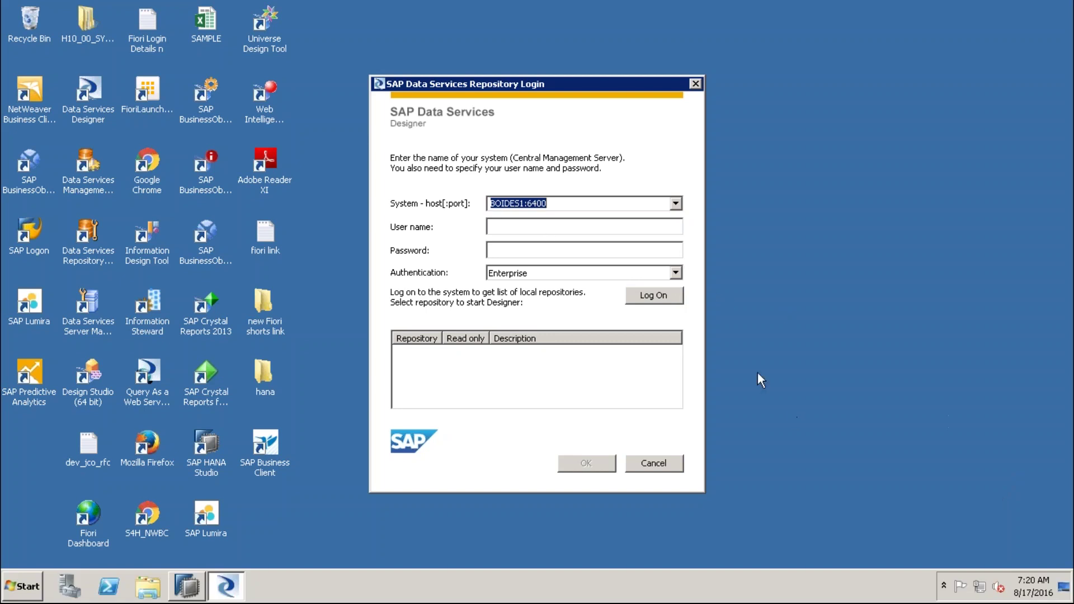
left_click(558, 205)
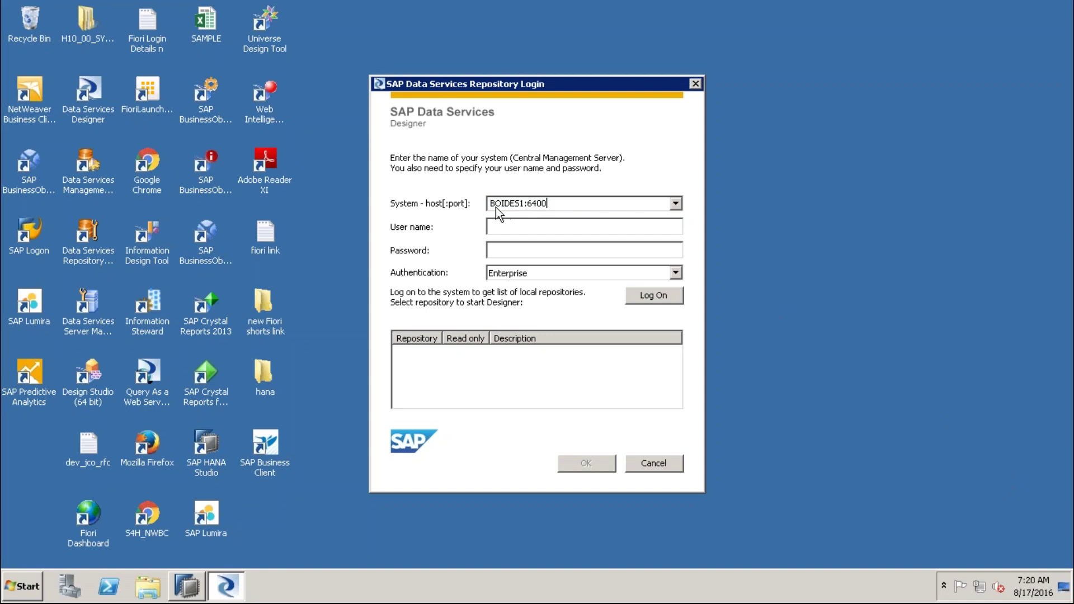
left_click_drag(491, 203, 526, 203)
left_click(530, 203)
left_click(555, 204)
left_click_drag(554, 204, 477, 203)
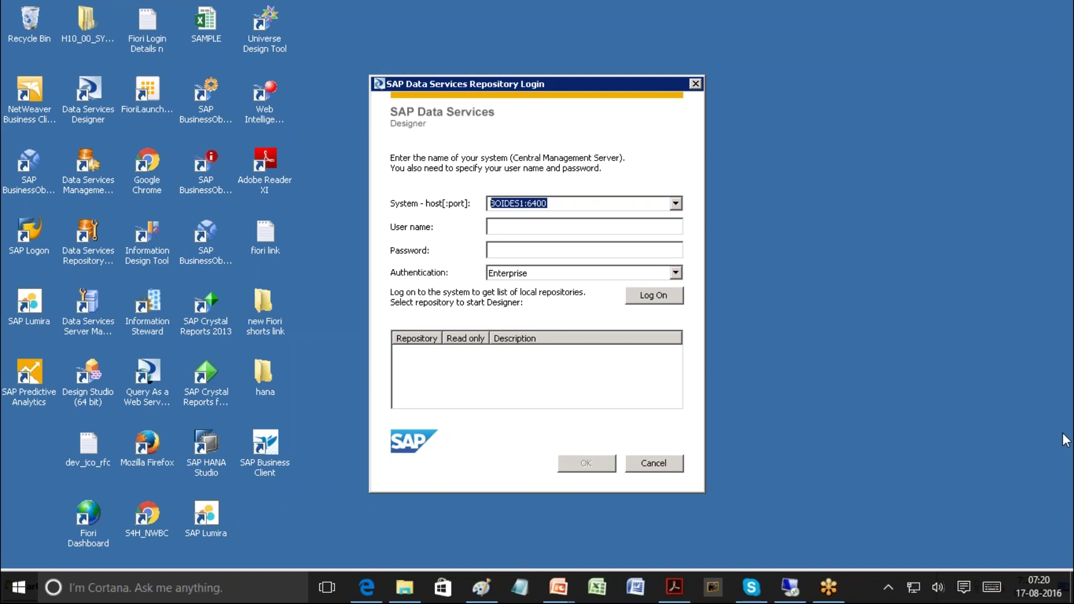
left_click(515, 230)
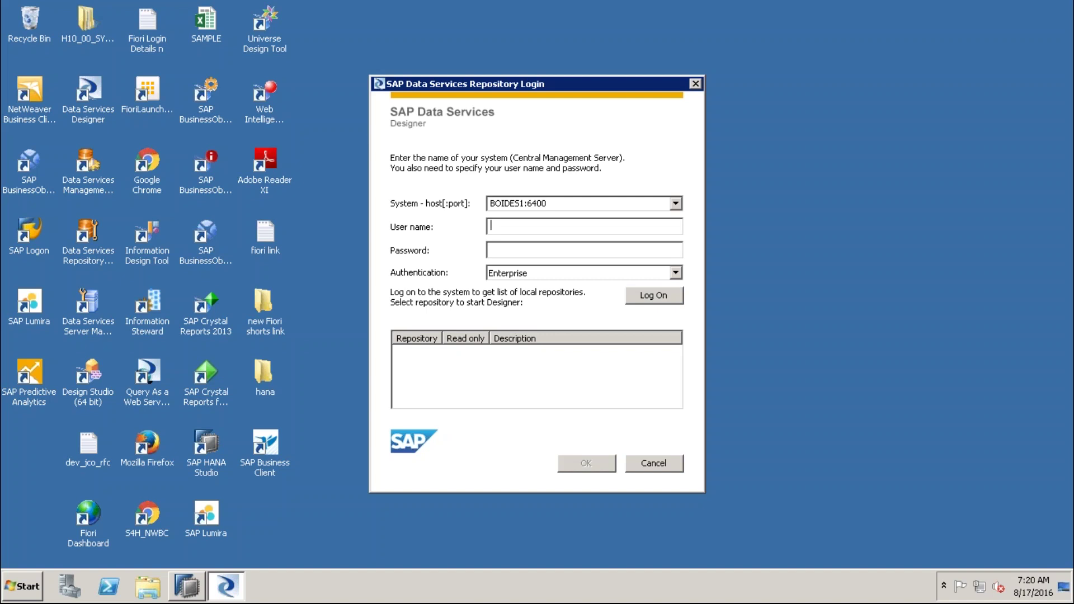
Log on with the user name, password and Enterprise authentication to list repositories
type("PARAM")
key("Tab")
type("******")
key("BackSpace")
key("BackSpace")
key("BackSpace")
key("BackSpace")
key("BackSpace")
key("BackSpace")
type("********")
left_click(676, 273)
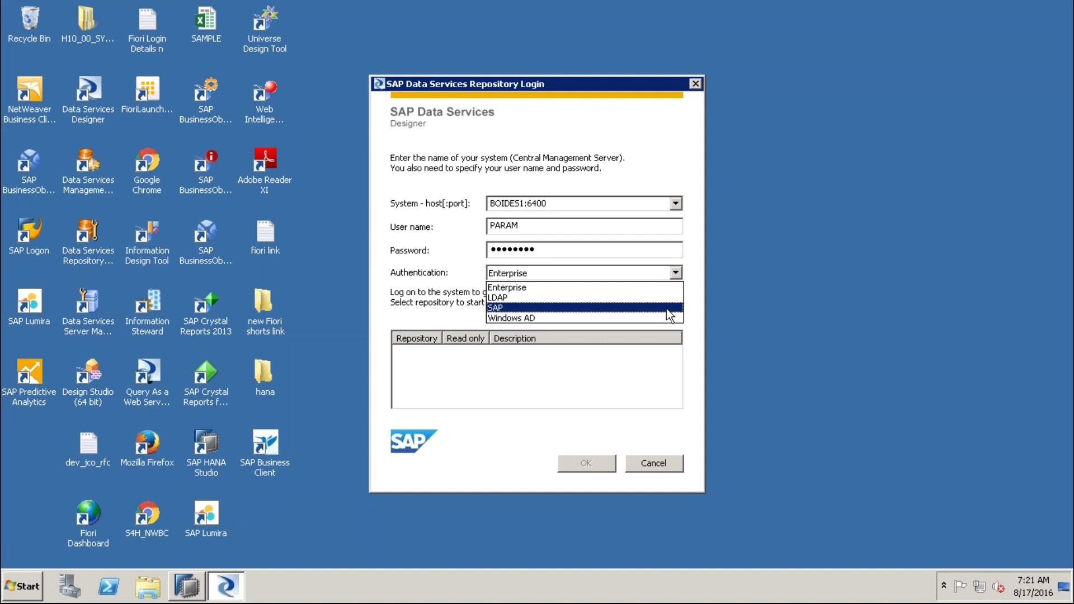
left_click(608, 288)
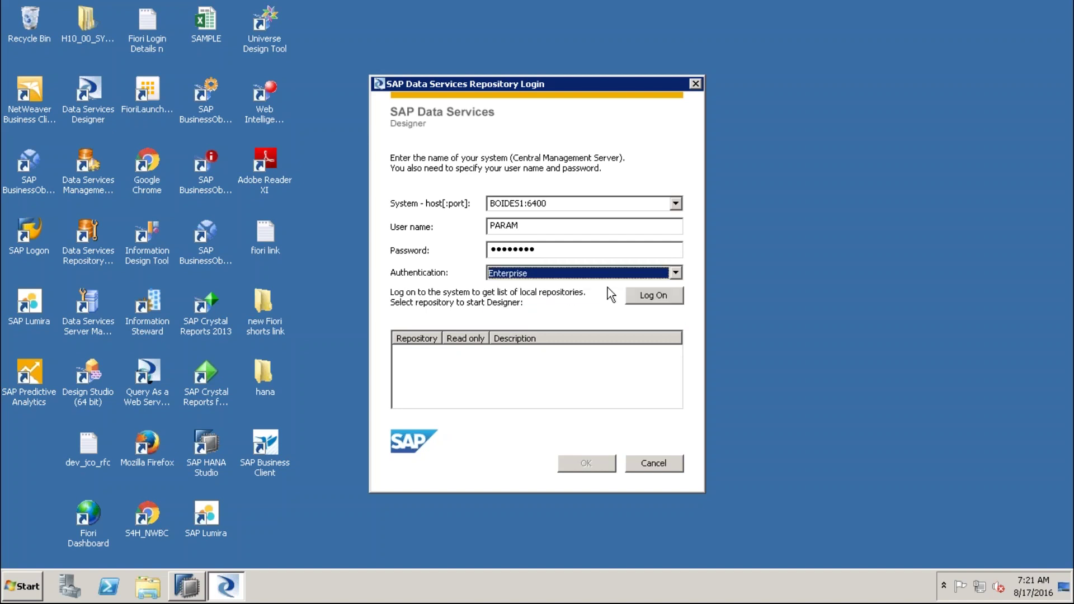
left_click(650, 295)
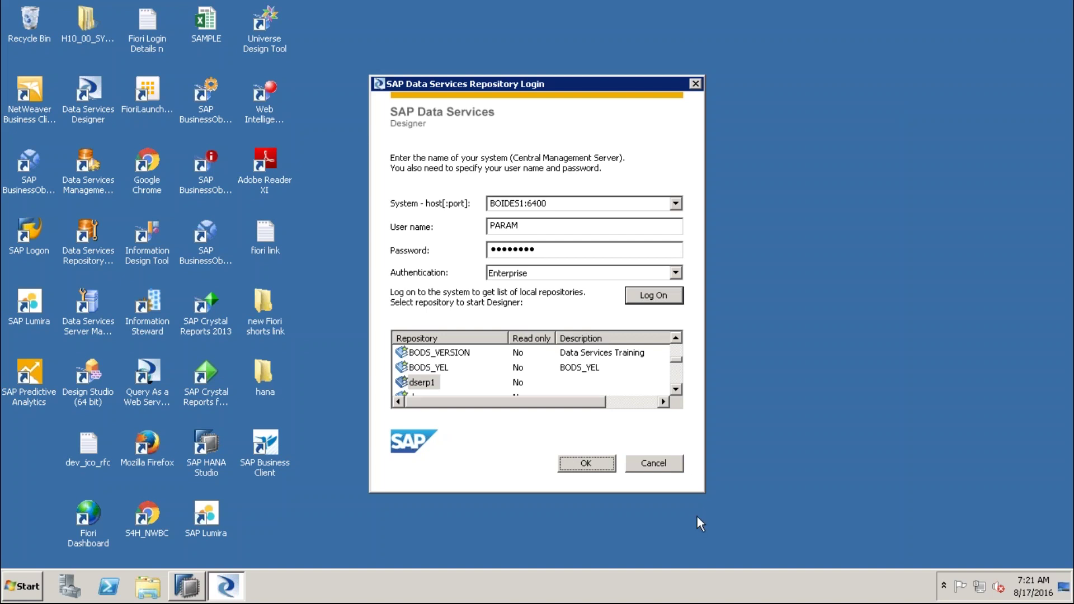
Browse the repository list with the arrow keys and select dserp1
scroll(679, 378, "down", 5)
left_click_drag(678, 369, 678, 345)
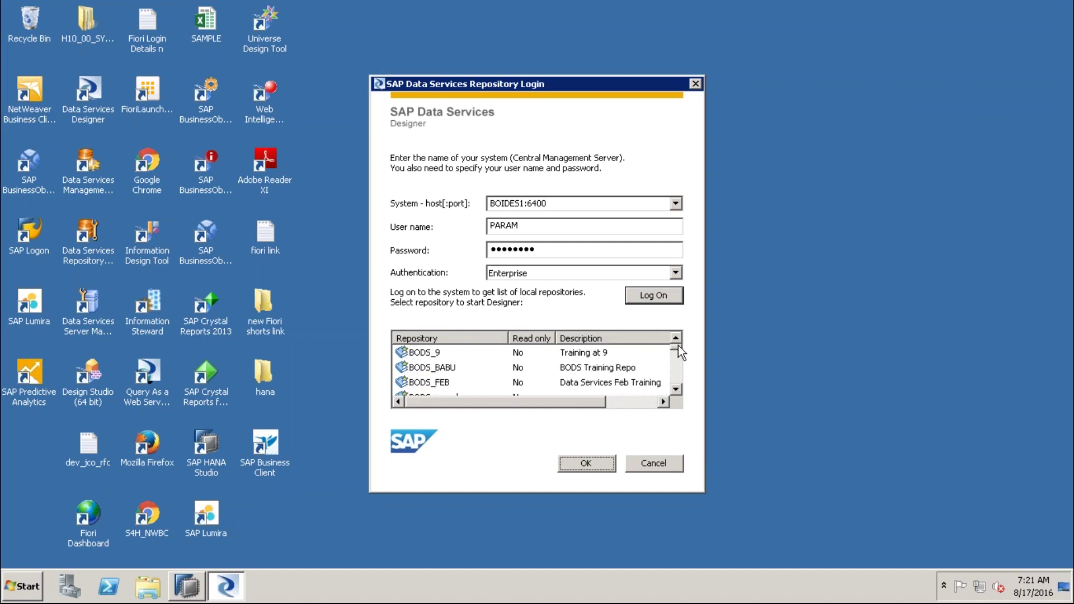
left_click(437, 353)
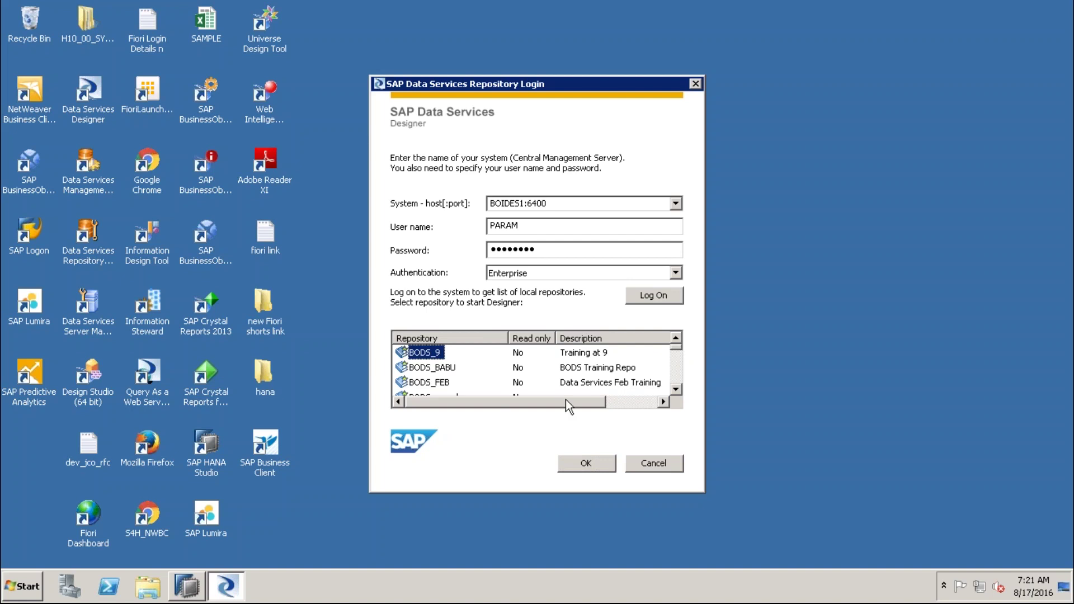
key("Down")
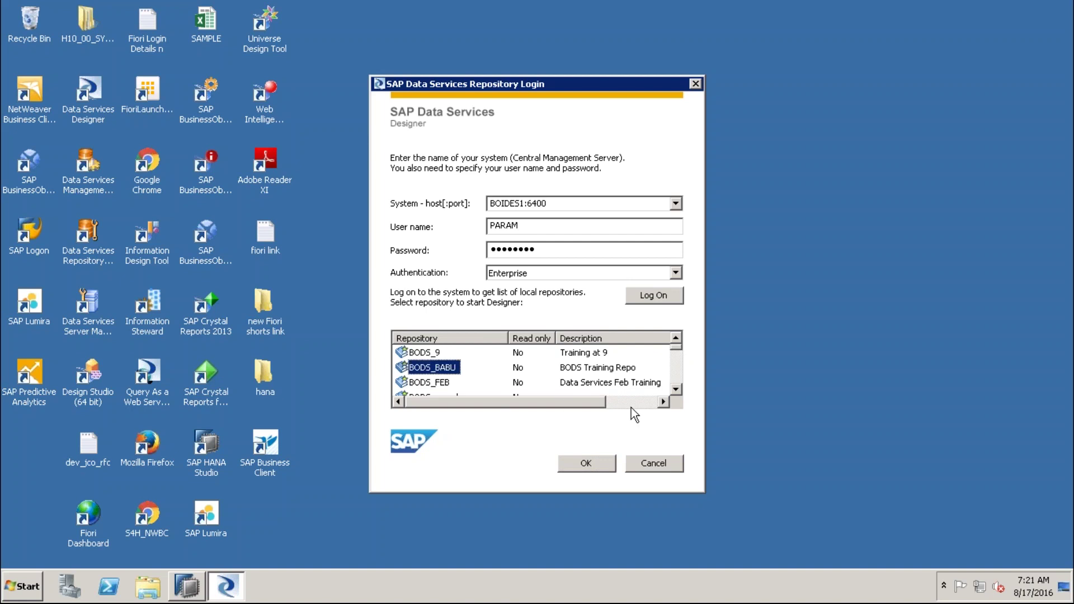
key("Down")
key("Down")
key("Down")
key("Down")
key("Down")
key("Down")
key("Down")
key("Down")
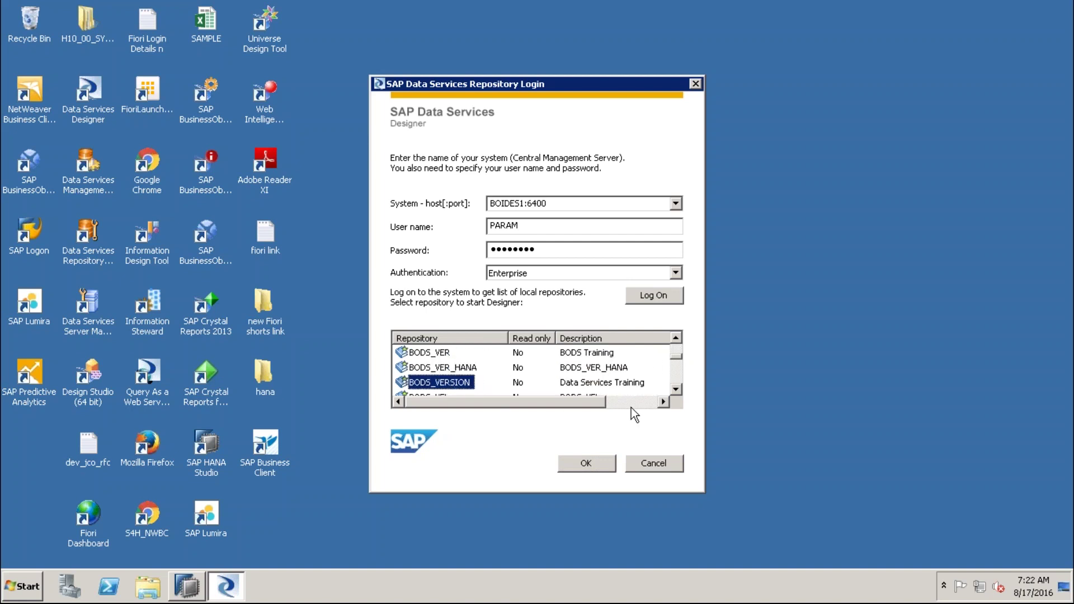
key("Down")
key("Down")
key("Down")
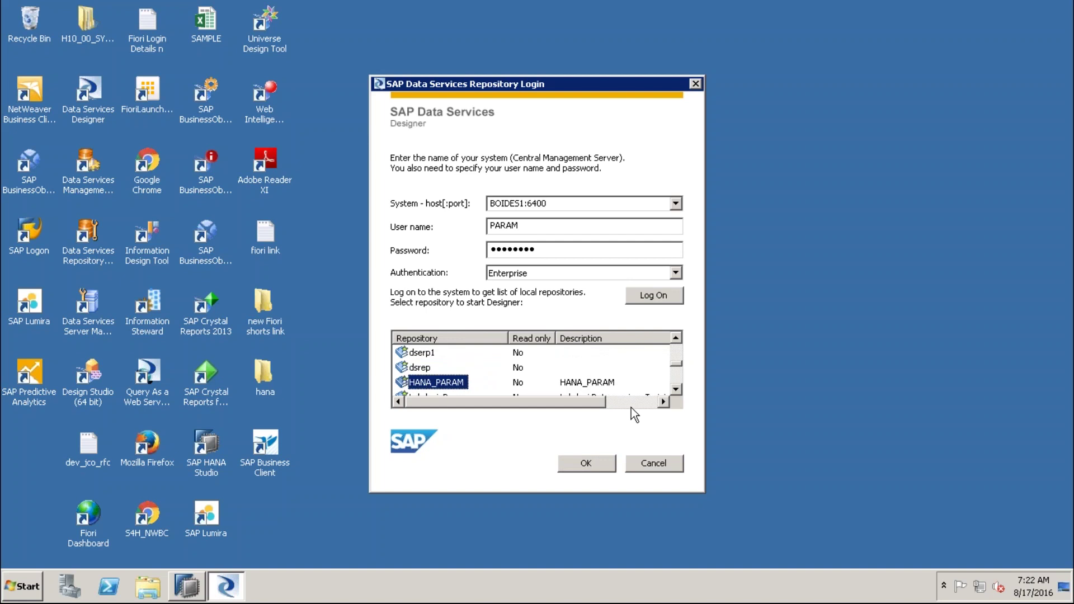
key("Down")
key("Down")
key("Down")
key("Down")
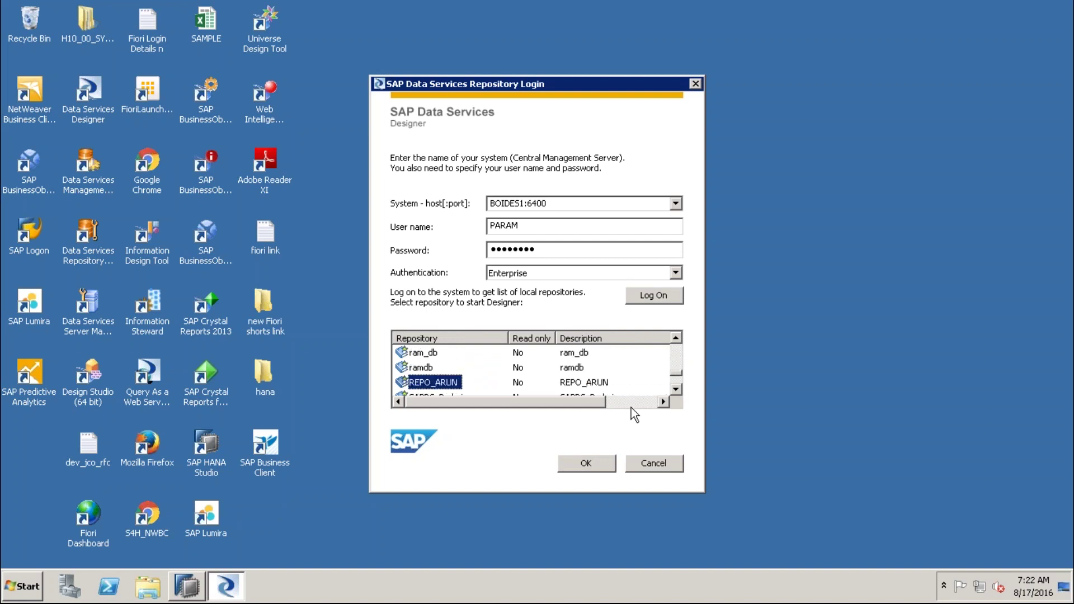
key("Down")
key("Down")
key("Down")
key("Down")
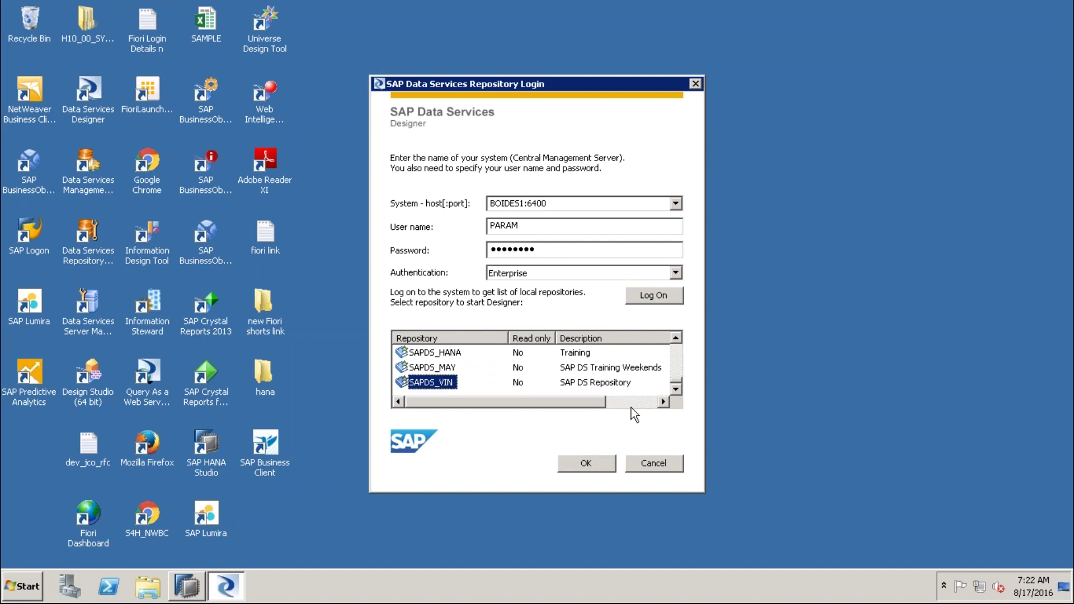
key("Up")
key("Up")
key("Up")
key("Up")
key("Up")
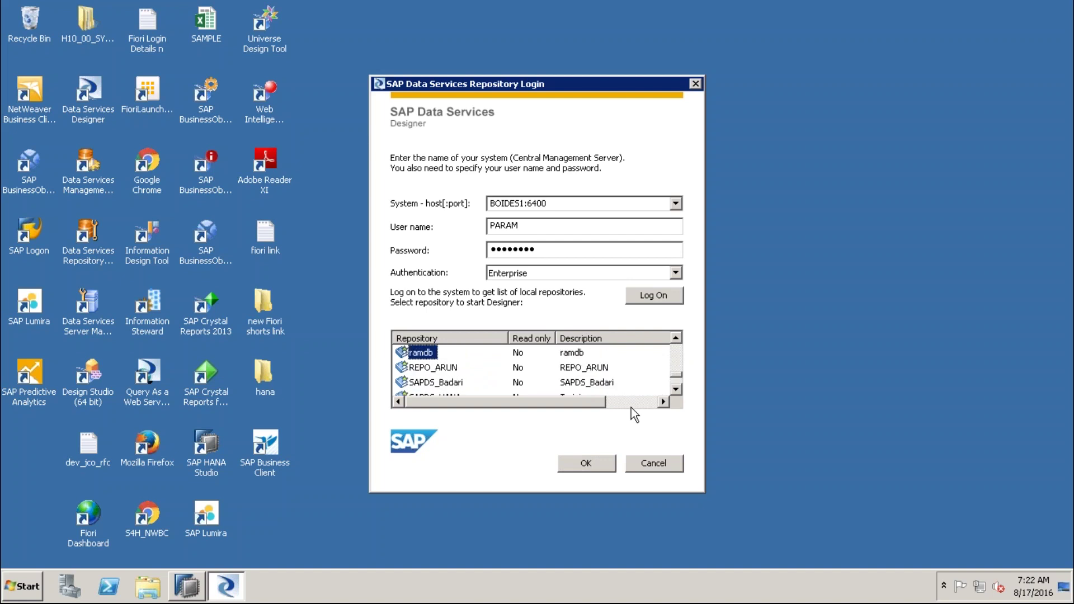
key("Up")
key("Up")
key("Up")
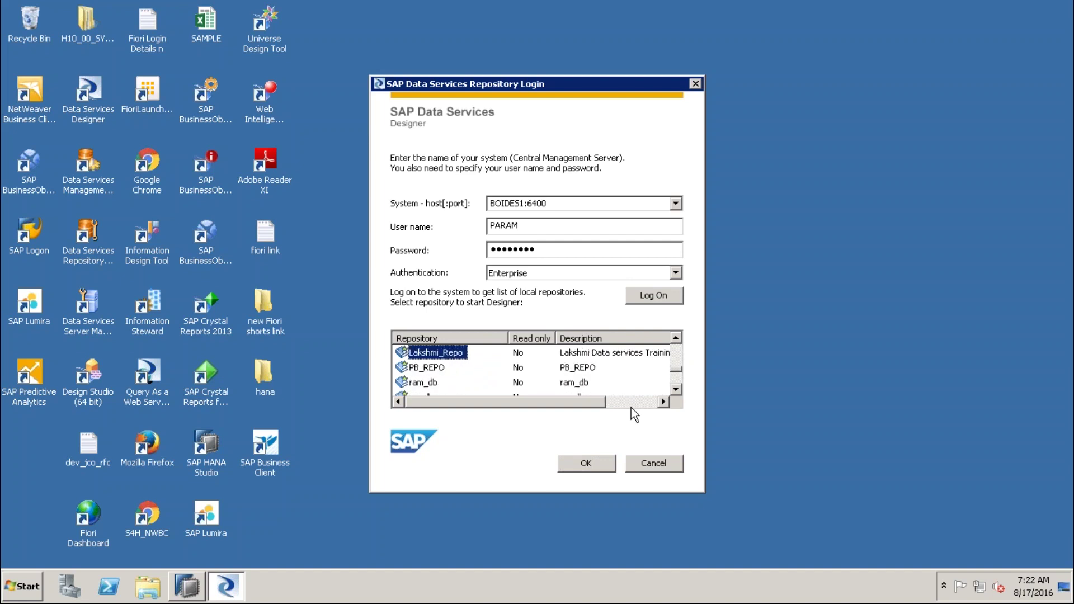
key("Up")
key("Up")
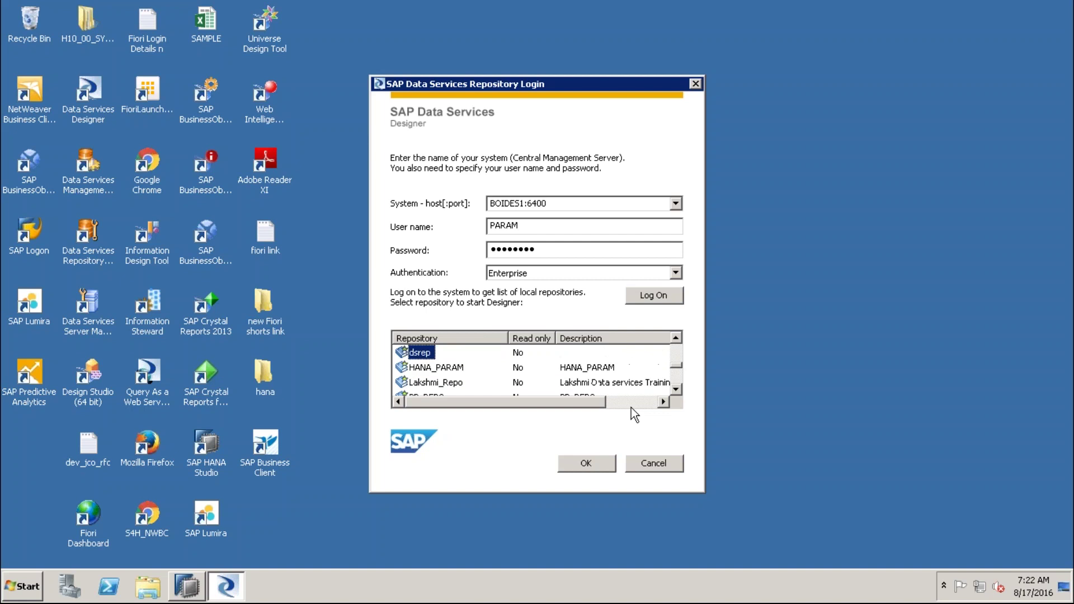
key("Up")
key("Up")
key("Up")
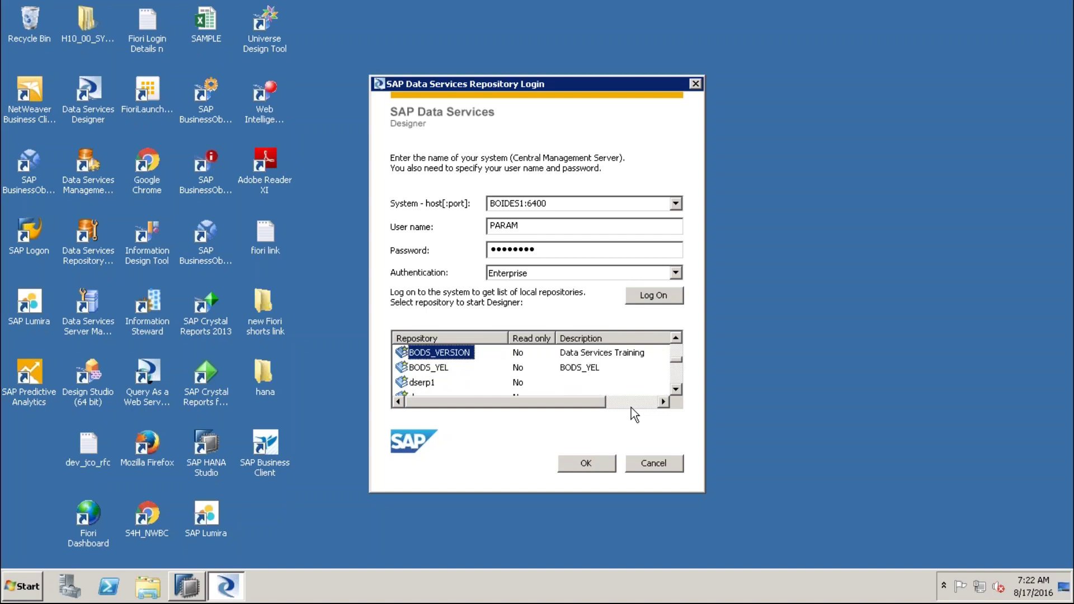
key("Up")
key("Up")
key("Up")
key("Up")
key("Up")
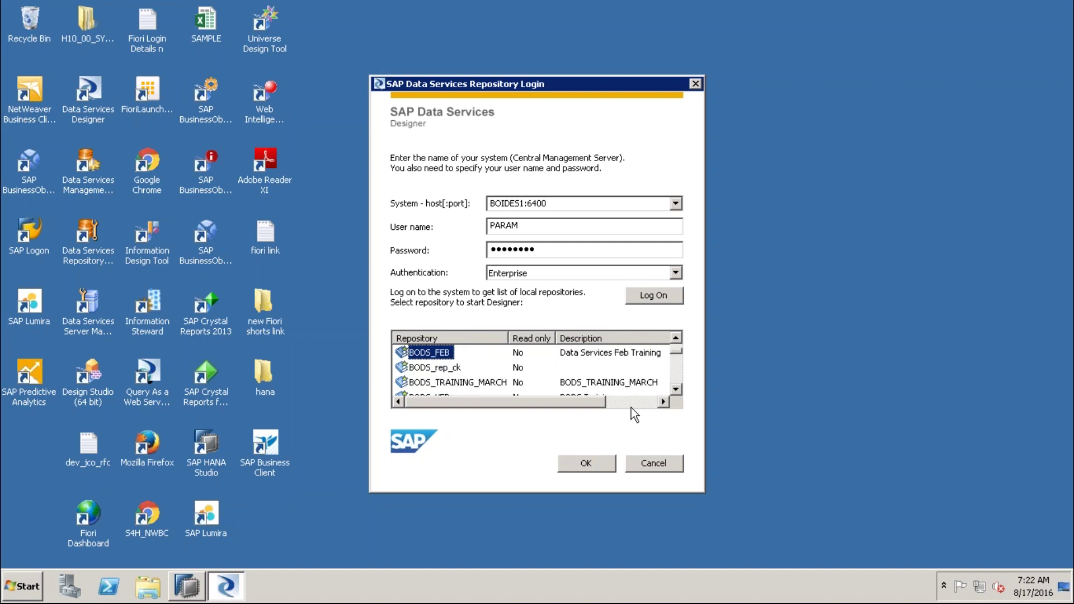
key("Down")
key("Down")
key("Down")
key("Down")
key("Down")
key("Down")
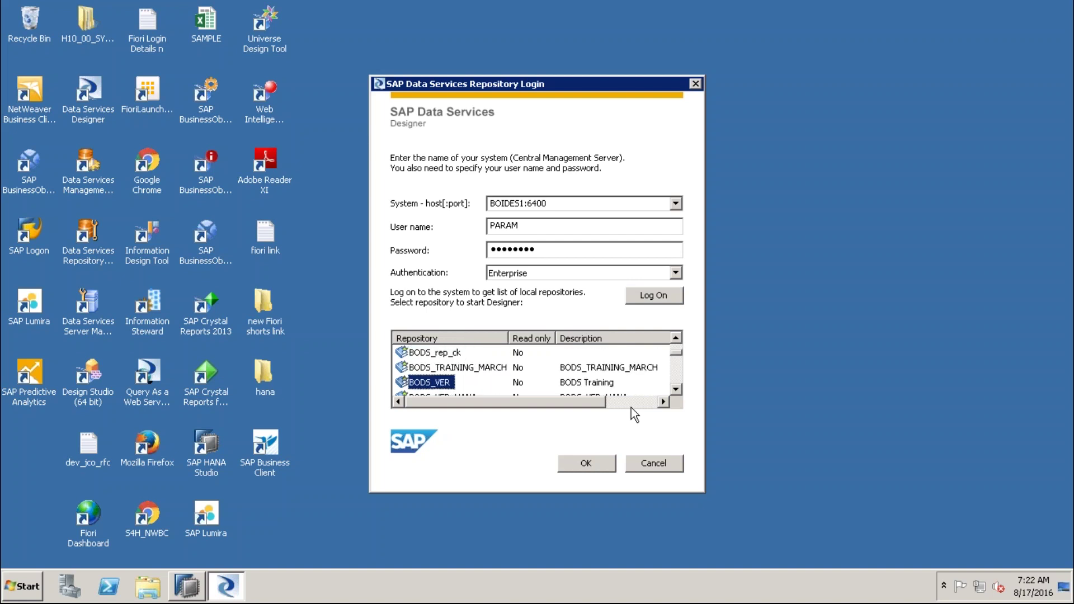
key("Down")
key("Down")
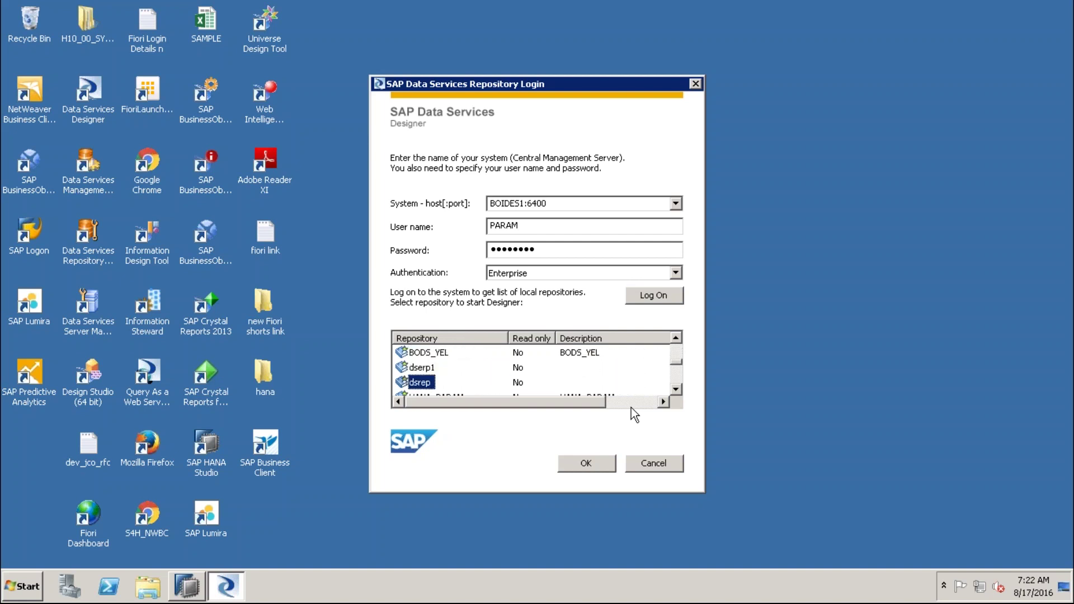
key("Up")
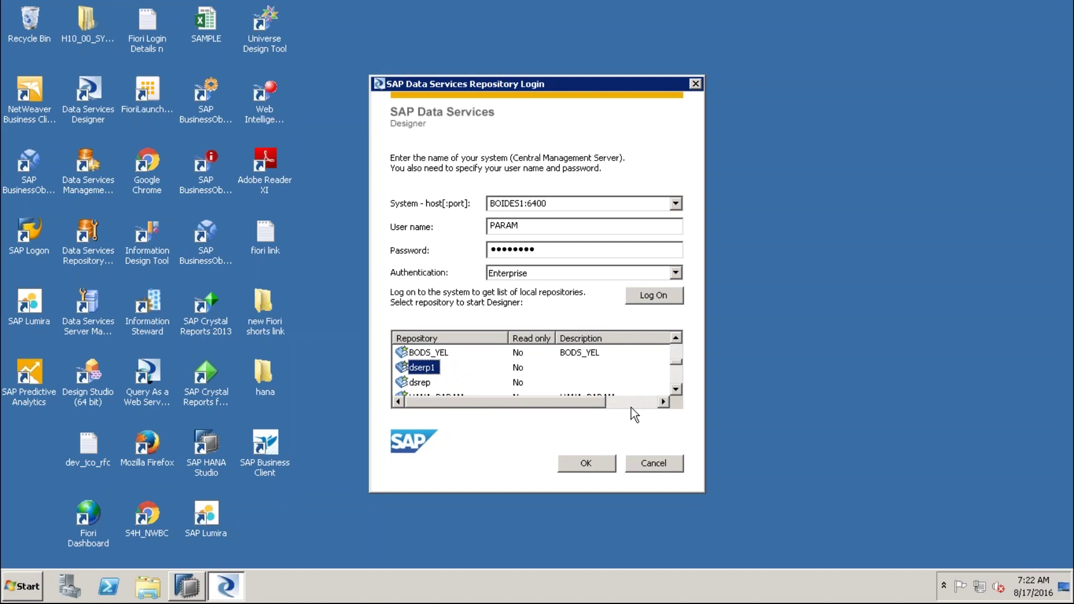
Log on to dserp1 and submit its repository password
mouse_move(361, 367)
left_mouse_down()
mouse_move(462, 370)
mouse_move(480, 347)
left_mouse_up()
left_click(604, 468)
left_click_drag(552, 200, 542, 133)
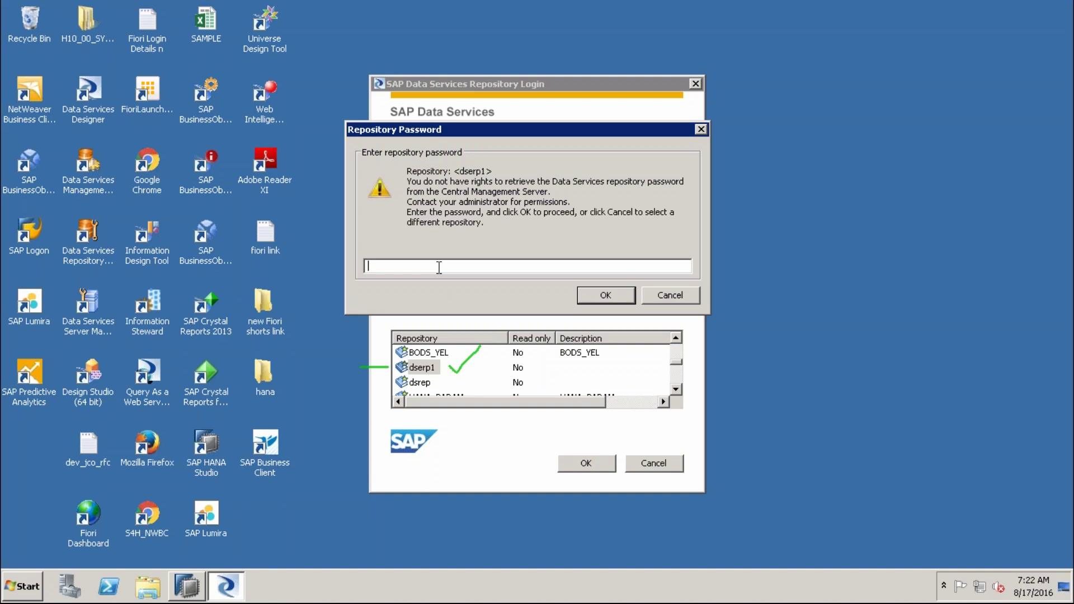
type("******")
mouse_move(436, 366)
left_mouse_down()
mouse_move(414, 274)
mouse_move(423, 286)
left_mouse_up()
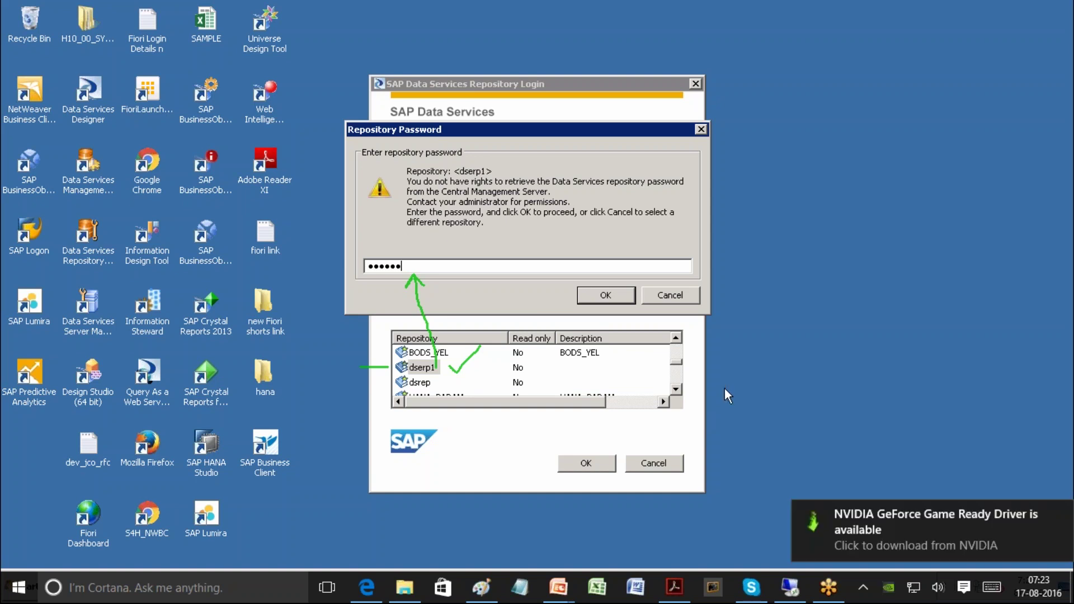
left_click(616, 298)
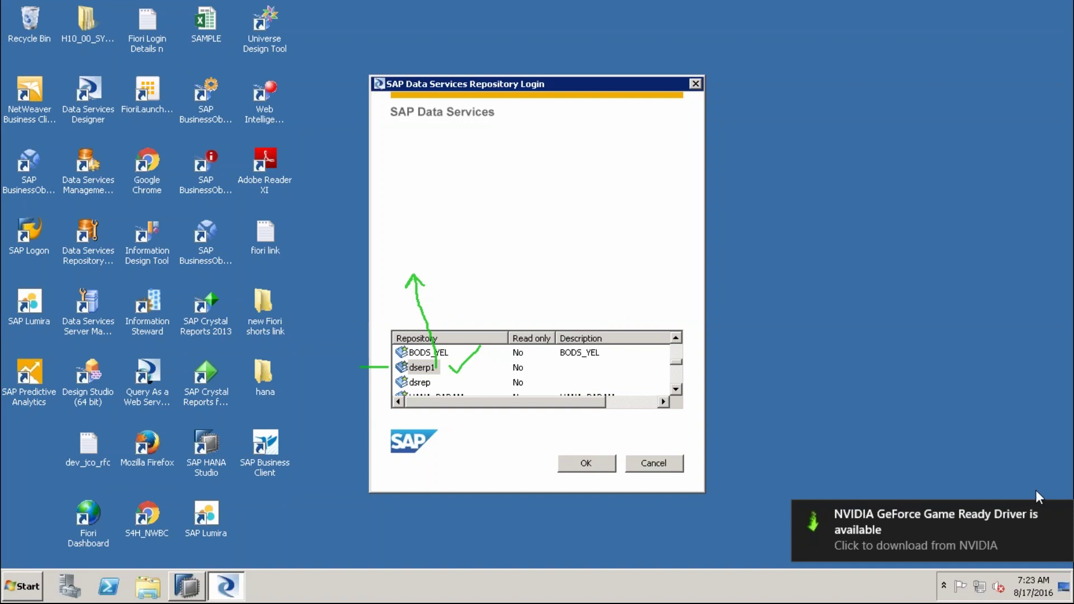
Dismiss the NVIDIA notification and maximize the Designer window
left_click(1058, 513)
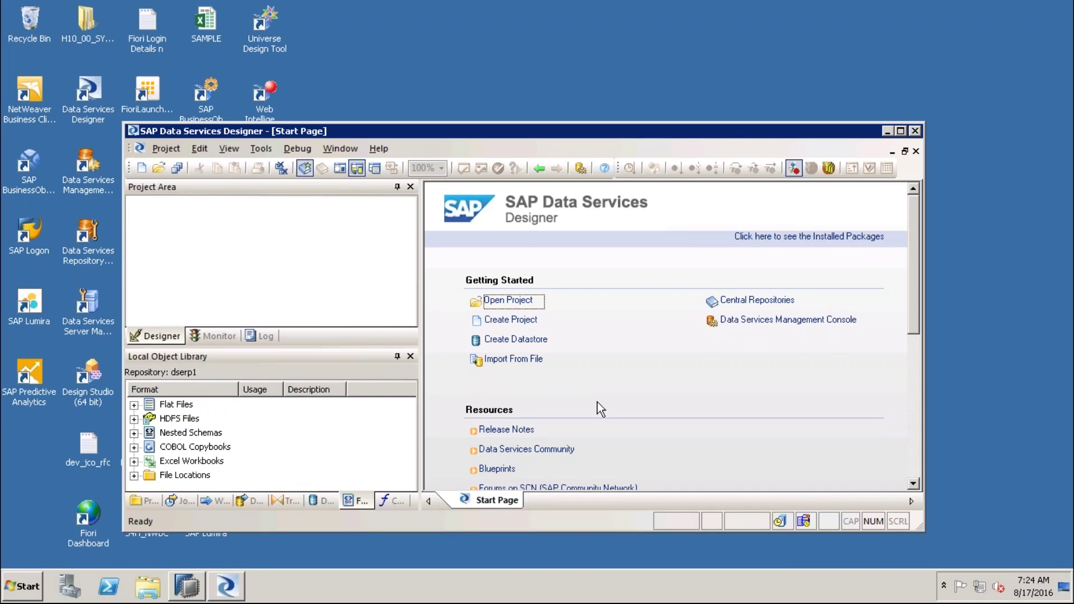
double_click(562, 131)
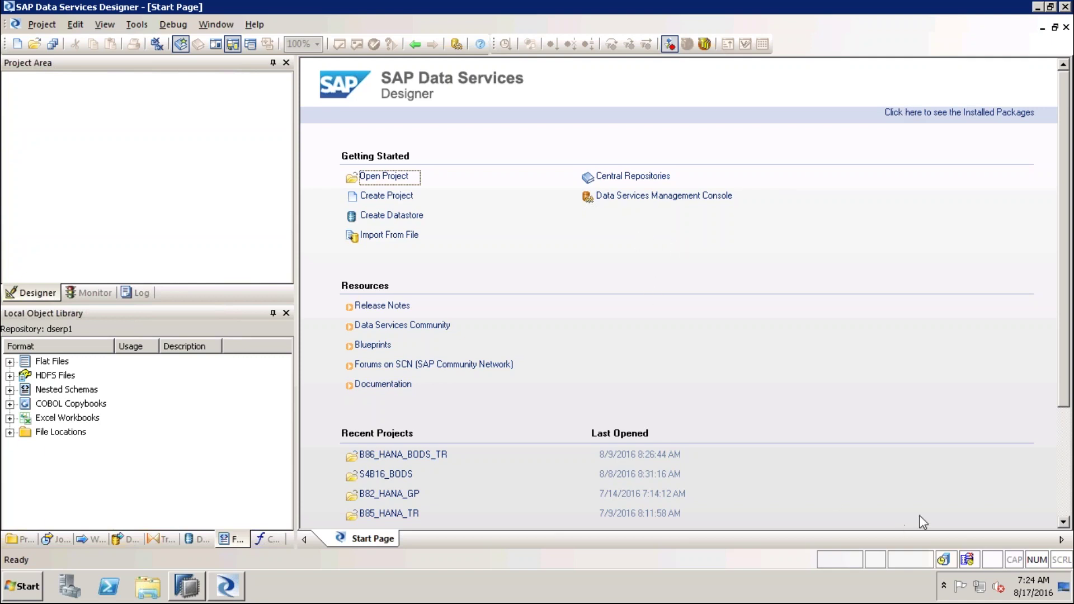
mouse_move(422, 144)
left_mouse_down()
mouse_move(326, 142)
mouse_move(323, 225)
mouse_move(343, 255)
mouse_move(440, 239)
mouse_move(430, 143)
mouse_move(417, 141)
left_mouse_up()
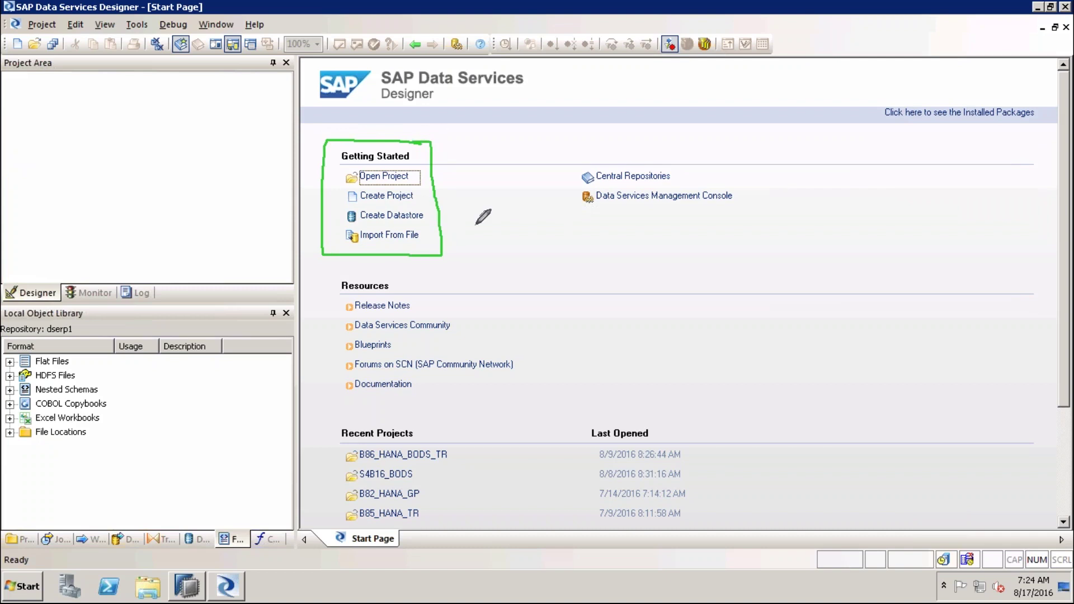
left_click_drag(436, 196, 473, 195)
left_click_drag(433, 176, 459, 176)
left_click_drag(438, 217, 462, 217)
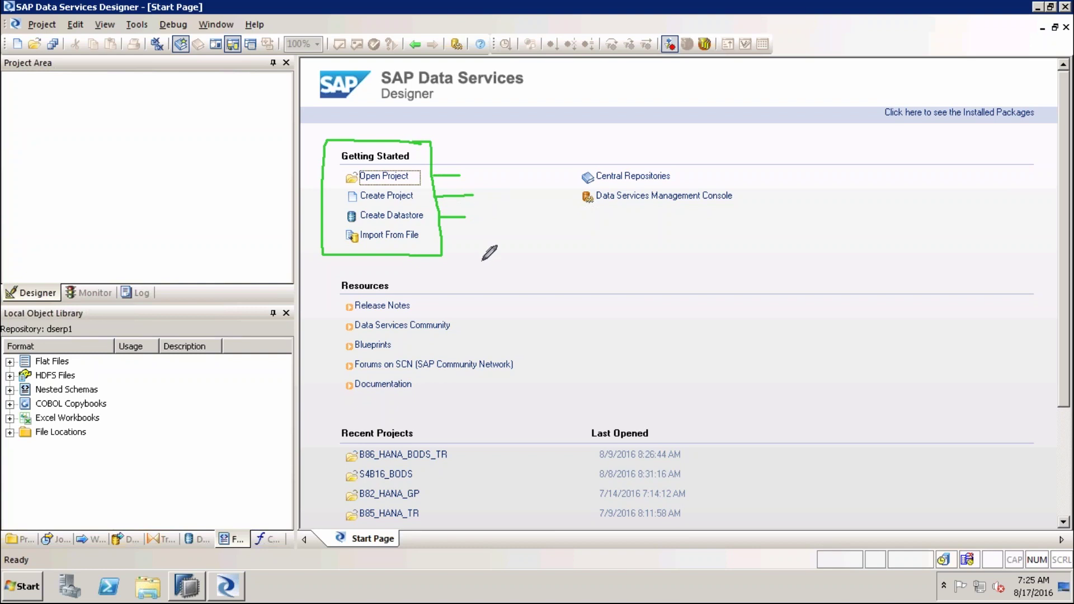
left_click_drag(447, 234, 469, 234)
mouse_move(704, 153)
left_mouse_down()
mouse_move(555, 152)
mouse_move(676, 235)
mouse_move(760, 212)
mouse_move(752, 146)
mouse_move(695, 146)
left_mouse_up()
mouse_move(417, 270)
left_mouse_down()
mouse_move(335, 269)
mouse_move(315, 369)
mouse_move(338, 408)
mouse_move(531, 385)
mouse_move(522, 282)
mouse_move(404, 270)
left_mouse_up()
mouse_move(680, 340)
left_mouse_down()
mouse_move(564, 330)
mouse_move(548, 342)
mouse_move(570, 352)
left_mouse_up()
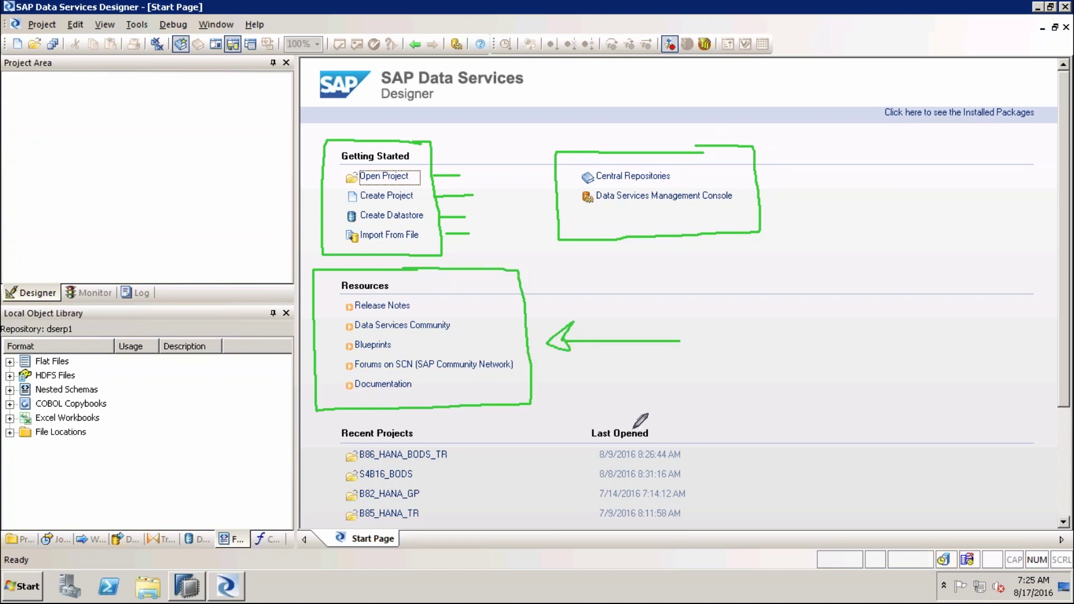
mouse_move(460, 307)
left_mouse_down()
mouse_move(470, 299)
mouse_move(474, 320)
left_mouse_up()
left_click_drag(400, 347, 417, 339)
left_click_drag(527, 365, 541, 360)
left_click_drag(421, 386, 433, 379)
key("e")
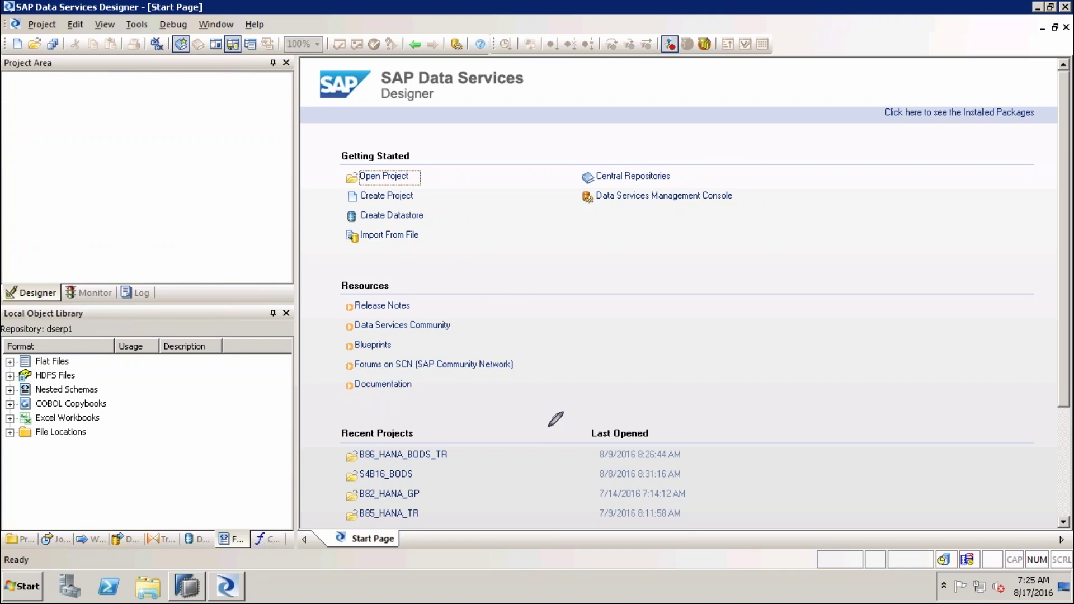
left_click_drag(470, 196, 422, 196)
Create the project B87_HANA_TR through Project > New > Project and select it
left_click(45, 30)
mouse_move(48, 41)
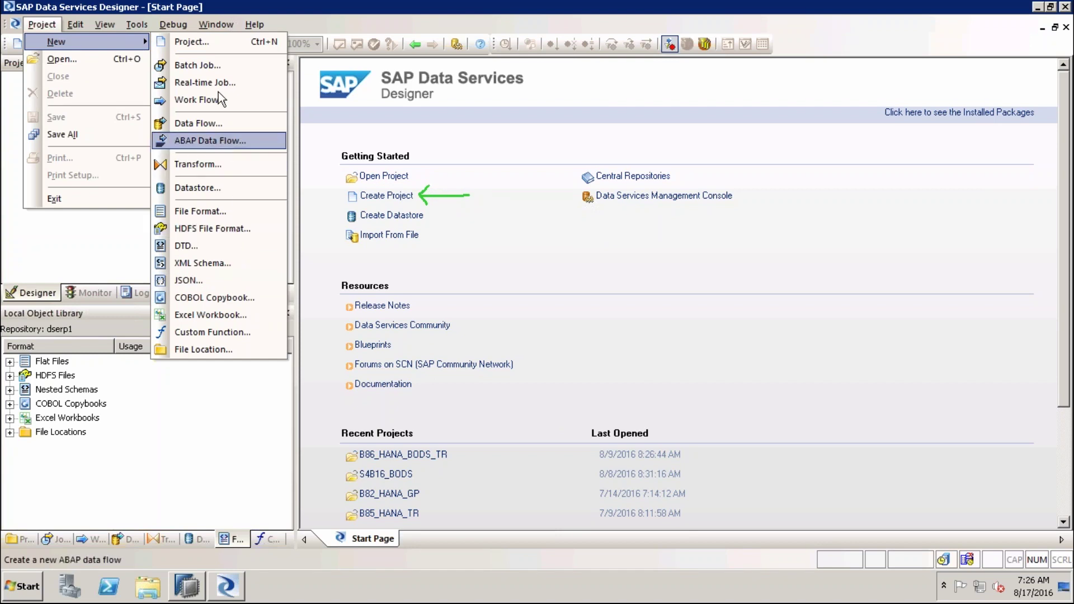
left_click(32, 28)
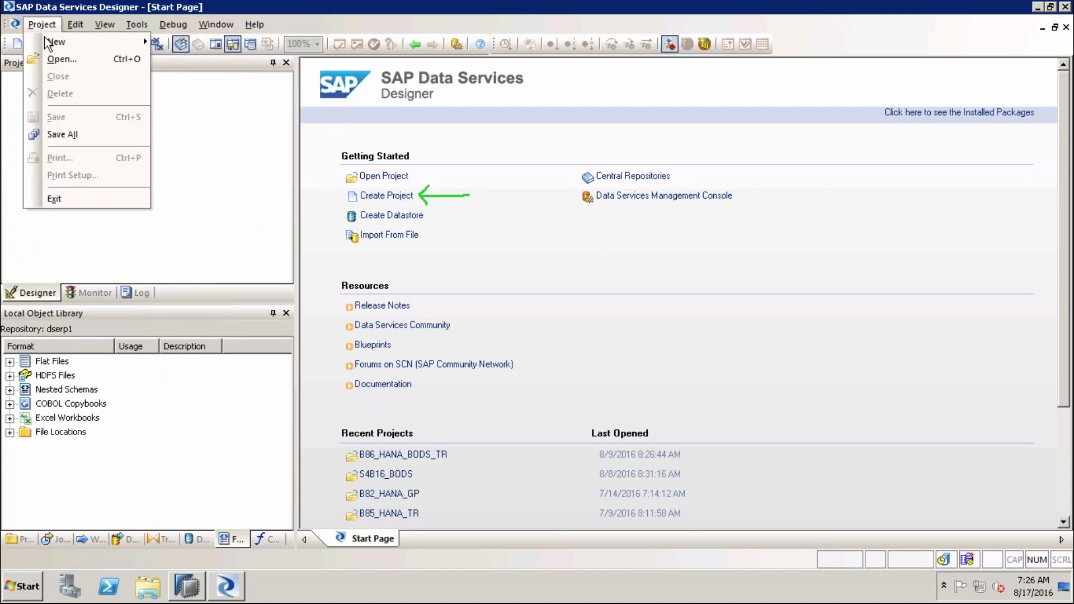
mouse_move(134, 42)
left_click(193, 46)
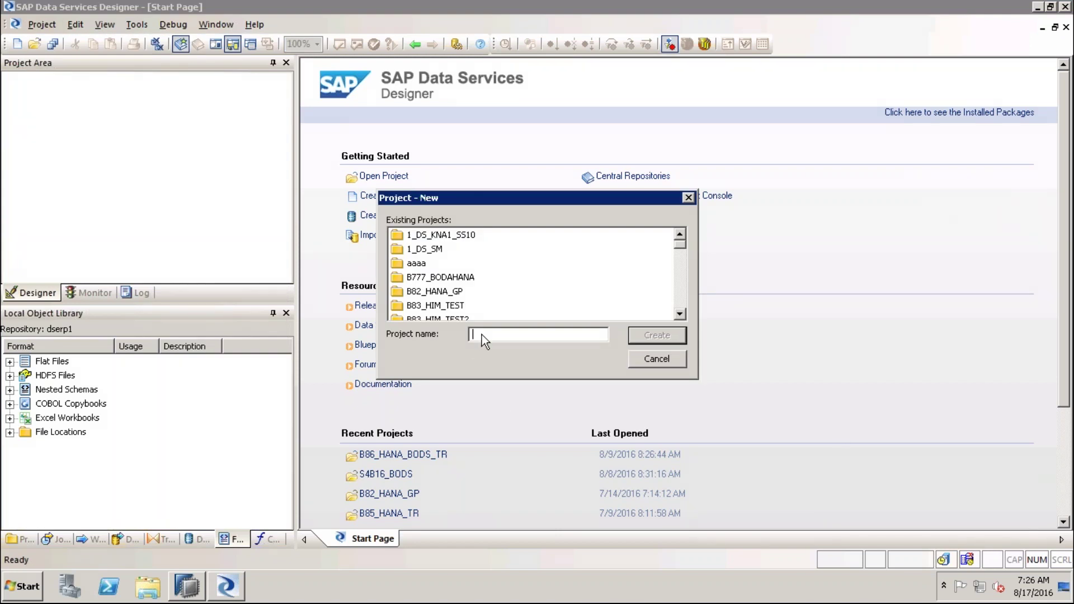
type("B87_HANA_TR")
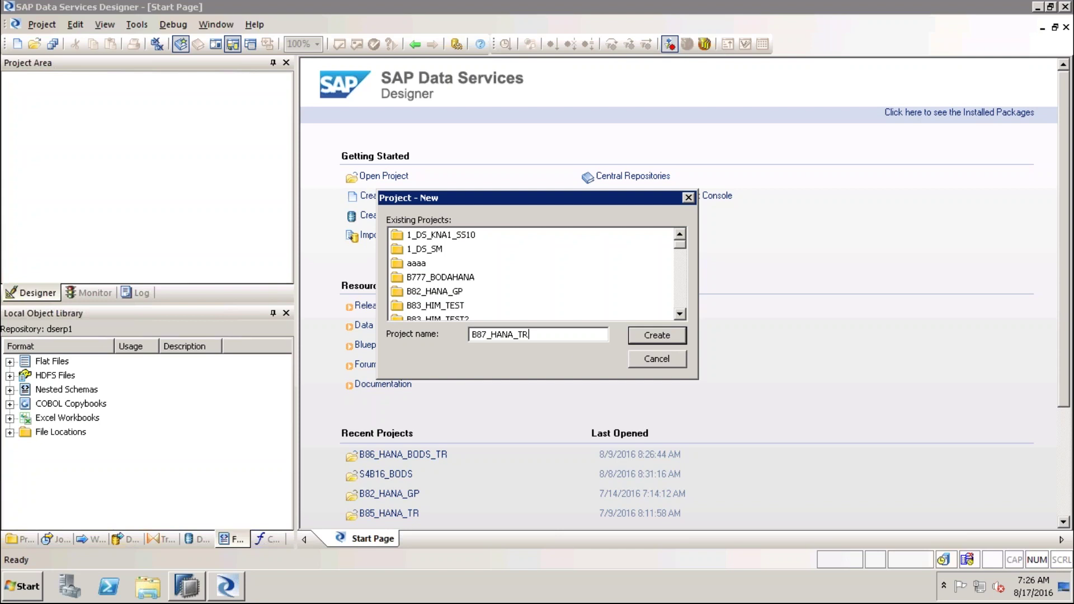
left_click(636, 337)
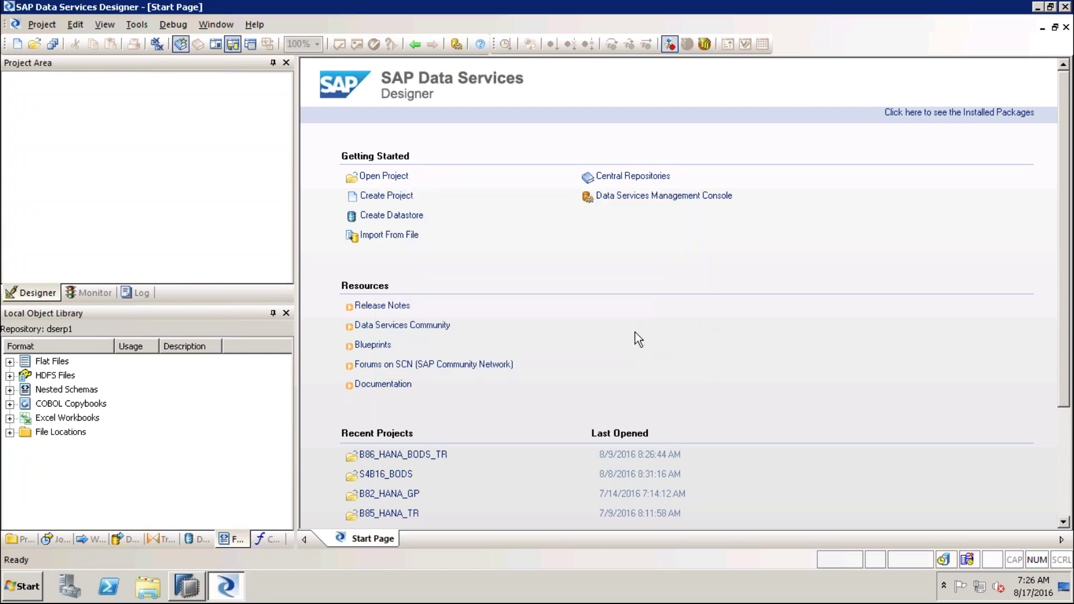
left_click(80, 84)
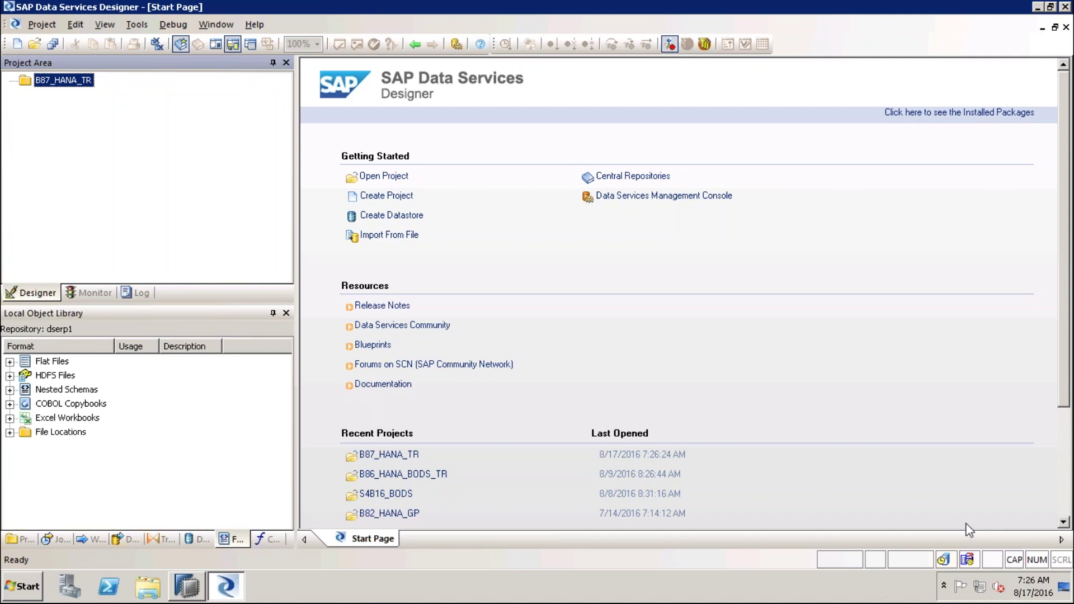
mouse_move(60, 97)
left_mouse_down()
mouse_move(126, 148)
mouse_move(114, 175)
mouse_move(157, 176)
mouse_move(177, 197)
left_mouse_up()
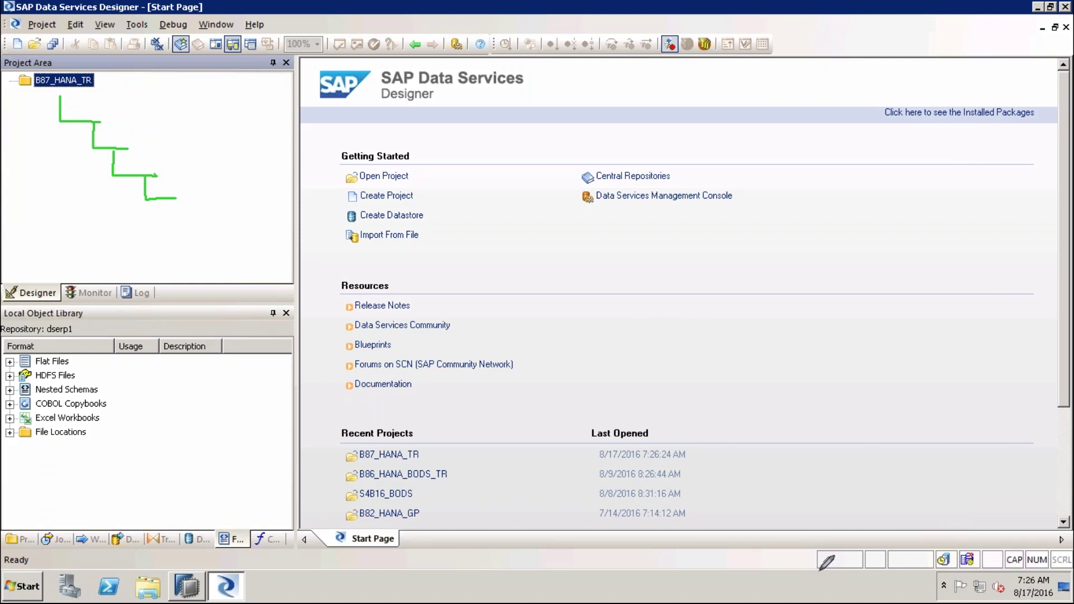
mouse_move(201, 382)
left_mouse_down()
mouse_move(124, 427)
mouse_move(82, 470)
mouse_move(114, 480)
left_mouse_up()
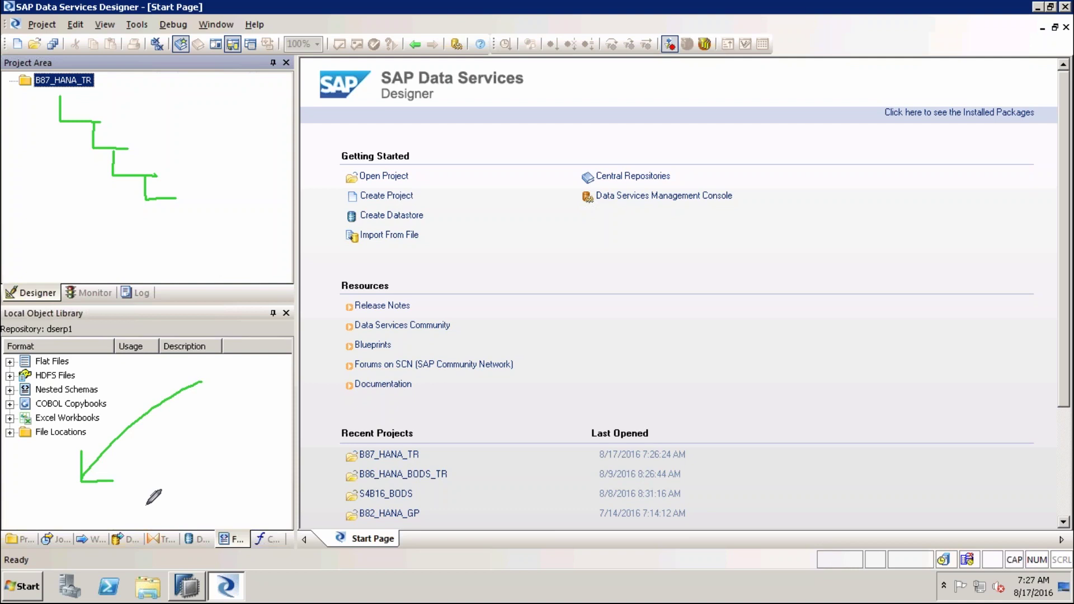
mouse_move(81, 323)
left_mouse_down()
mouse_move(40, 330)
mouse_move(83, 338)
mouse_move(73, 319)
left_mouse_up()
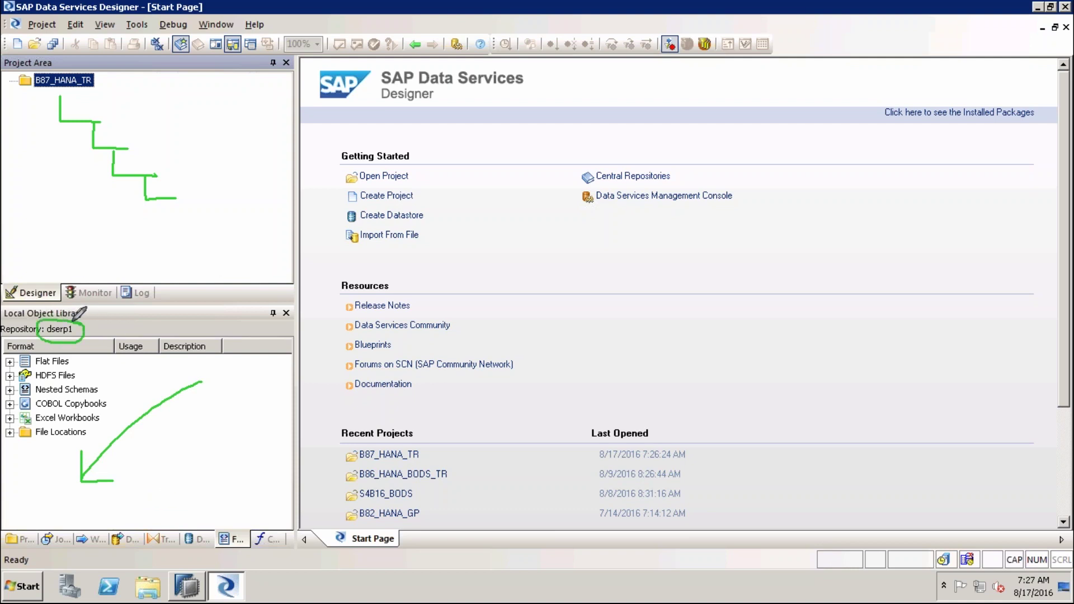
mouse_move(81, 223)
left_mouse_down()
mouse_move(56, 319)
mouse_move(68, 306)
left_mouse_up()
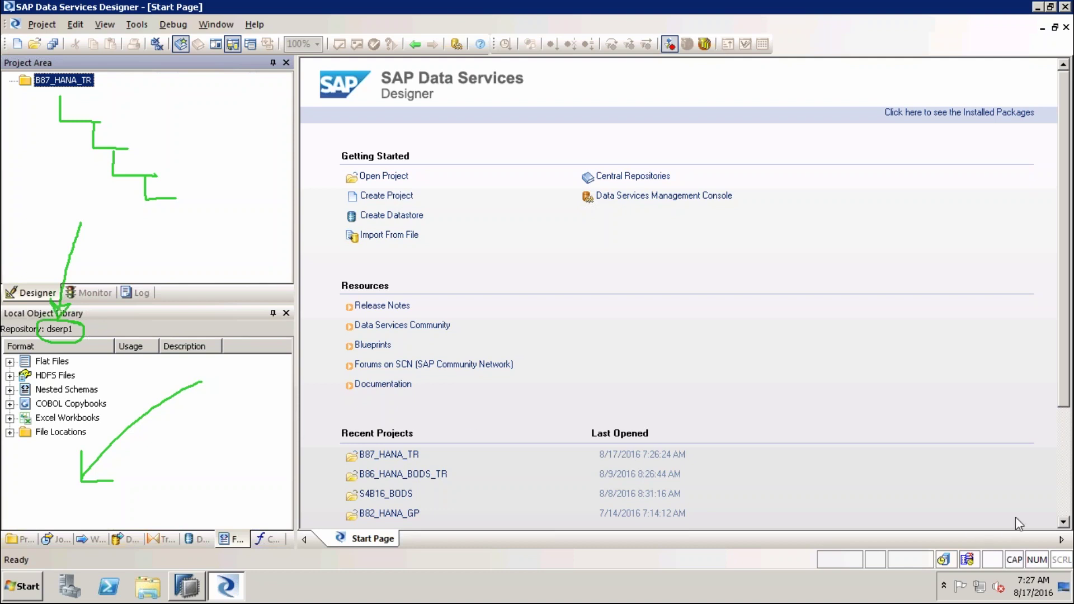
key("e")
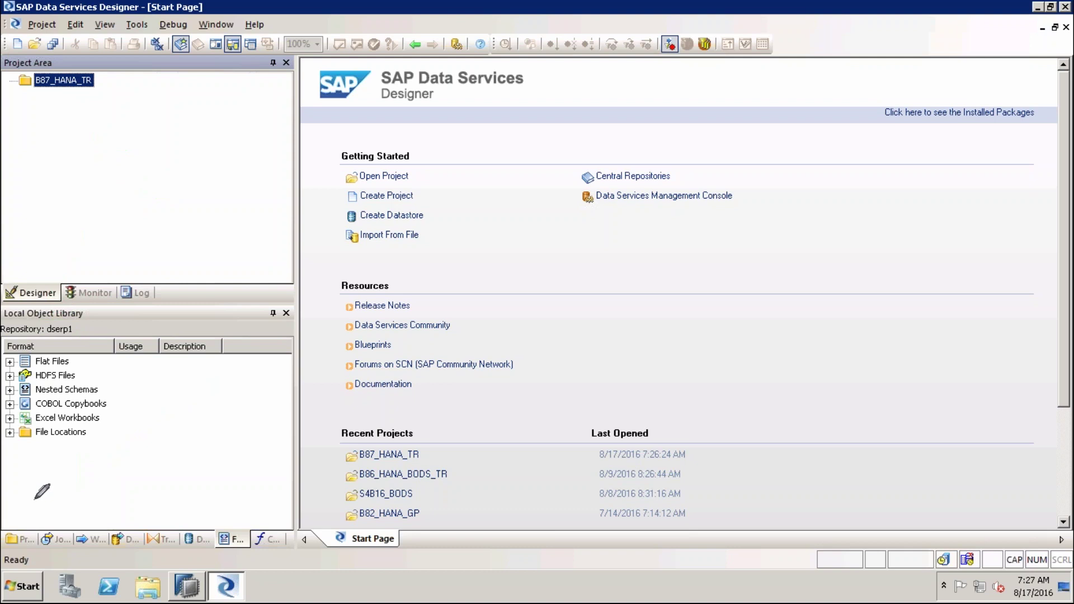
left_click_drag(24, 477, 21, 518)
List the repository's projects in the Local Object Library and select B87_HANA_TR
left_click(22, 538)
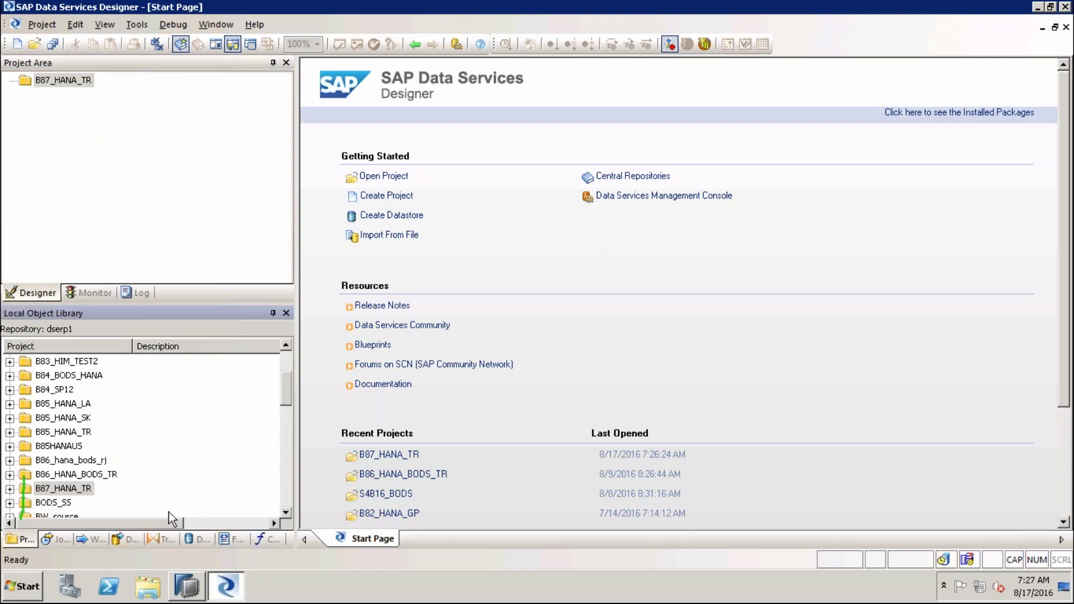
left_click_drag(284, 385, 283, 406)
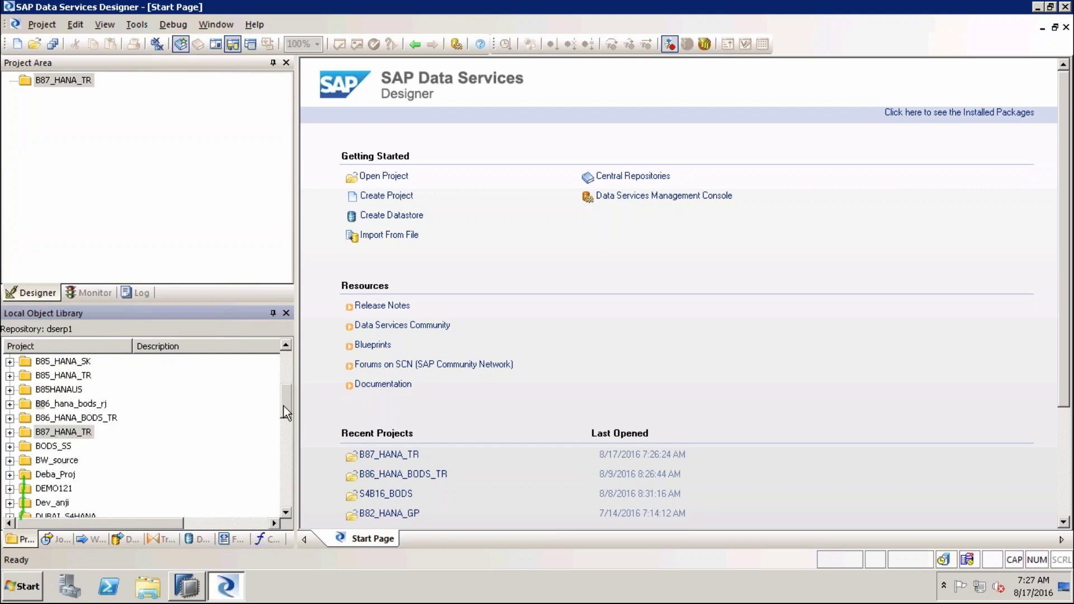
left_click(76, 438)
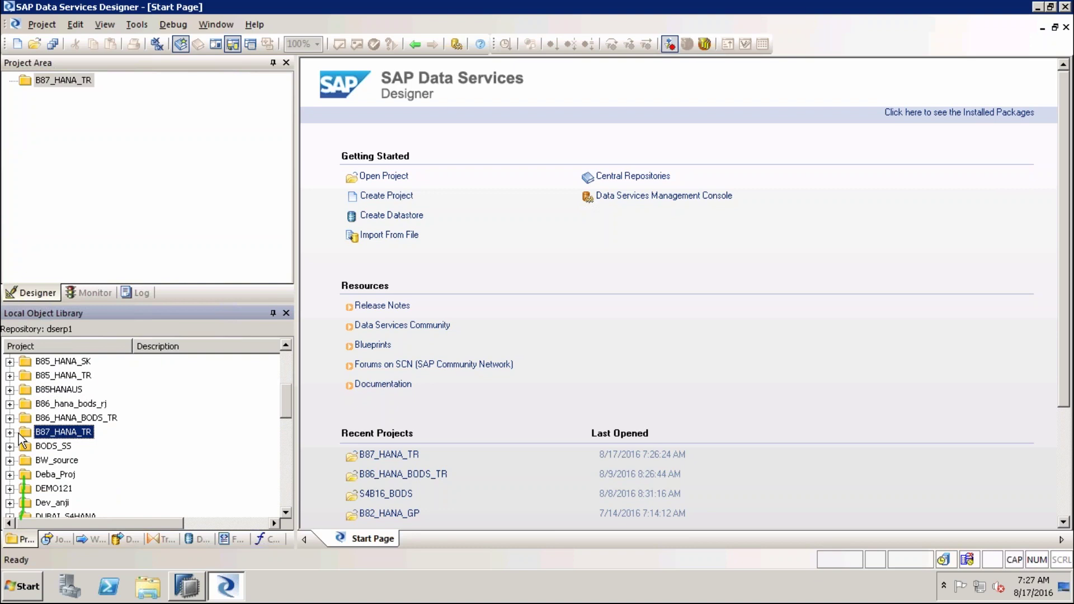
left_click(45, 424)
Peek inside the B86 and B85 projects, expand B87_HANA_TR, then show Jobs
left_click(9, 418)
left_click(10, 418)
left_click(9, 404)
left_click(9, 404)
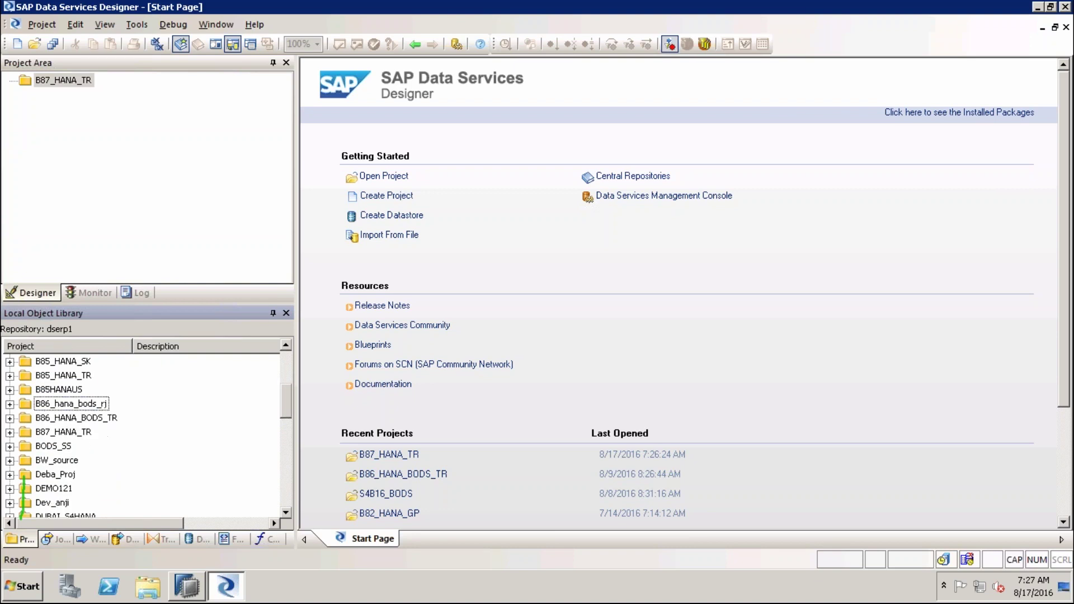
left_click(10, 390)
left_click(10, 390)
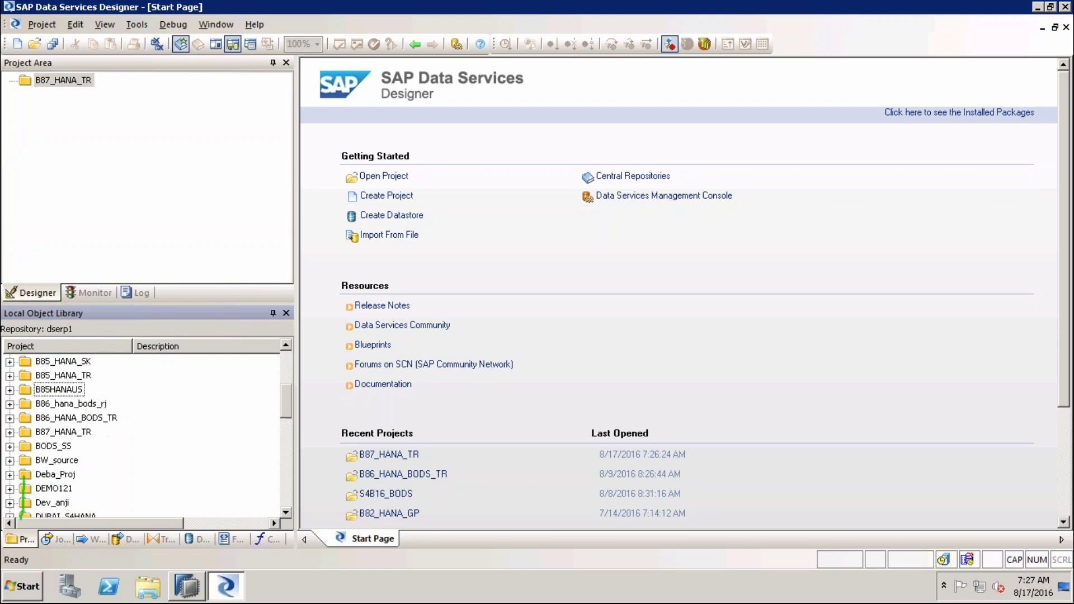
left_click(10, 376)
left_click(10, 376)
double_click(79, 435)
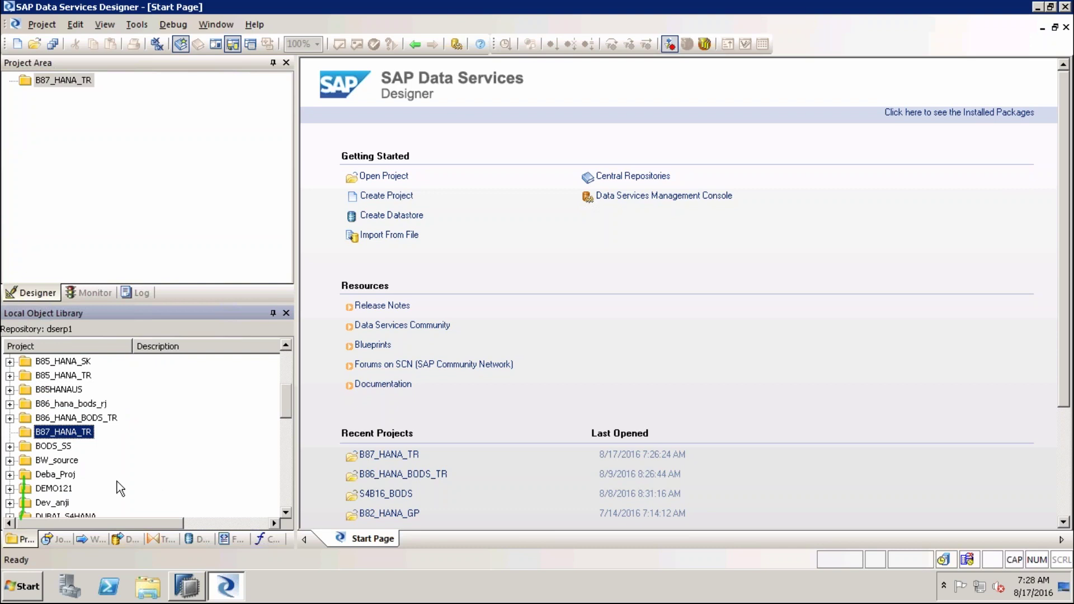
left_click(55, 540)
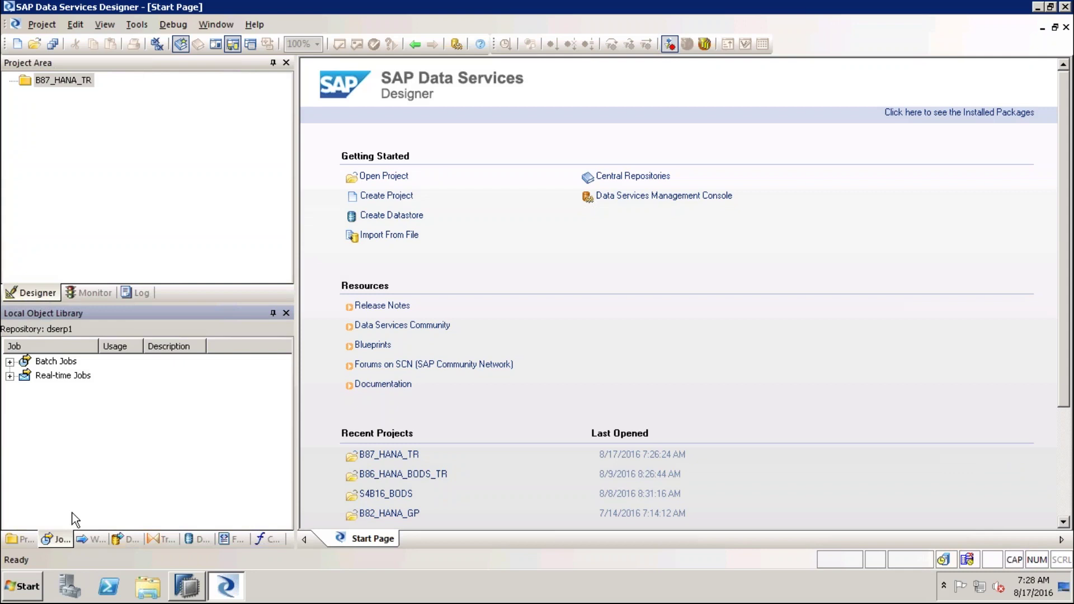
Expand and collapse Batch Jobs, select Real-time Jobs, then show the Work Flows list
left_click(56, 362)
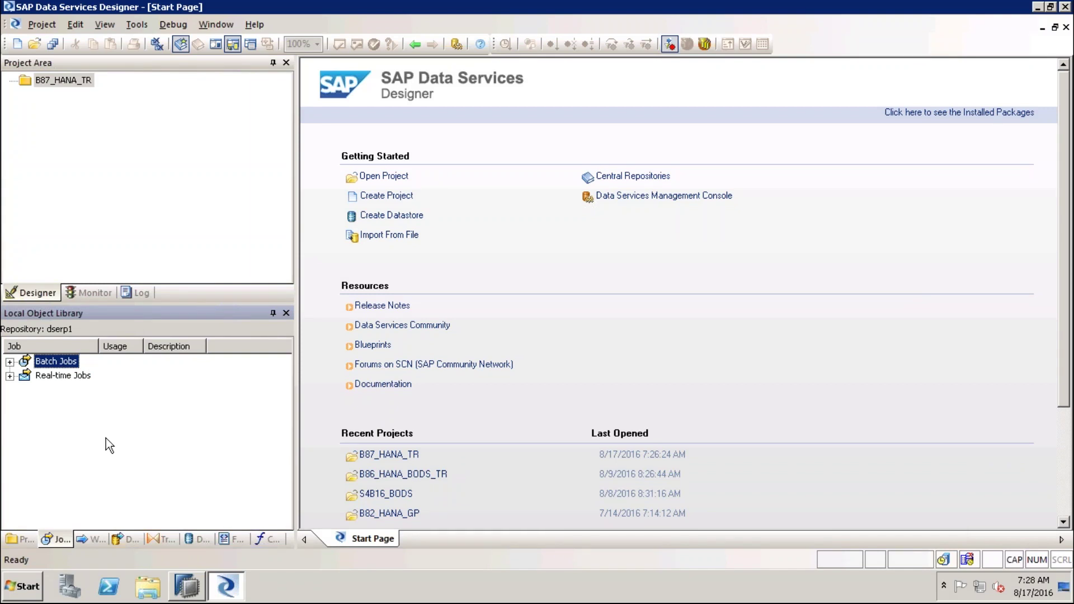
double_click(41, 361)
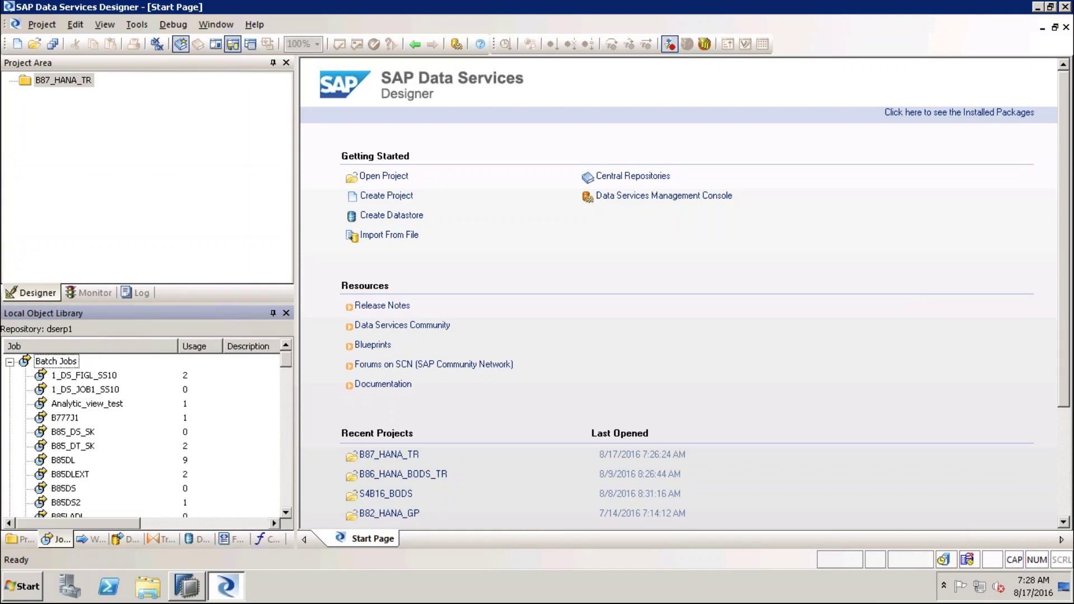
key("Left")
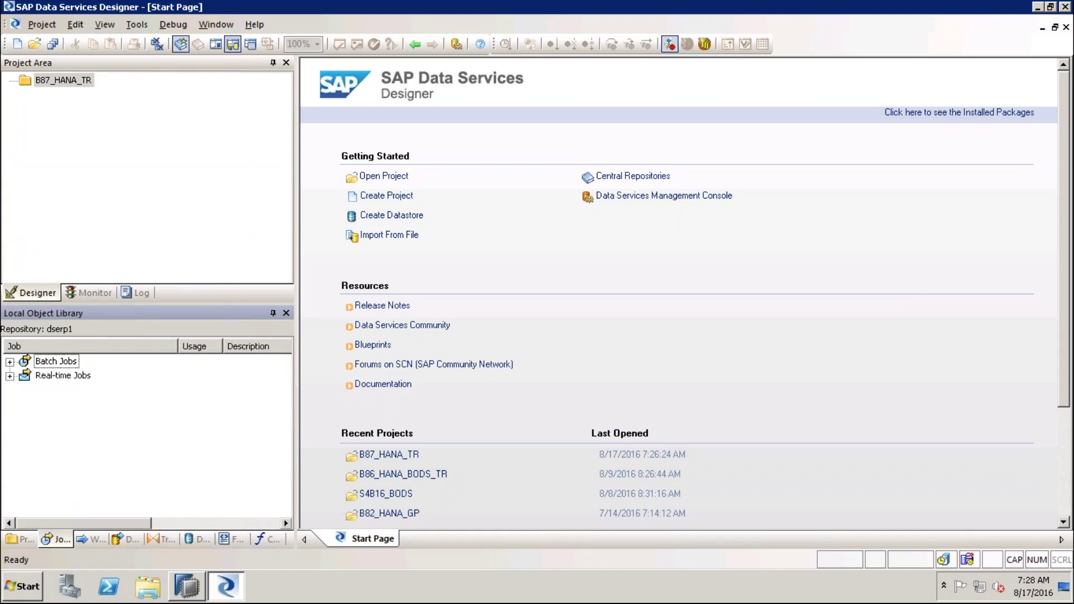
left_click(77, 376)
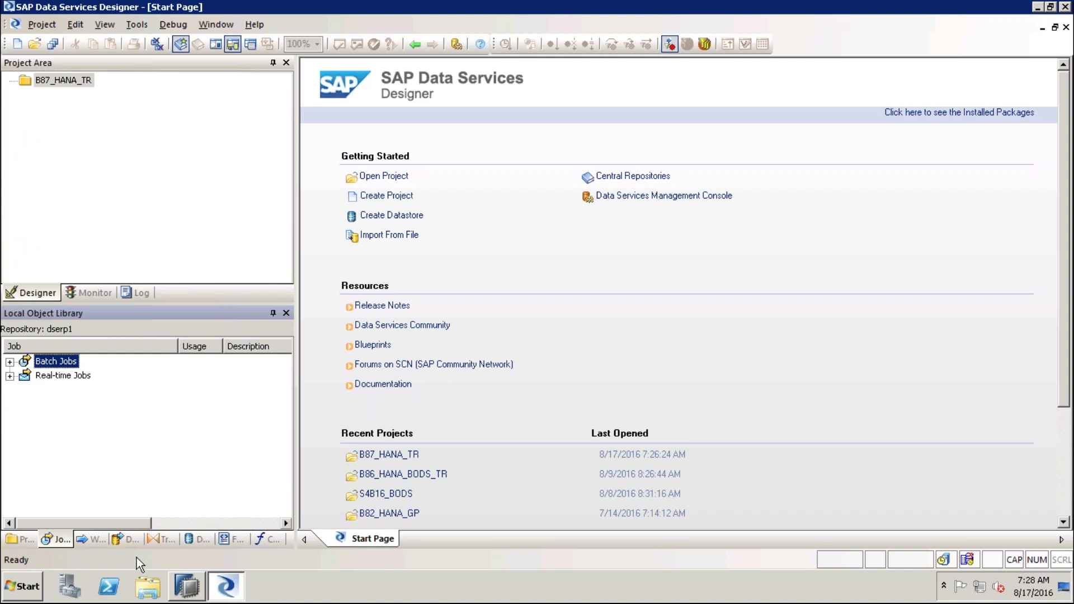
left_click(88, 540)
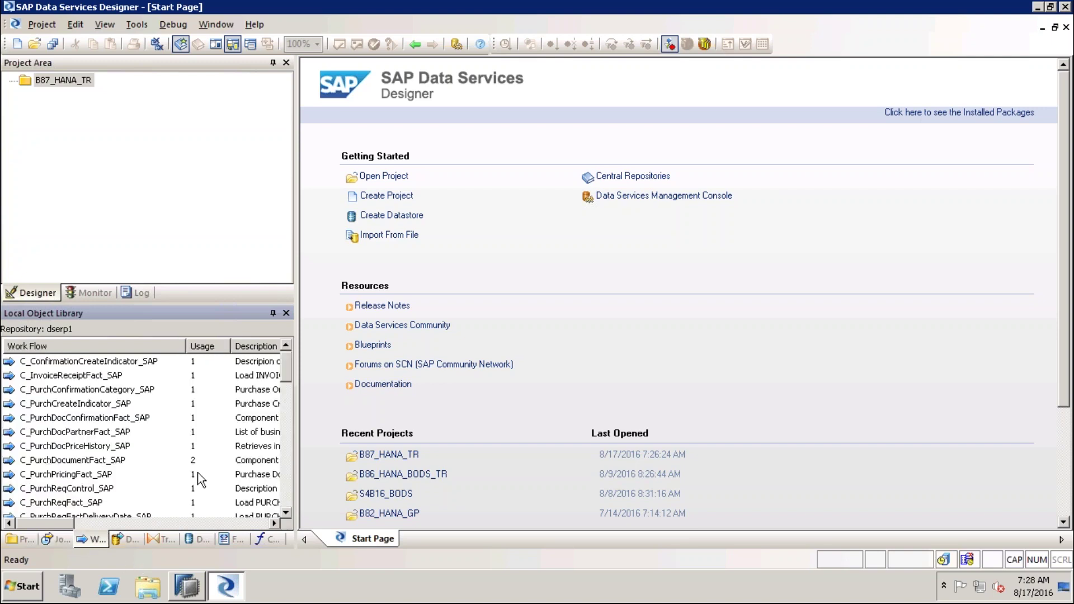
Browse the work flows from C_InvoiceReceiptFact_SAP to C_ZPermitted_Alt_Payee_SAP
left_click(99, 374)
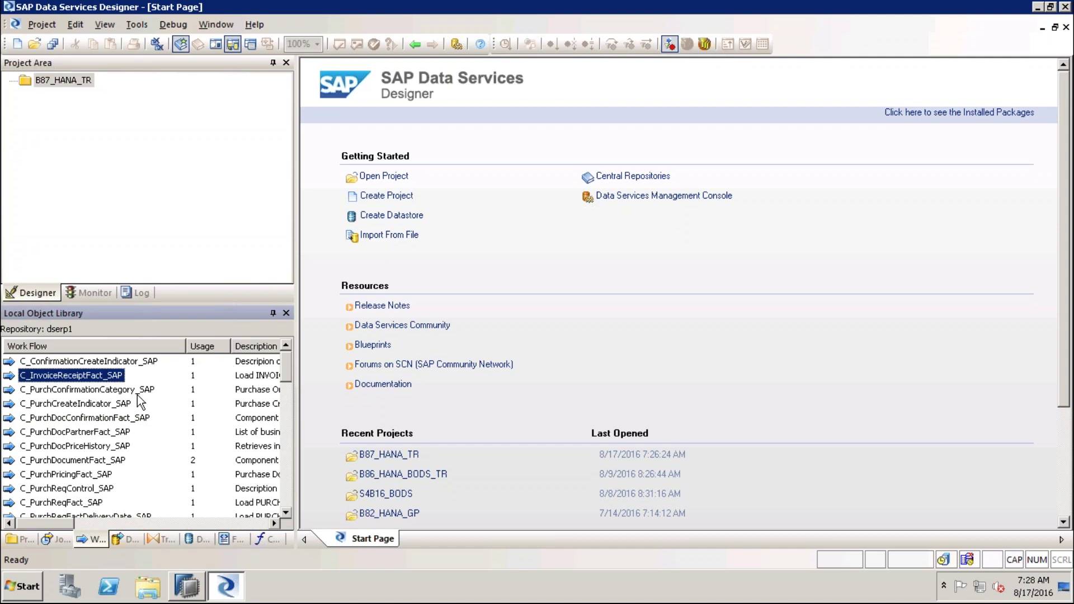
left_click(110, 405)
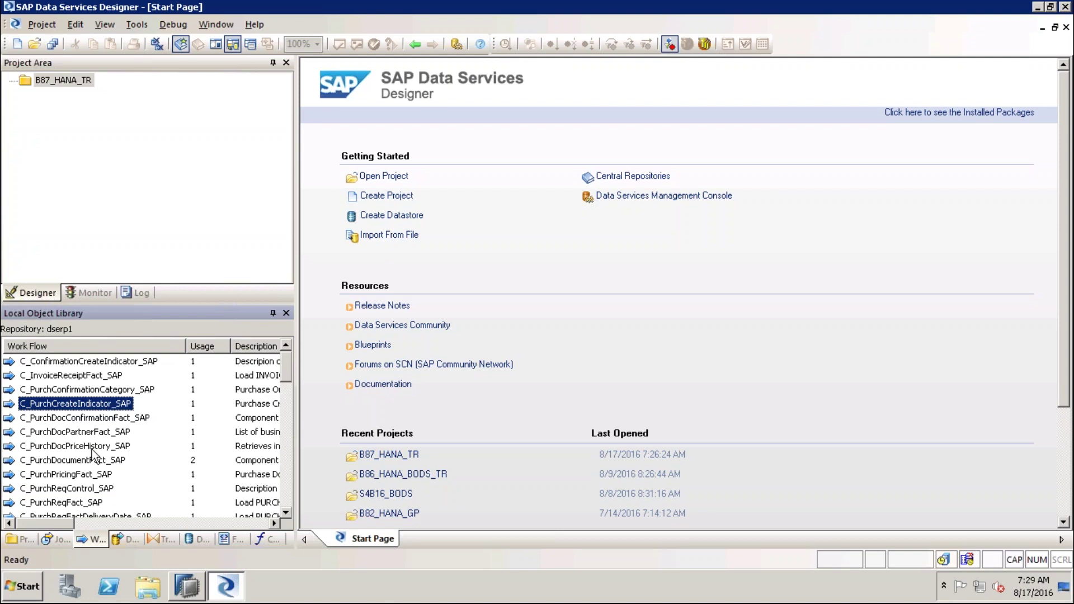
left_click(126, 475)
scroll(125, 475, "down", 1)
scroll(125, 474, "down", 2)
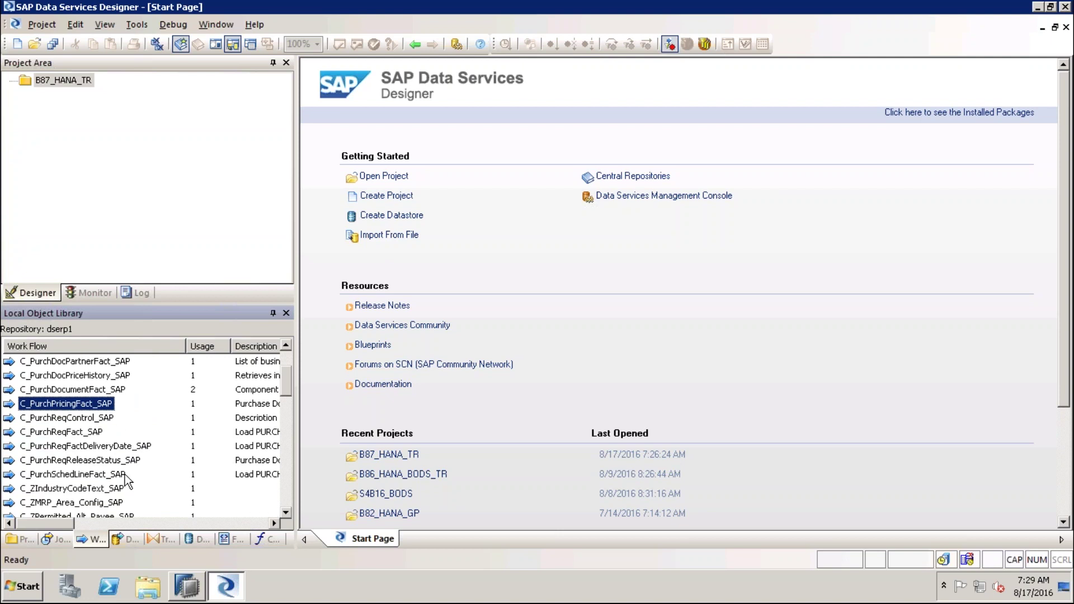
left_click(116, 475)
left_click(119, 488)
Scroll on to WF_Purchasing_Facts_12, then switch the library to Data Flows
scroll(119, 491, "down", 2)
scroll(120, 491, "down", 5)
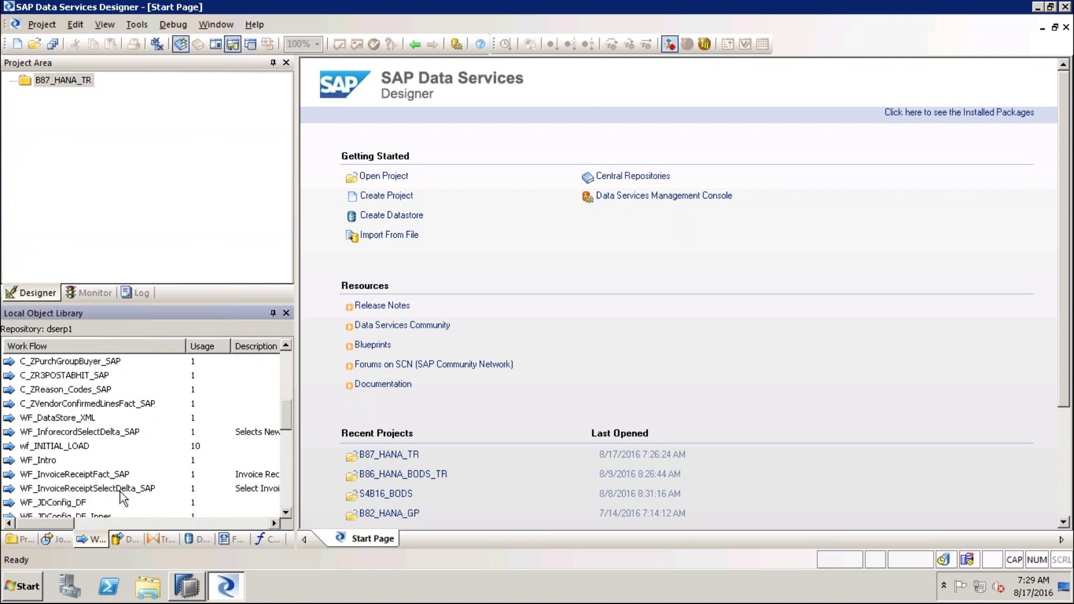
scroll(139, 487, "down", 1)
left_click(148, 487)
scroll(149, 487, "down", 5)
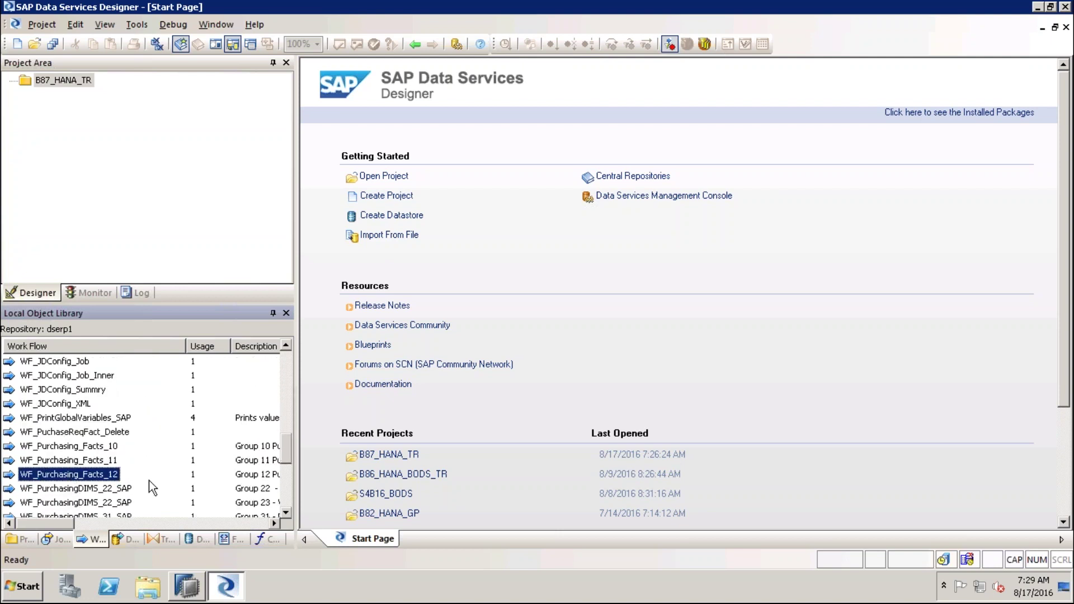
scroll(149, 481, "down", 2)
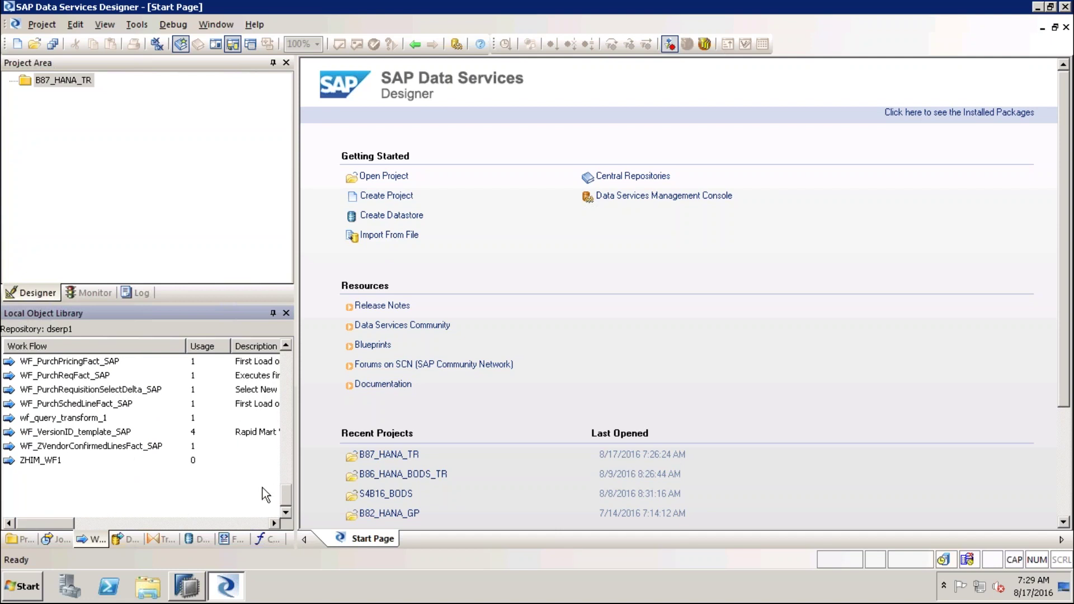
left_click_drag(284, 496, 288, 361)
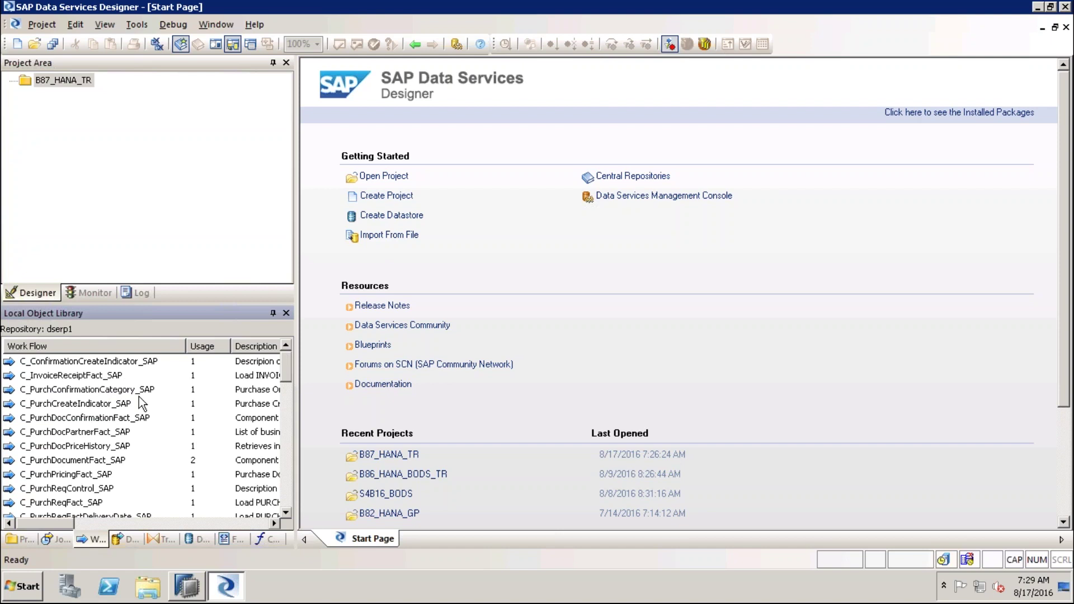
left_click(120, 540)
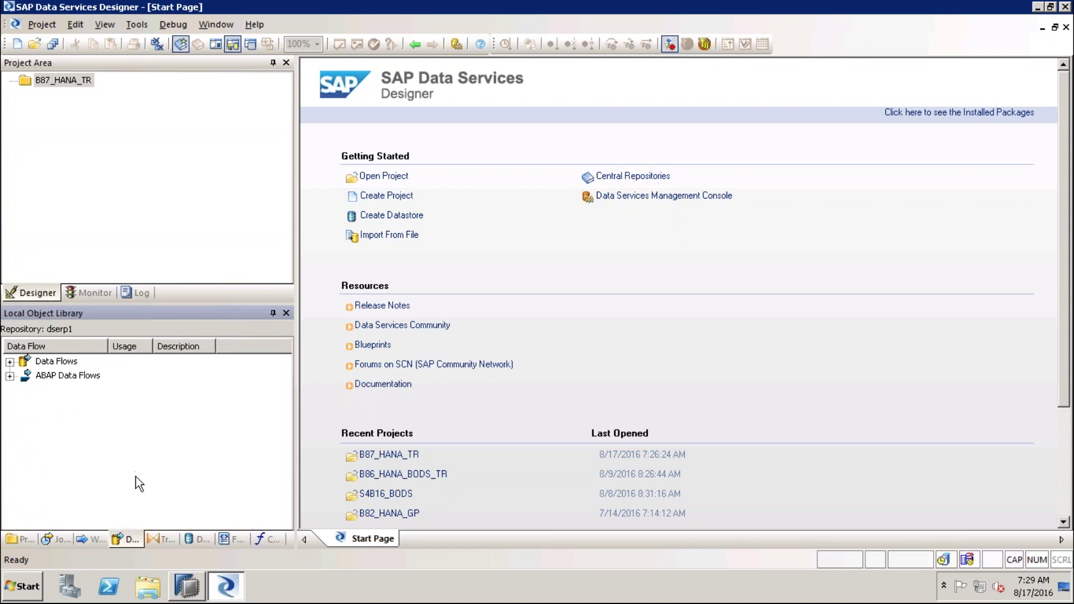
Expand the standard Data Flows, widen the name column, then collapse the list
left_click(9, 362)
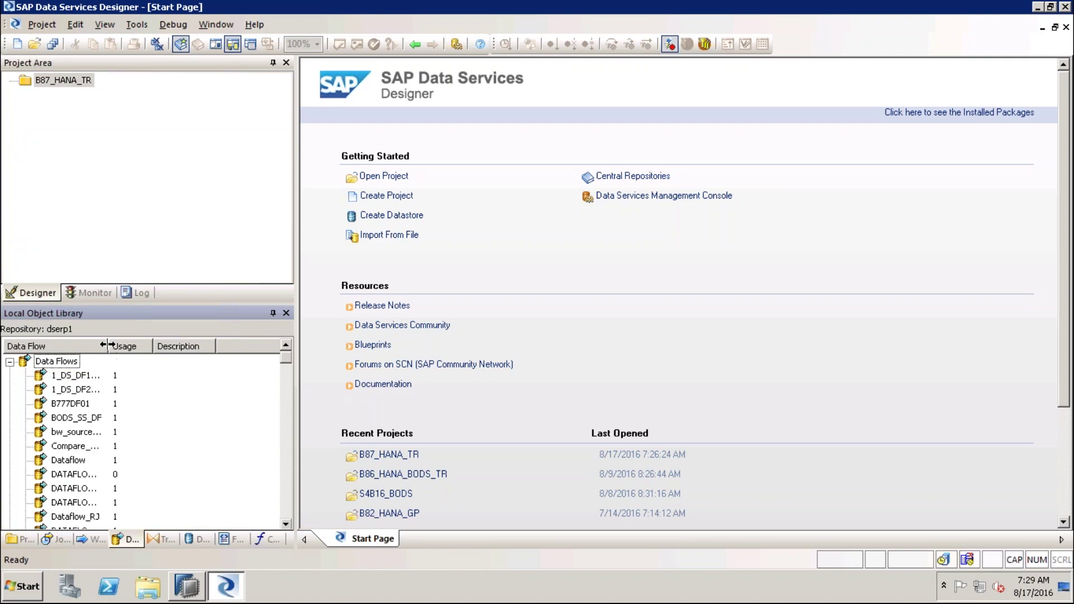
left_click_drag(106, 344, 156, 345)
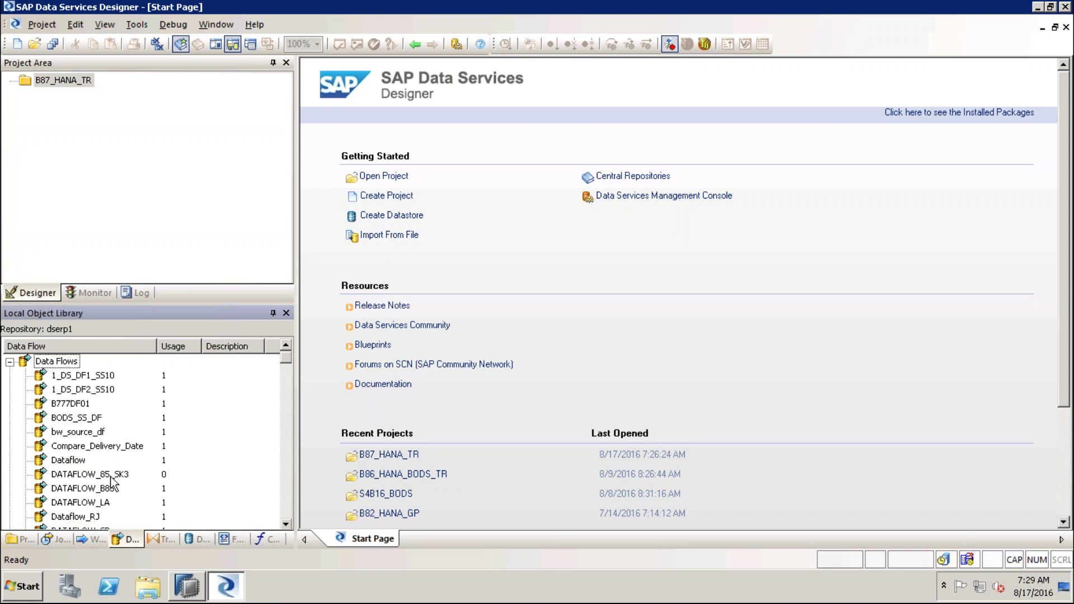
left_click(94, 540)
left_click(123, 540)
left_click(10, 362)
Browse the ABAP Data Flows such as R3_InvoiceRecptFact, then list the Transforms
left_click(57, 377)
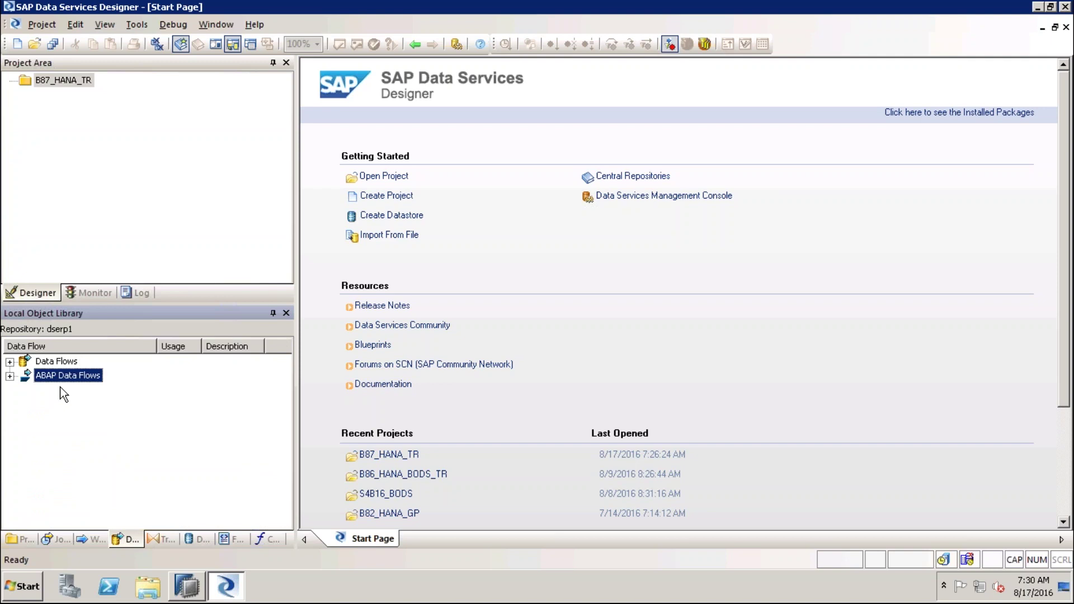
left_click(10, 376)
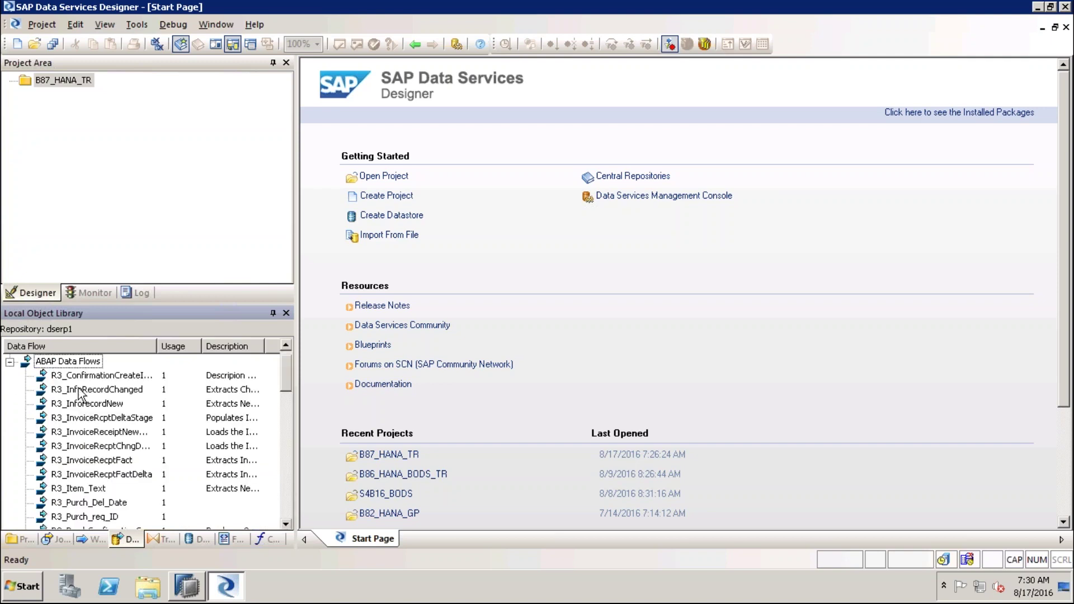
key("Down")
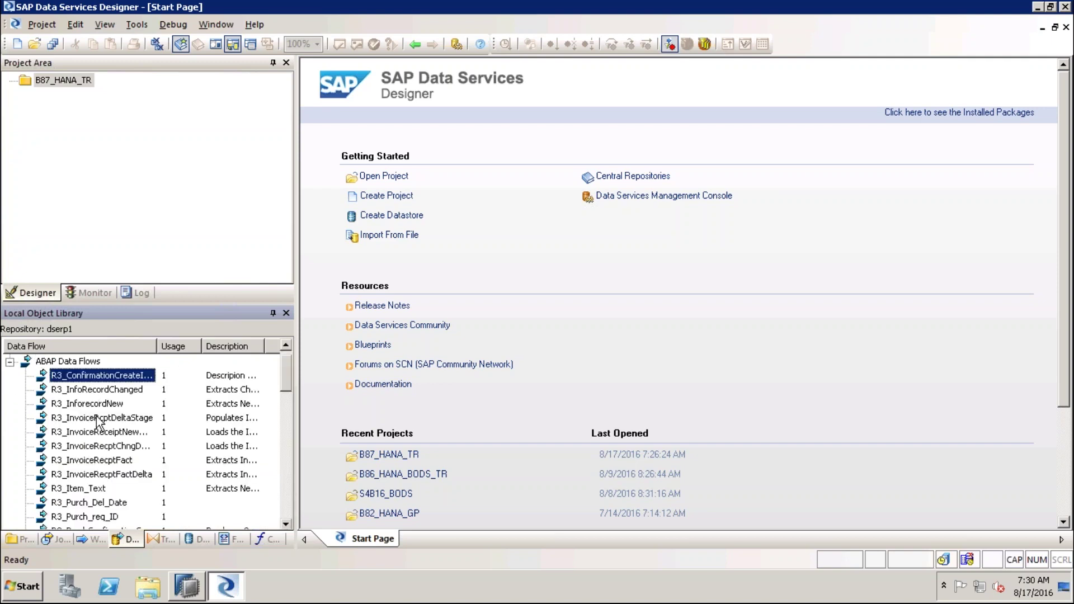
left_click(114, 459)
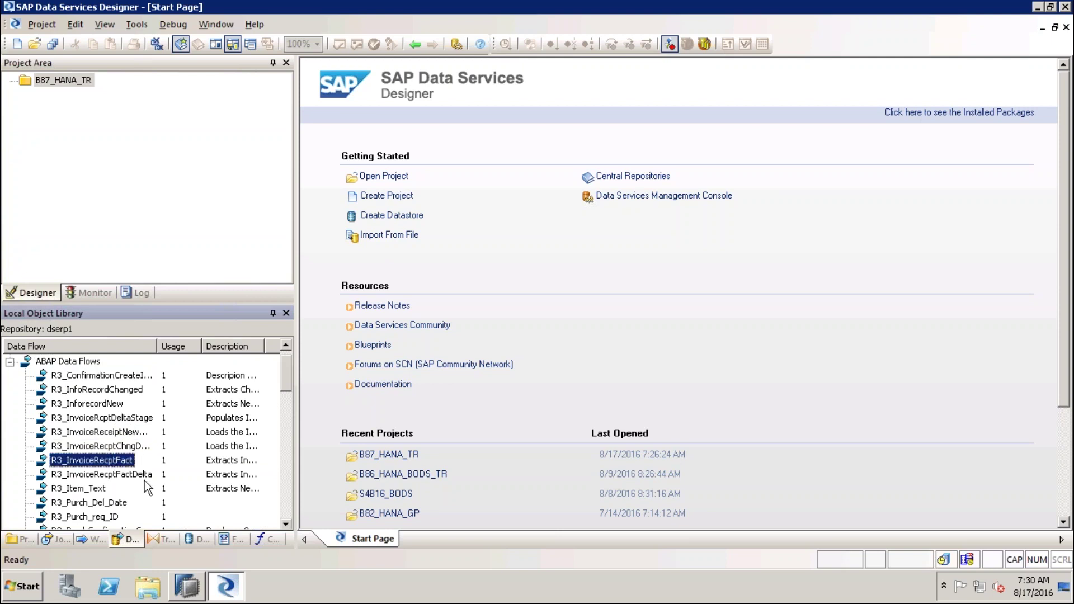
scroll(118, 502, "down", 1)
scroll(117, 502, "down", 1)
left_click(163, 499)
scroll(163, 500, "down", 5)
scroll(163, 496, "up", 7)
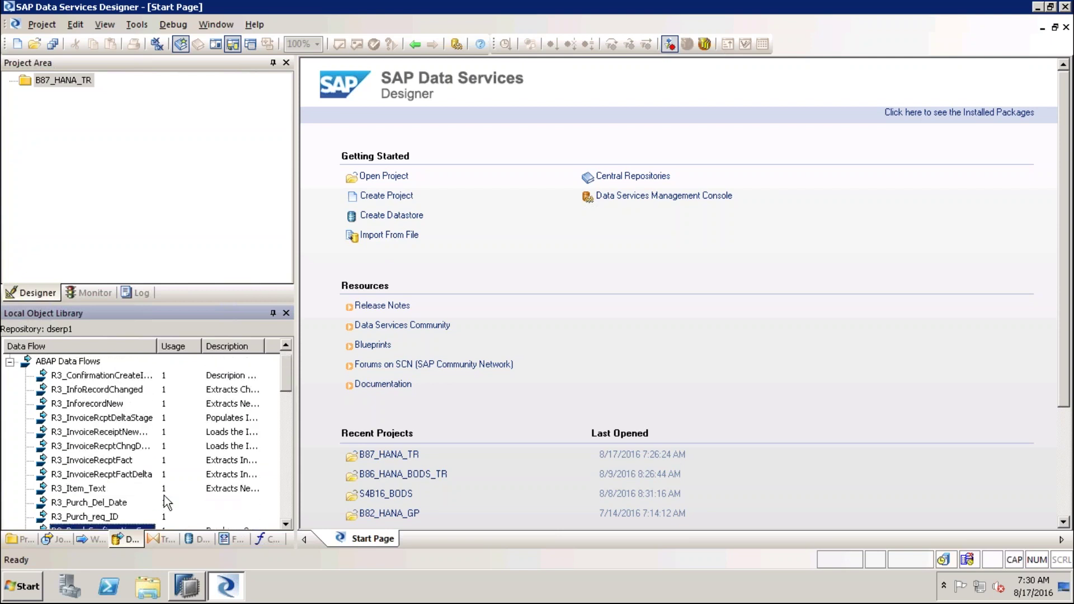
scroll(163, 495, "up", 1)
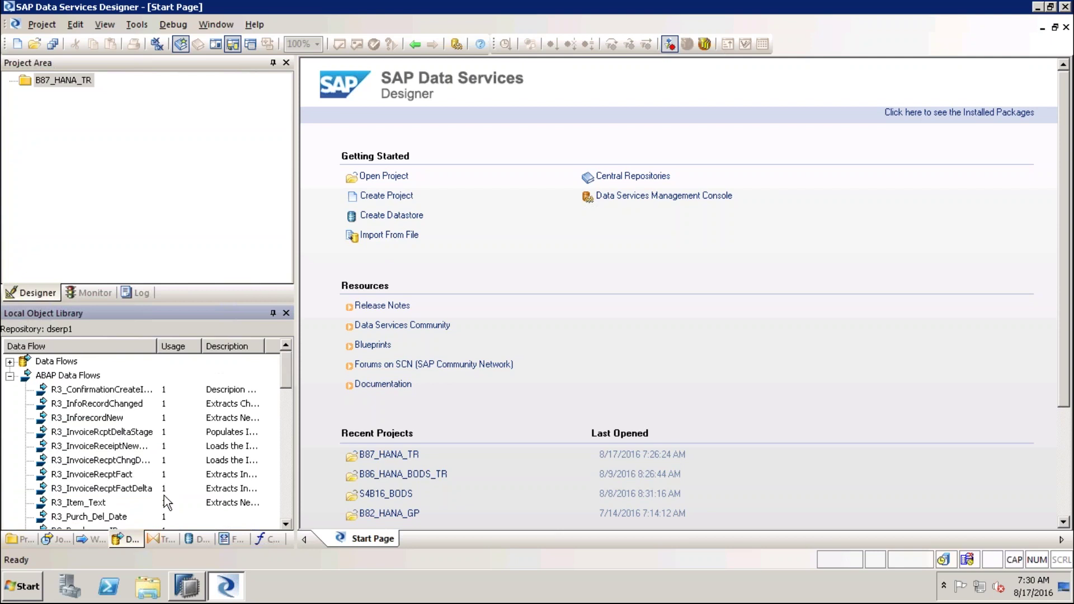
left_click(162, 538)
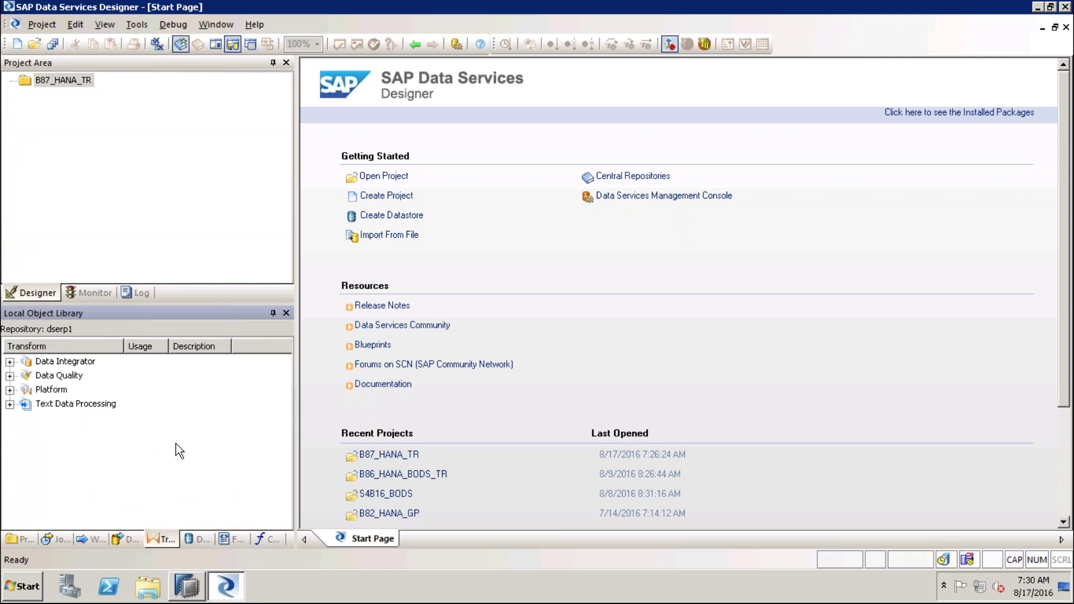
left_click(50, 363)
Expand Data Integrator and review Data_Transfer, Date_Generation, Effective_Date, Hierarchy_Flattening, Map_CDC_Operation
left_click(9, 362)
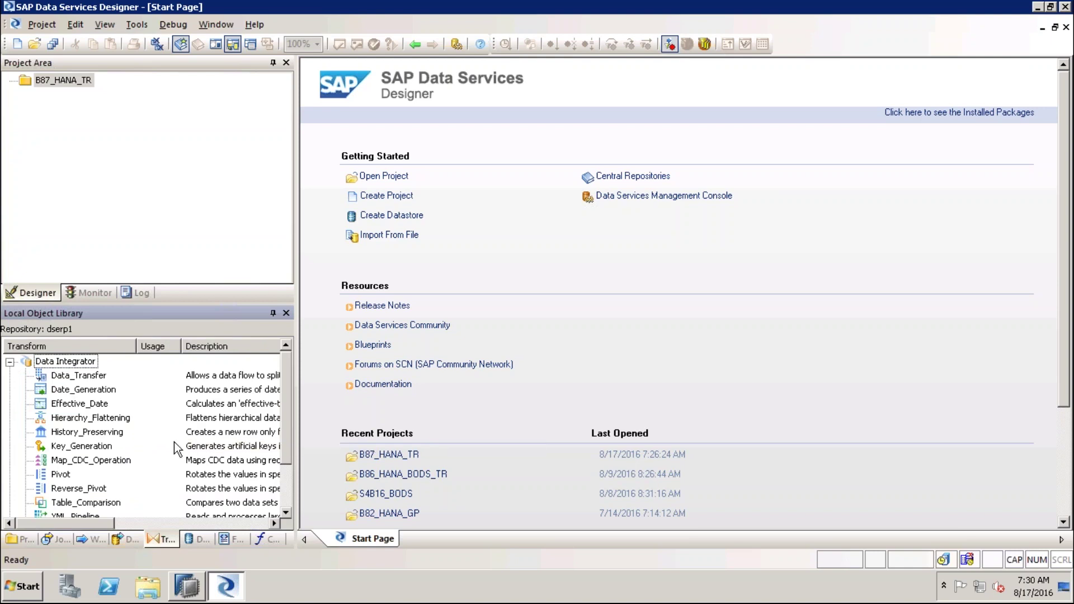
left_click(101, 377)
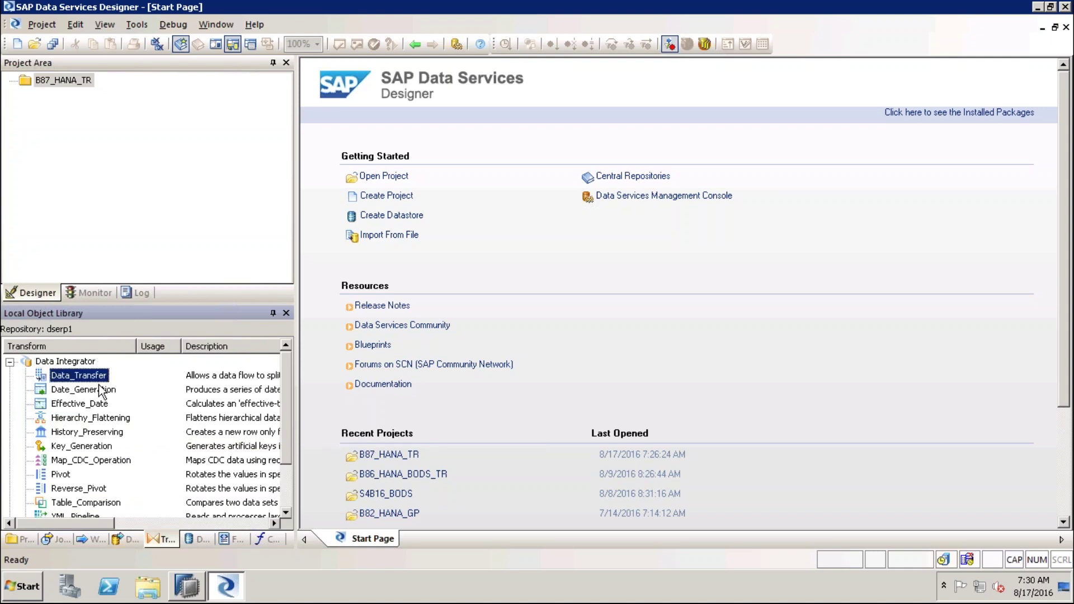
left_click(99, 390)
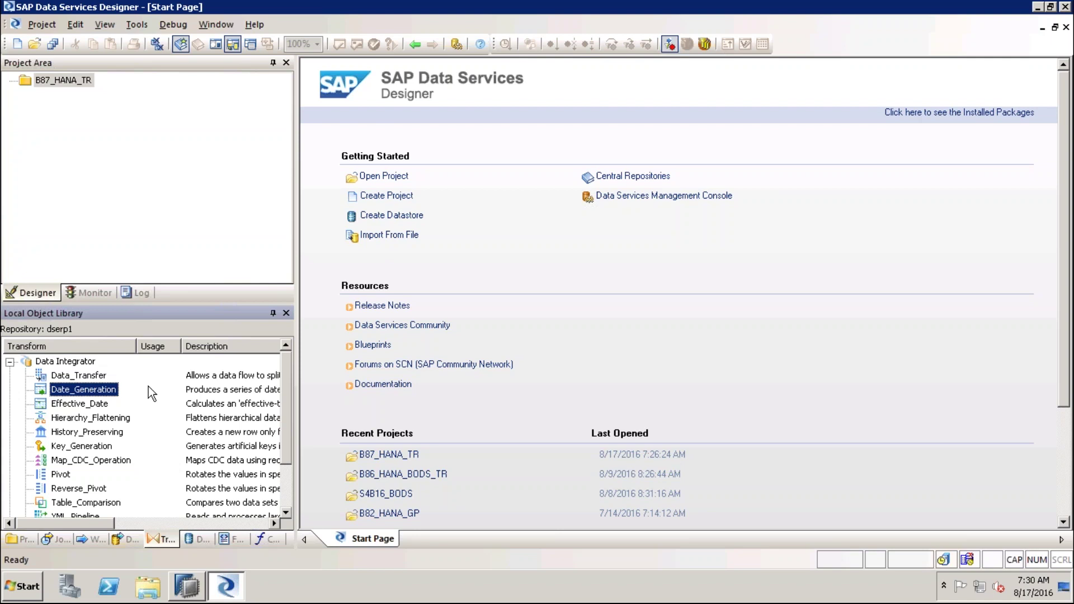
left_click(110, 404)
left_click(100, 420)
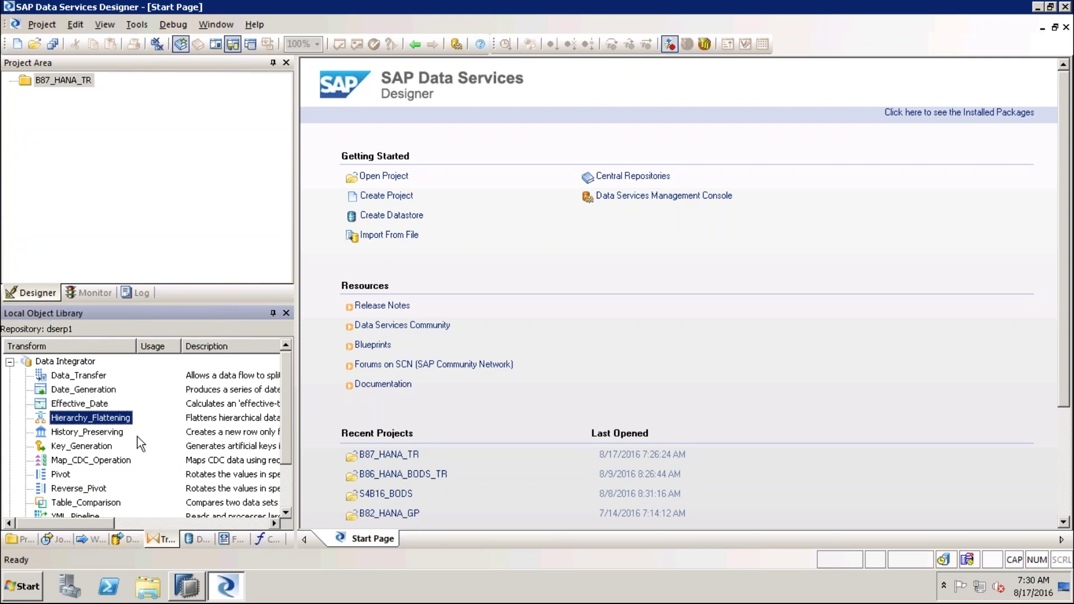
left_click(108, 464)
scroll(184, 465, "down", 1)
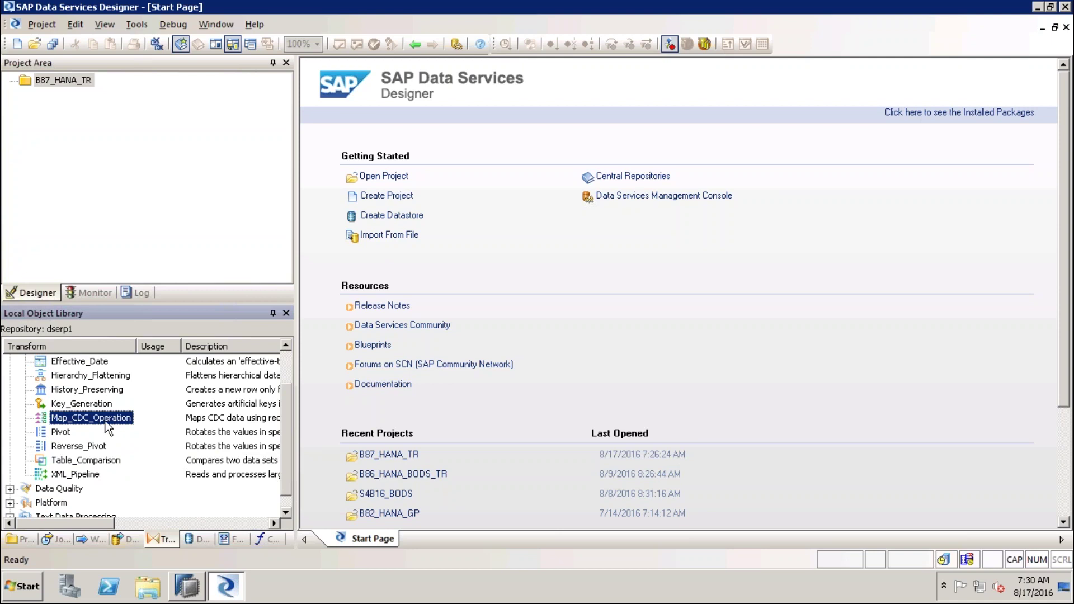
Expand Data Quality and highlight Data_Cleanse and Global_Address_Cleanse
left_click(9, 489)
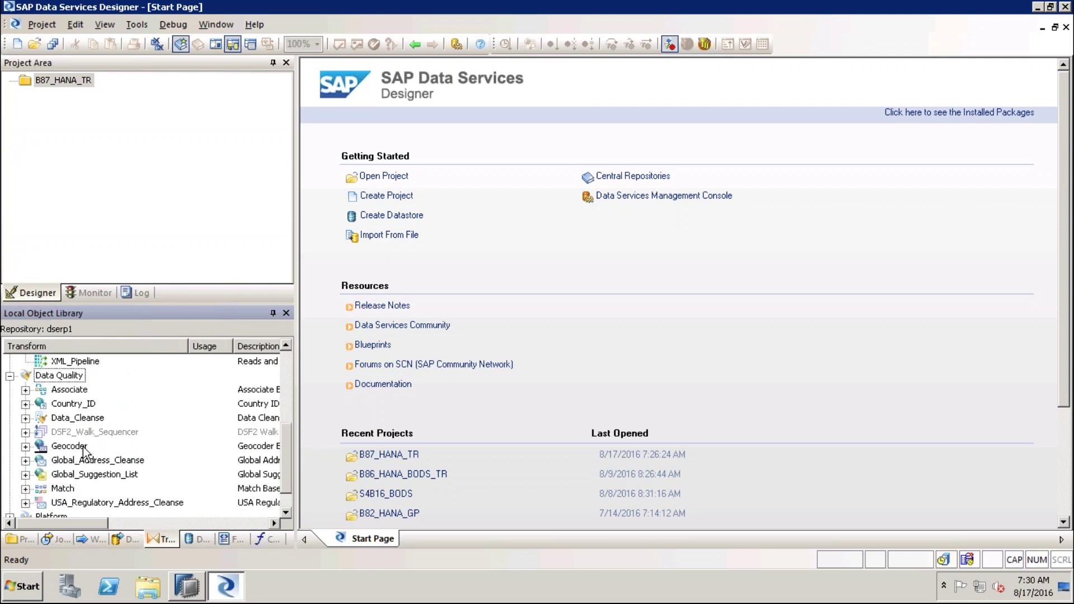
left_click(75, 418)
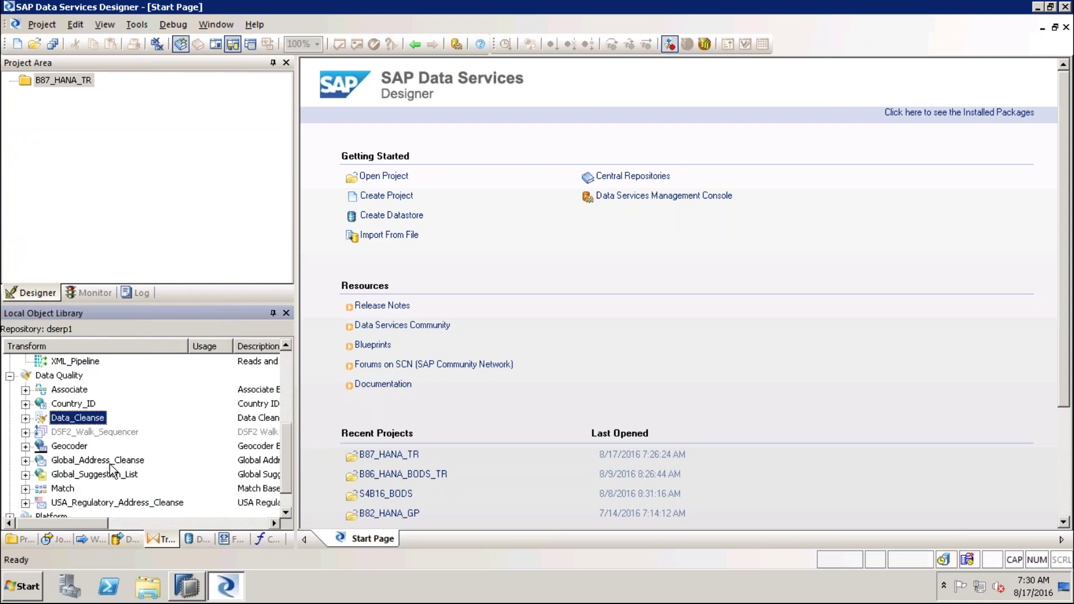
left_click(89, 461)
scroll(175, 509, "down", 1)
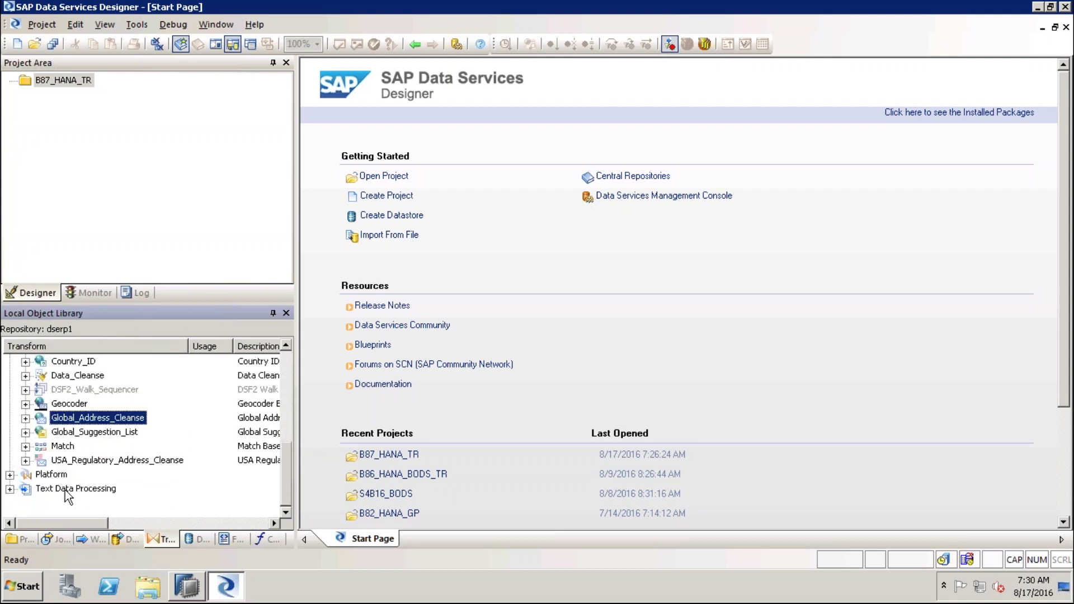
Expand Platform and review Case, Merge, Query, SQL, Validation and XML_Map
left_click(10, 475)
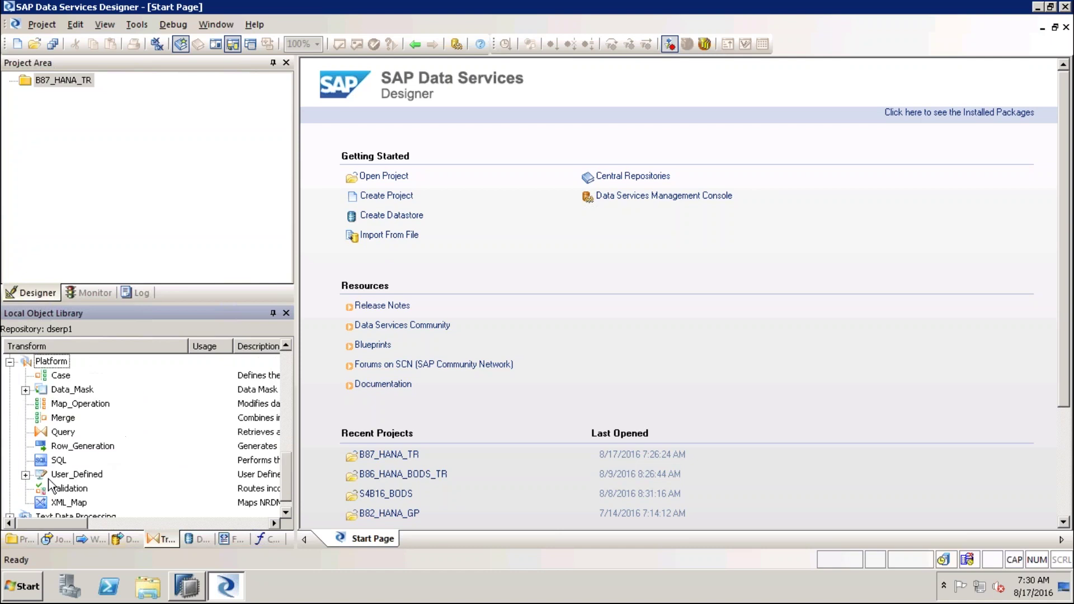
left_click(66, 418)
left_click(63, 376)
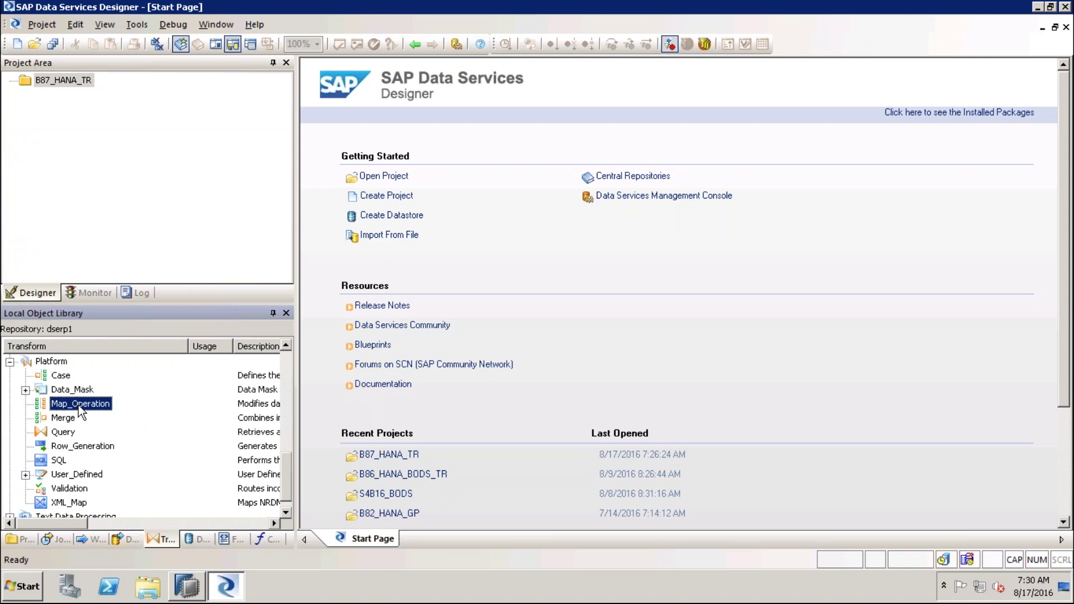
left_click(70, 421)
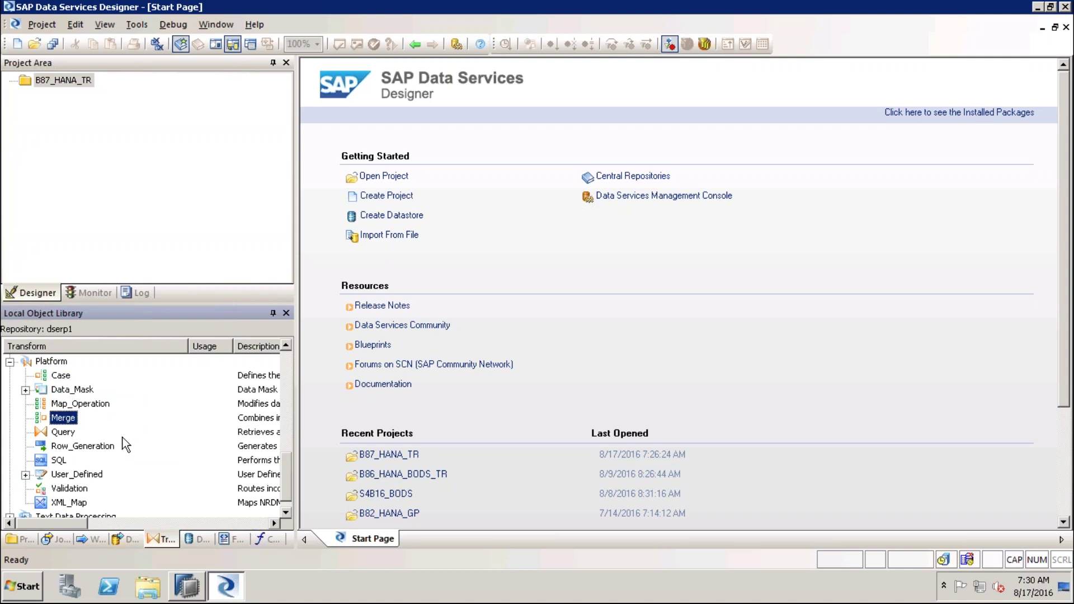
left_click(61, 434)
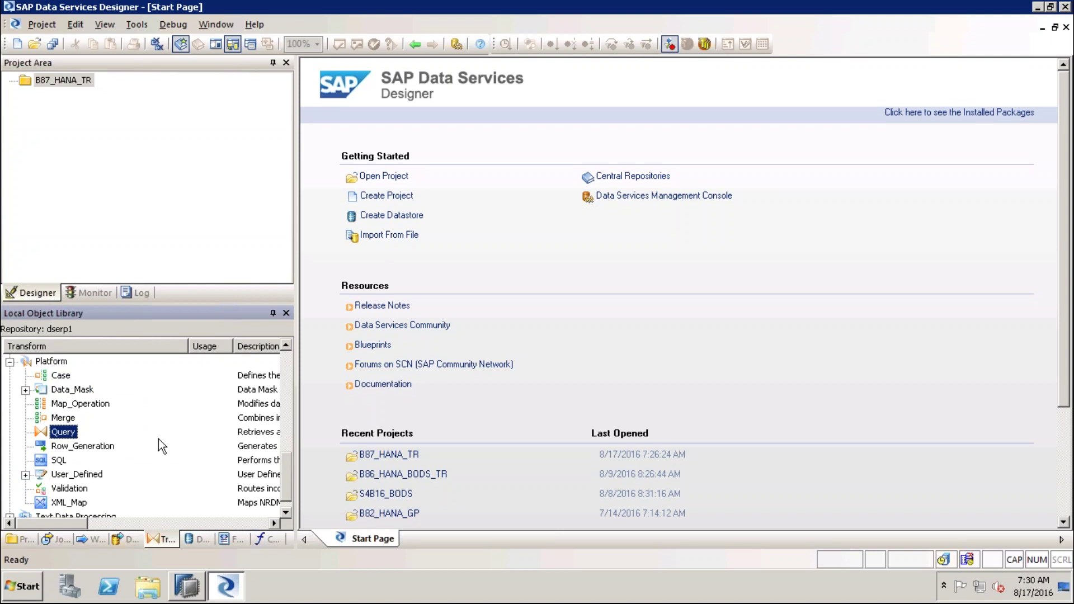
left_click(60, 461)
scroll(163, 468, "down", 1)
left_click(70, 475)
left_click(69, 488)
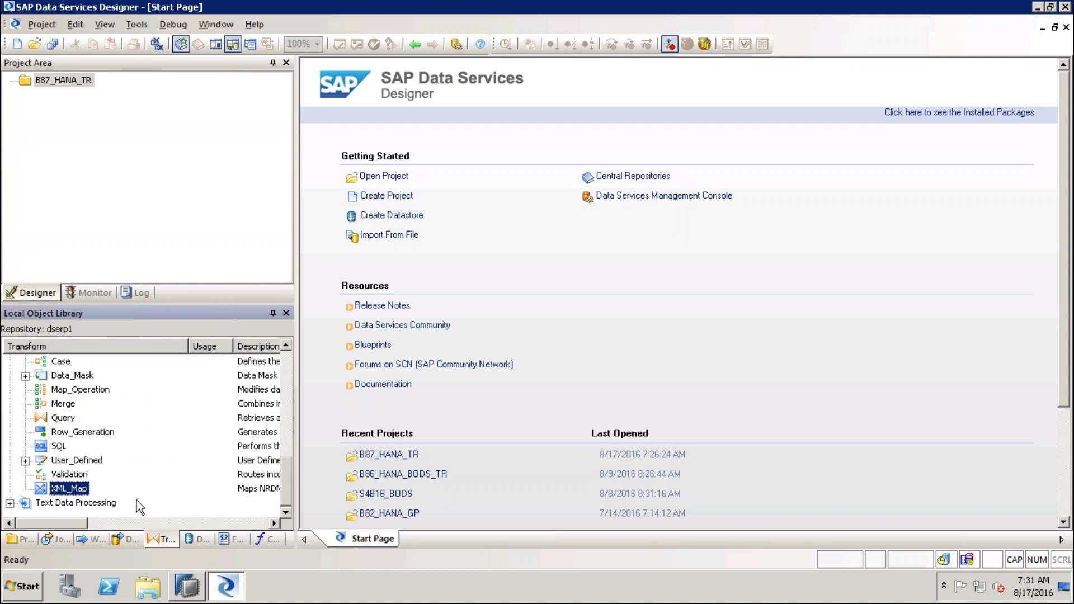
Expand Text Data Processing, then switch the library to Datastores
left_click(10, 503)
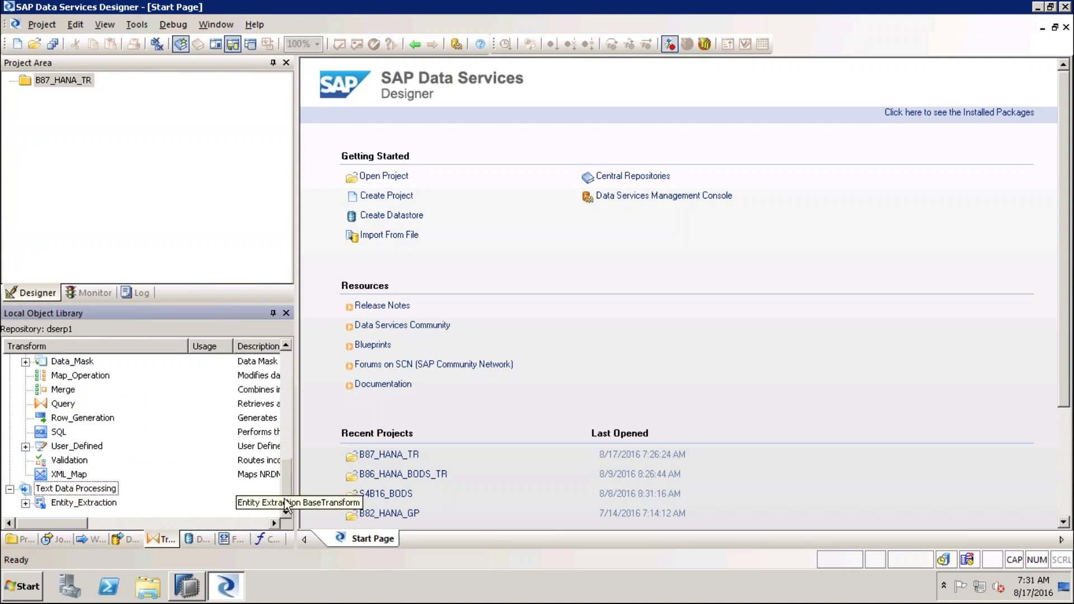
left_click_drag(284, 482, 289, 360)
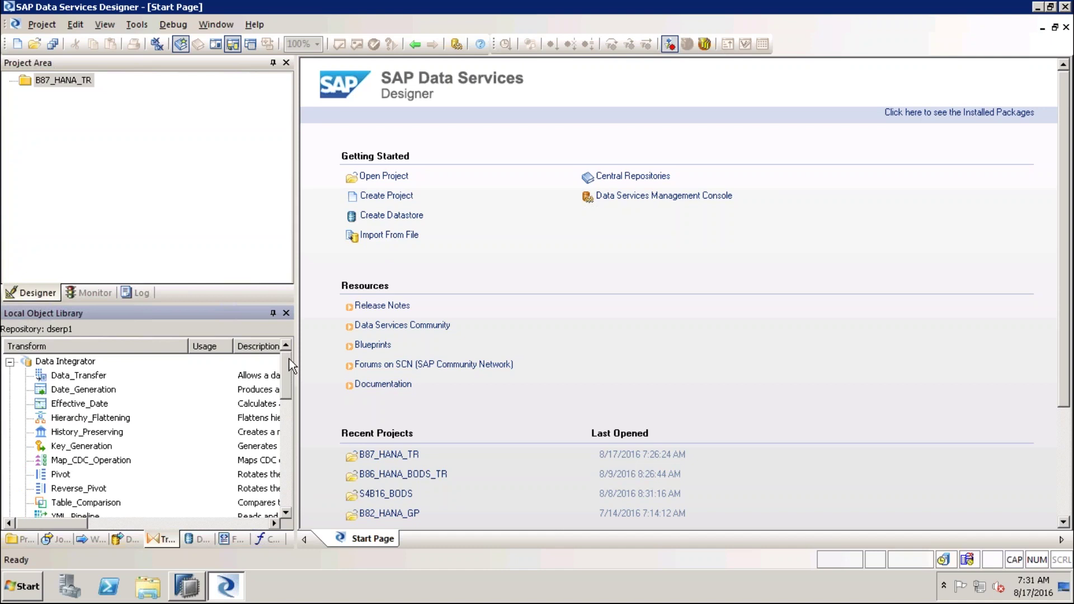
left_click(196, 540)
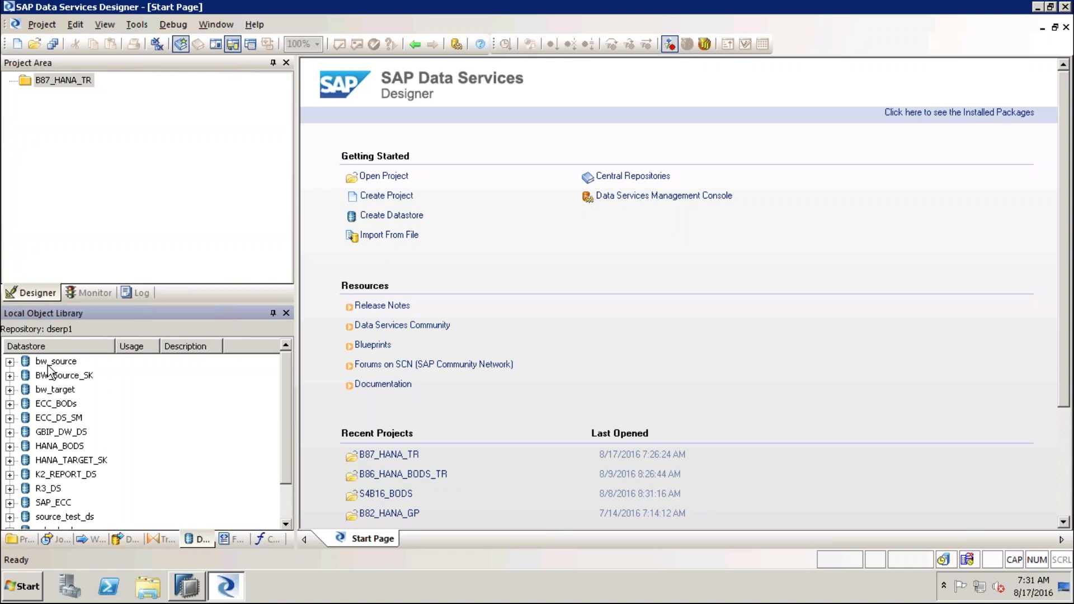
Review the datastores bw_target, HANA_TARGET_SK and SQL_SERVER
left_click(68, 388)
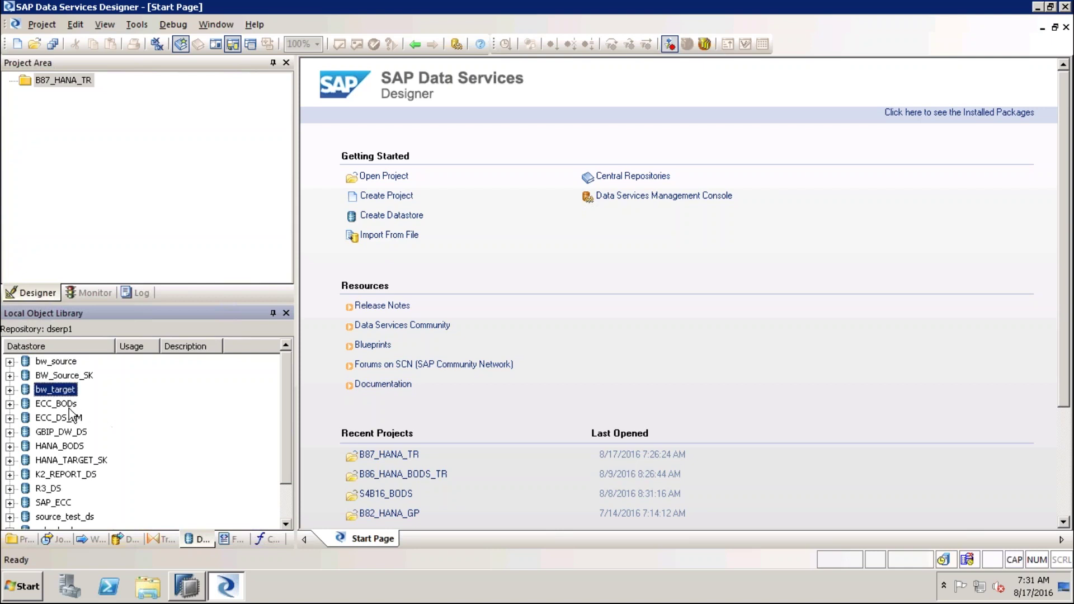
left_click(77, 461)
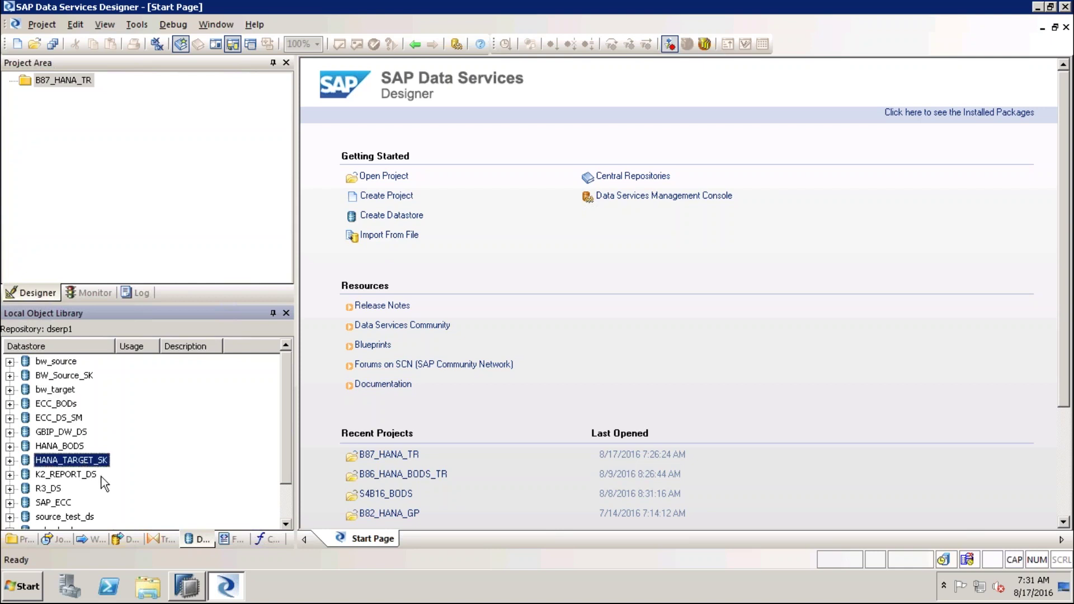
left_click_drag(284, 446, 283, 489)
left_click(73, 503)
left_click_drag(287, 496, 286, 467)
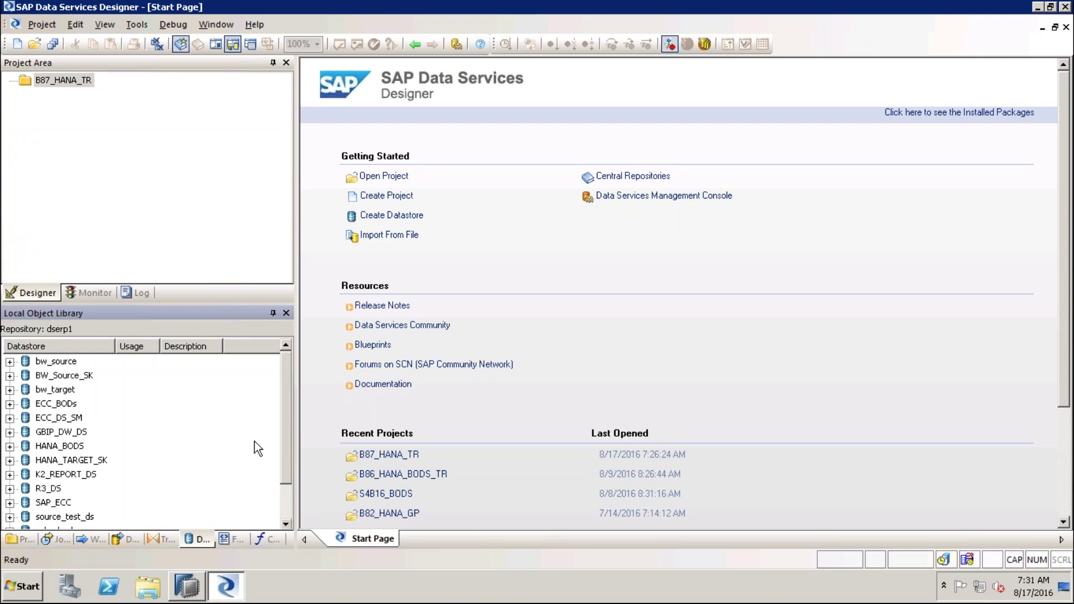
Start a new datastore named SRC using Netezza, version Netezza NPS 4.x
right_click(207, 411)
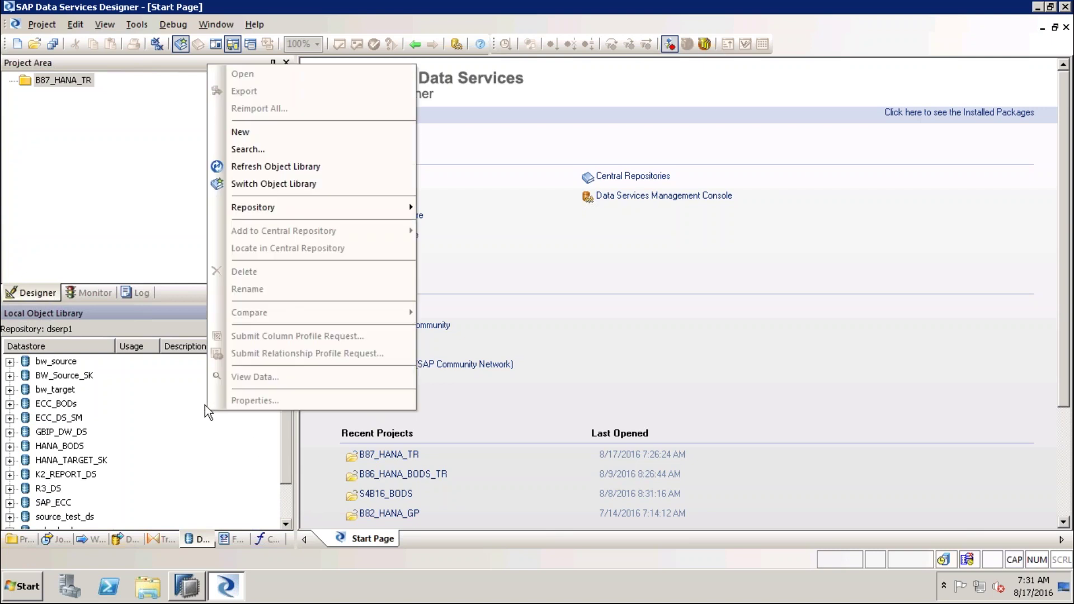
left_click(256, 133)
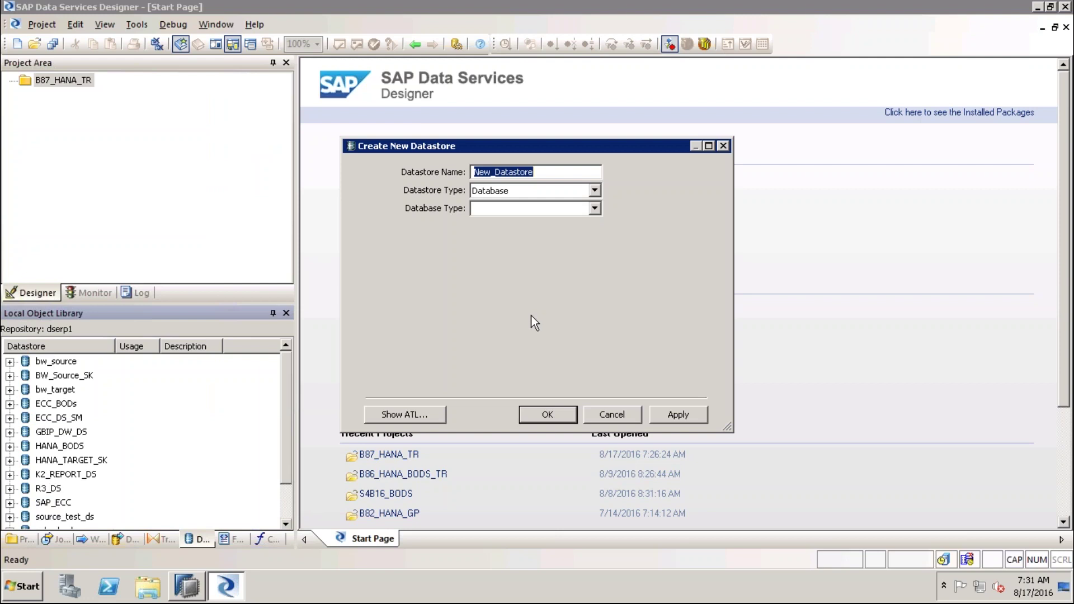
type("SRC")
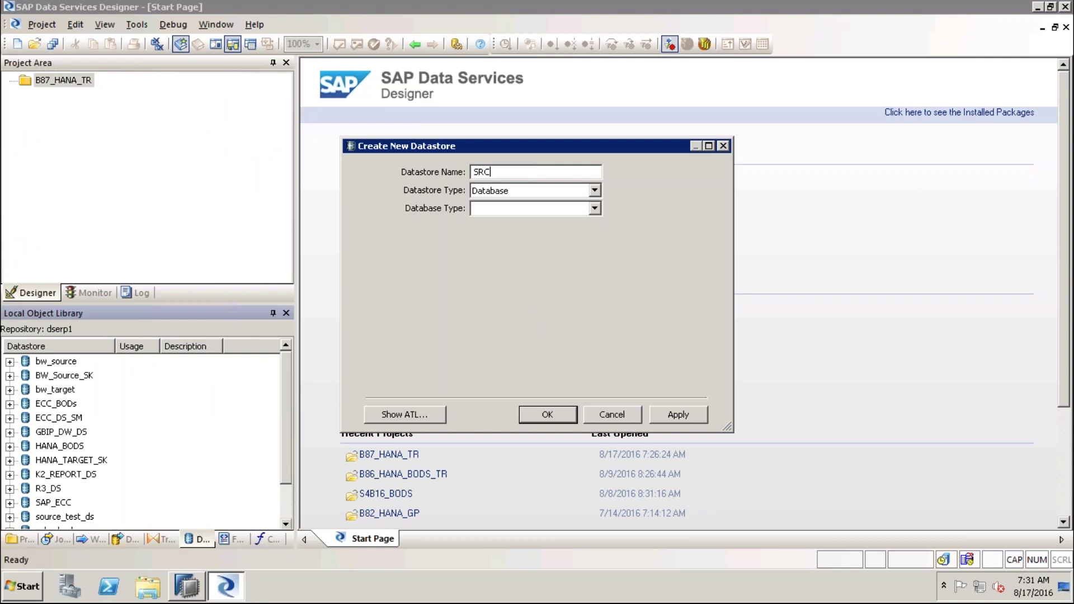
left_click(595, 209)
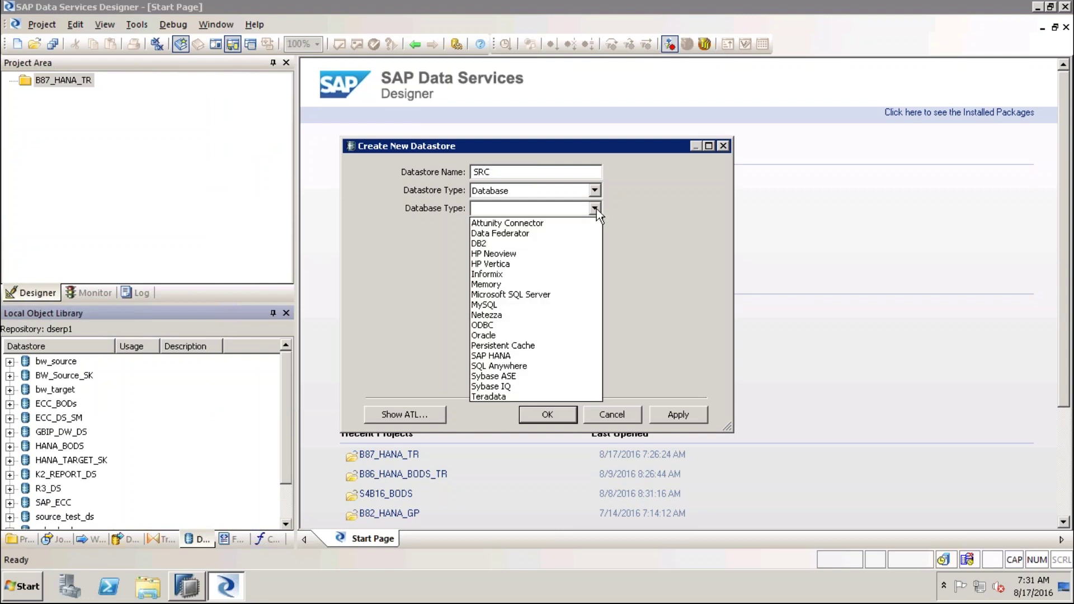
left_click(516, 315)
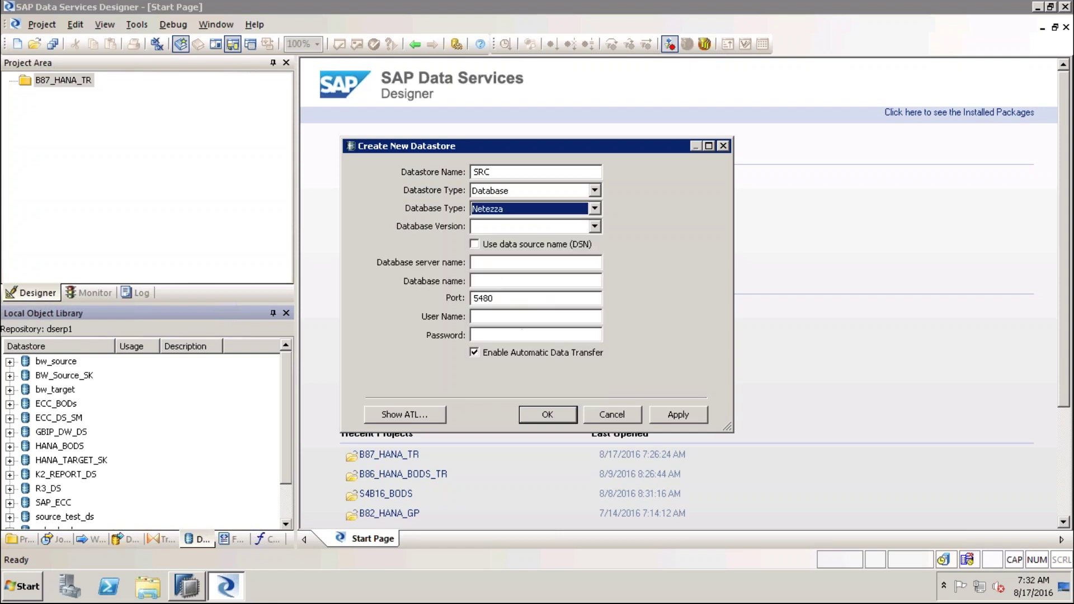
left_click(593, 227)
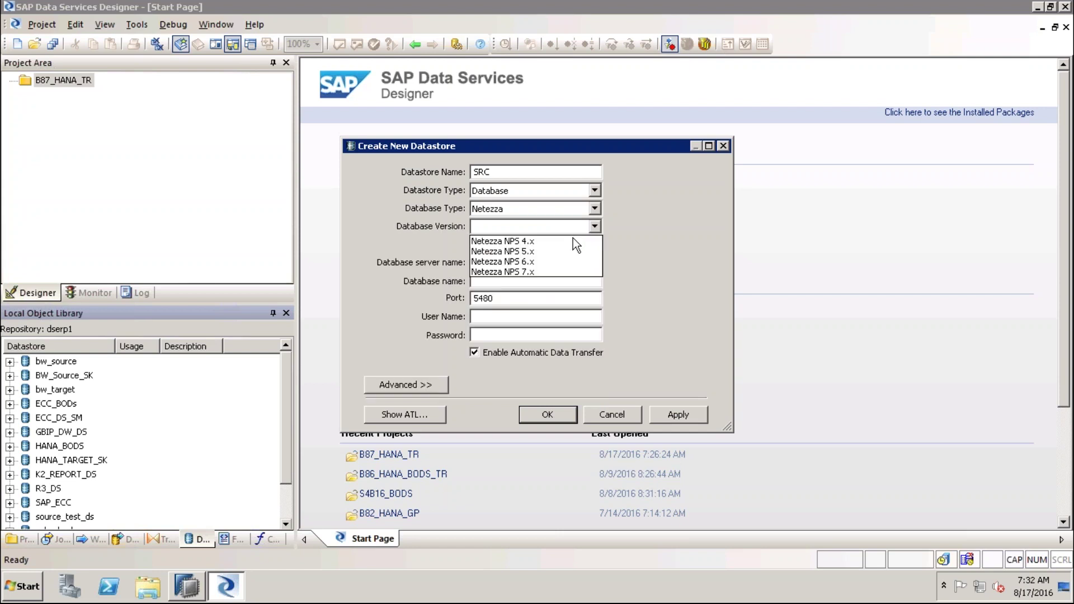
left_click(573, 235)
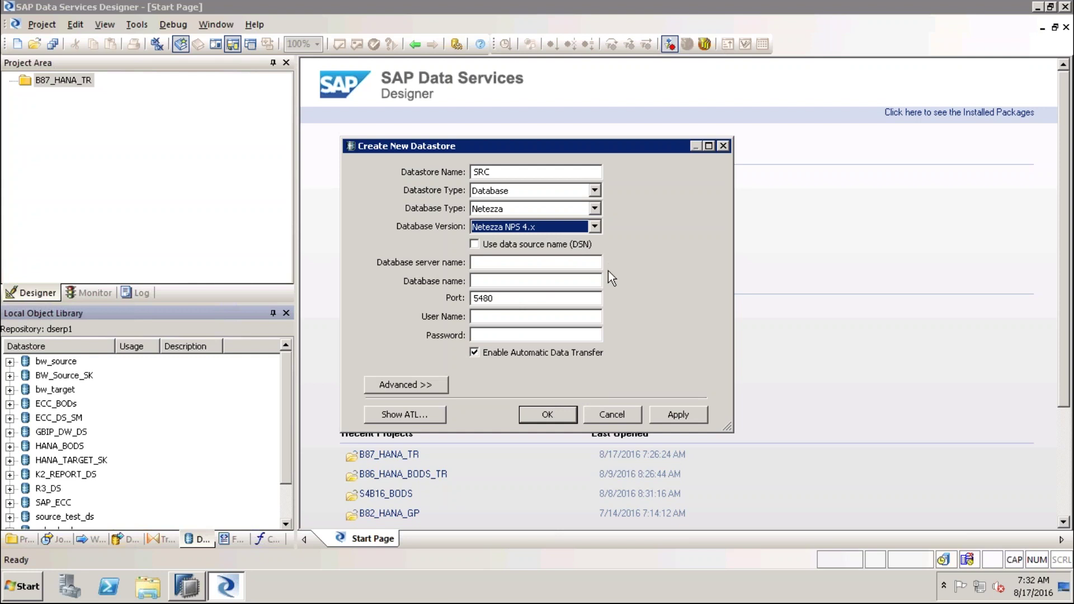
Step through the Netezza connection fields, including Port and password
left_click(529, 261)
left_click(505, 281)
left_click(503, 298)
left_click(496, 335)
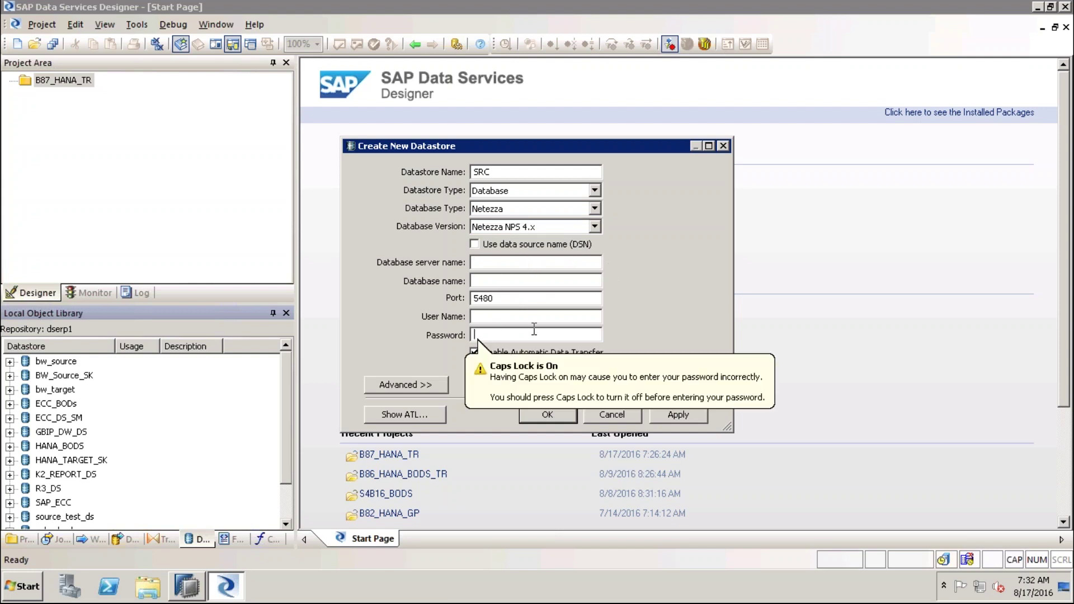
left_click(597, 190)
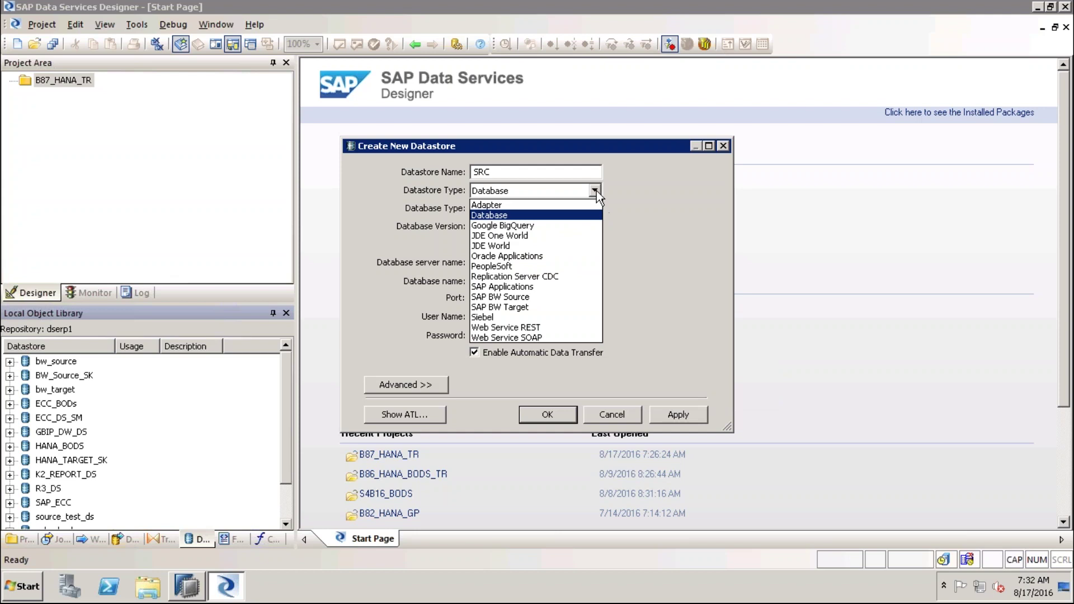
left_click(597, 191)
Set datastore type Siebel, database Microsoft SQL Server, subtype On Premise
left_click(596, 190)
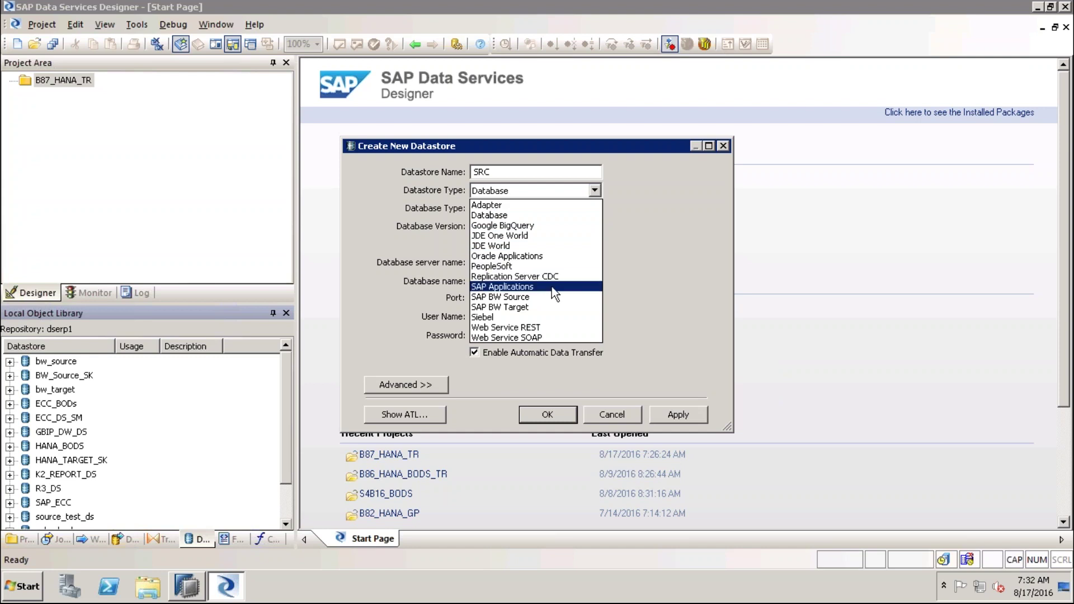
left_click(545, 317)
left_click(594, 208)
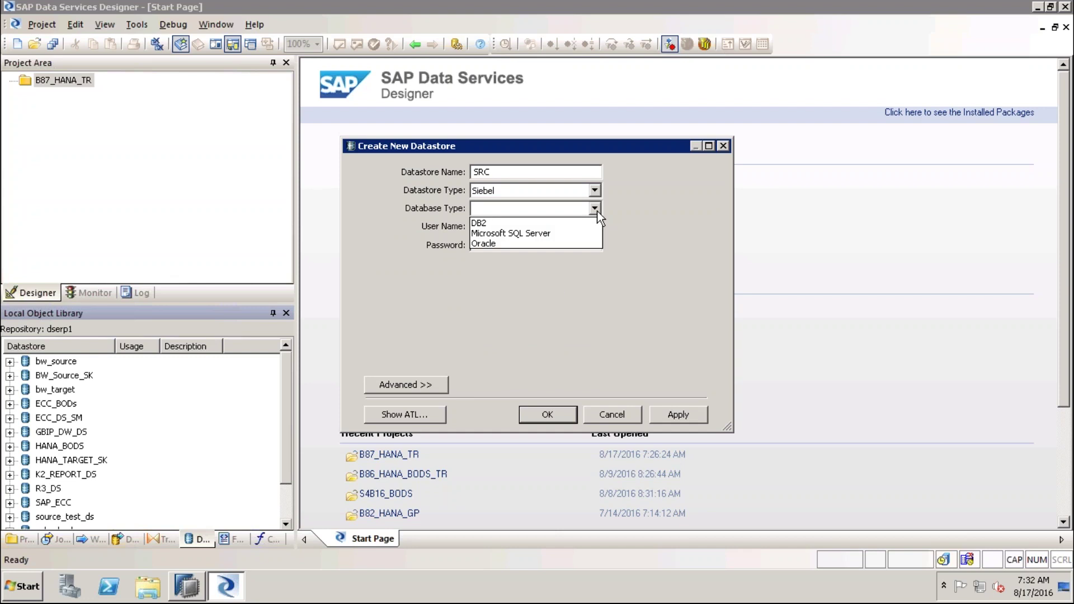
left_click(573, 234)
left_click(595, 227)
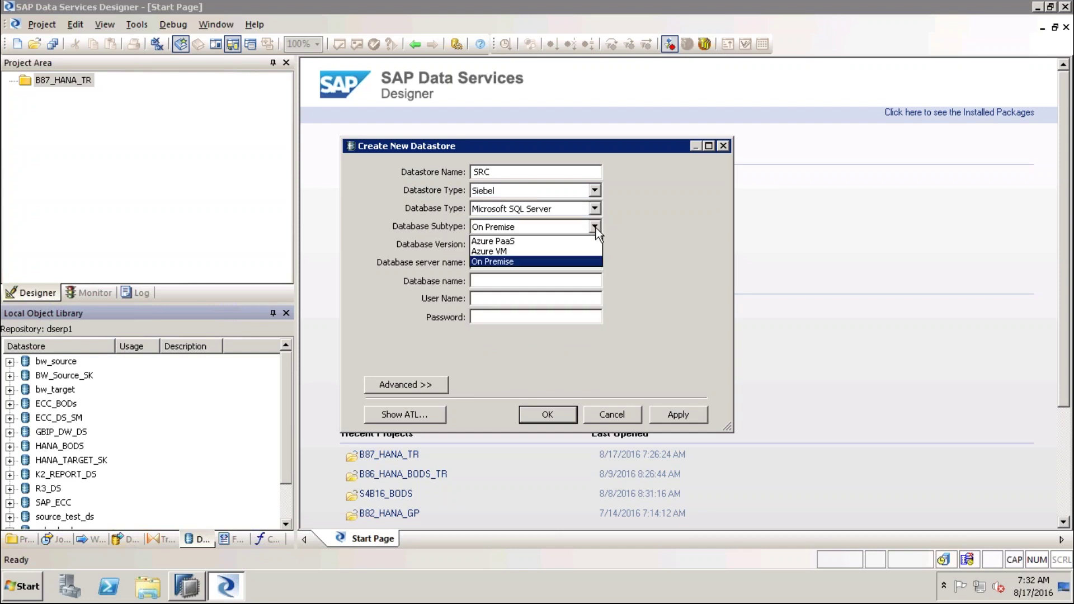
left_click(652, 242)
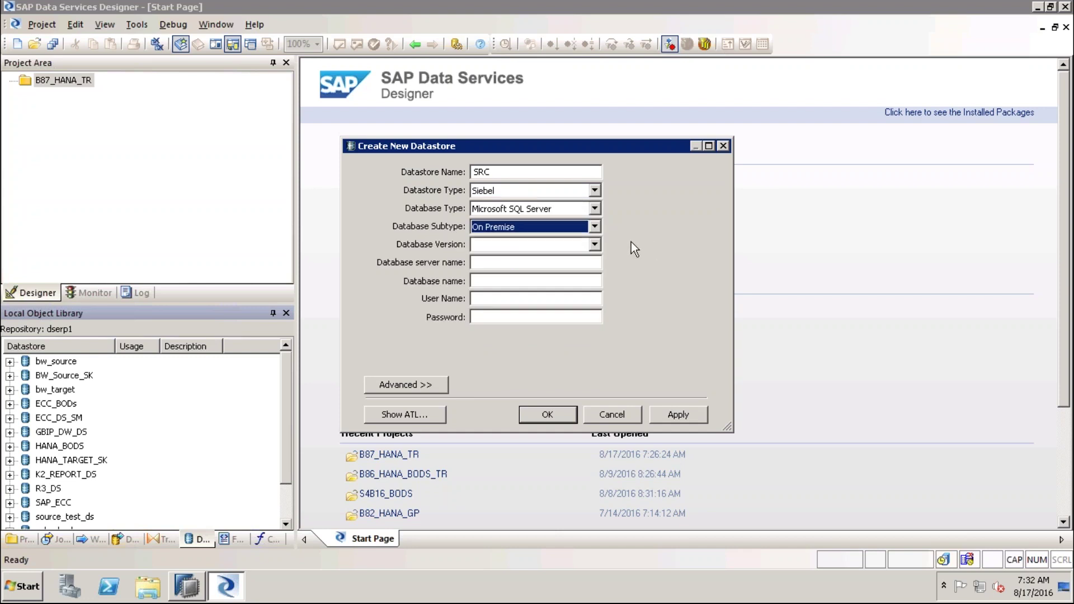
Rename the datastore from SRC to TARGET
left_click_drag(515, 177, 462, 169)
type("TARGET")
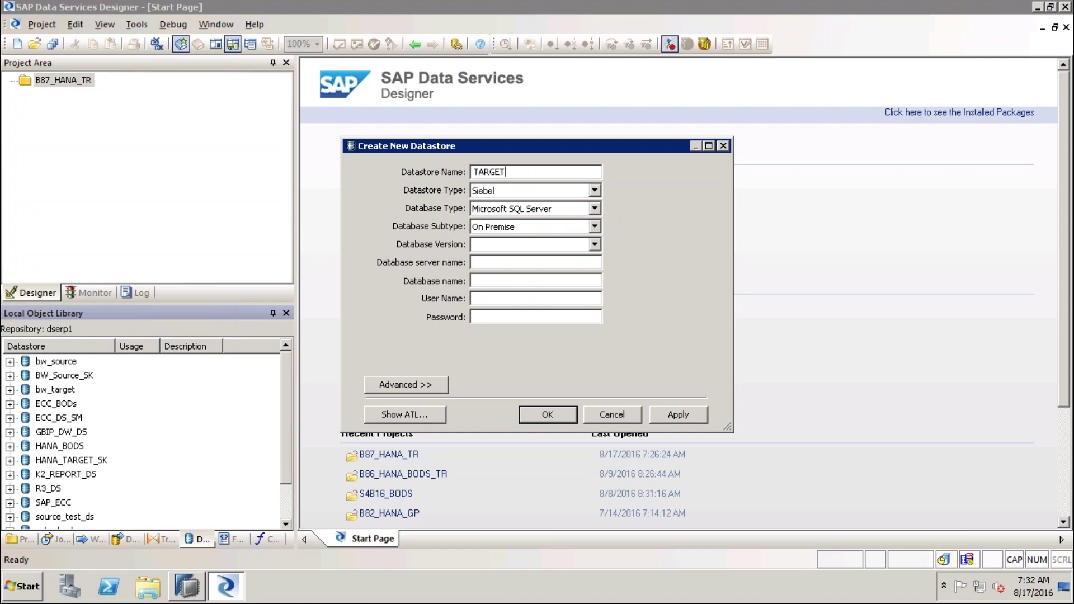
left_click(594, 190)
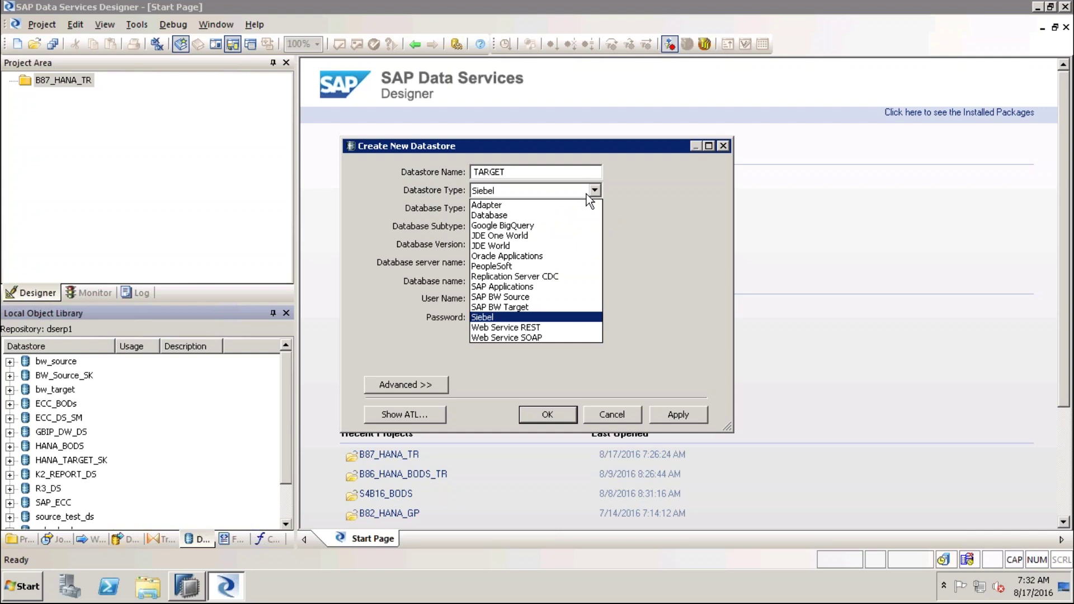
Switch to a Database datastore on SAP HANA, version HANA 1.x
left_click(513, 215)
left_click(594, 208)
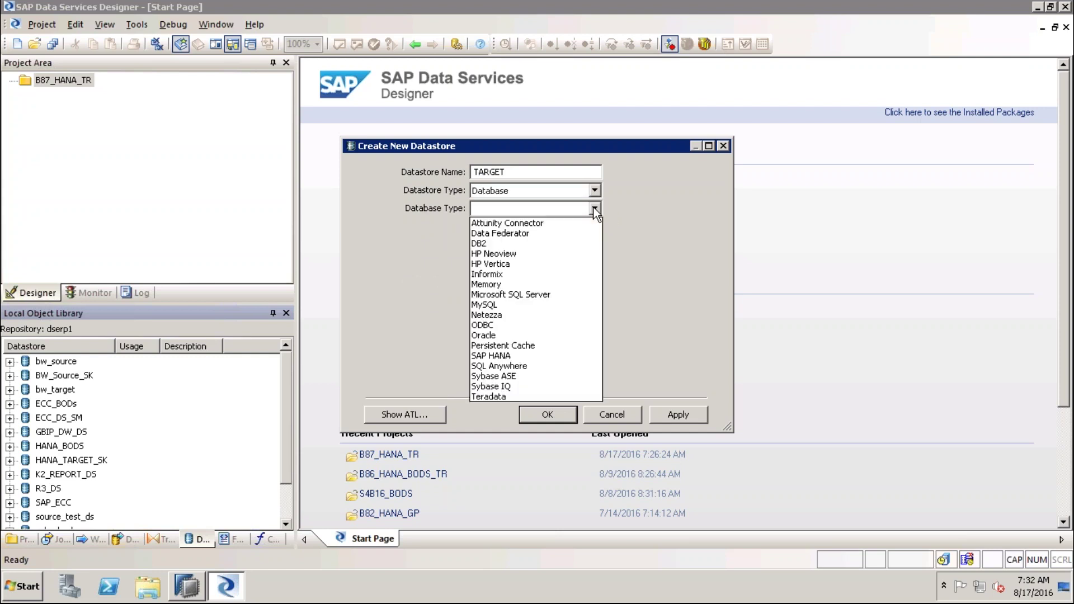
left_click(546, 365)
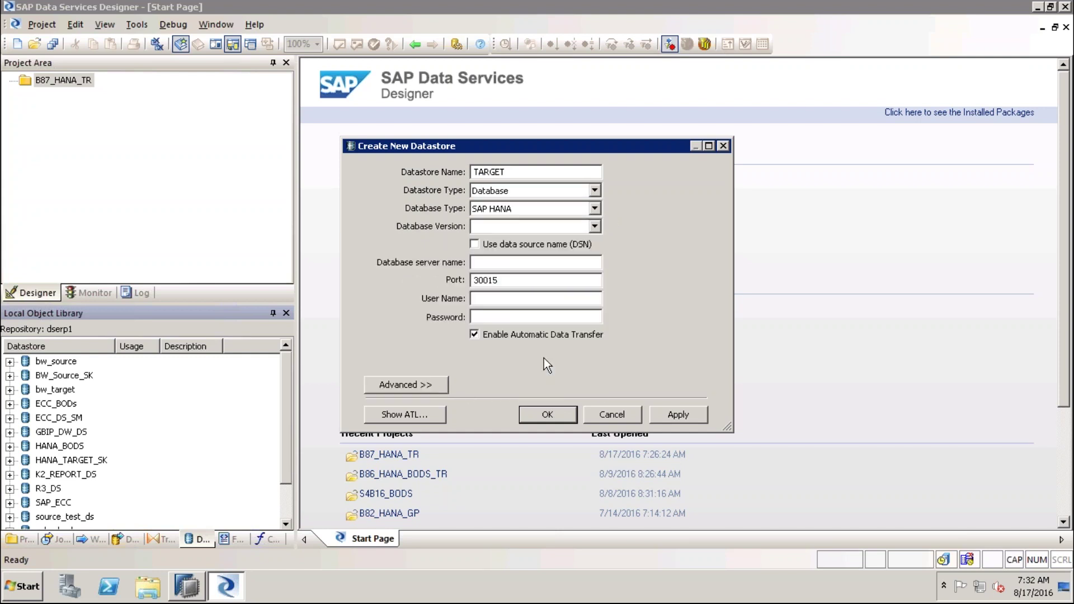
left_click(595, 227)
left_click(579, 241)
left_click(566, 262)
left_click(544, 300)
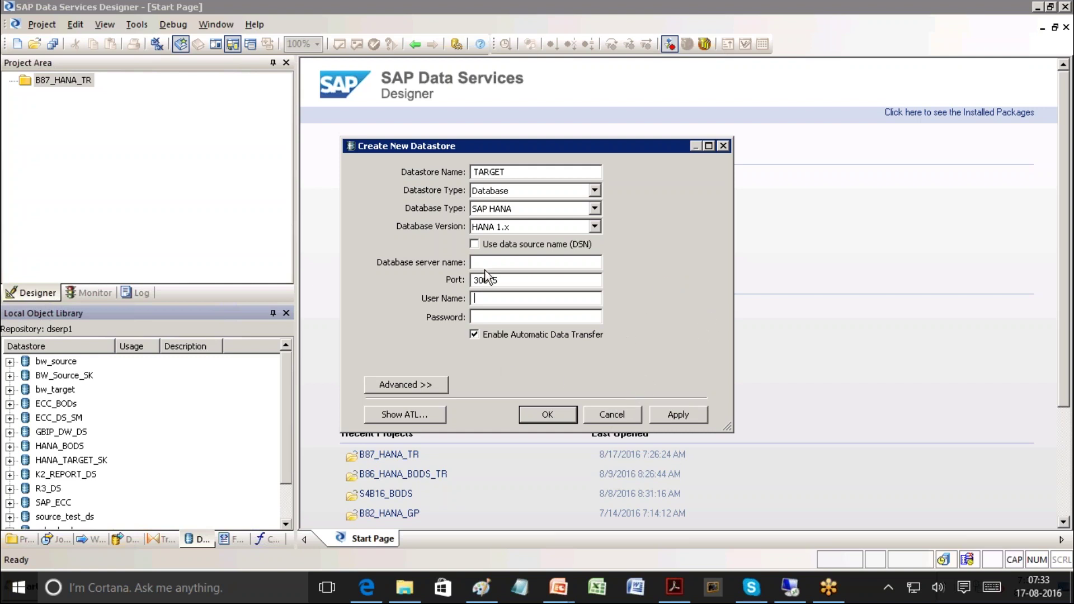
Review the advanced configuration grid, then cancel the TARGET datastore
left_click(513, 282)
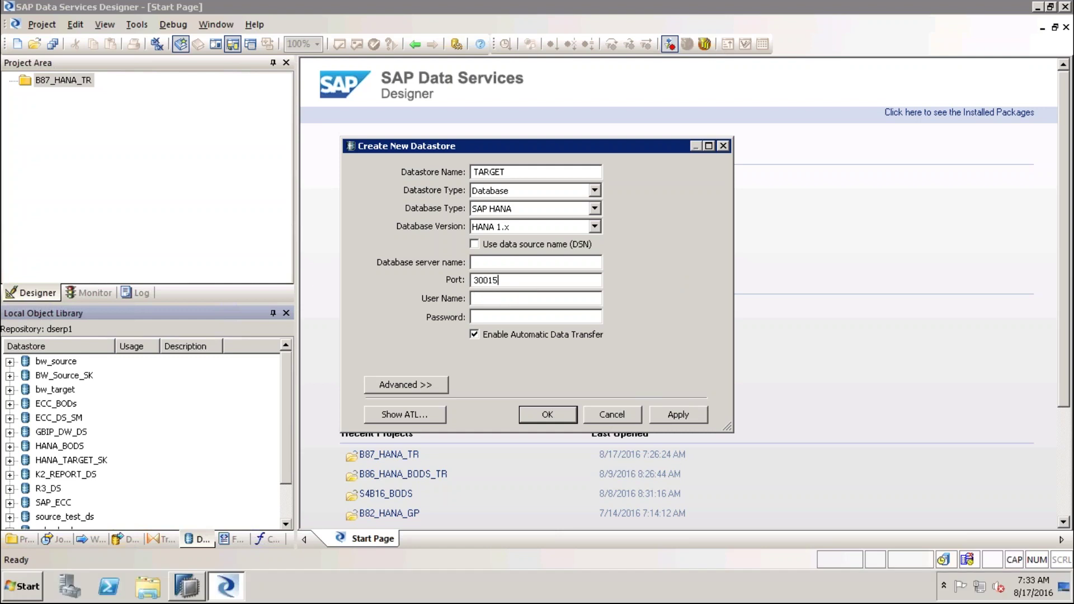
left_click(418, 384)
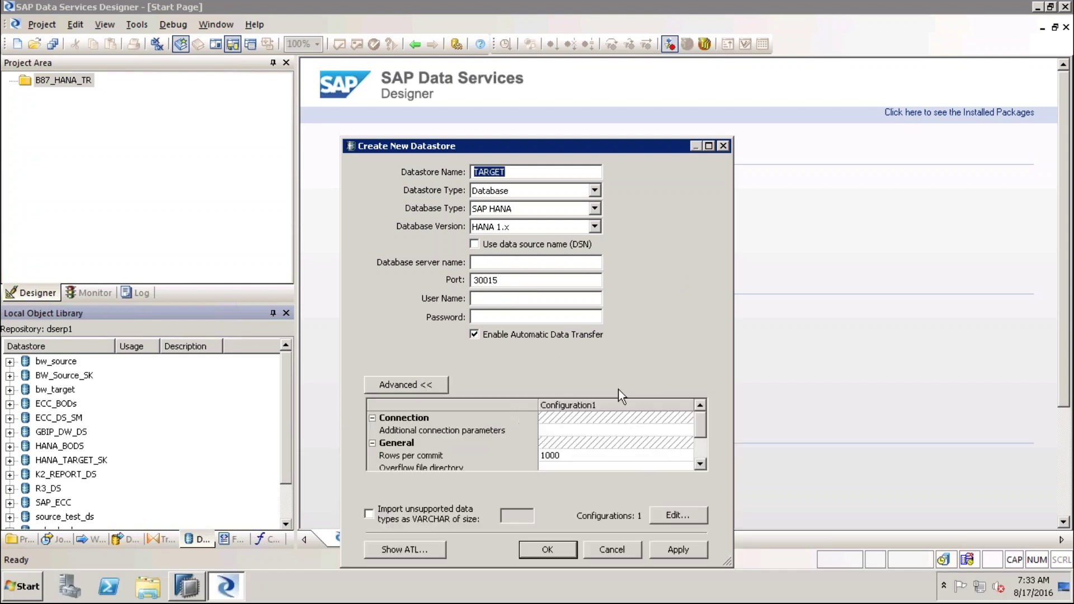
left_click(700, 465)
left_click(699, 465)
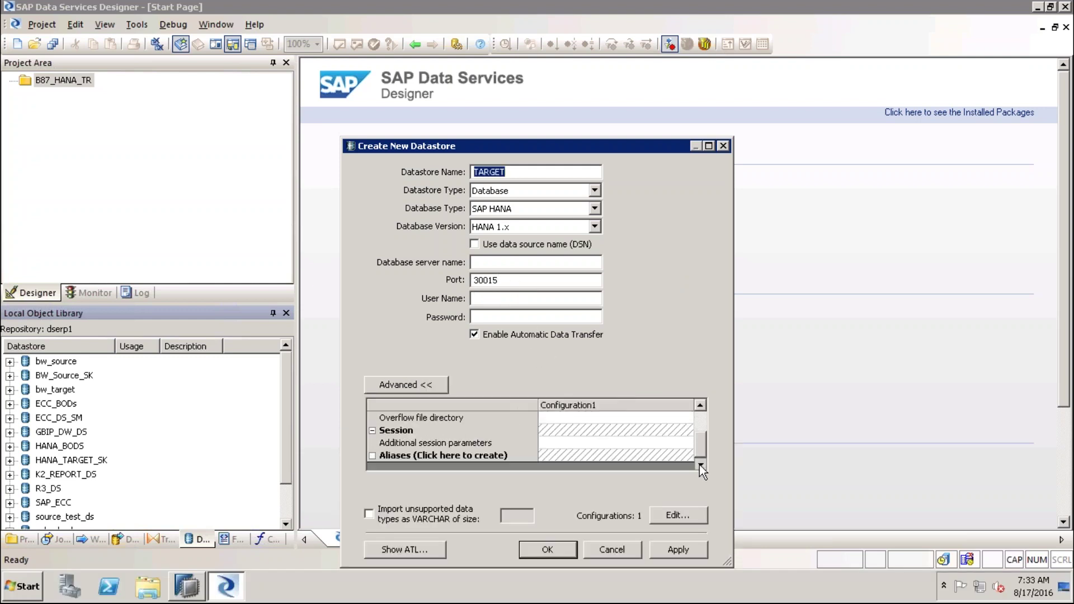
left_click(700, 465)
scroll(697, 429, "up", 3)
left_click(613, 549)
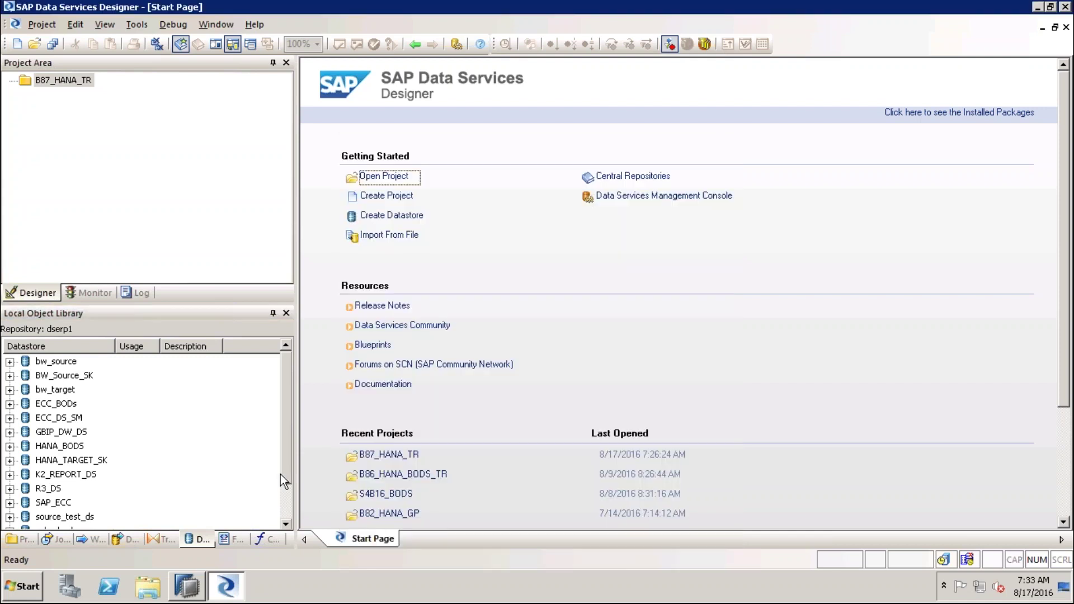
Show the file formats, selecting the Flat Files and HDFS Files groups
left_click(224, 539)
left_click(49, 364)
left_click(51, 376)
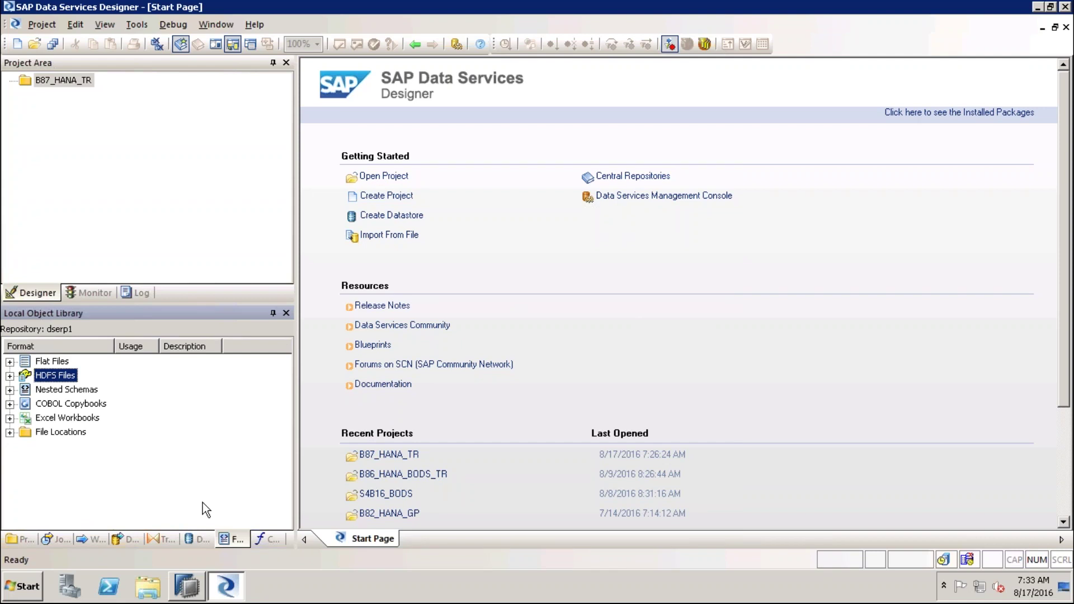
Show the custom functions, expanding Custom Functions and selecting Validation Functions
left_click(266, 540)
left_click(69, 362)
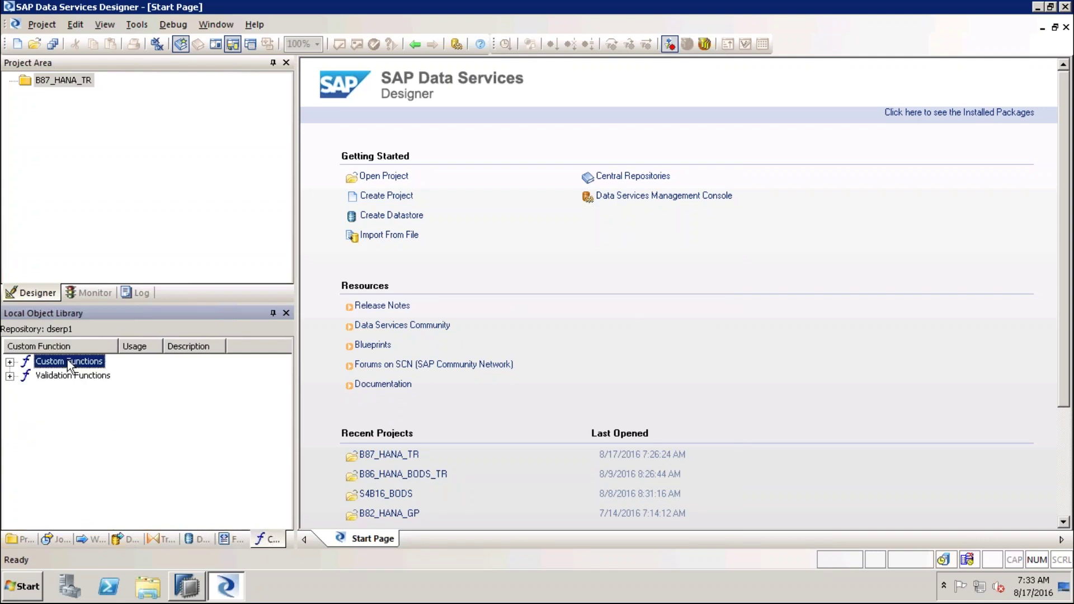
left_click(9, 363)
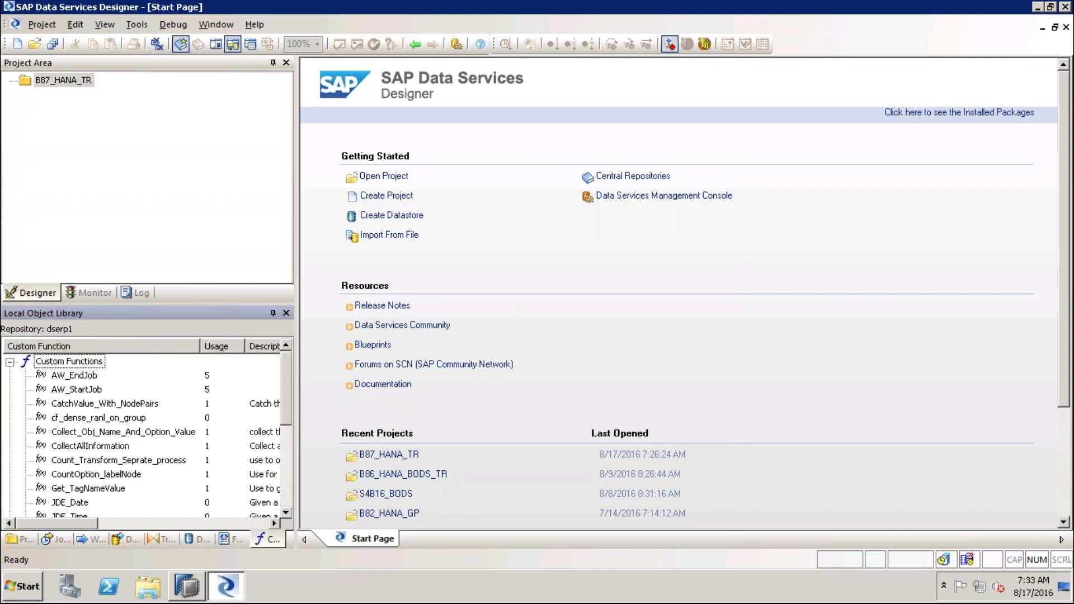
left_click(10, 362)
left_click(54, 374)
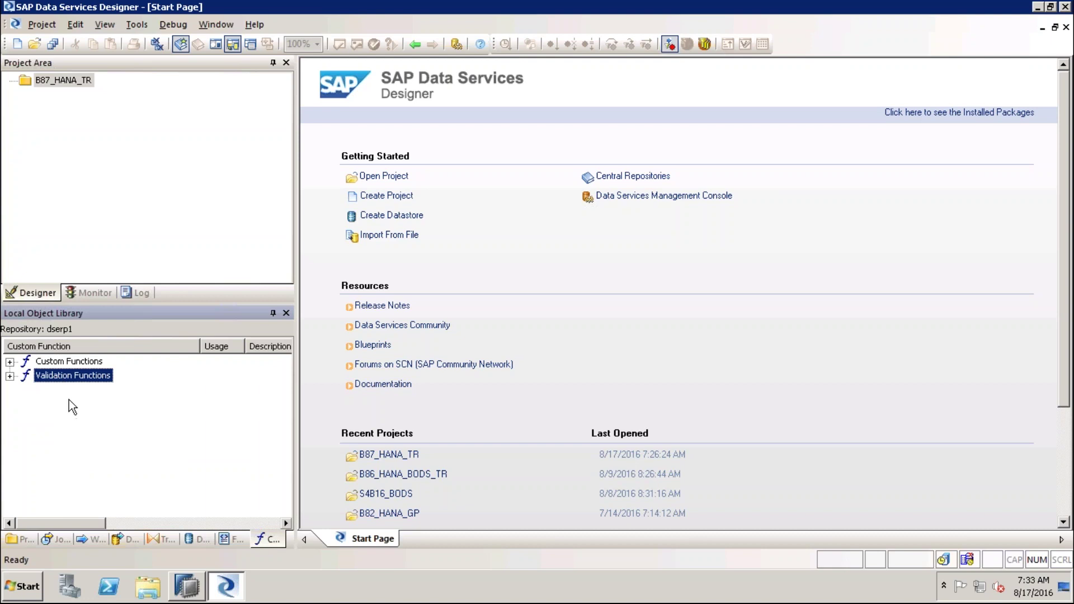
left_click(164, 458)
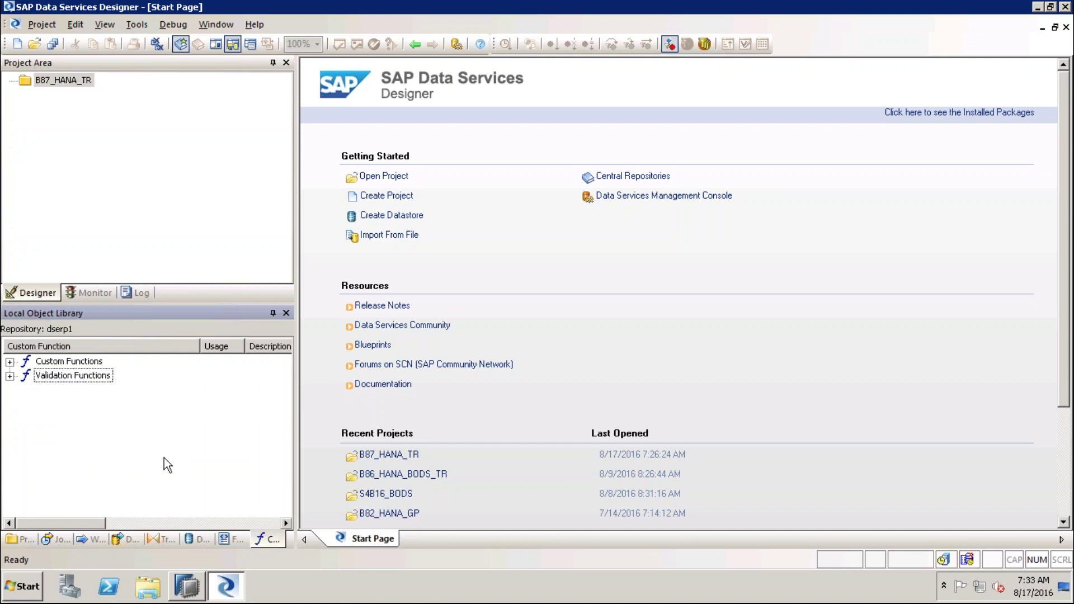
Return to the Projects list and bring up the actions for project B87_HANA_TR
left_click(18, 539)
left_click_drag(289, 402, 286, 361)
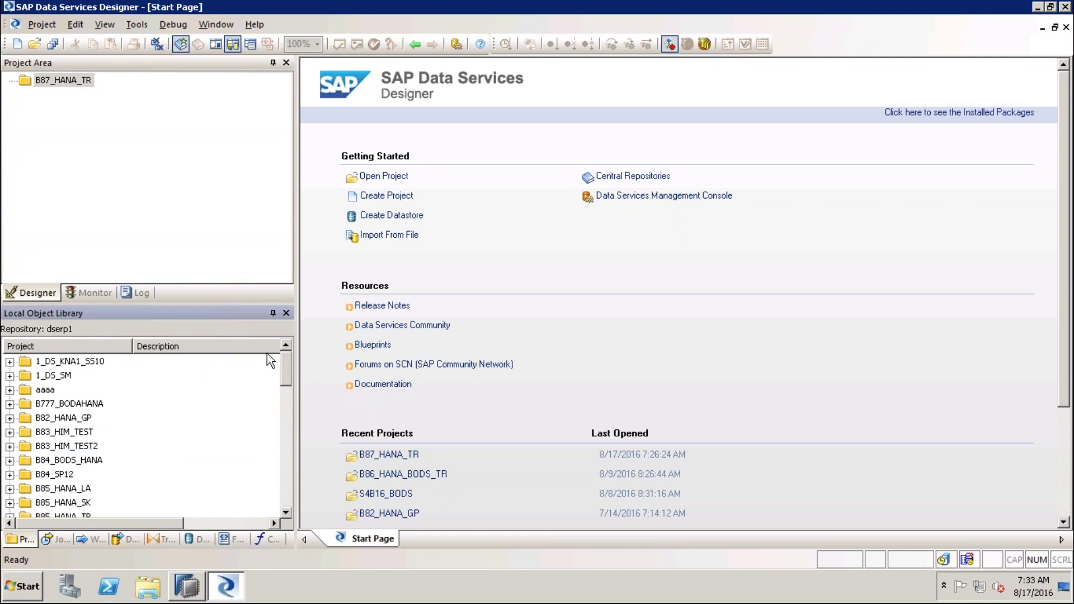
left_click(226, 200)
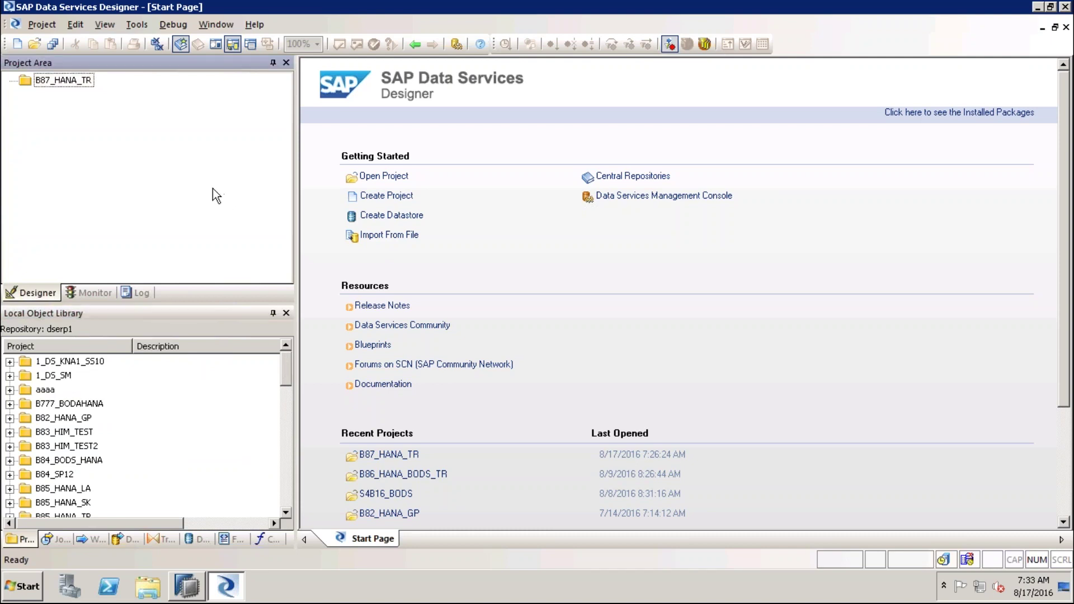
right_click(83, 82)
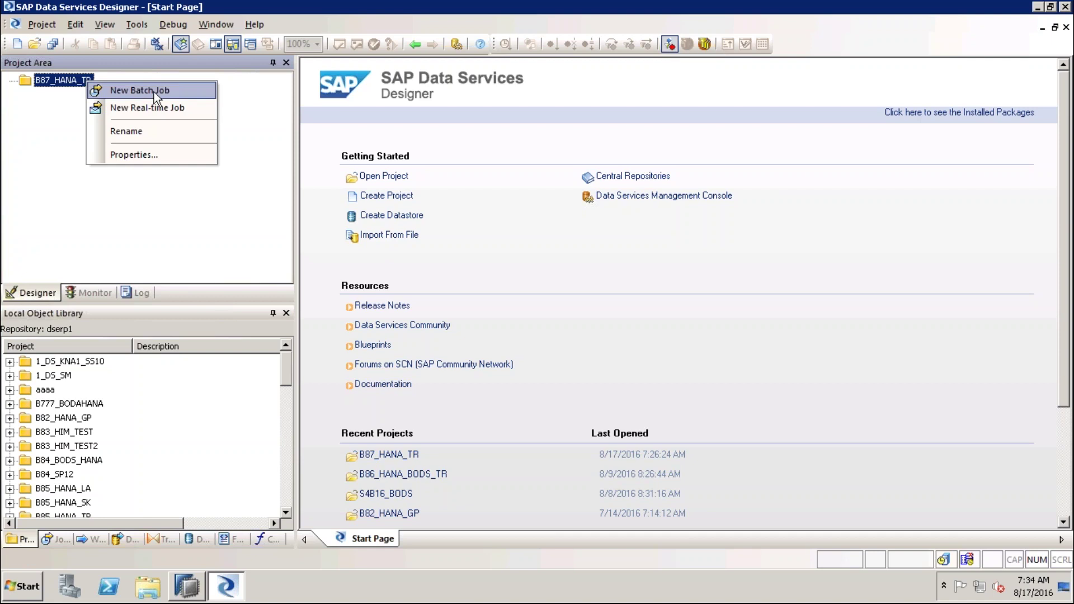
Add batch job B87_DL to project B87_HANA_TR and select it
left_click(153, 90)
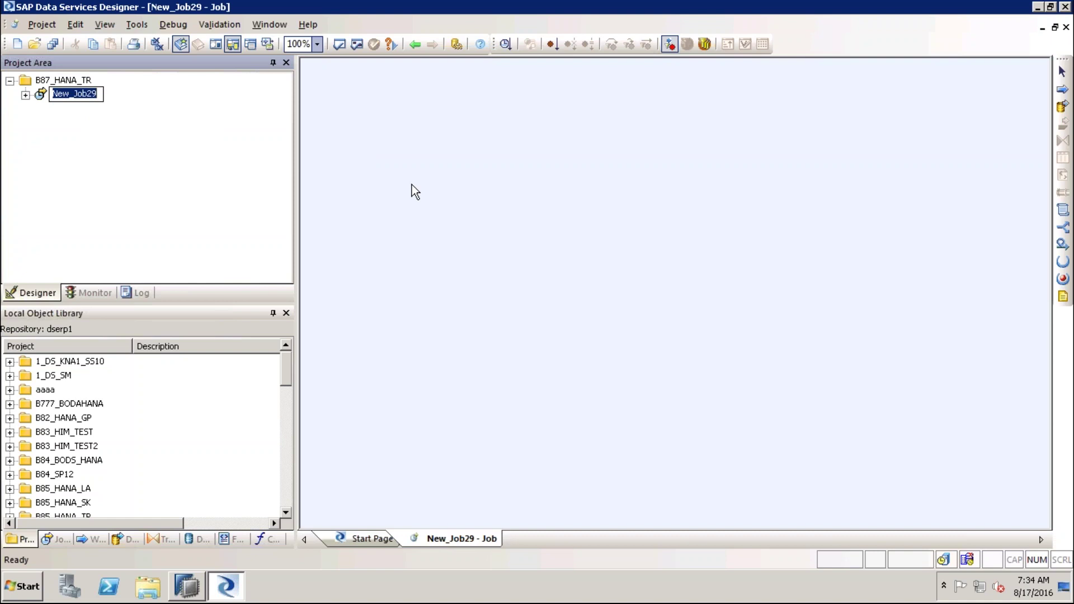
type("B87")
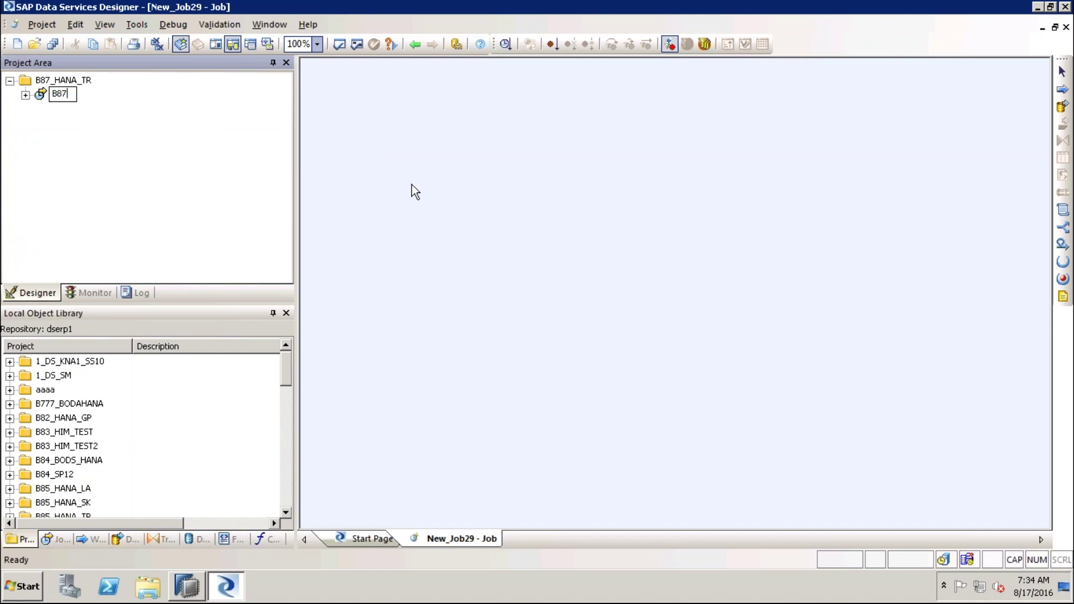
type("_")
type("DF")
key("BackSpace")
key("BackSpace")
type("DL")
key("Return")
left_click(77, 98)
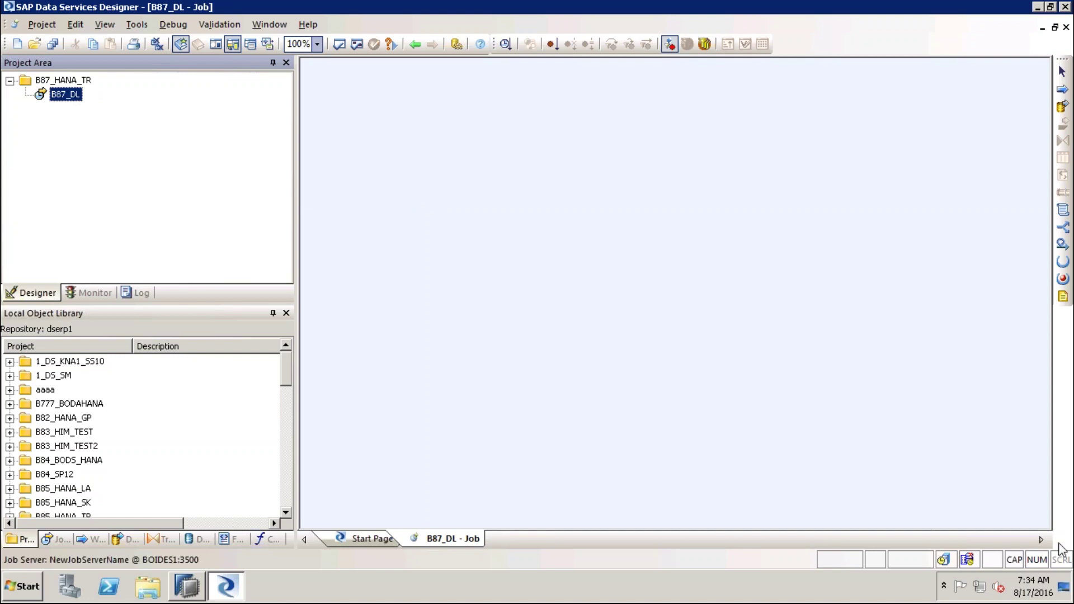
key("ctrl+2")
Draw green arrows and brackets by the object palette and cross out the debug toolbar
mouse_move(892, 115)
left_mouse_down()
mouse_move(1025, 111)
mouse_move(1033, 98)
mouse_move(1047, 111)
mouse_move(1028, 132)
left_mouse_up()
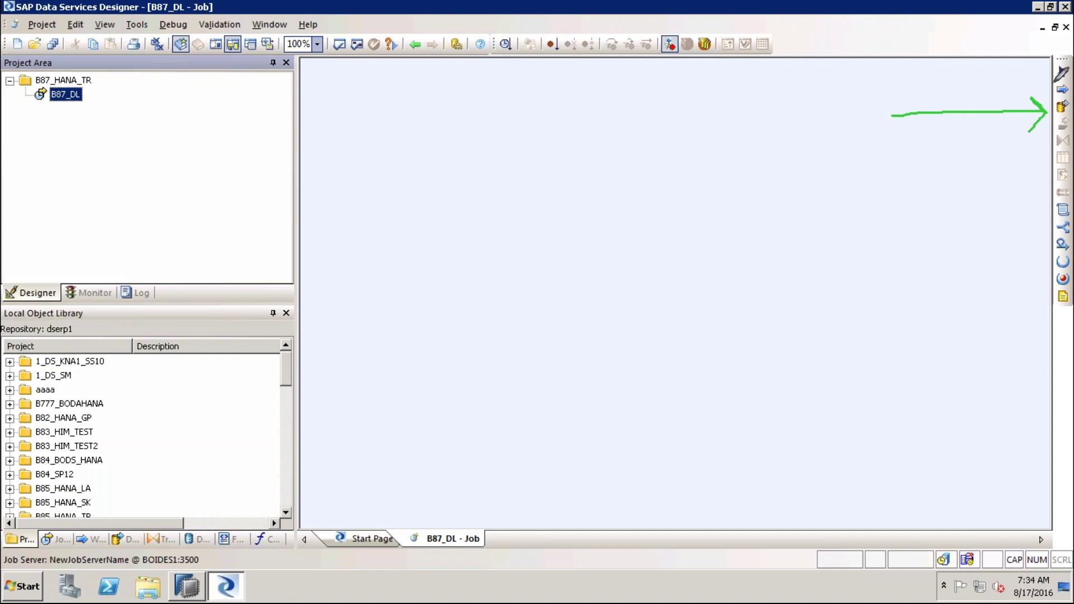
mouse_move(1056, 50)
left_mouse_down()
mouse_move(1042, 56)
mouse_move(1047, 302)
mouse_move(1052, 318)
mouse_move(1066, 321)
left_mouse_up()
left_click_drag(1006, 204, 1038, 203)
mouse_move(1006, 238)
left_mouse_down()
mouse_move(1034, 237)
mouse_move(1028, 310)
left_mouse_up()
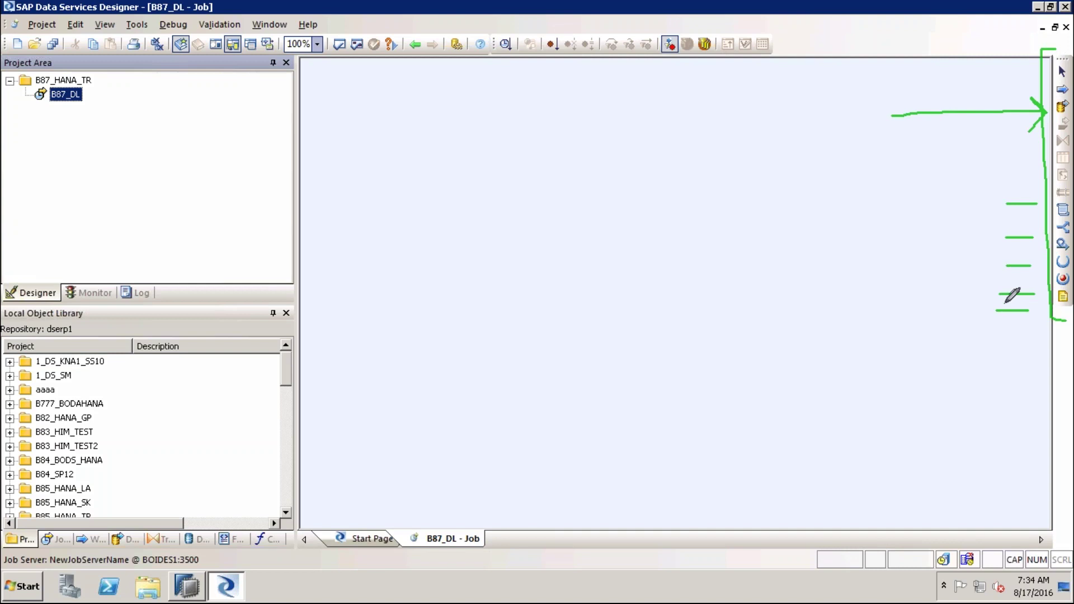
mouse_move(523, 30)
left_mouse_down()
mouse_move(344, 30)
mouse_move(348, 73)
mouse_move(738, 72)
mouse_move(770, 27)
mouse_move(491, 27)
mouse_move(604, 85)
left_mouse_up()
left_click_drag(583, 22, 511, 103)
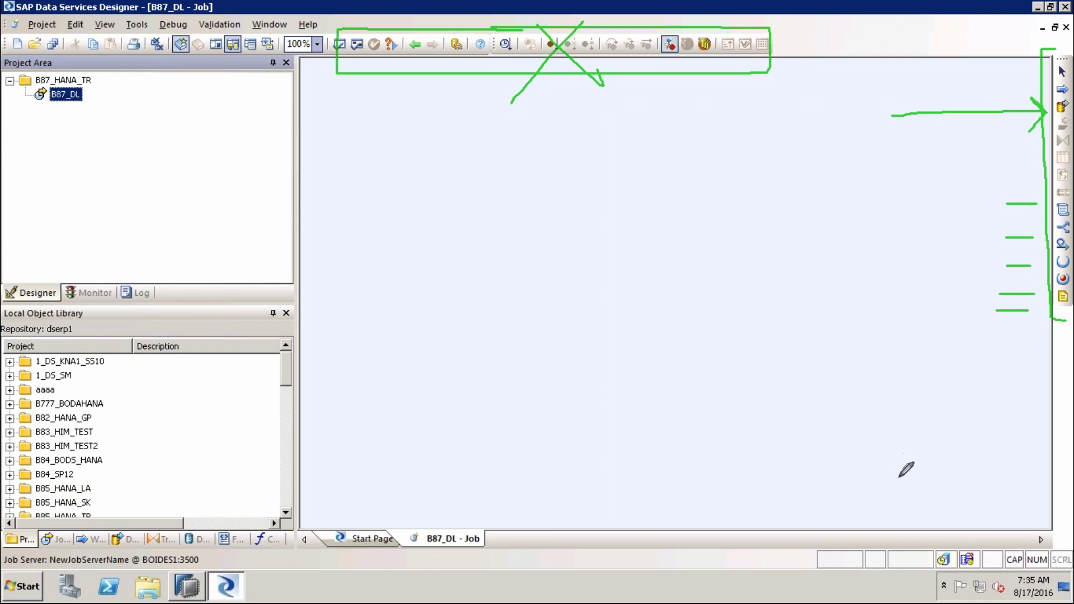
Clear the annotations, draw a green line, and place a new data flow in the B87_DL workspace
key("e")
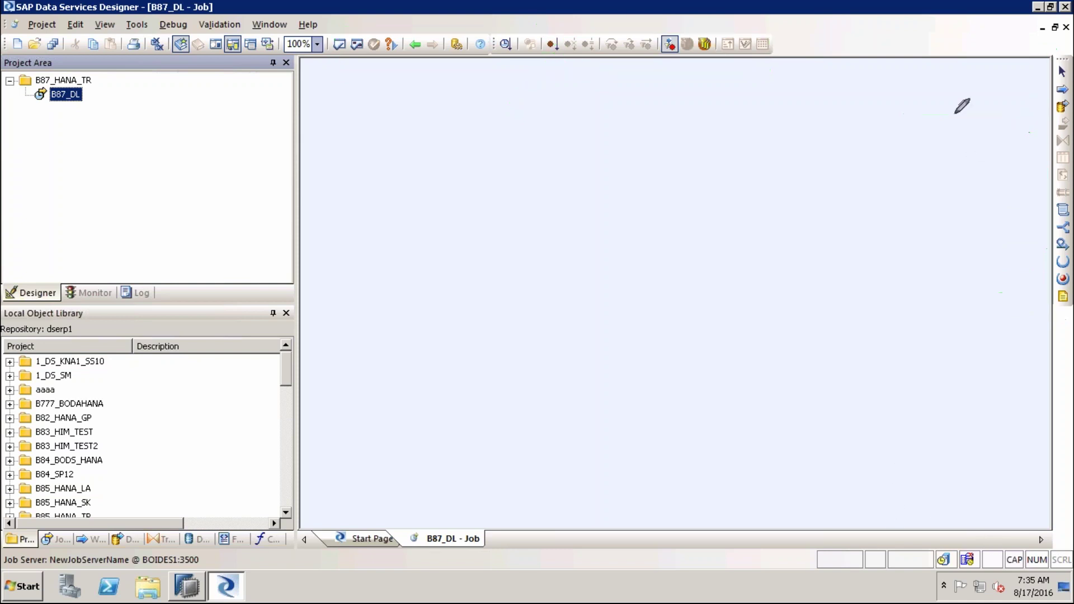
left_click_drag(946, 112, 1047, 112)
left_click(1062, 107)
left_click(623, 243)
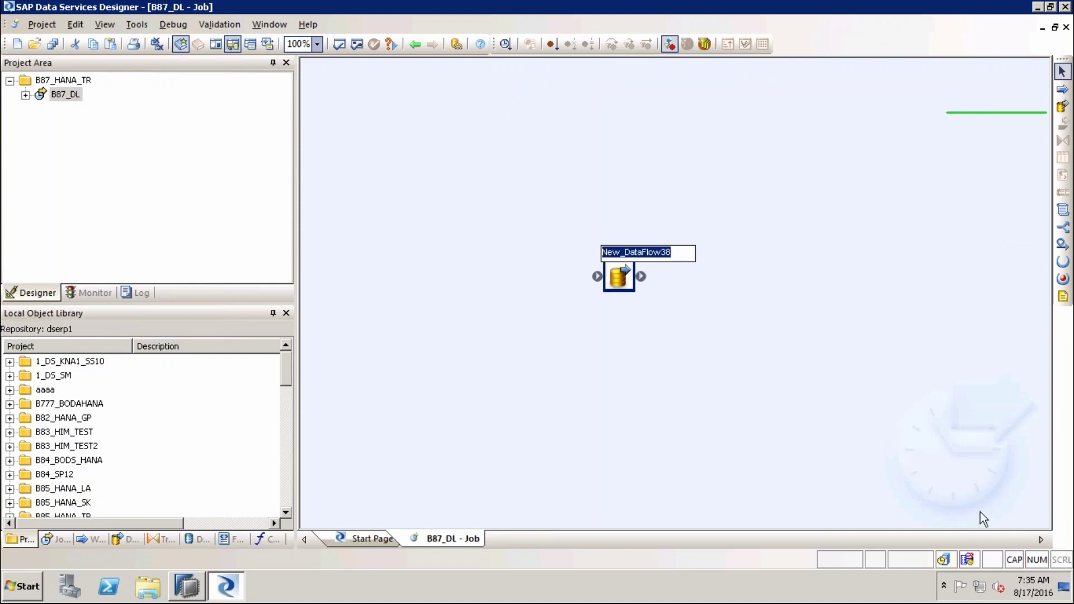
Rename the new data flow to B87_DF_01 and mark it with a green line
left_click(677, 252)
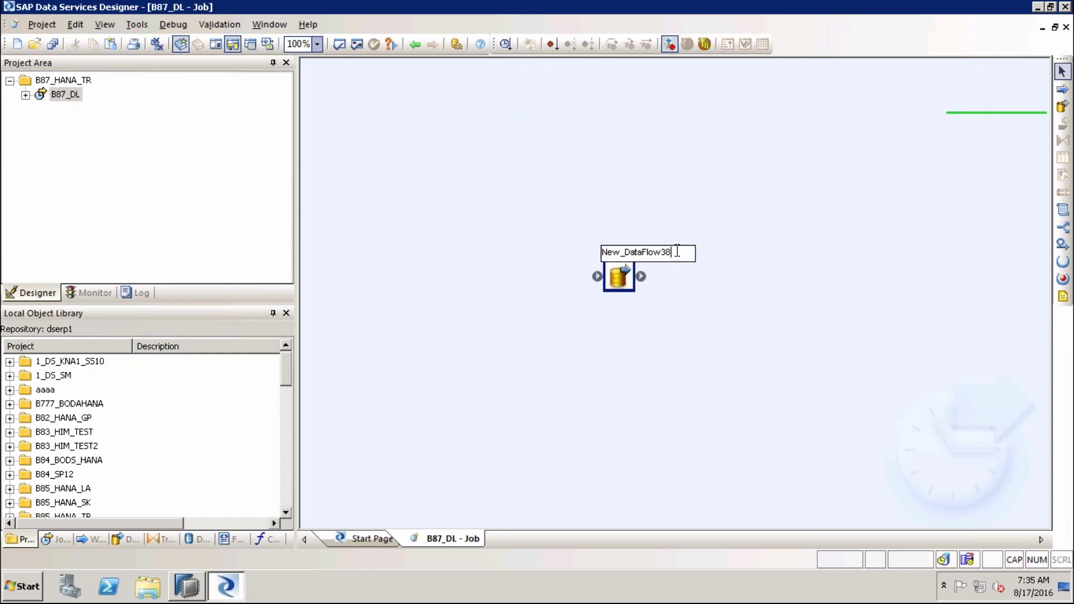
left_click_drag(677, 251, 591, 250)
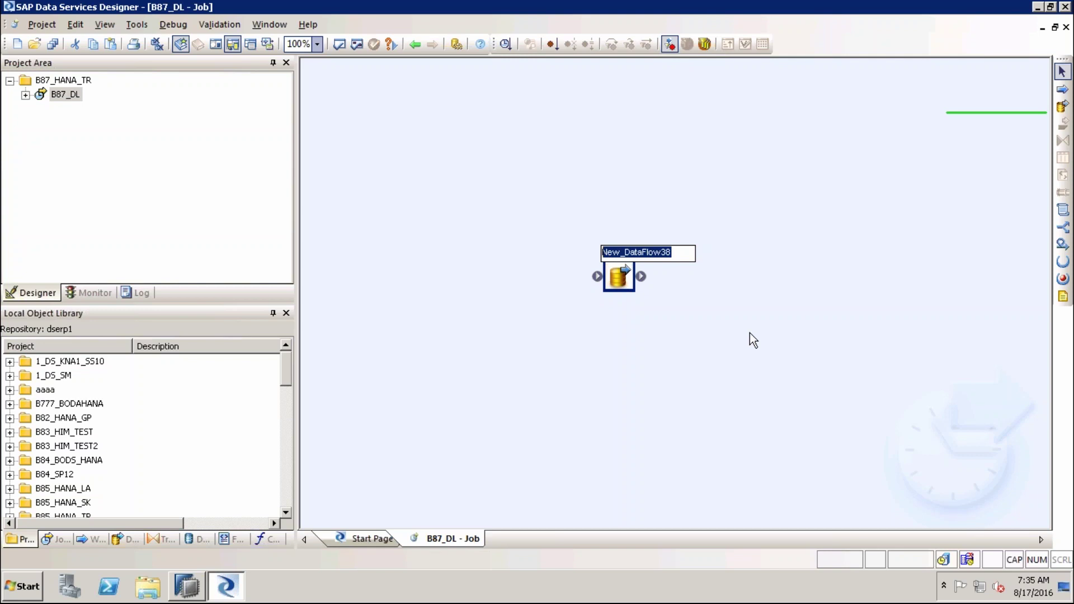
type("B")
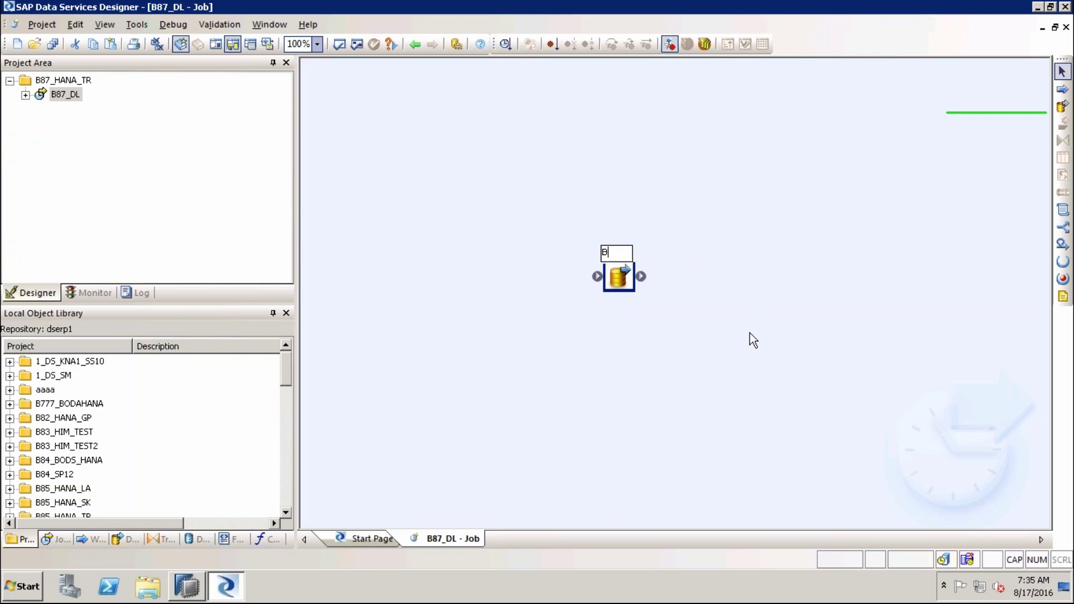
type("87_DF")
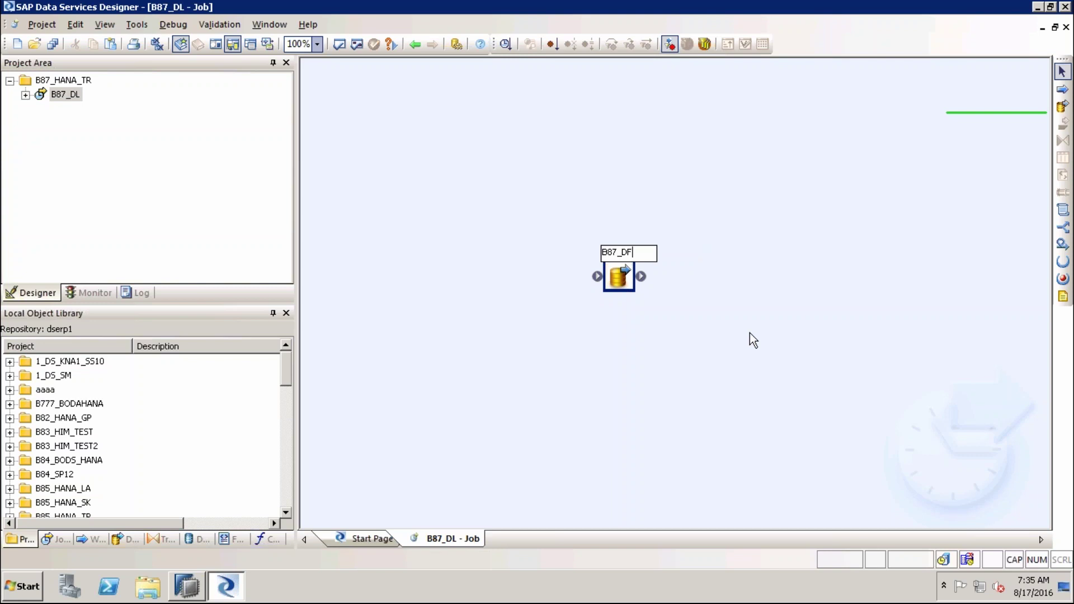
type("_01")
key("Return")
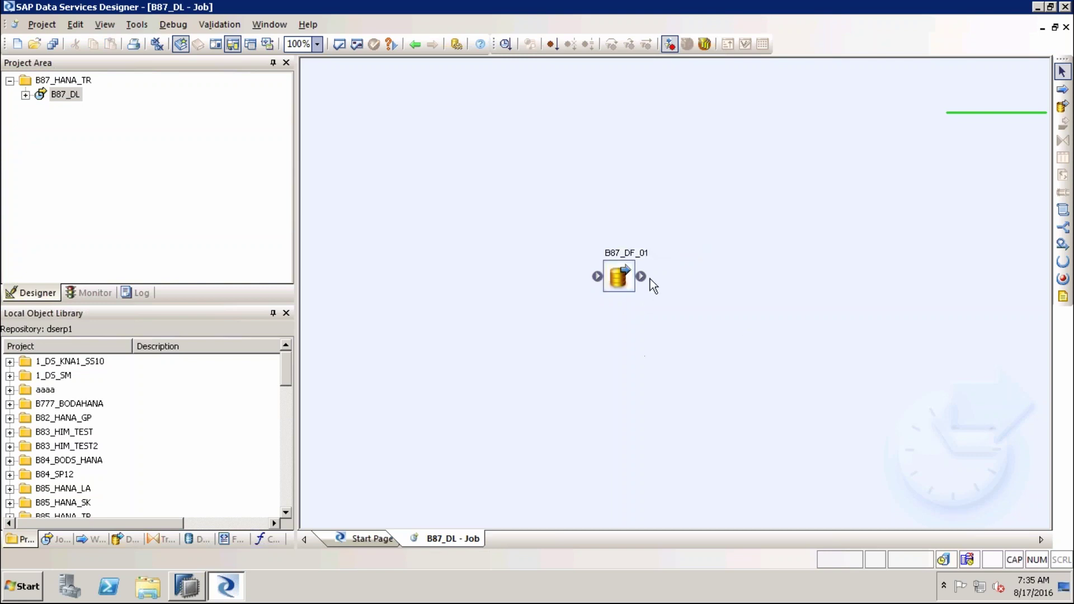
left_click_drag(650, 275, 783, 257)
mouse_move(393, 233)
left_mouse_down()
mouse_move(573, 260)
mouse_move(574, 273)
mouse_move(594, 273)
mouse_move(580, 320)
mouse_move(580, 274)
left_mouse_up()
left_click_drag(471, 313, 579, 275)
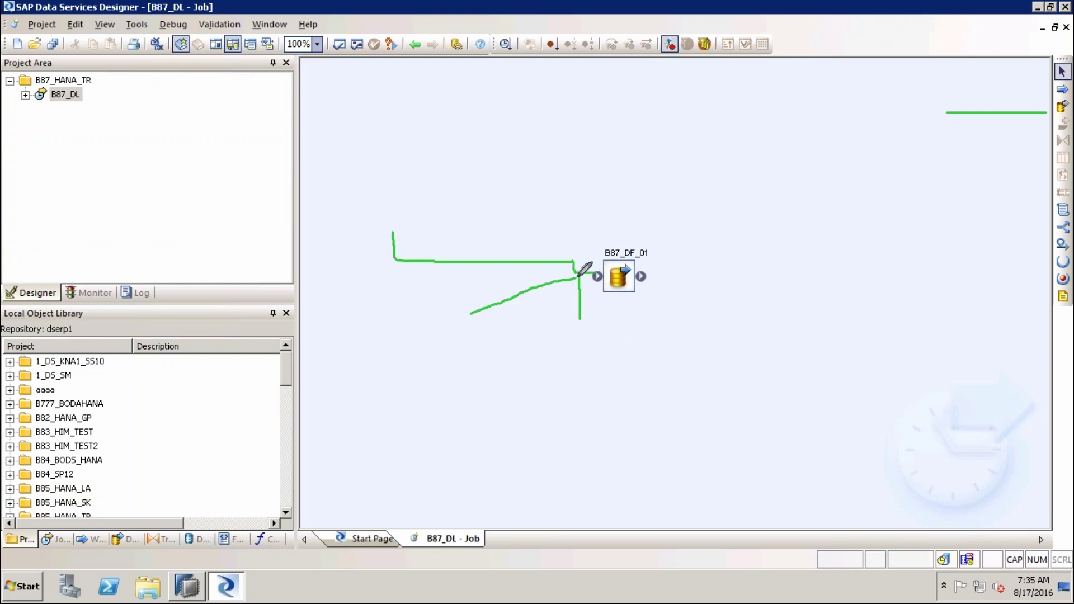
mouse_move(648, 277)
left_mouse_down()
mouse_move(750, 274)
mouse_move(786, 236)
left_mouse_up()
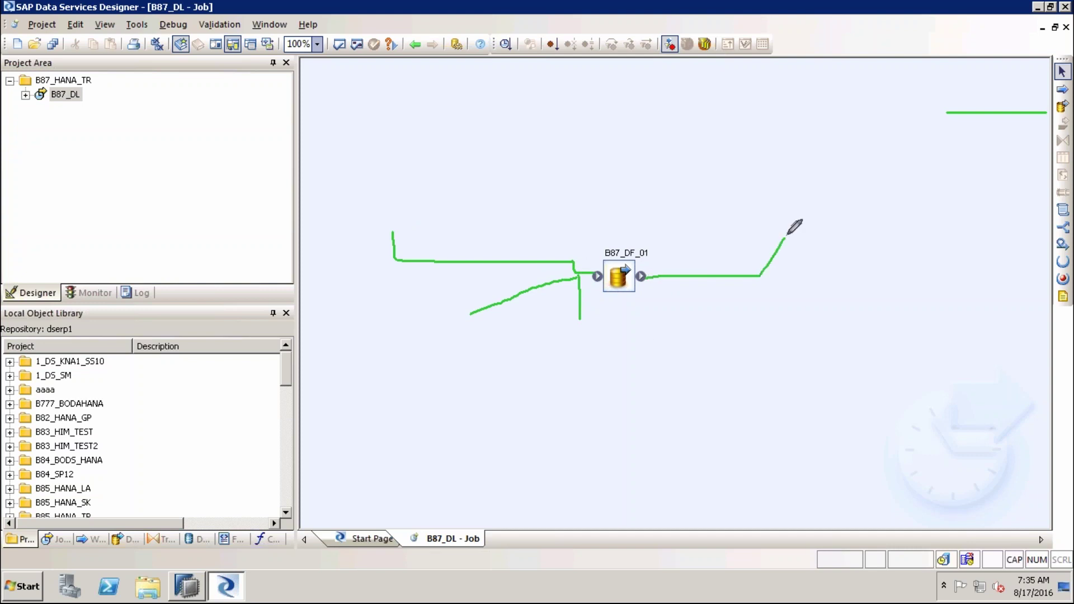
mouse_move(757, 277)
left_mouse_down()
mouse_move(791, 309)
mouse_move(836, 274)
left_mouse_up()
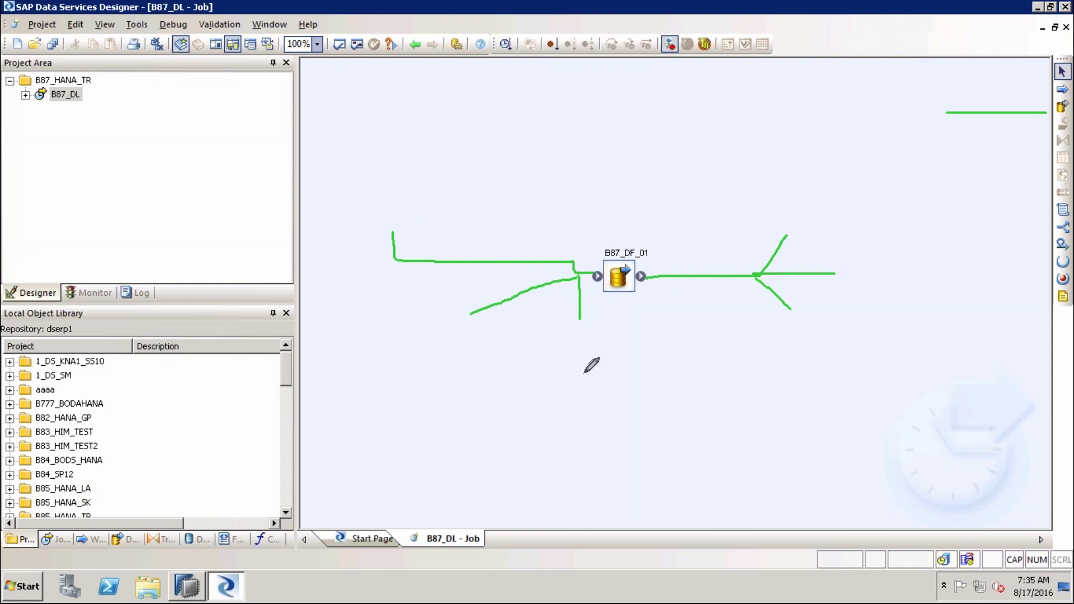
key("e")
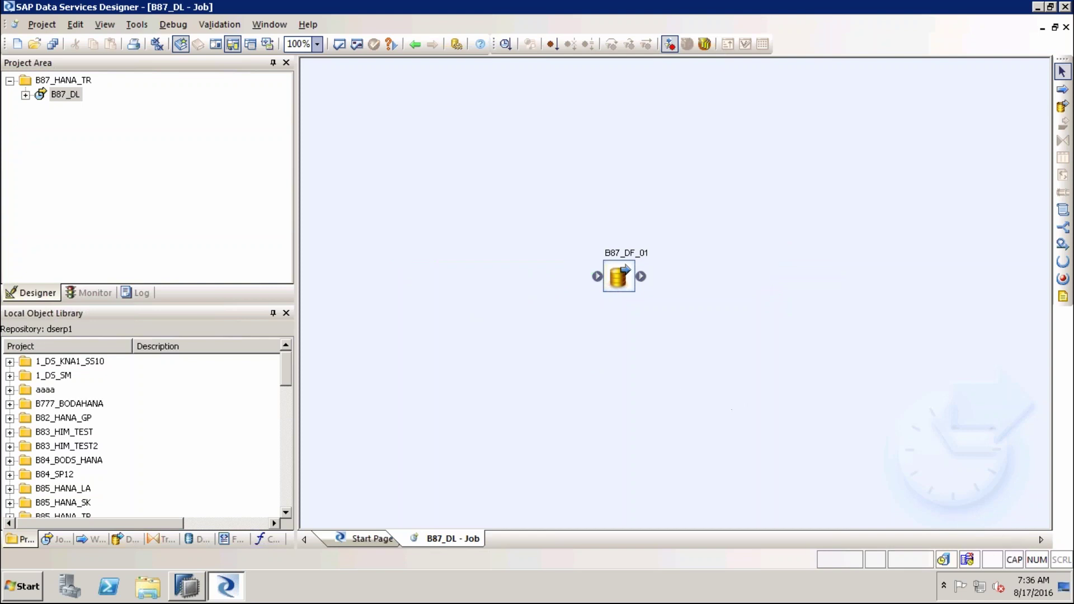
left_click(625, 286)
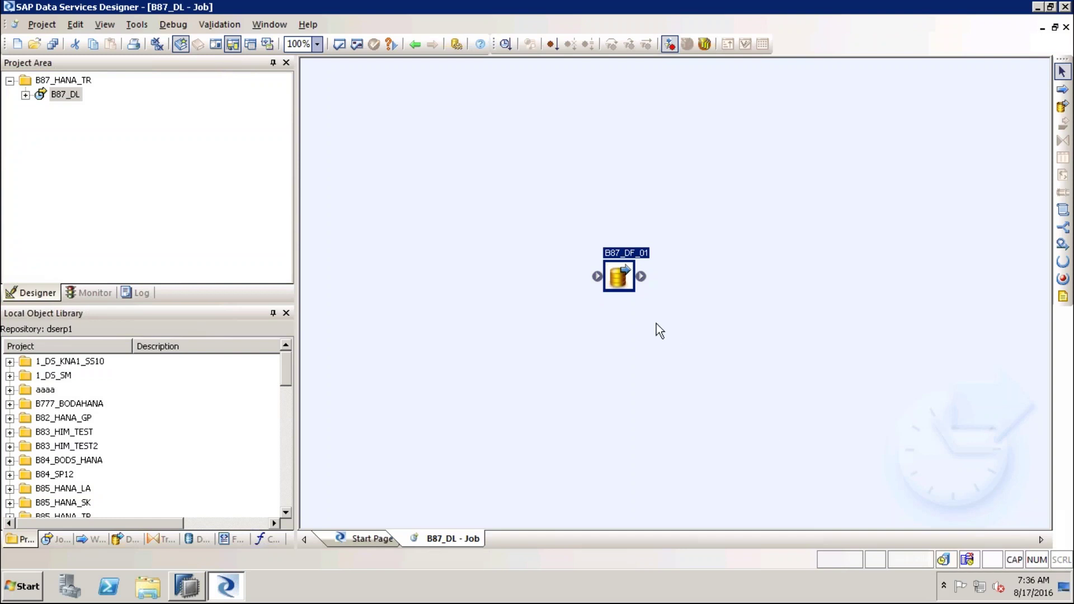
Open the B87_DF_01 data flow's empty canvas from the B87_DL job
double_click(621, 280)
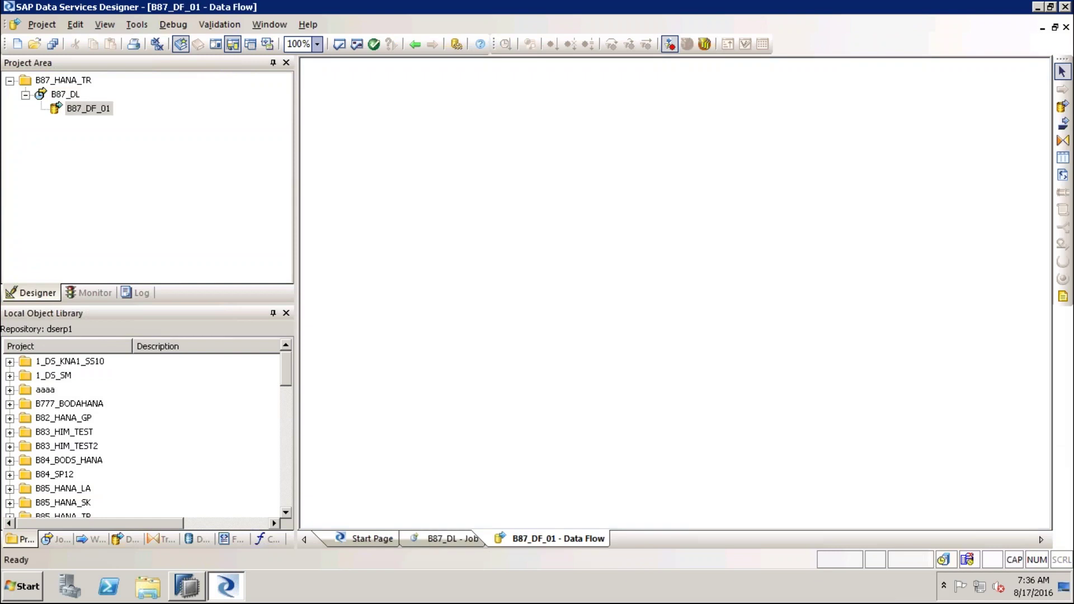
left_click(54, 82)
left_click(61, 95)
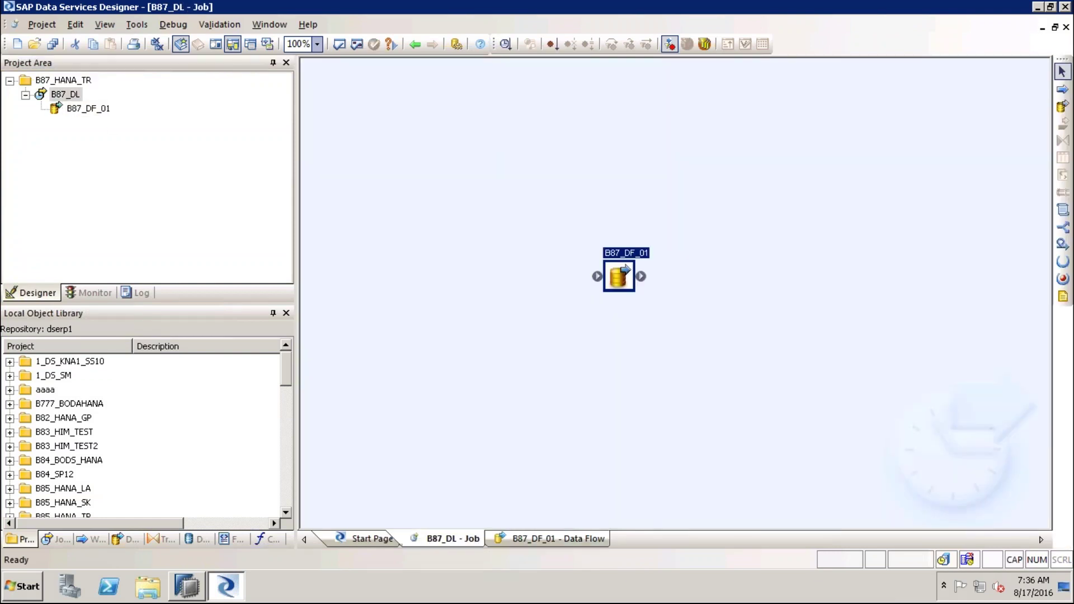
left_click(79, 109)
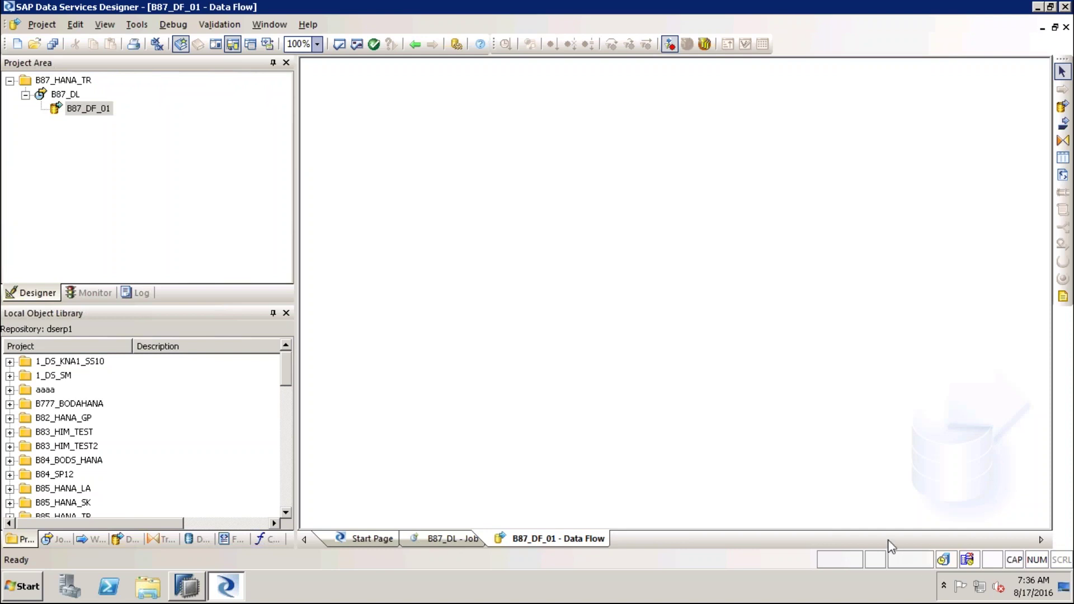
Sketch two green boxes joined by a connector, labelling the first box SRC
mouse_move(464, 197)
left_mouse_down()
mouse_move(373, 199)
mouse_move(396, 370)
mouse_move(555, 326)
mouse_move(551, 190)
mouse_move(438, 194)
left_mouse_up()
mouse_move(780, 195)
left_mouse_down()
mouse_move(717, 203)
mouse_move(733, 383)
mouse_move(854, 378)
left_mouse_up()
mouse_move(853, 306)
left_mouse_down()
mouse_move(845, 193)
mouse_move(752, 193)
left_mouse_up()
left_click_drag(548, 282, 719, 282)
mouse_move(618, 282)
left_mouse_down()
mouse_move(637, 260)
mouse_move(638, 298)
mouse_move(624, 286)
mouse_move(601, 299)
mouse_move(619, 282)
left_mouse_up()
mouse_move(421, 150)
left_mouse_down()
mouse_move(427, 169)
mouse_move(454, 146)
mouse_move(469, 195)
left_mouse_up()
left_click_drag(480, 149, 491, 177)
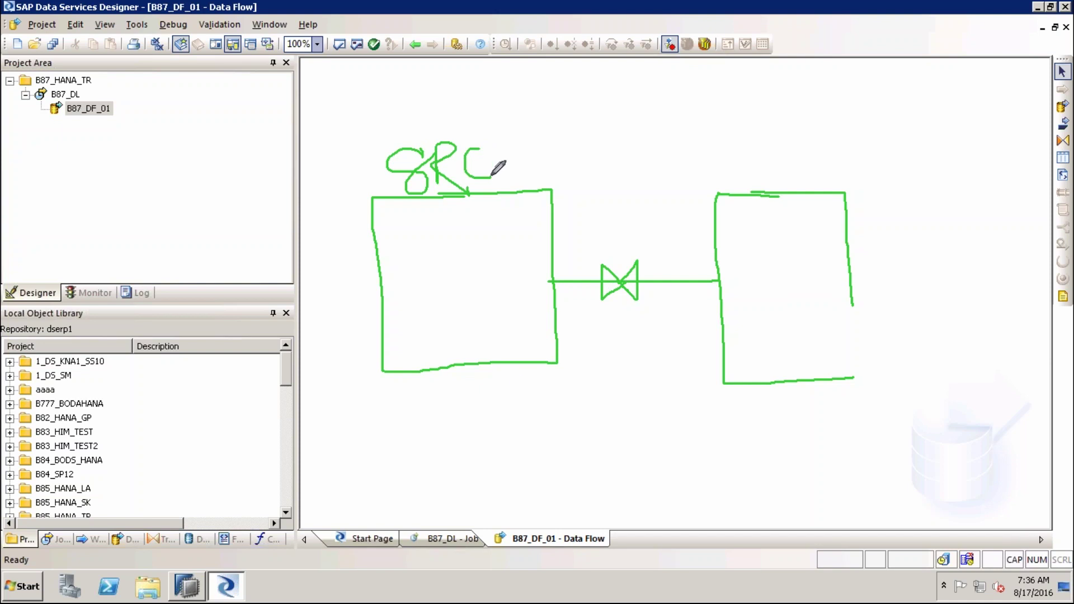
List the datastores in the object library and expand ECC_BODs into Functions, Hierarchies, IDOCs, ODP objects and Tables
left_click(204, 538)
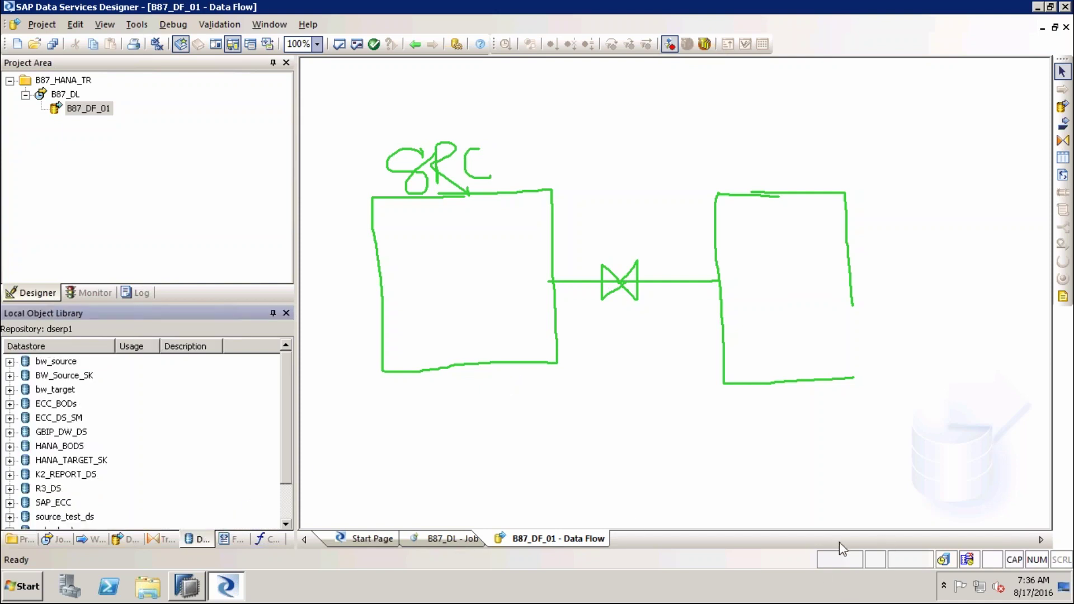
mouse_move(228, 480)
left_mouse_down()
mouse_move(193, 512)
mouse_move(196, 530)
left_mouse_up()
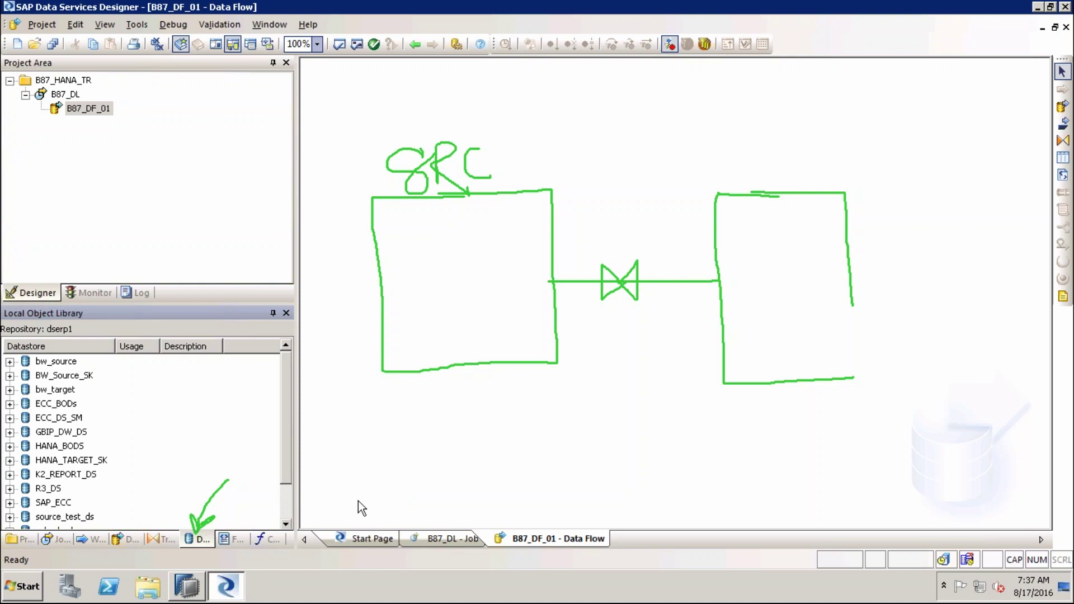
left_click(286, 504)
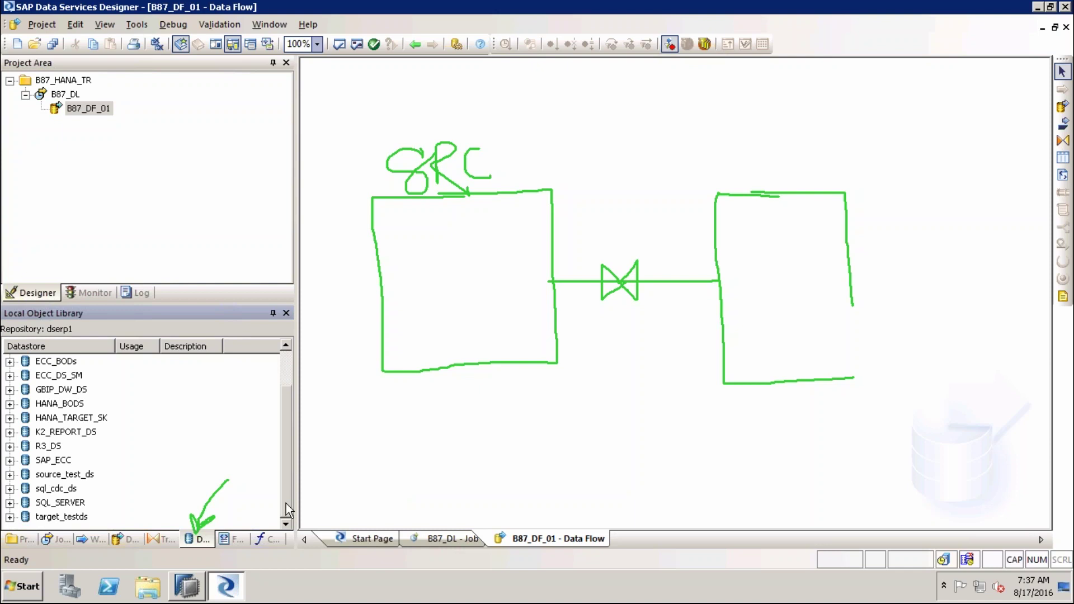
scroll(113, 379, "up", 1)
left_click(111, 376)
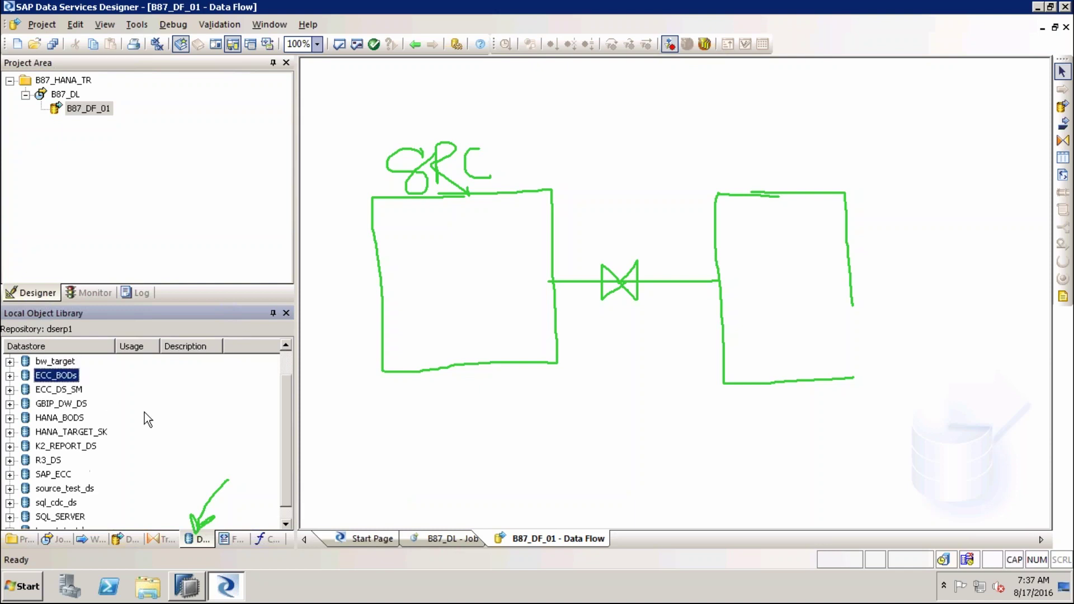
left_click(10, 376)
left_click(74, 377)
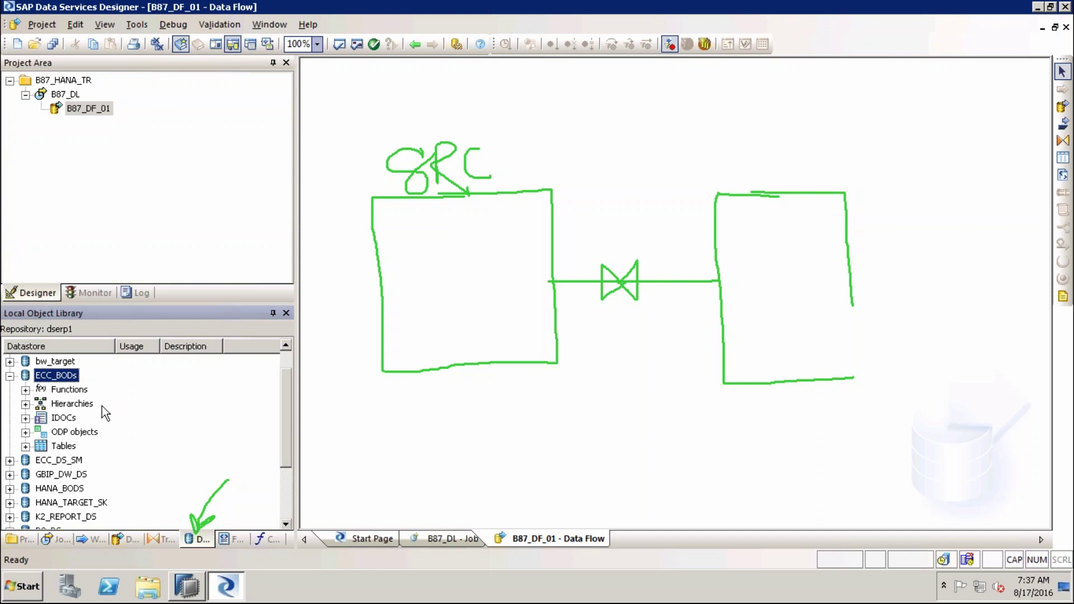
Step through the ECC_BODs categories from Functions to Tables and tick them in green
key("Down")
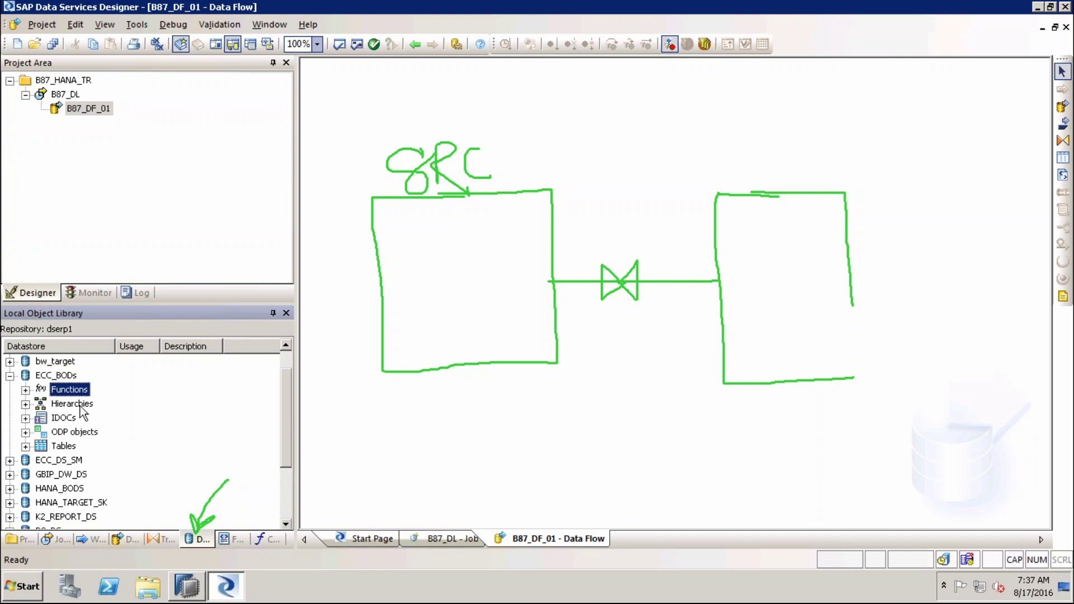
left_click(67, 420)
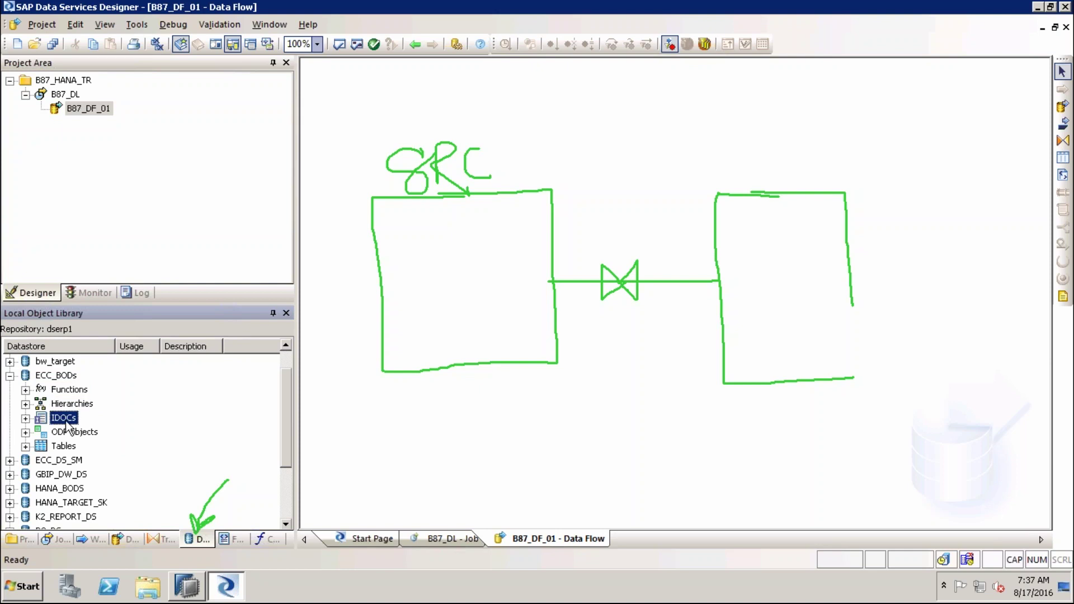
left_click(84, 433)
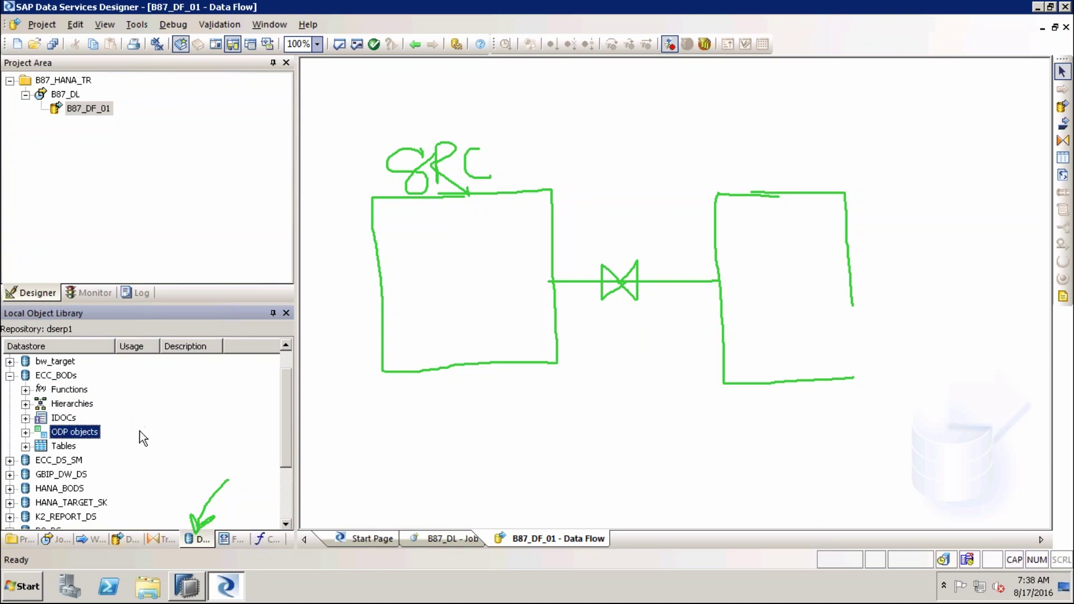
left_click(67, 447)
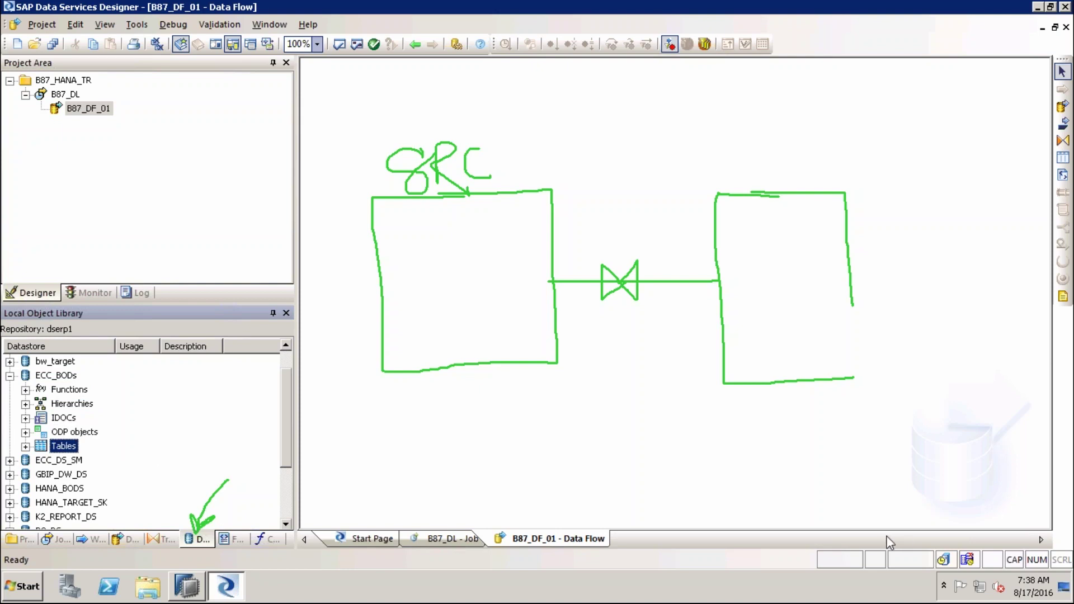
mouse_move(90, 448)
left_mouse_down()
mouse_move(193, 447)
mouse_move(216, 428)
left_mouse_up()
mouse_move(92, 386)
left_mouse_down()
mouse_move(116, 400)
mouse_move(104, 437)
mouse_move(171, 406)
mouse_move(185, 411)
left_mouse_up()
left_click_drag(185, 412, 227, 382)
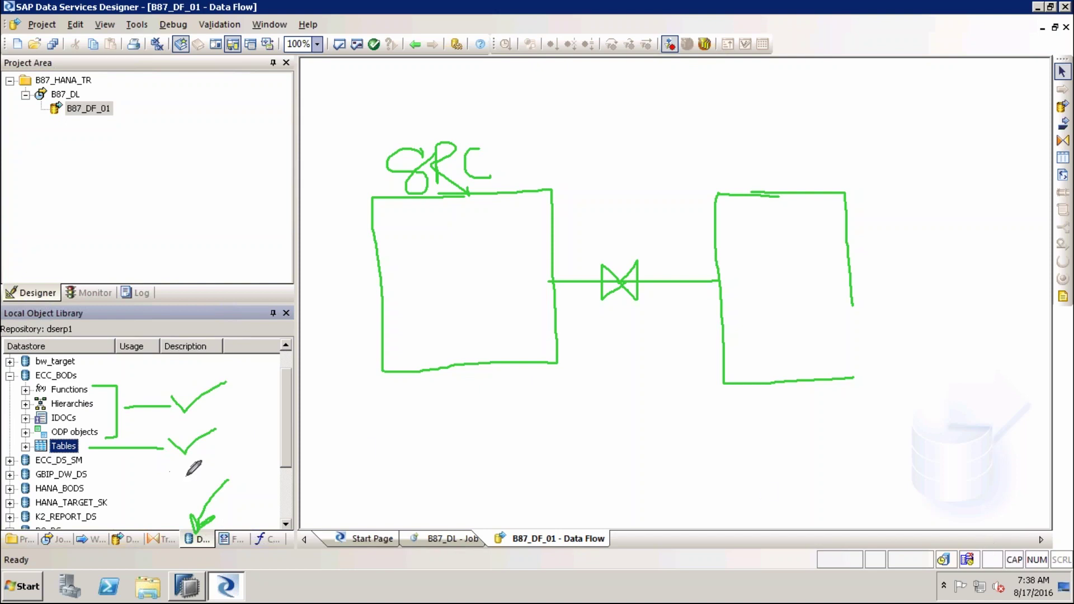
Expand Tables and select the imported MARA, QMEL and T005 tables in turn
left_click(26, 447)
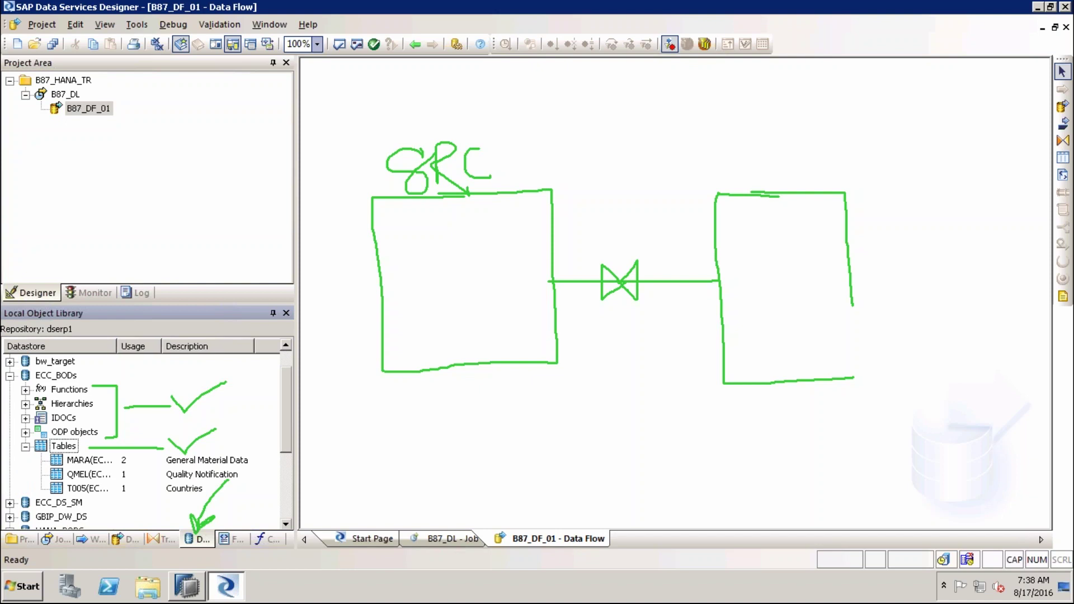
left_click(285, 525)
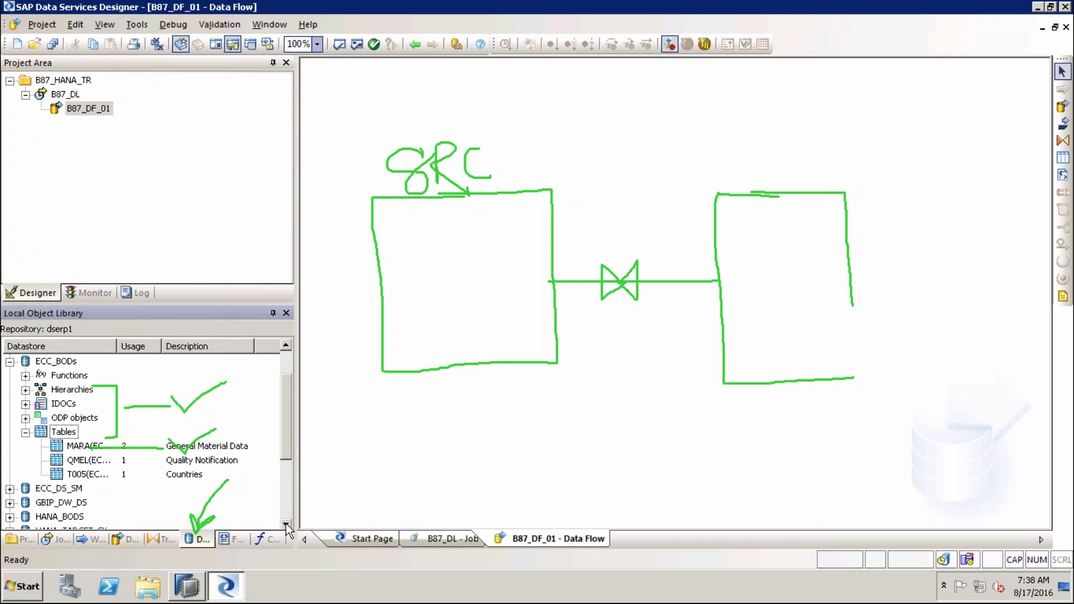
left_click(87, 446)
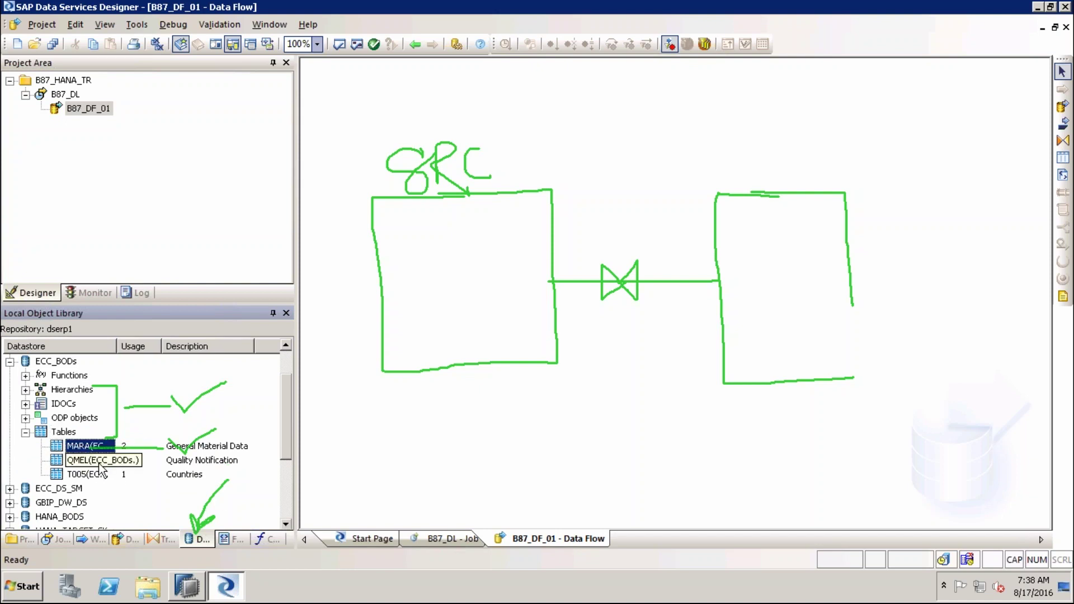
left_click(100, 460)
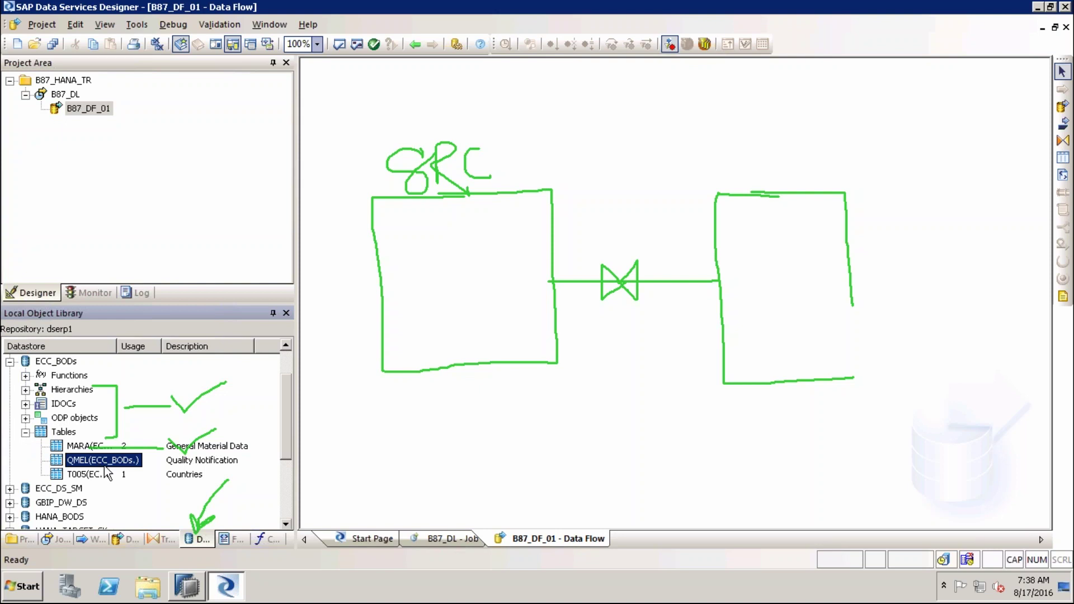
left_click(100, 476)
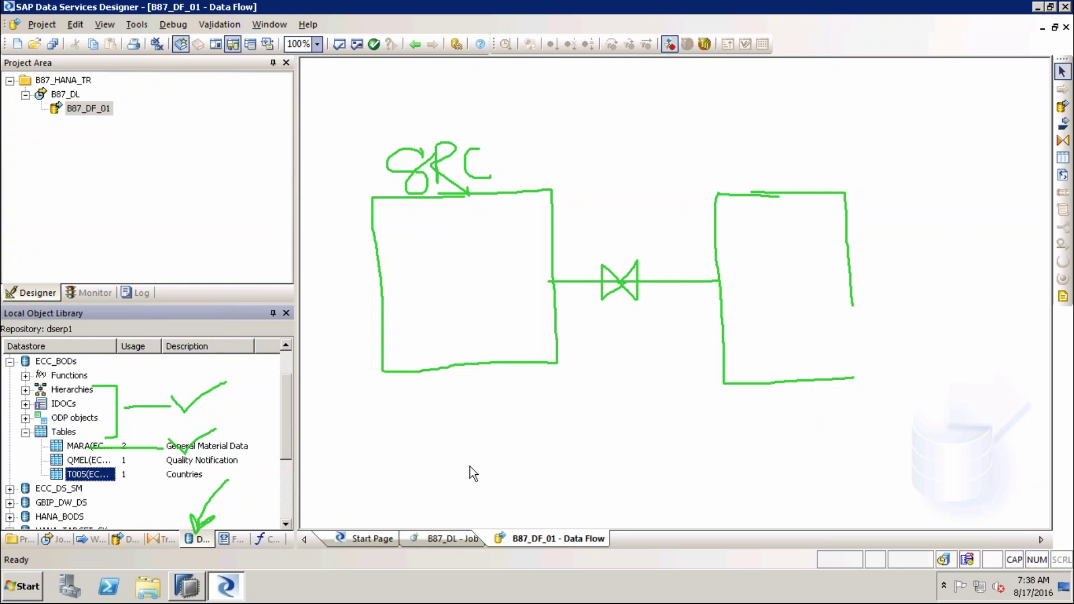
left_click(64, 436)
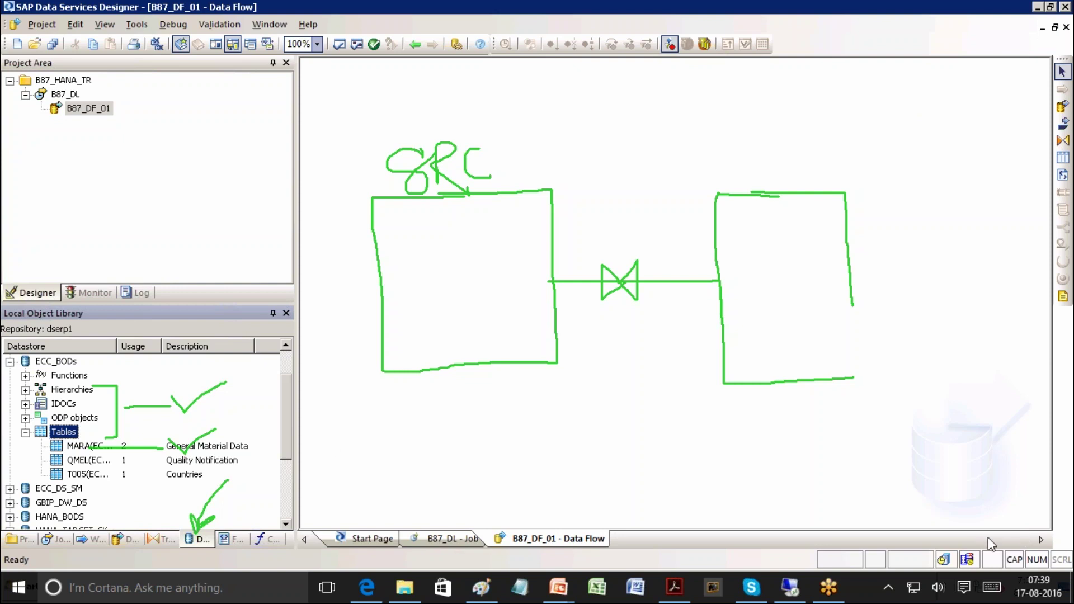
Clear the ink, show the Tables context menu, and mark its reimport-all option
key("Escape")
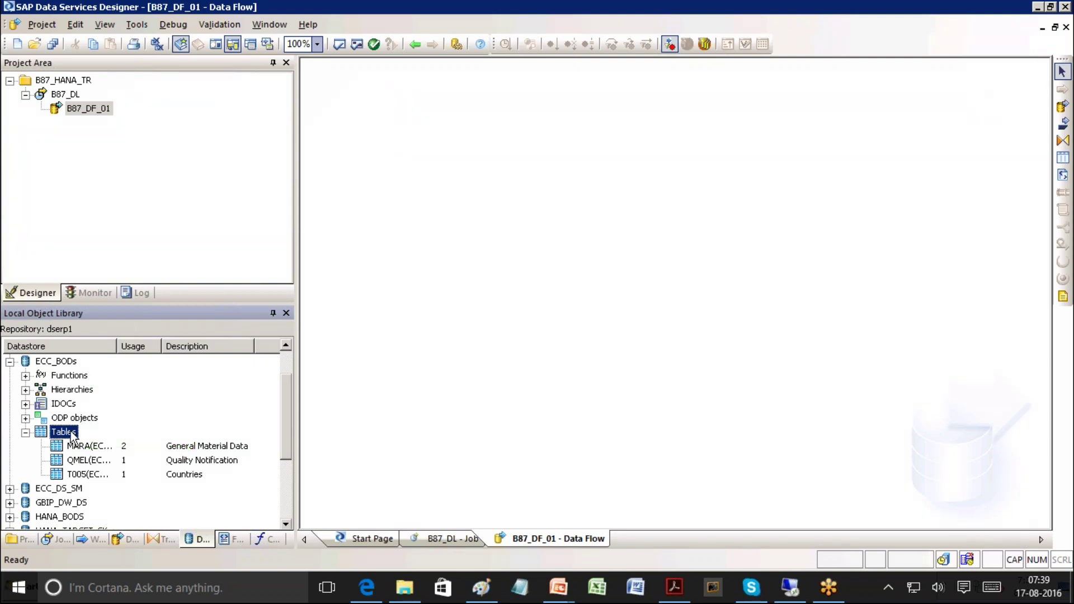
right_click(71, 436)
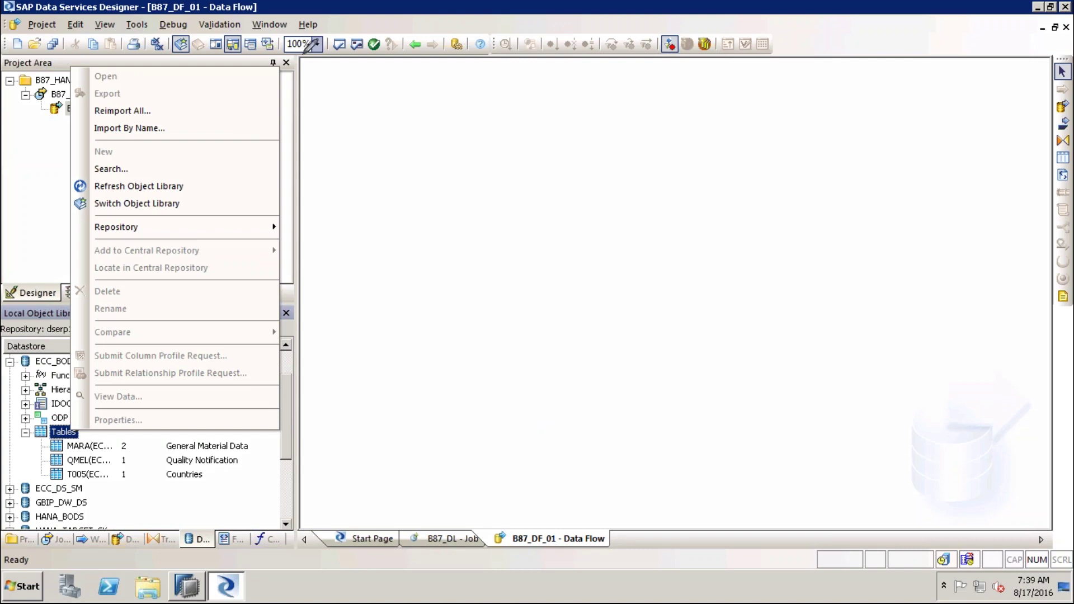
mouse_move(162, 111)
left_mouse_down()
mouse_move(228, 111)
mouse_move(143, 99)
mouse_move(69, 114)
mouse_move(162, 118)
left_mouse_up()
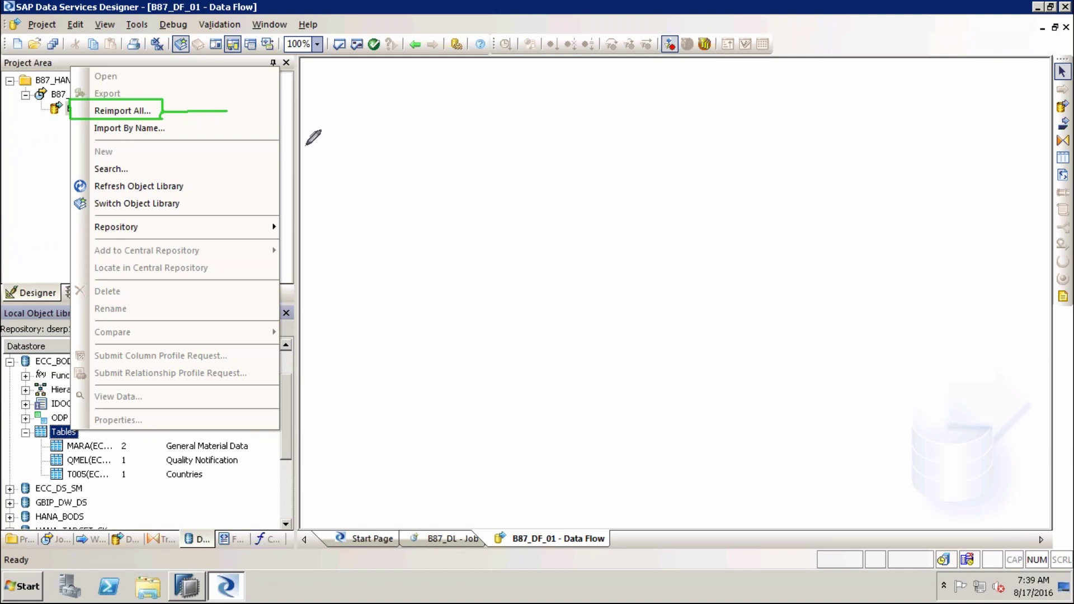
mouse_move(235, 101)
left_mouse_down()
mouse_move(242, 117)
mouse_move(263, 84)
left_mouse_up()
Cross out the three existing tables, mark Import By Name, and open that dialog
mouse_move(37, 442)
left_mouse_down()
mouse_move(53, 482)
mouse_move(140, 482)
mouse_move(143, 439)
mouse_move(39, 439)
left_mouse_up()
left_click_drag(159, 458, 147, 477)
left_click_drag(147, 460, 167, 477)
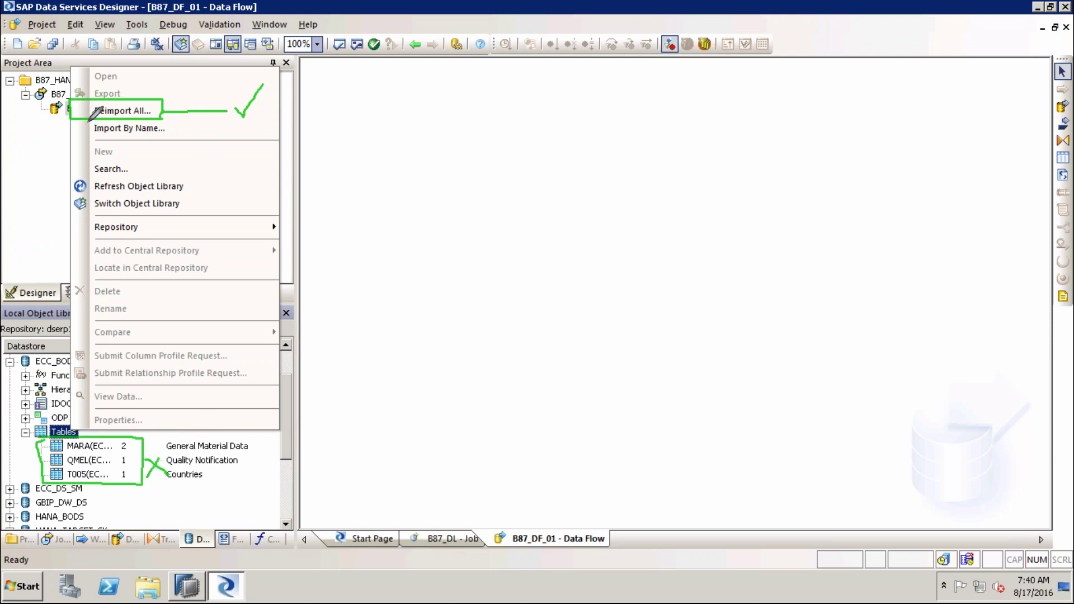
mouse_move(88, 120)
left_mouse_down()
mouse_move(161, 138)
mouse_move(181, 119)
mouse_move(162, 118)
mouse_move(247, 135)
mouse_move(265, 105)
left_mouse_up()
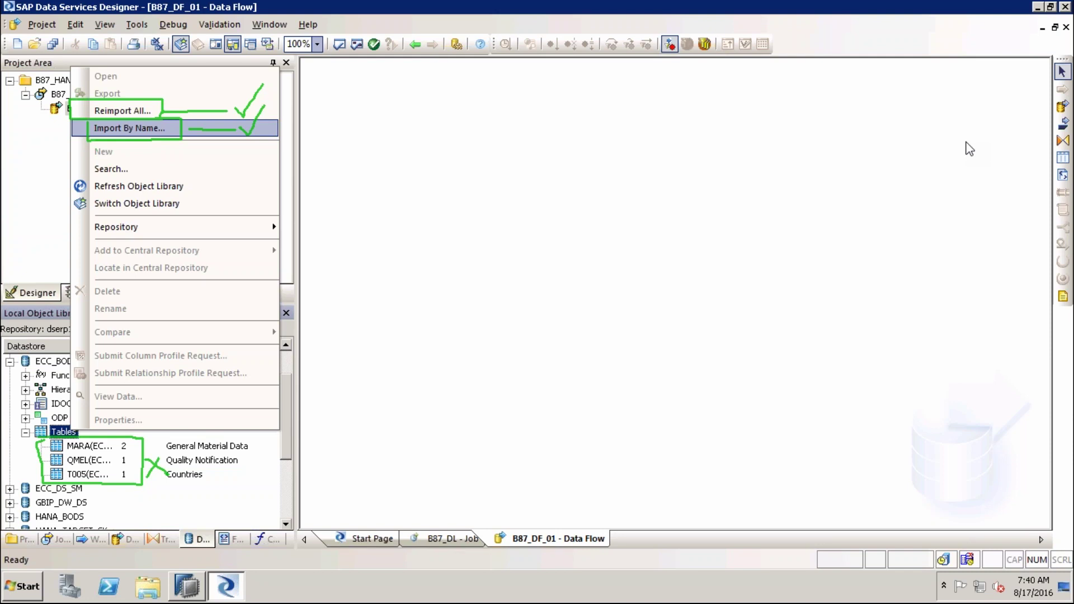
key("Return")
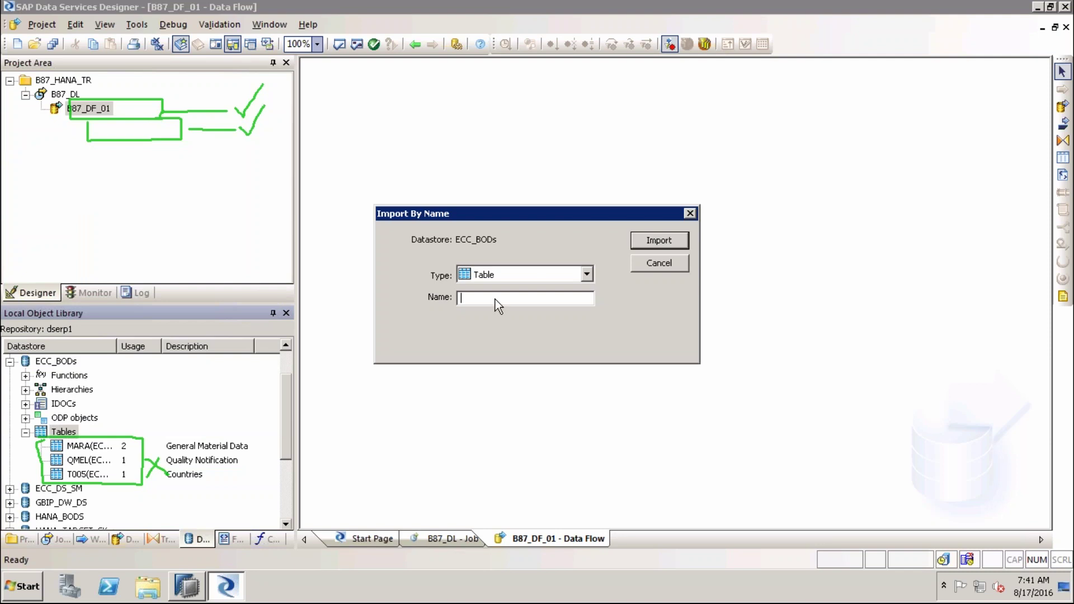
Import the table PLPO by name into ECC_BODs with object type Table
left_click(586, 274)
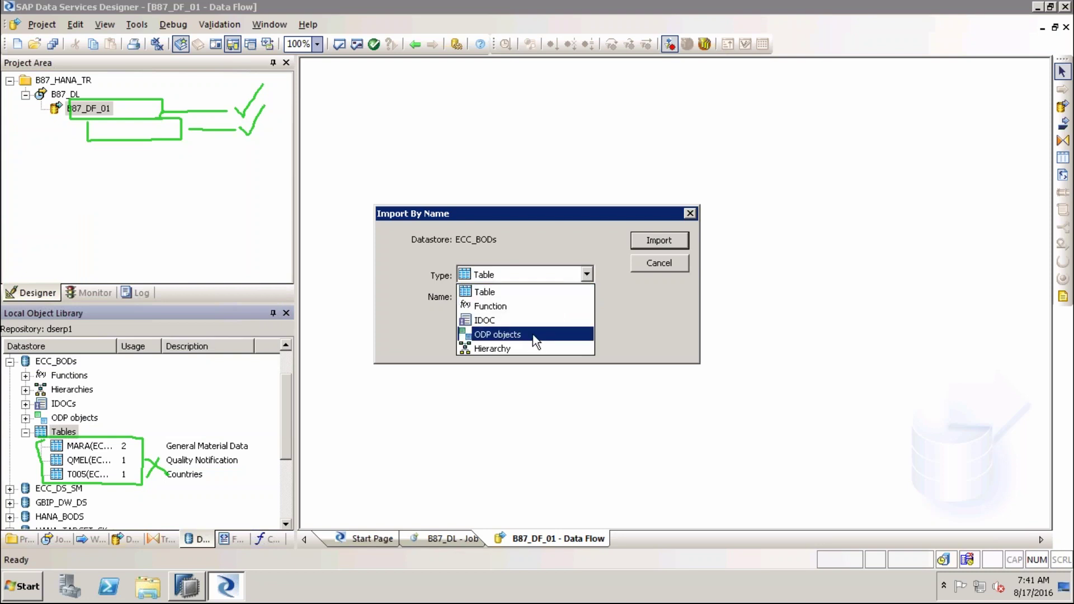
left_click(555, 292)
left_click(541, 302)
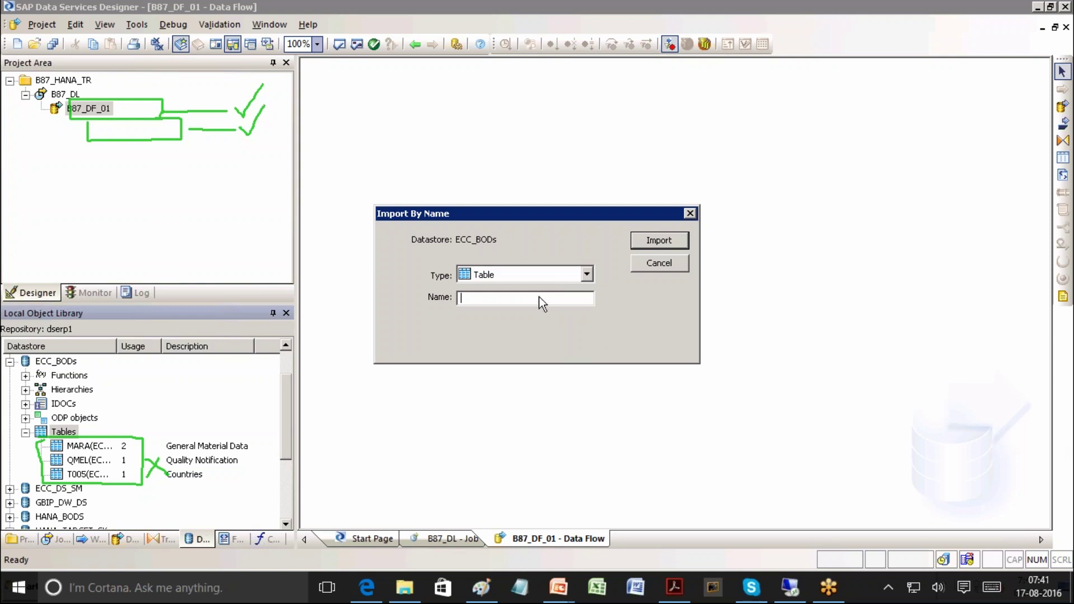
type("PLPO")
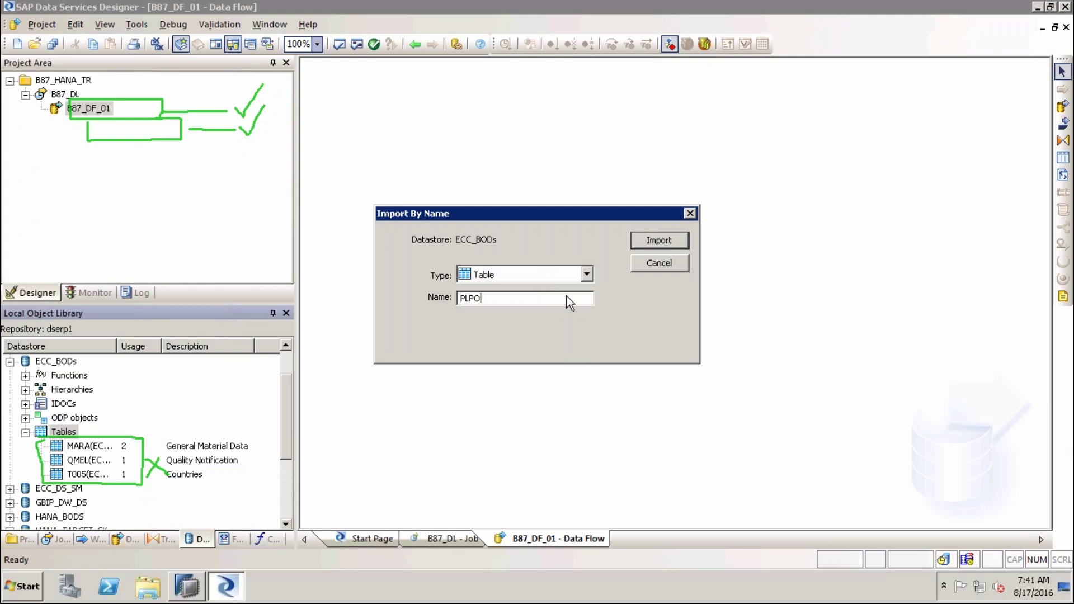
left_click(658, 247)
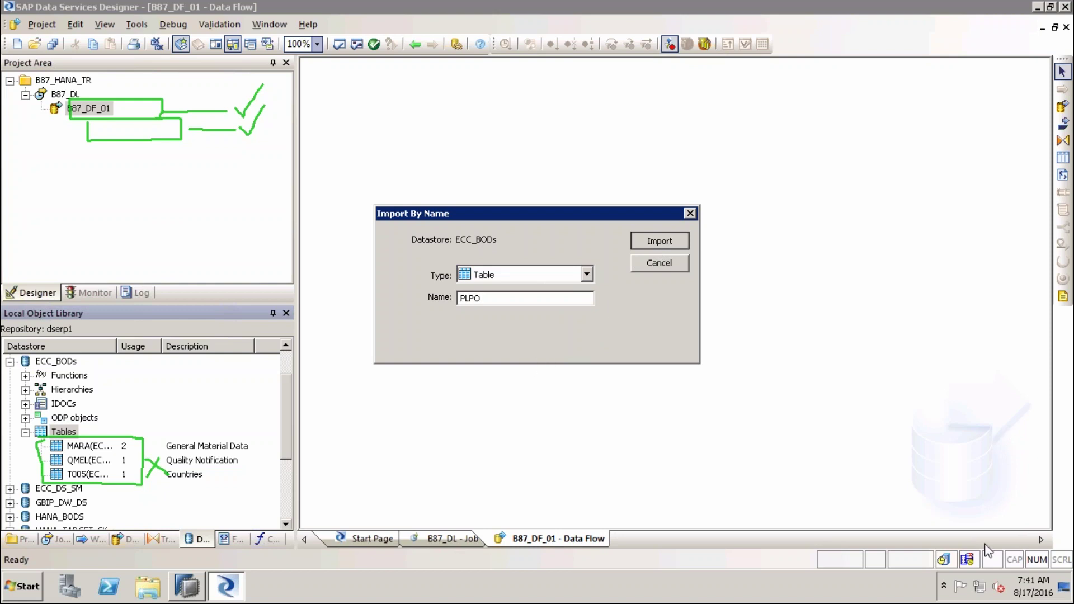
Clear old ink, circle ECC_BODs, and link the PLPO name to its tables
key("e")
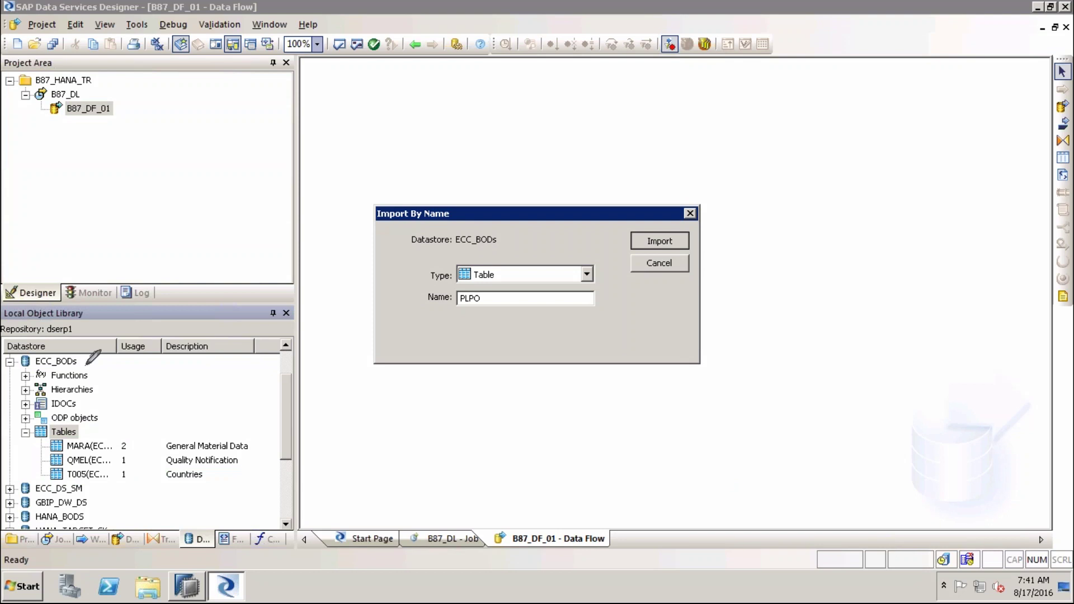
mouse_move(66, 349)
left_mouse_down()
mouse_move(13, 355)
mouse_move(62, 371)
mouse_move(74, 345)
left_mouse_up()
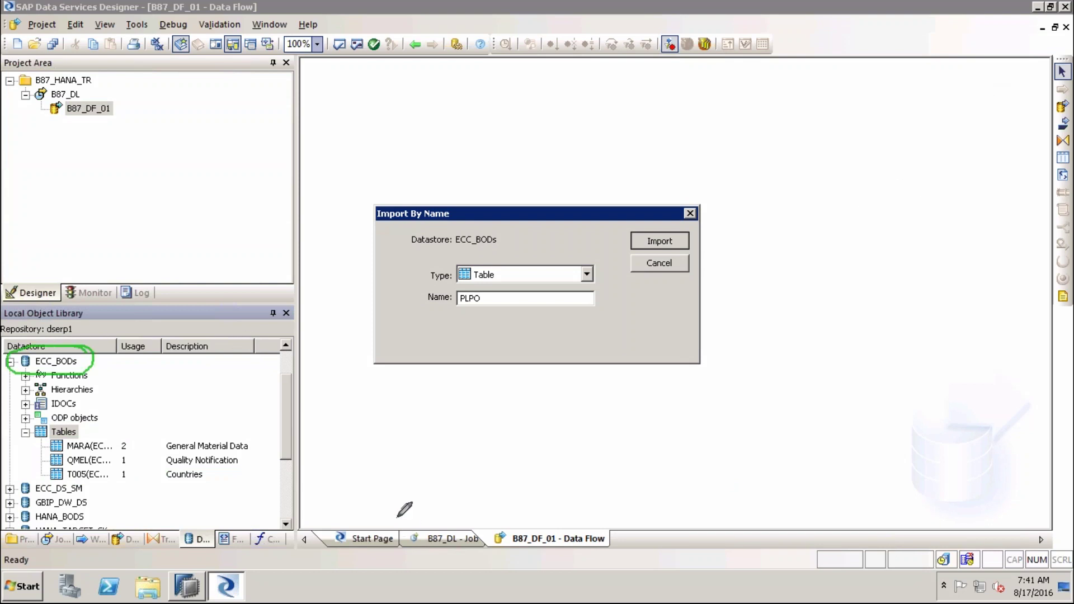
mouse_move(463, 311)
left_mouse_down()
mouse_move(114, 336)
mouse_move(91, 348)
left_mouse_up()
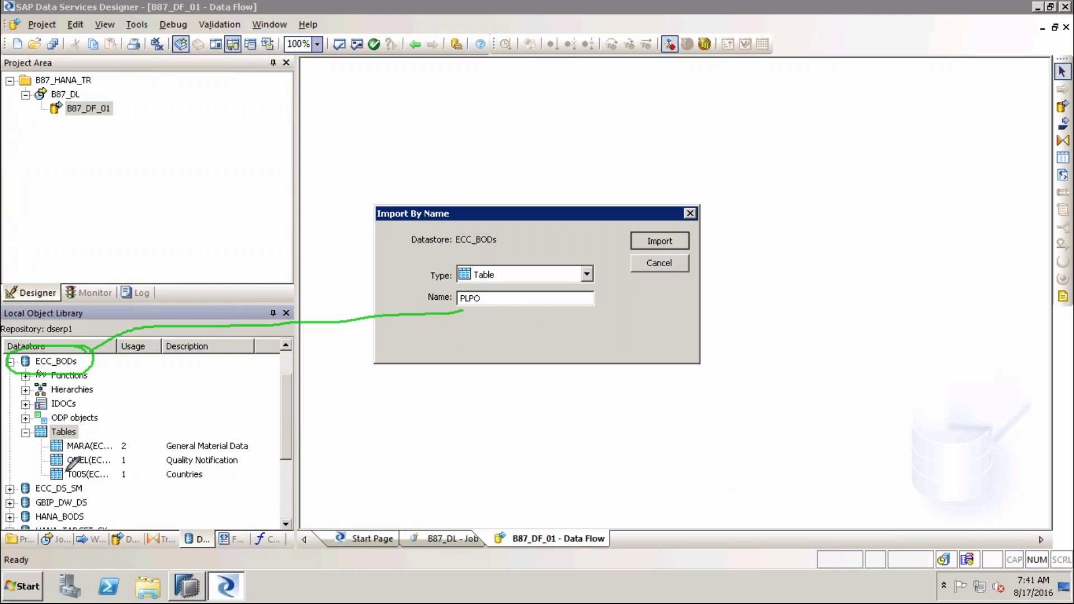
left_click_drag(26, 370, 27, 462)
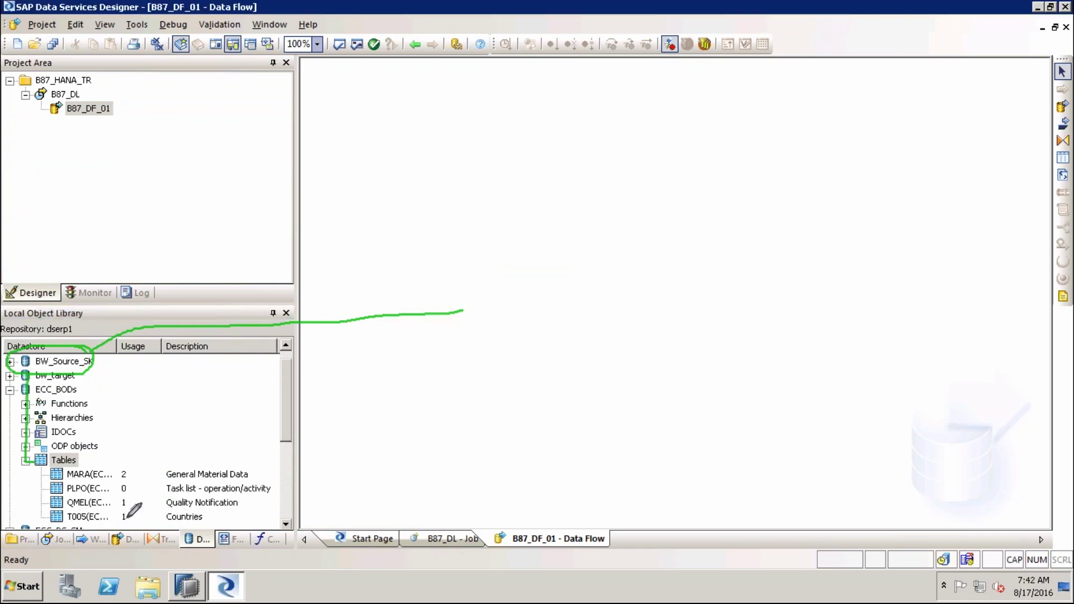
Widen the Datastore column and drag PLPO(ECC_BODs.) onto the B87_DF_01 canvas as a source
left_click(90, 489)
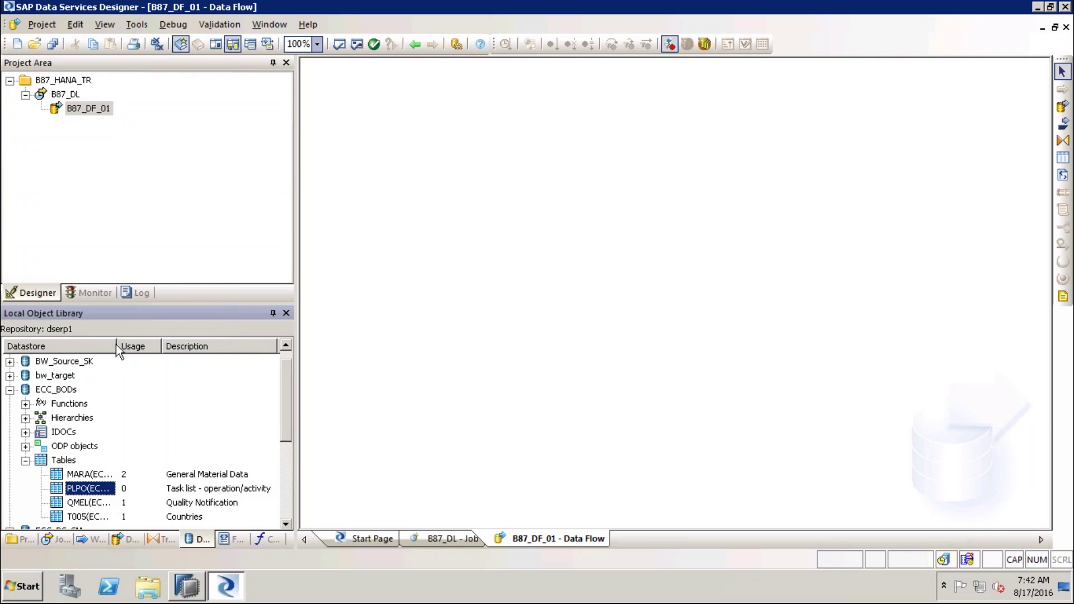
left_click_drag(116, 347, 152, 347)
left_click(110, 492)
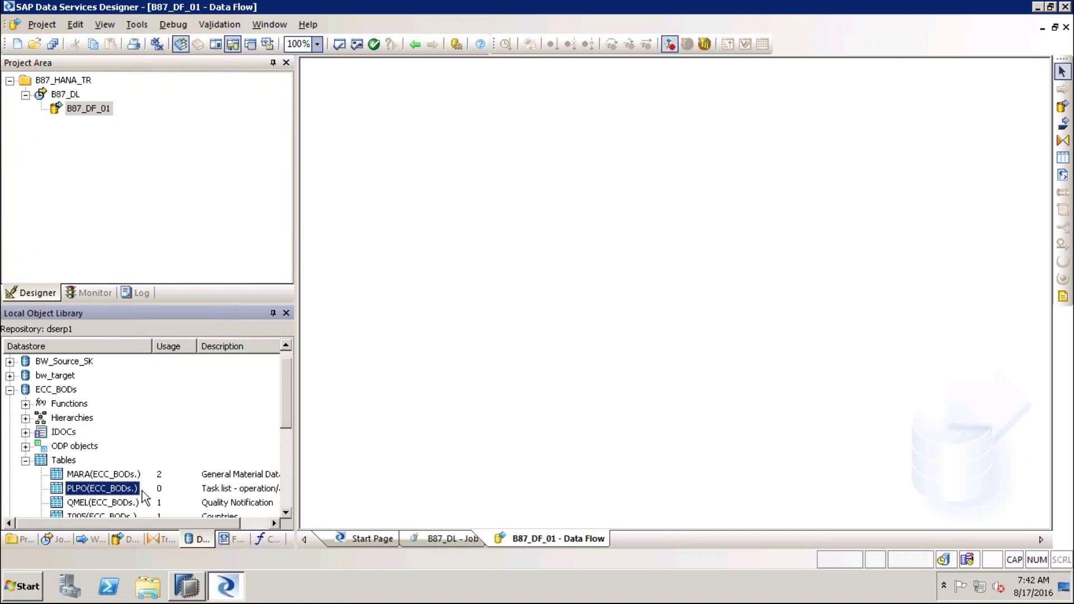
left_click(286, 514)
left_click(286, 514)
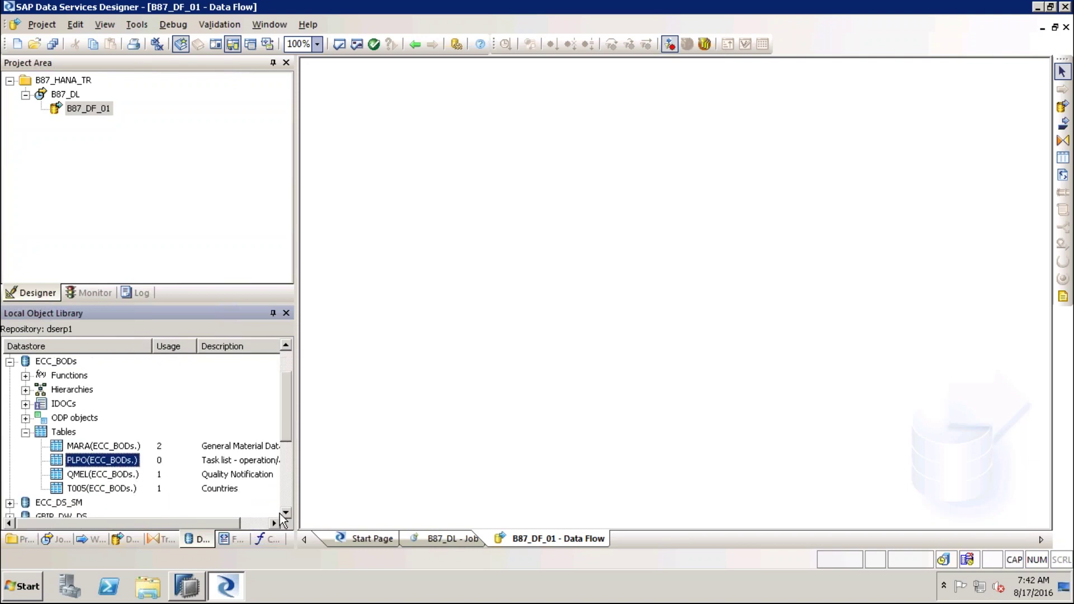
left_click_drag(79, 465, 329, 307)
left_click_drag(480, 229, 480, 229)
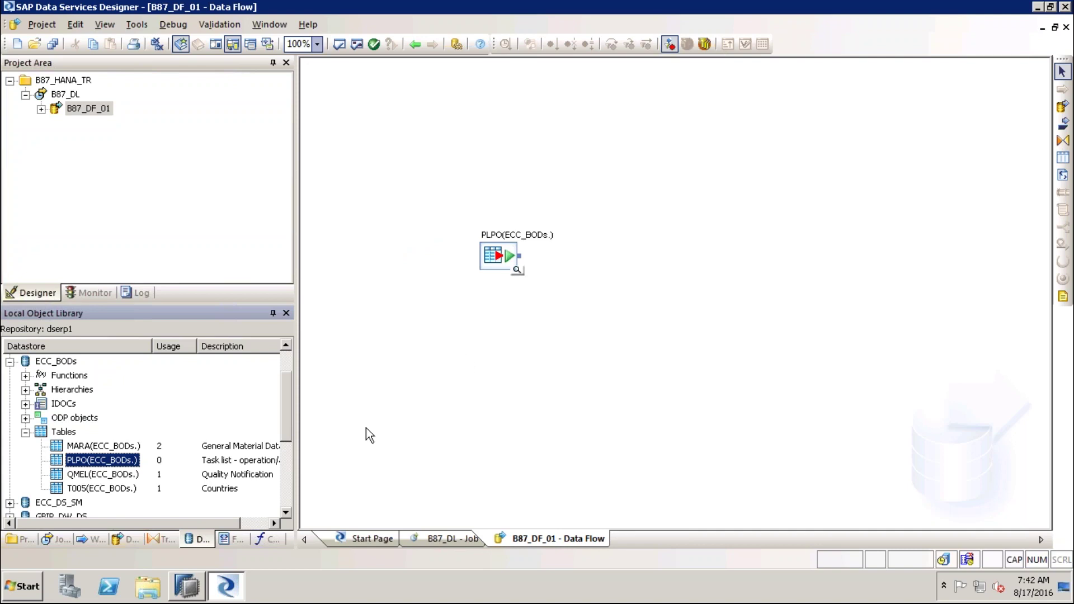
Open View Data on the PLPO source to preview its 1000 rows
left_click(517, 271)
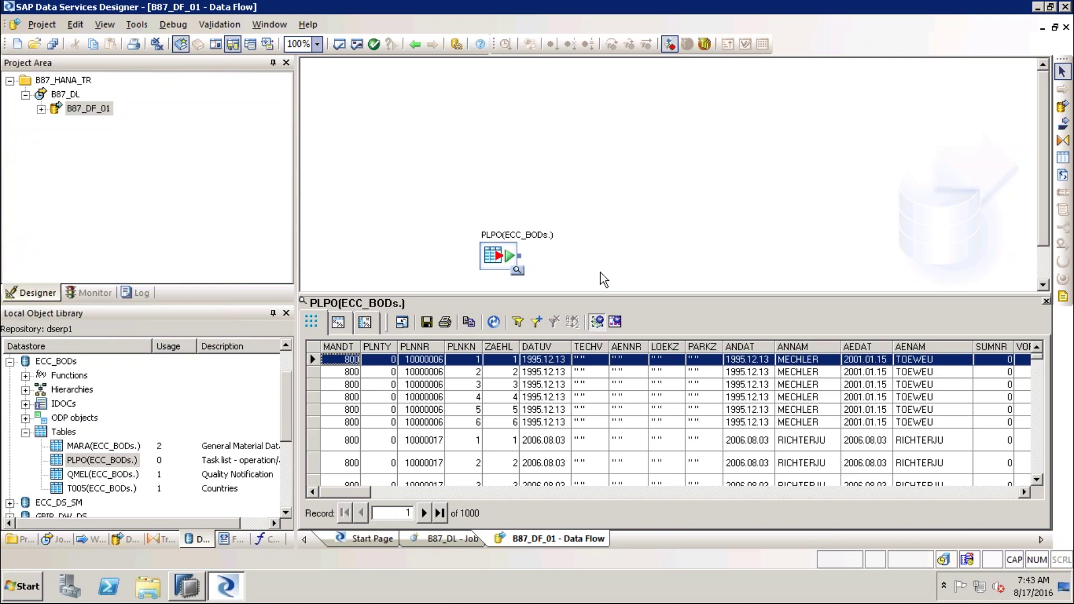
Enlarge the PLPO data preview and click through its records
left_click_drag(599, 294, 597, 368)
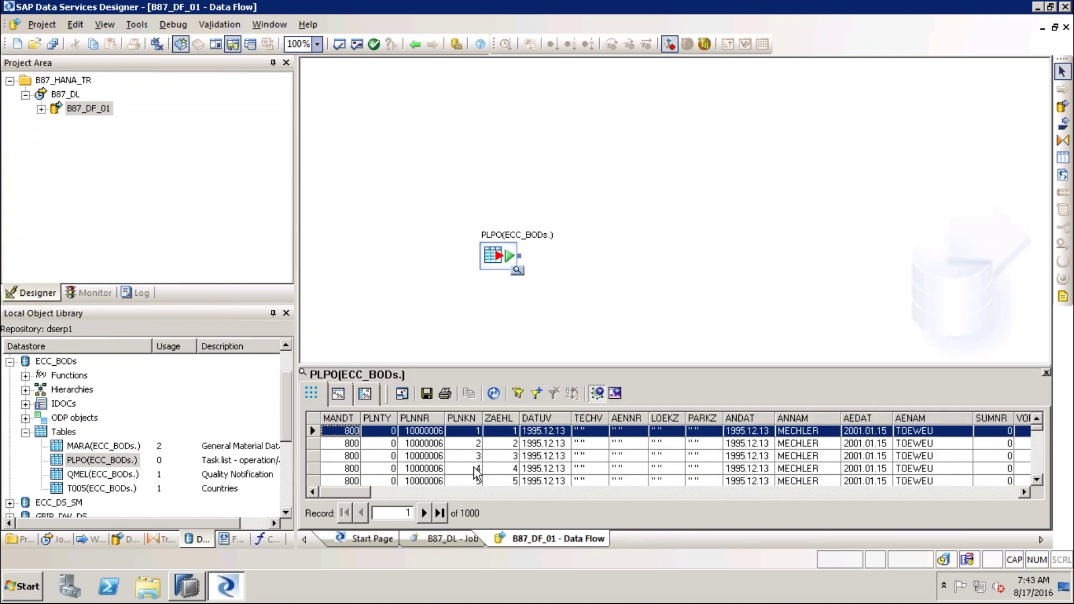
left_click(424, 446)
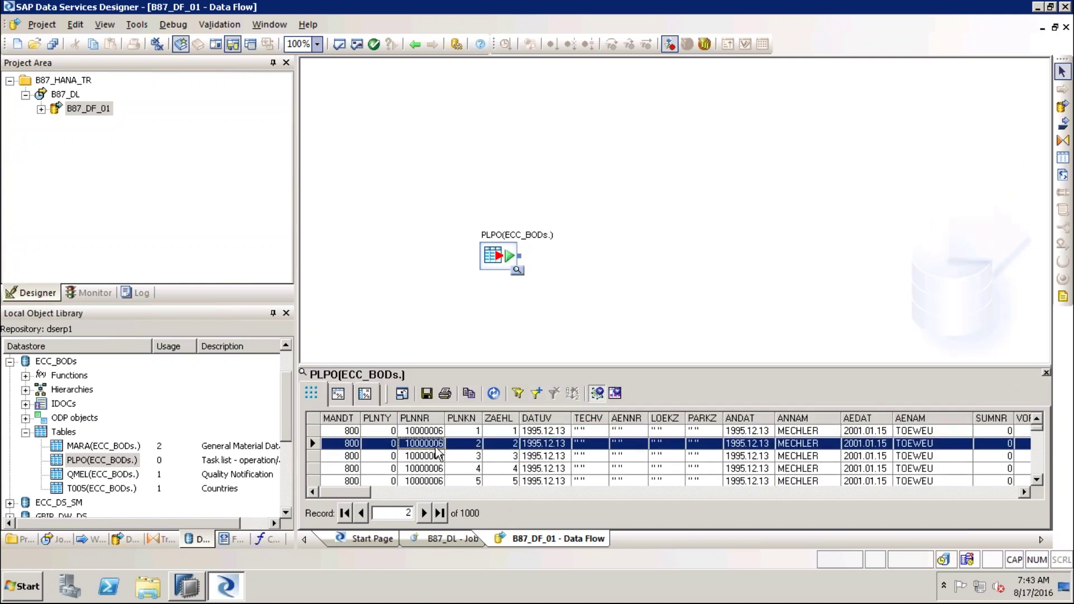
left_click(563, 456)
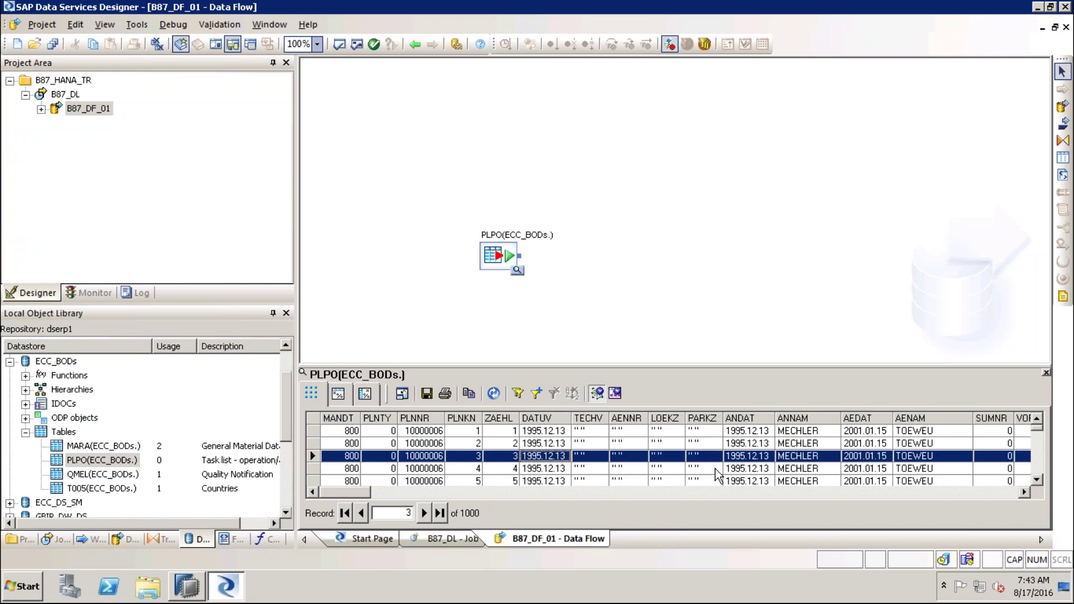
left_click(427, 491)
left_click(516, 492)
left_click(588, 494)
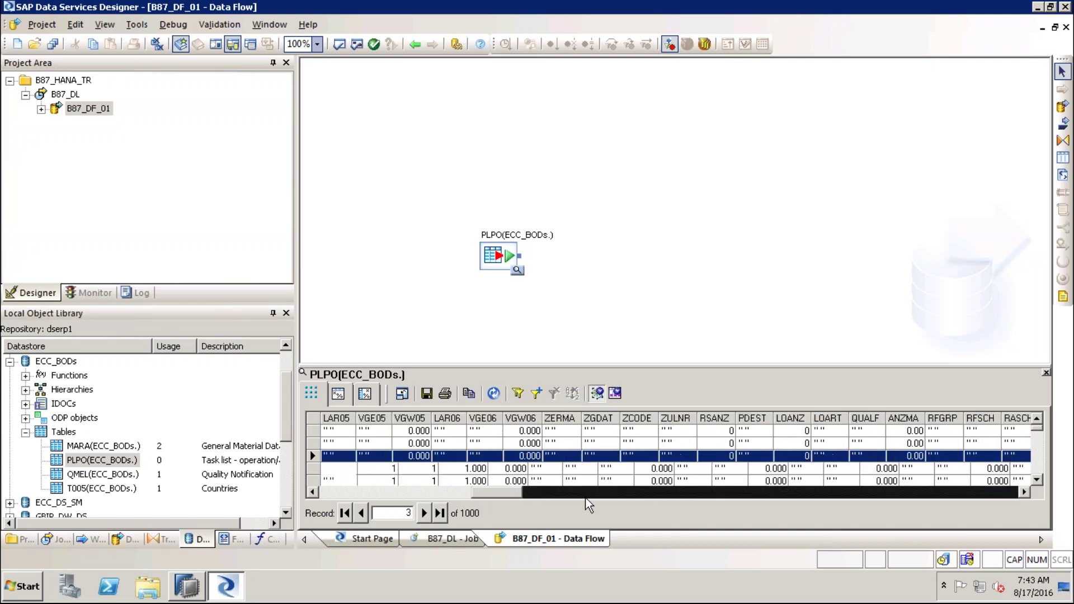
left_click(665, 493)
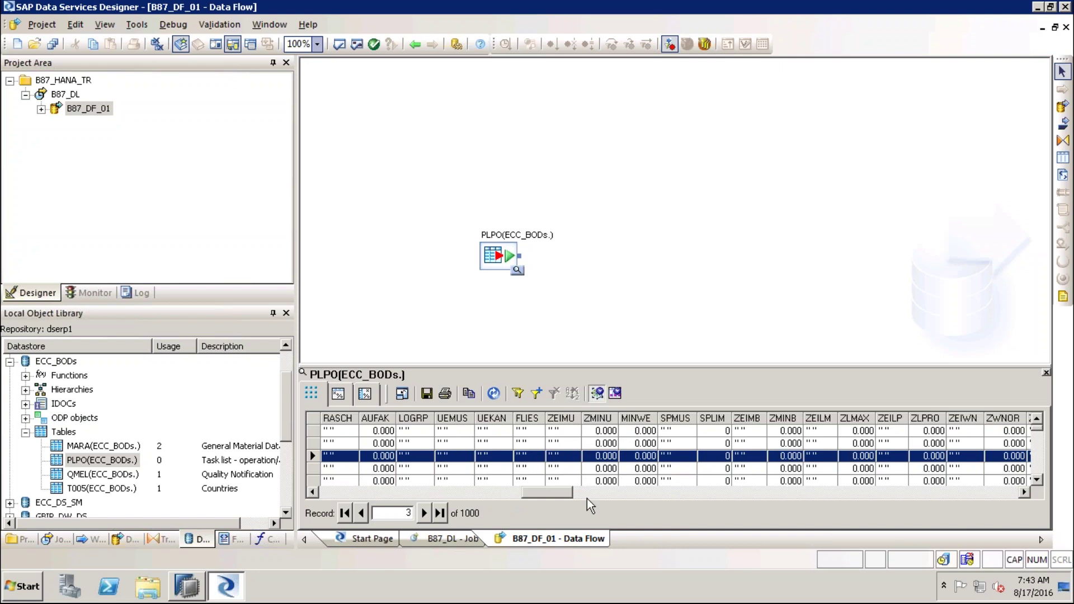
Scroll the preview columns, shrink the preview to a strip, and outline PLPO in green
left_click_drag(529, 494, 323, 497)
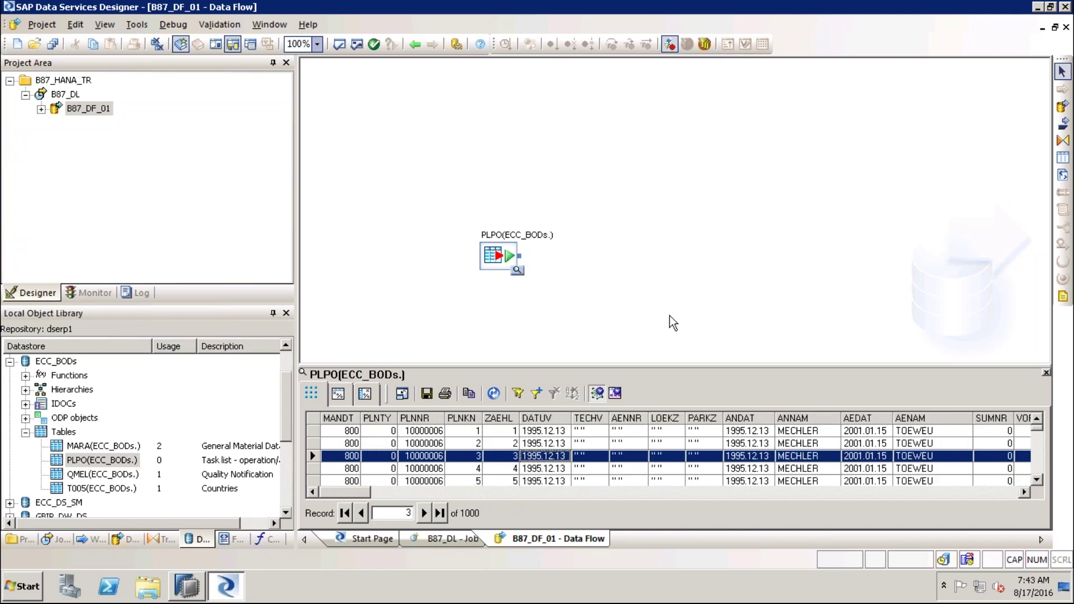
left_click_drag(615, 367, 615, 424)
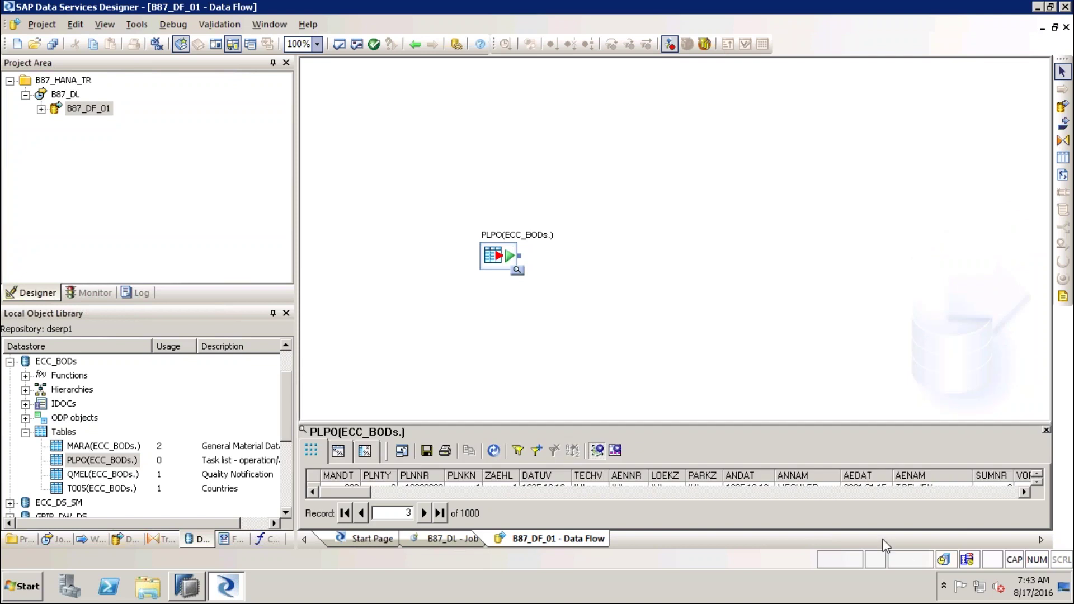
mouse_move(531, 190)
left_mouse_down()
mouse_move(455, 191)
mouse_move(507, 328)
mouse_move(582, 173)
mouse_move(507, 181)
left_mouse_up()
Tick the PLPO outline, sketch an empty target box, and write an underlined Replication heading
mouse_move(491, 140)
left_mouse_down()
mouse_move(506, 155)
mouse_move(543, 117)
left_mouse_up()
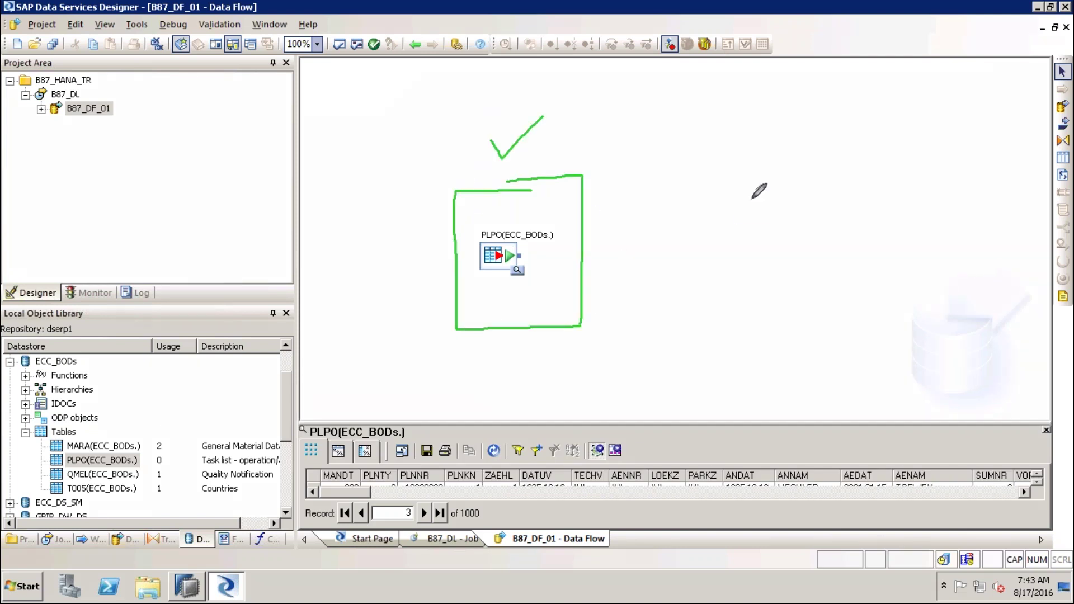
mouse_move(793, 169)
left_mouse_down()
mouse_move(735, 170)
mouse_move(737, 320)
mouse_move(833, 279)
mouse_move(831, 166)
mouse_move(794, 168)
left_mouse_up()
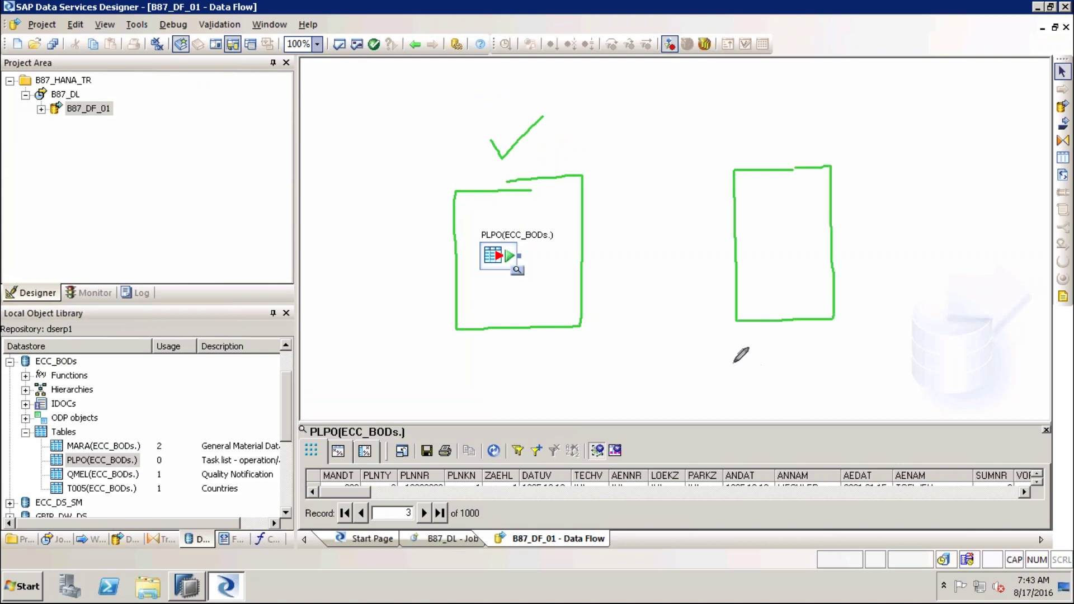
left_click_drag(550, 67, 553, 112)
mouse_move(567, 85)
left_mouse_down()
mouse_move(602, 89)
mouse_move(636, 149)
mouse_move(660, 52)
mouse_move(695, 104)
left_mouse_up()
mouse_move(678, 65)
left_mouse_down()
mouse_move(717, 110)
mouse_move(747, 102)
mouse_move(770, 67)
mouse_move(794, 91)
mouse_move(769, 78)
mouse_move(800, 68)
mouse_move(812, 78)
left_mouse_up()
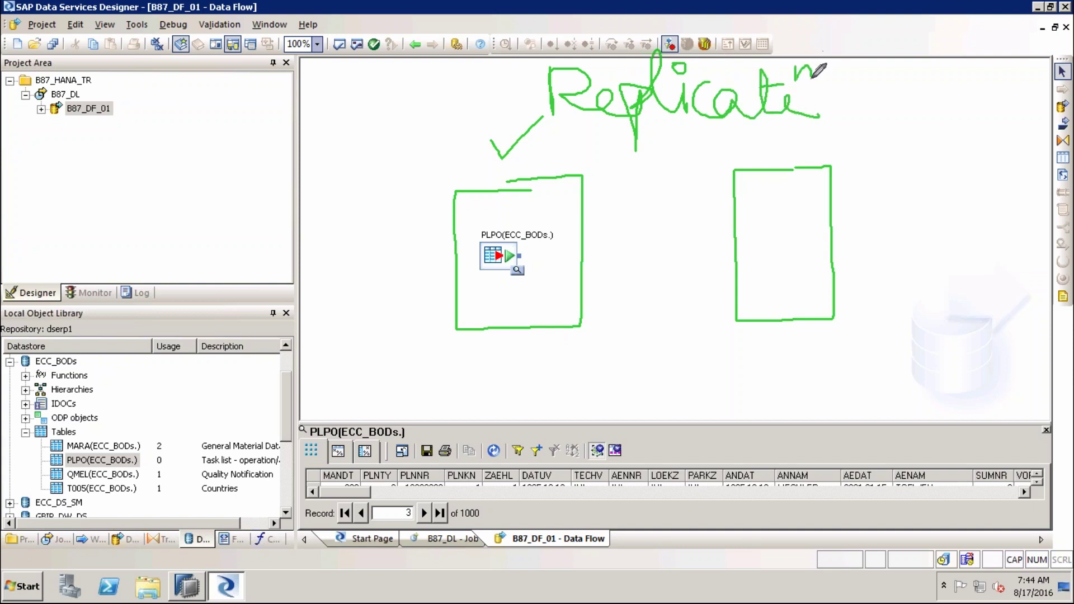
left_click_drag(544, 116, 636, 138)
left_click_drag(651, 136, 782, 135)
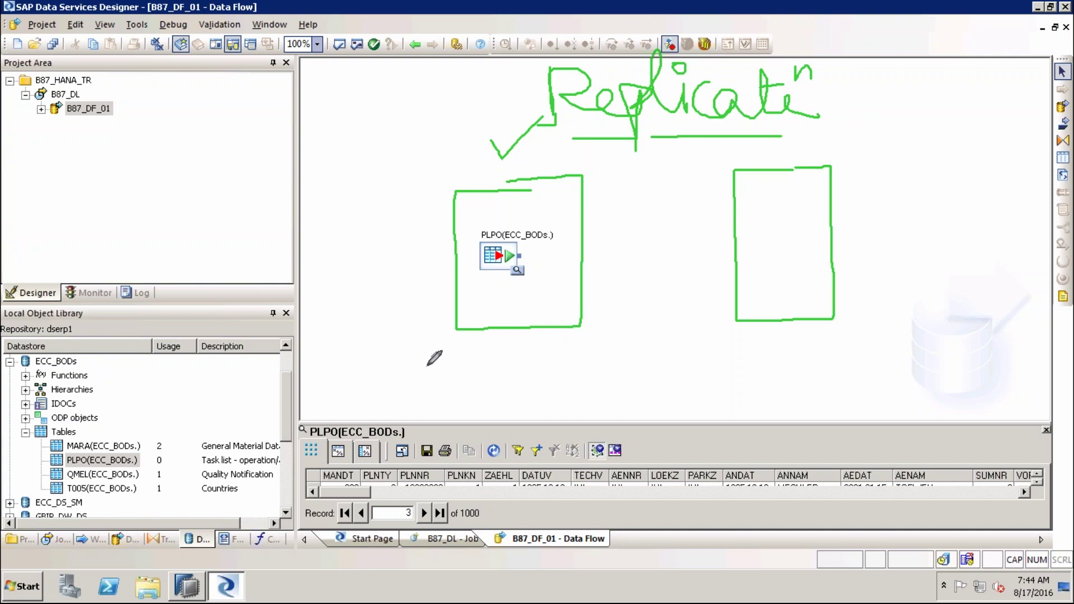
Write the notes 1 Structure and 2 Data below the source, ticking Structure
left_click(451, 348)
left_click_drag(455, 377, 451, 346)
mouse_move(517, 352)
left_mouse_down()
mouse_move(492, 376)
mouse_move(597, 349)
mouse_move(708, 361)
left_mouse_up()
left_click_drag(613, 350, 631, 347)
left_click_drag(723, 356, 746, 338)
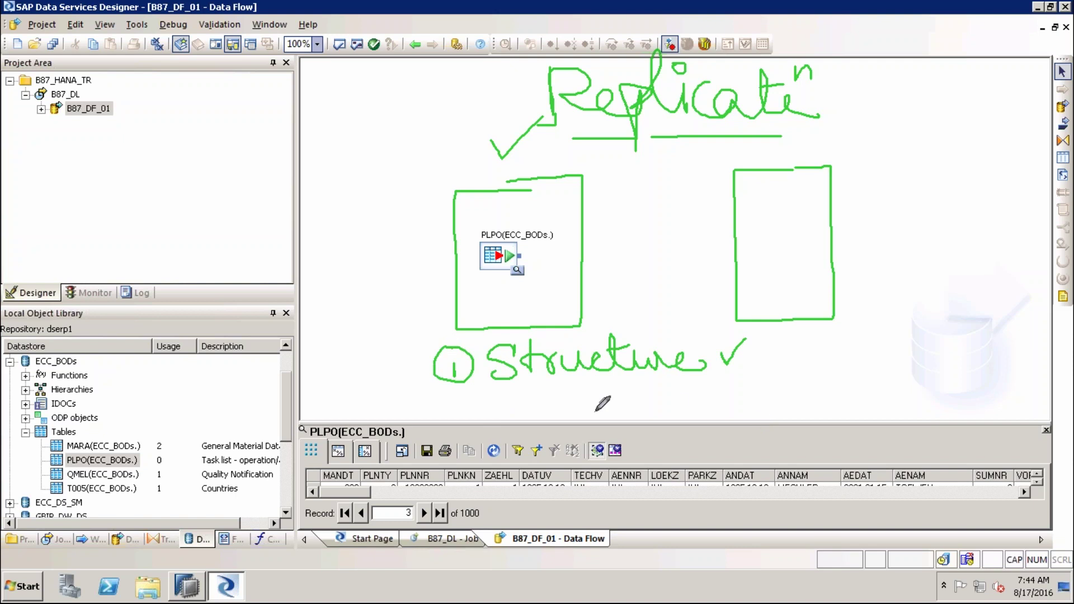
mouse_move(448, 397)
left_mouse_down()
mouse_move(464, 416)
mouse_move(456, 408)
mouse_move(476, 395)
mouse_move(511, 393)
mouse_move(564, 412)
mouse_move(611, 386)
mouse_move(641, 417)
left_mouse_up()
left_click_drag(579, 394, 619, 388)
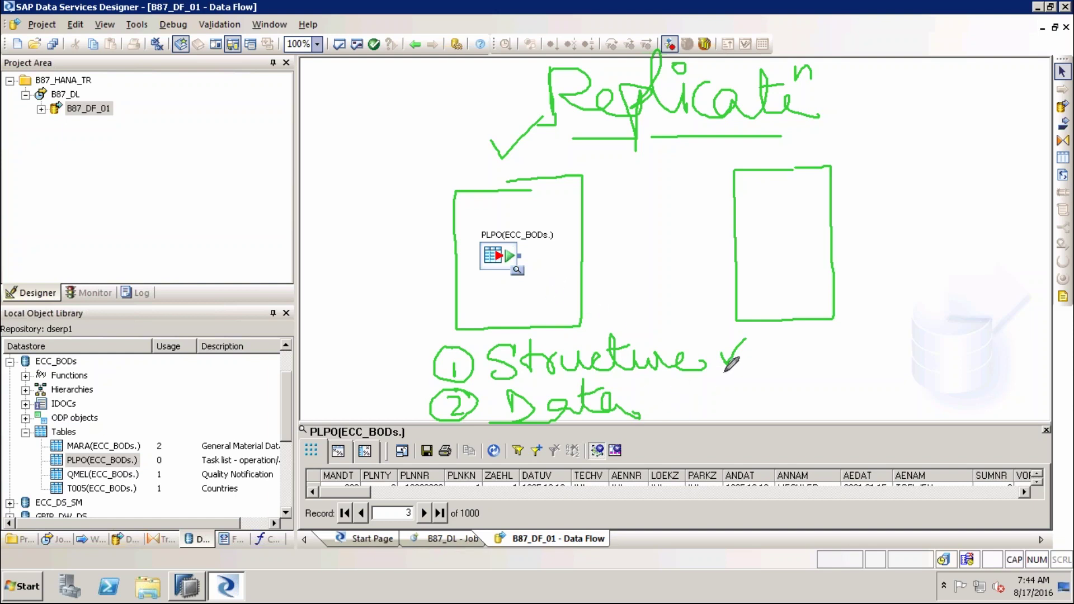
left_click_drag(729, 351, 749, 348)
Draw an arrow labelled Replica from PLPO to a Template box with table rows
left_click_drag(586, 258, 688, 258)
mouse_move(596, 219)
left_mouse_down()
mouse_move(596, 242)
mouse_move(628, 229)
mouse_move(649, 240)
mouse_move(650, 226)
mouse_move(660, 241)
mouse_move(681, 240)
left_mouse_up()
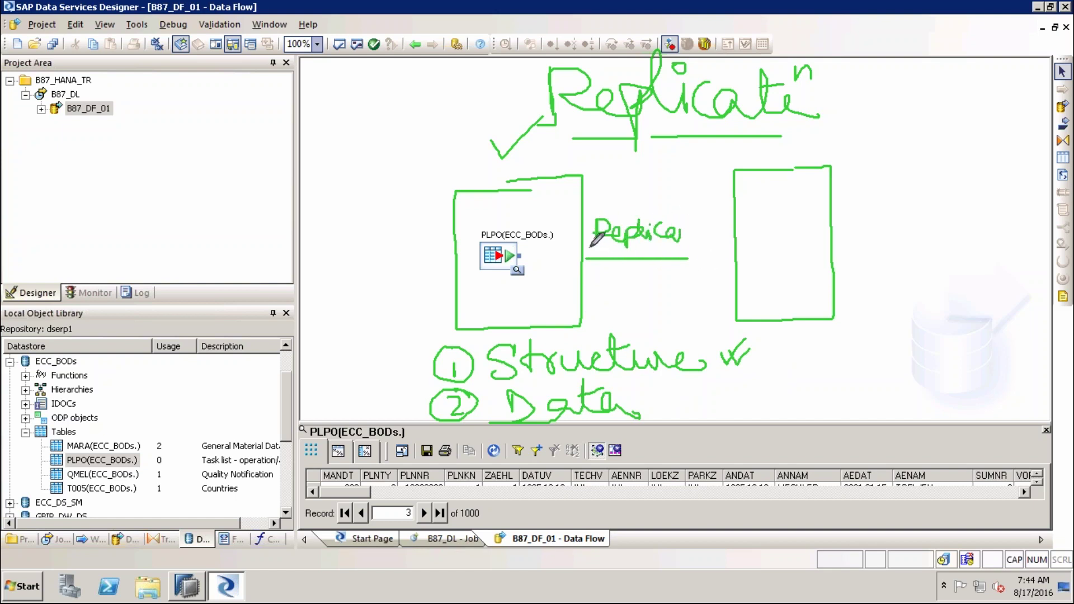
mouse_move(753, 206)
left_mouse_down()
mouse_move(760, 236)
mouse_move(782, 193)
mouse_move(780, 230)
mouse_move(818, 222)
left_mouse_up()
mouse_move(820, 174)
left_mouse_down()
mouse_move(824, 217)
mouse_move(853, 208)
mouse_move(849, 190)
left_mouse_up()
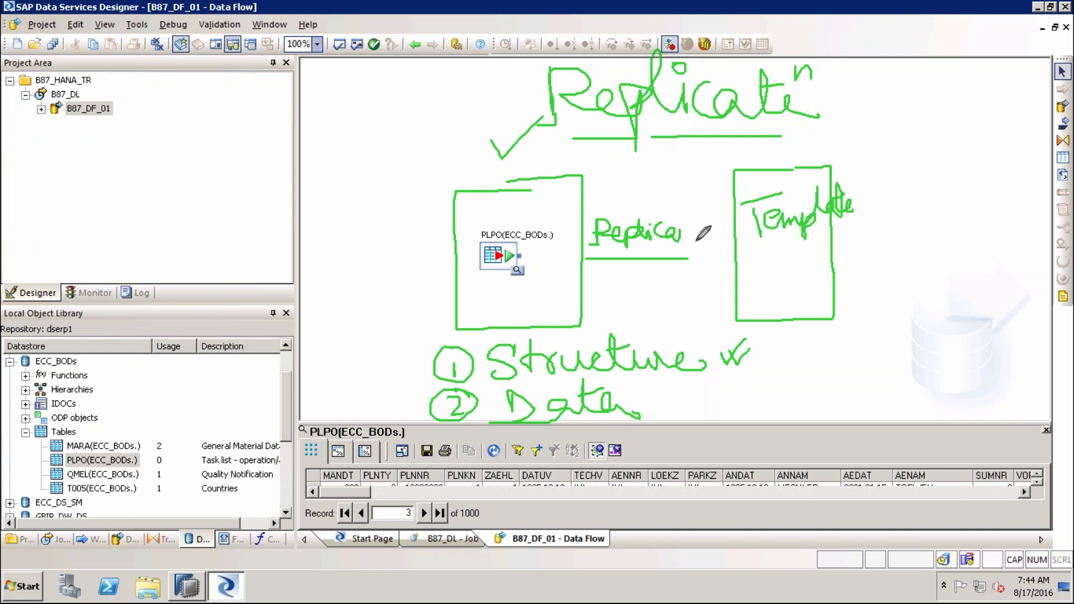
left_click_drag(694, 240, 689, 282)
mouse_move(756, 259)
left_mouse_down()
mouse_move(787, 258)
mouse_move(786, 295)
left_mouse_up()
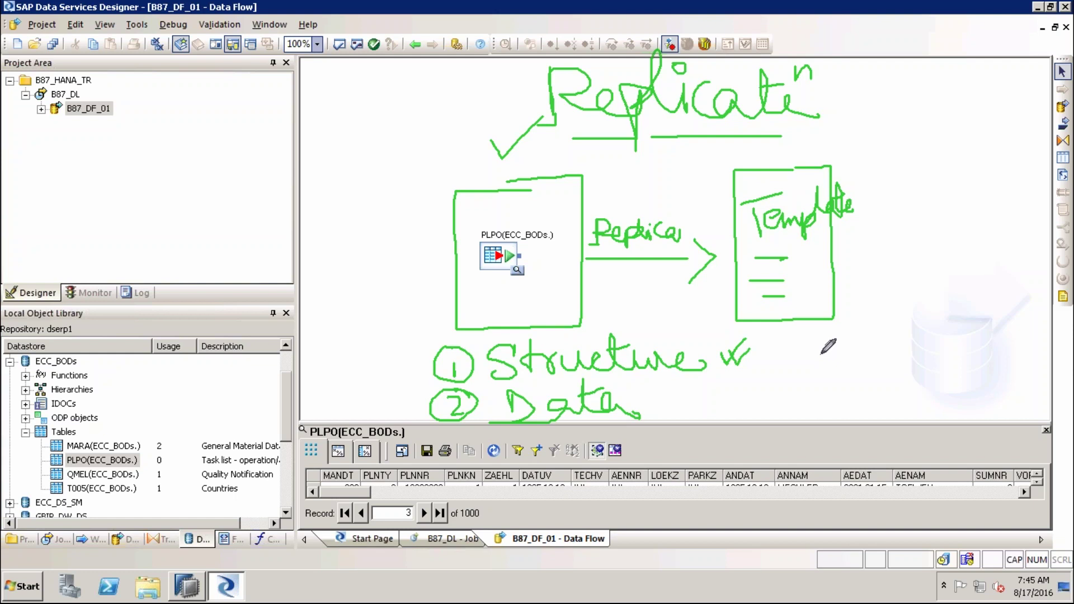
Point arrows at items 1 and 2 and box the Replication heading
mouse_move(357, 364)
left_mouse_down()
mouse_move(415, 364)
mouse_move(404, 359)
mouse_move(399, 377)
left_mouse_up()
mouse_move(353, 401)
left_mouse_down()
mouse_move(399, 398)
mouse_move(392, 418)
left_mouse_up()
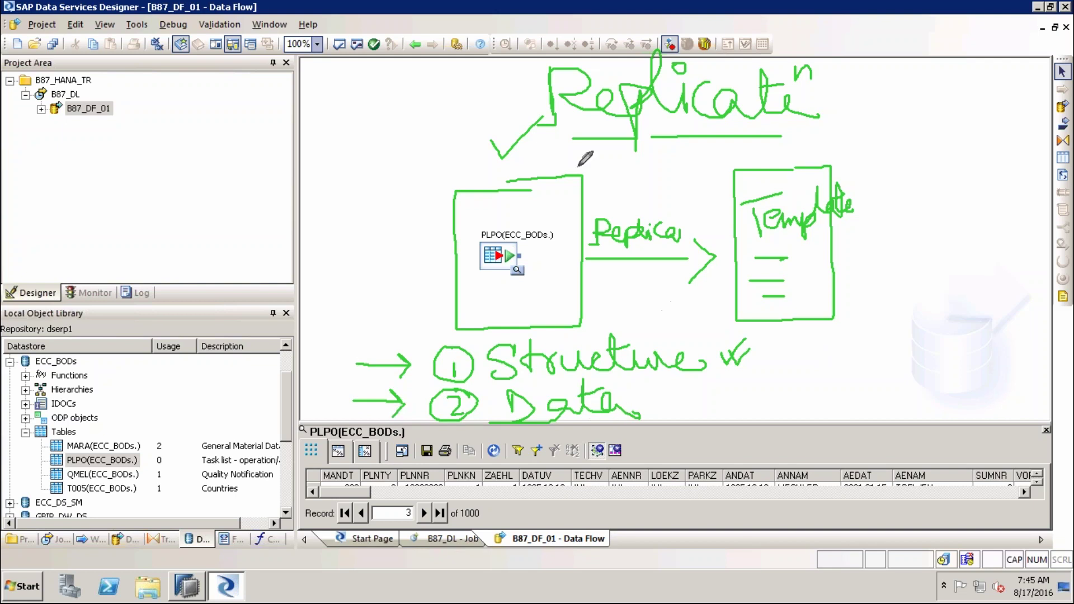
mouse_move(549, 49)
left_mouse_down()
mouse_move(517, 109)
mouse_move(562, 140)
left_mouse_up()
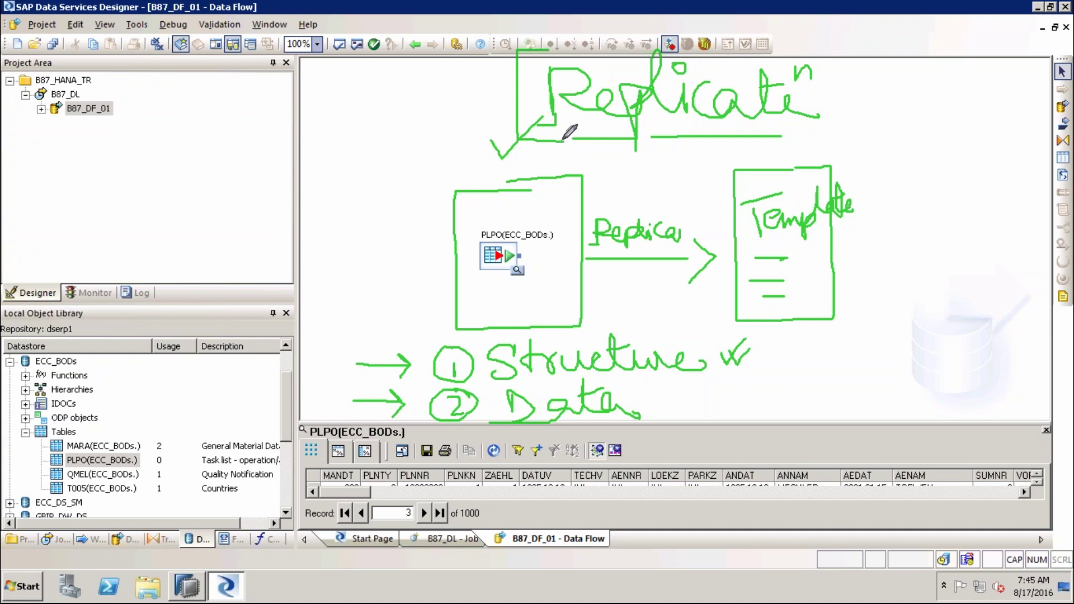
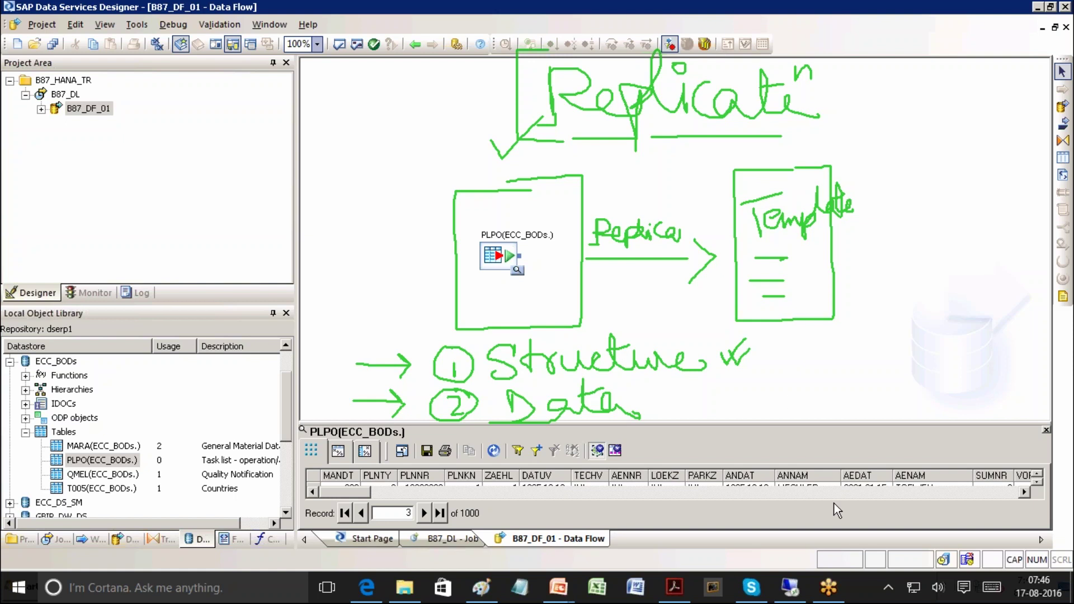
Select the PLPO table under ECC_BODs, then collapse the ECC_BODs datastore
key("Escape")
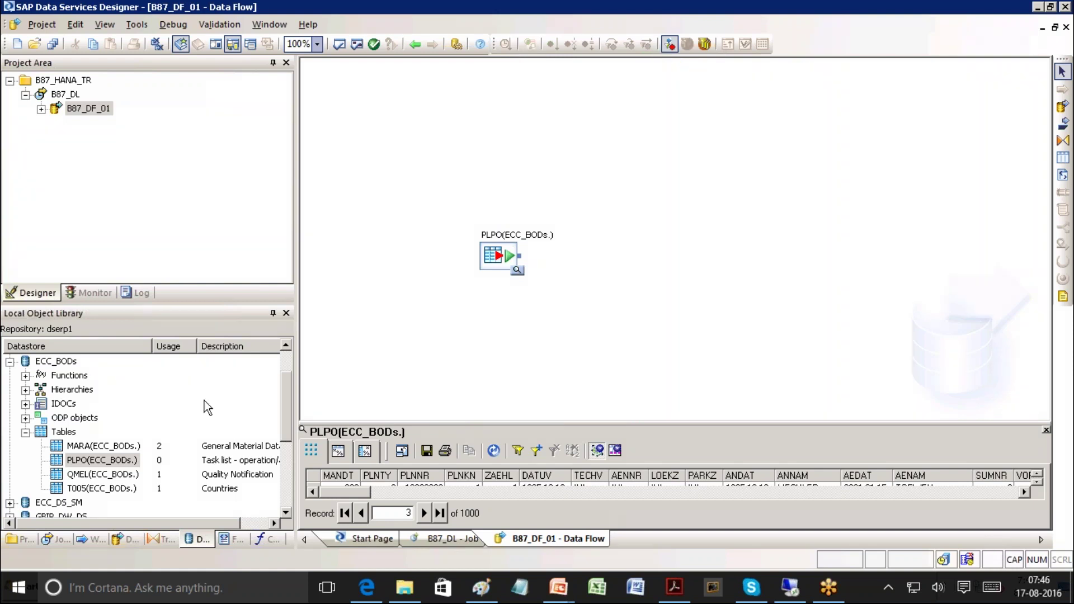
left_click(64, 362)
left_click(356, 475)
left_click(59, 379)
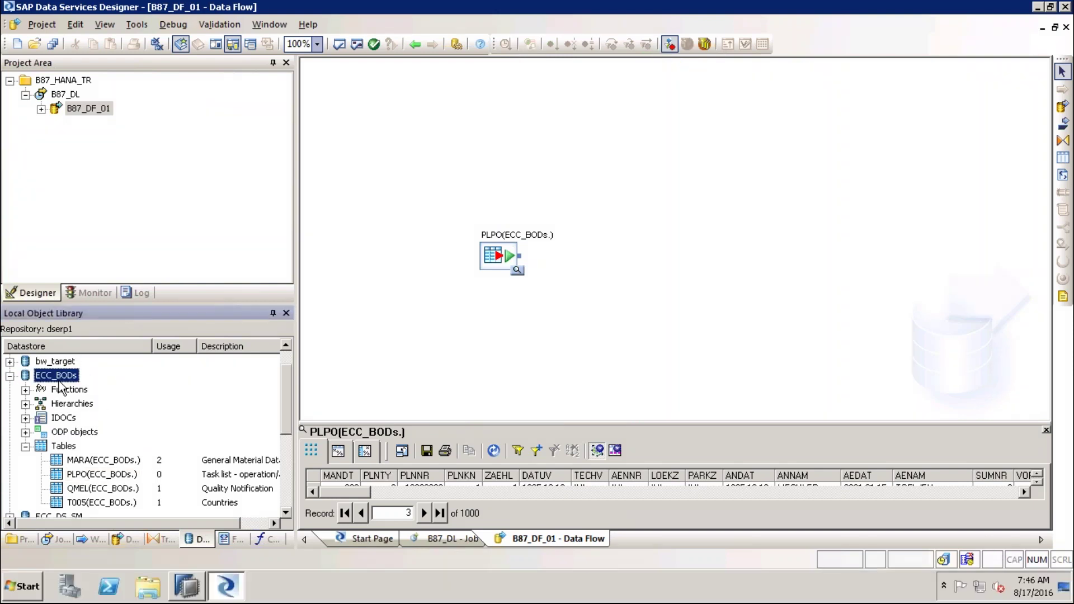
left_click(96, 477)
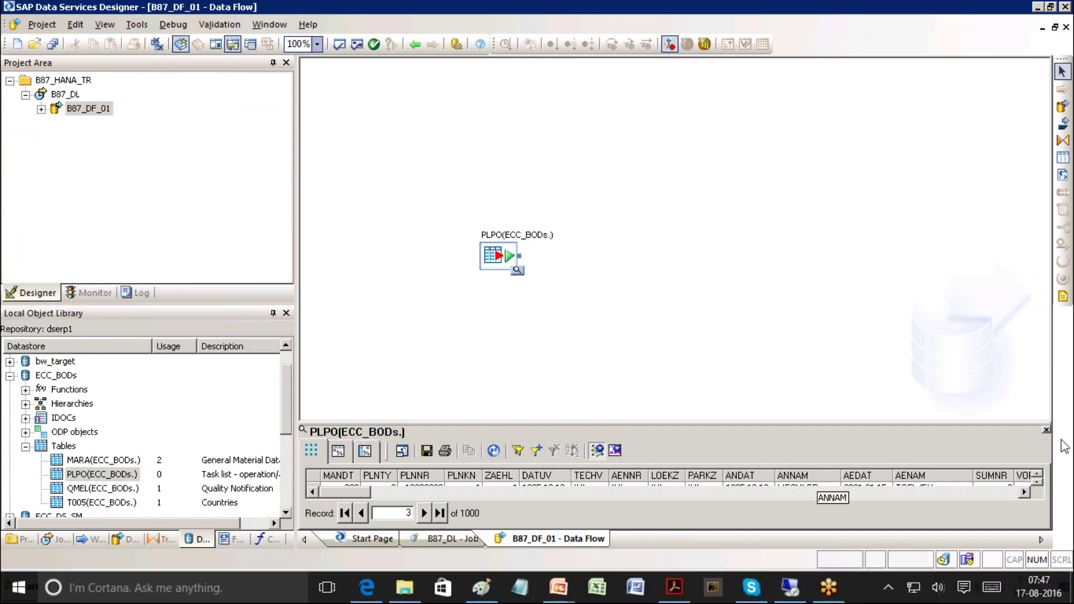
left_click(9, 375)
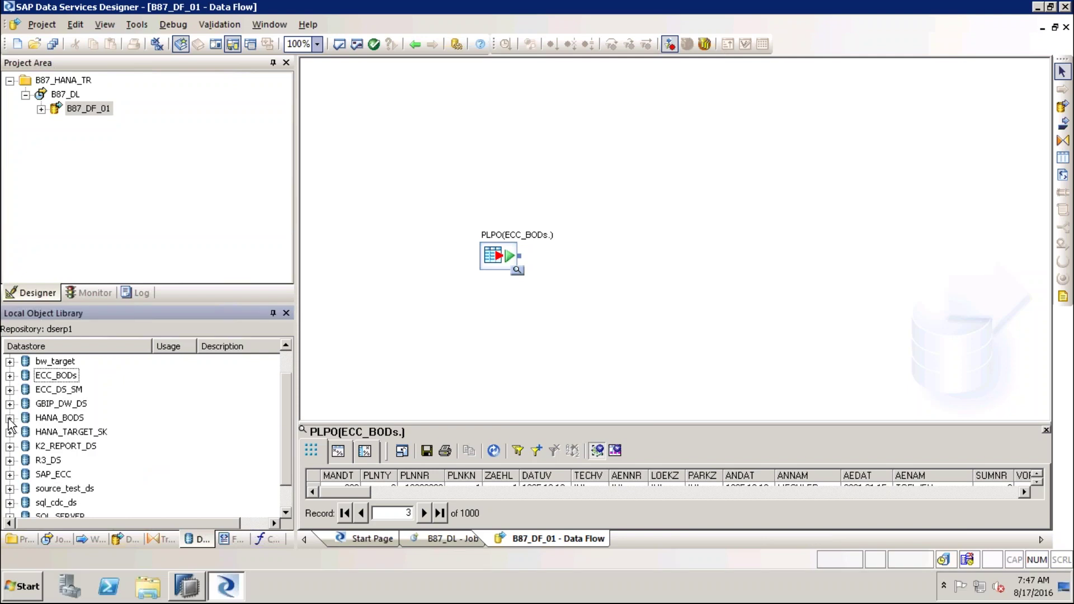
Expand HANA_BODS to list its Functions, Tables and Template Tables, and bring up the datastore list's context menu
left_click(64, 421)
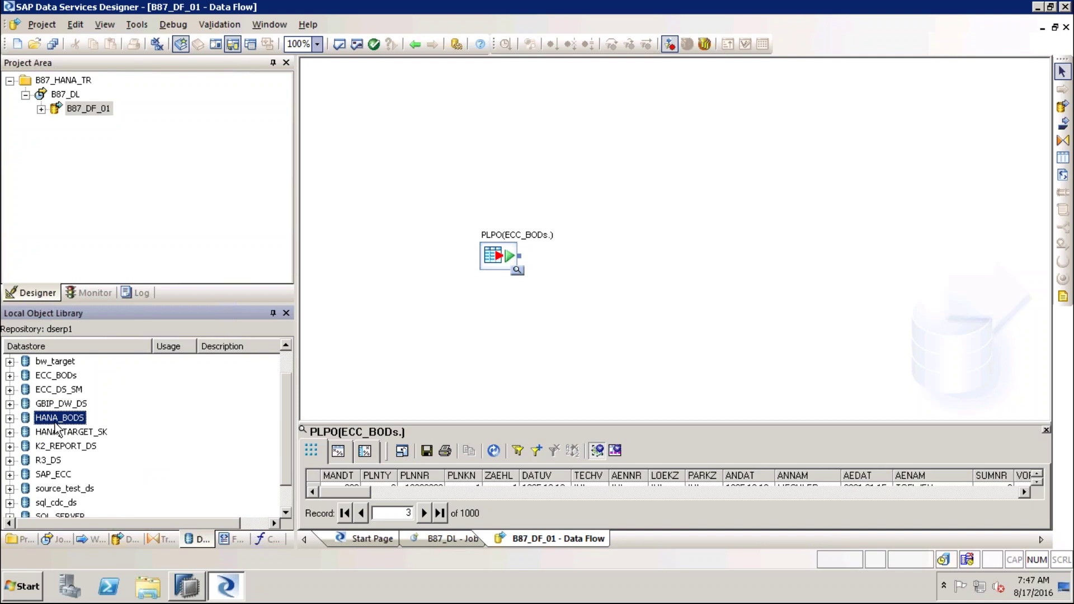
left_click(10, 418)
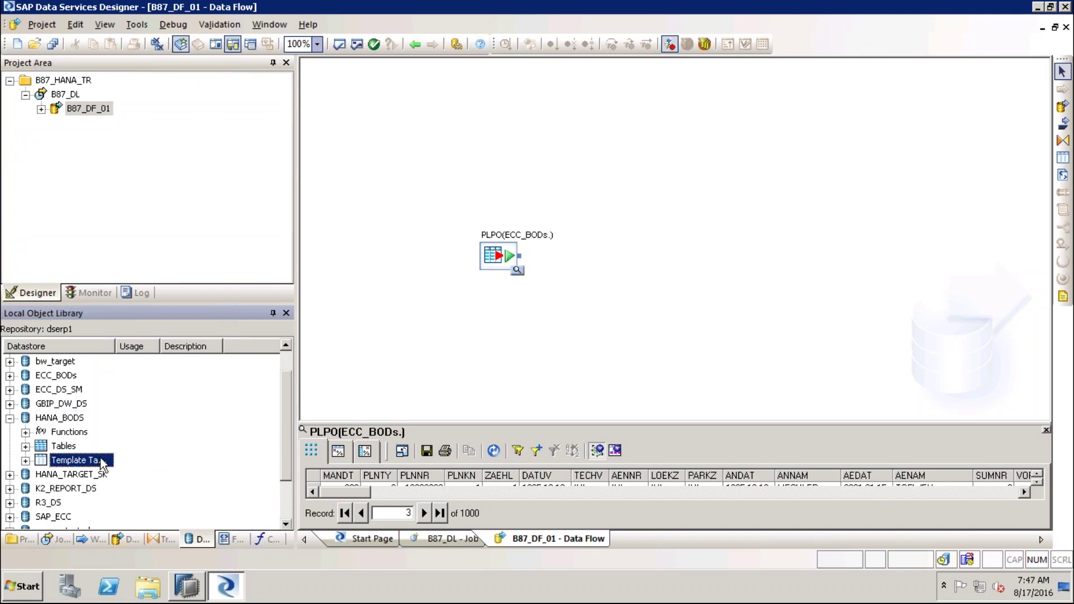
left_click(809, 546)
mouse_move(114, 392)
left_mouse_down()
mouse_move(30, 333)
mouse_move(11, 523)
mouse_move(116, 369)
left_mouse_up()
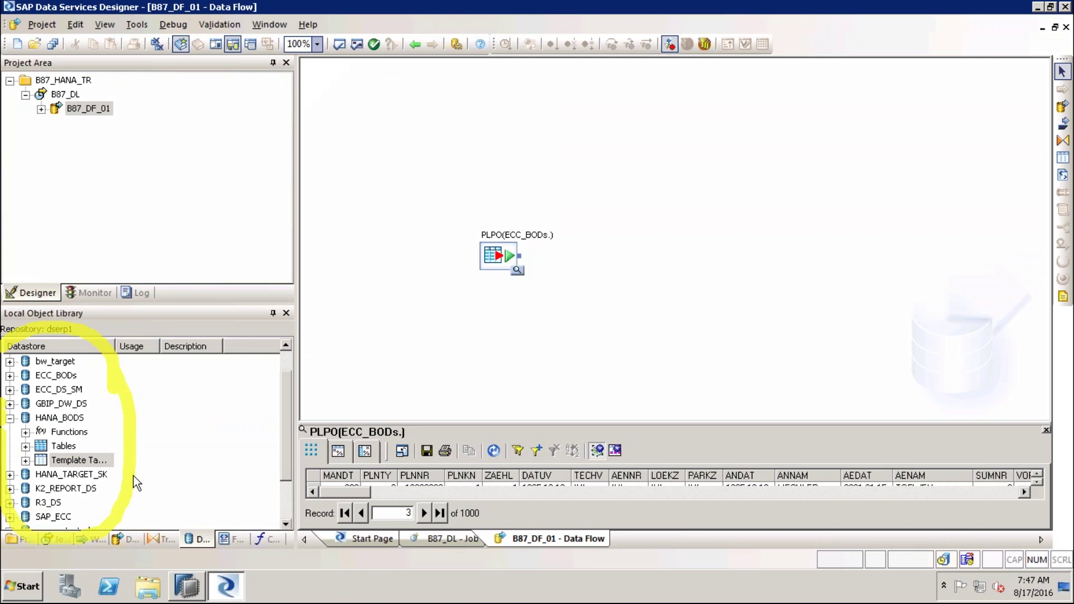
right_click(197, 394)
Create a new datastore named SRC of type SAP Applications
left_click(267, 112)
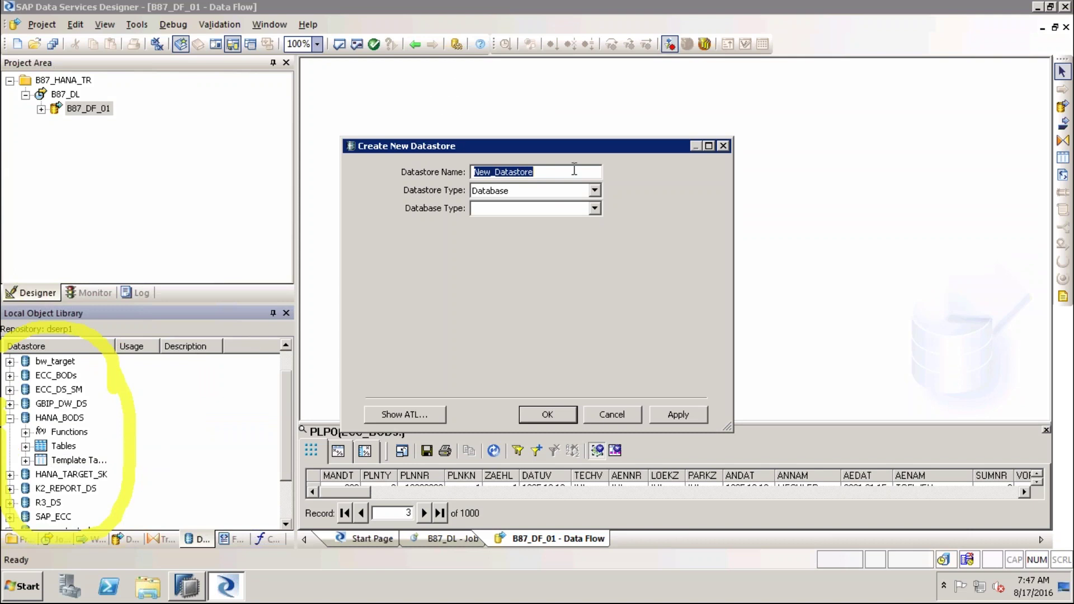
type("SRC")
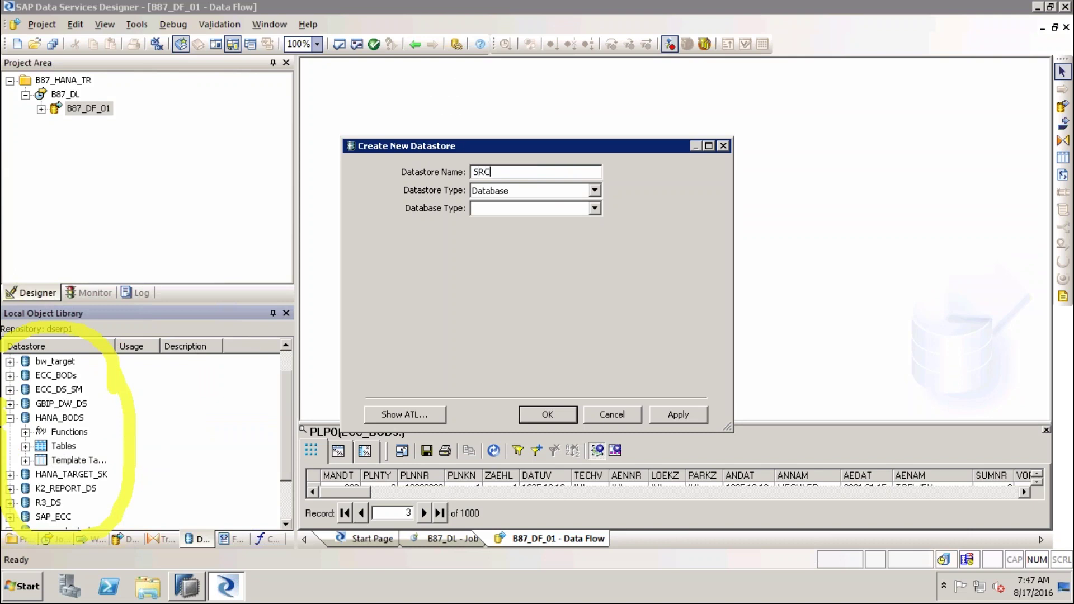
key("BackSpace")
key("BackSpace")
key("BackSpace")
type("TARGE")
key("BackSpace")
key("BackSpace")
key("BackSpace")
key("BackSpace")
key("BackSpace")
type("SRC")
left_click(596, 190)
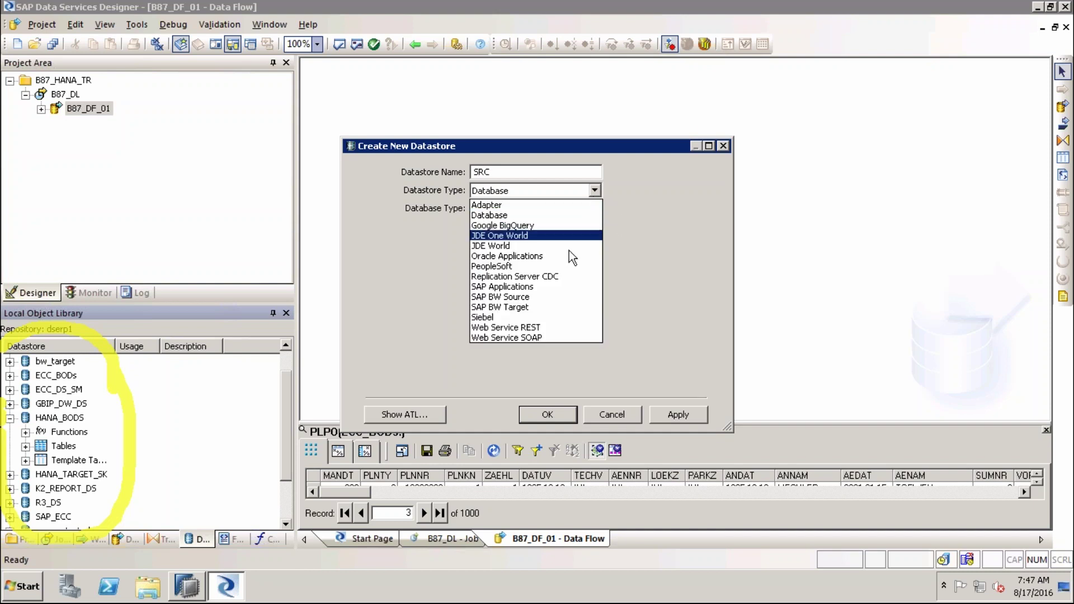
left_click(554, 287)
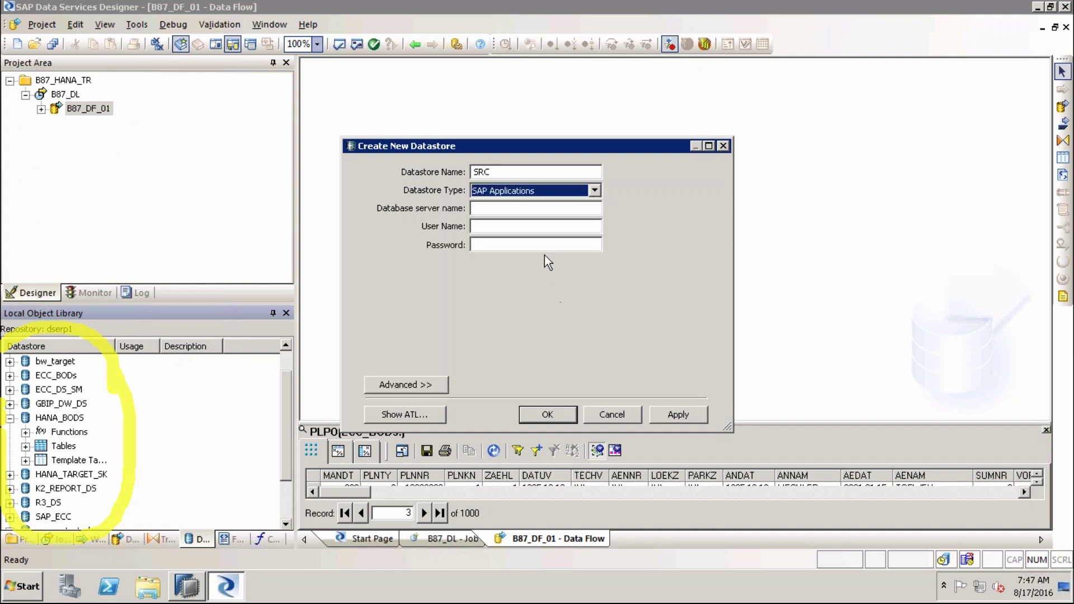
Enter application server DB plus the user name and password
left_click(531, 209)
type("DB")
left_click(528, 226)
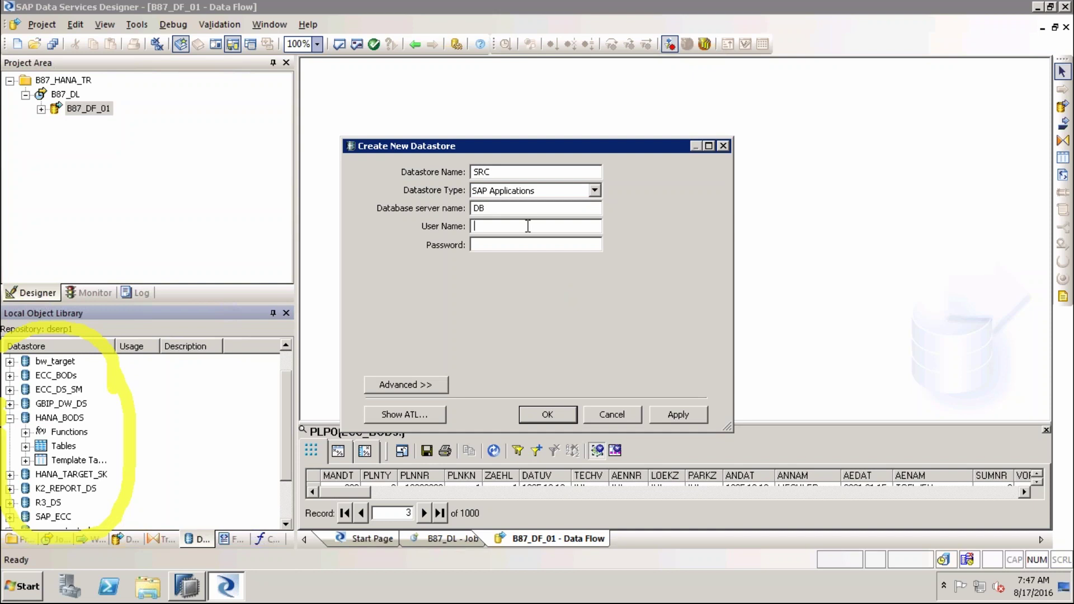
type("USER")
left_click(528, 245)
type("pword")
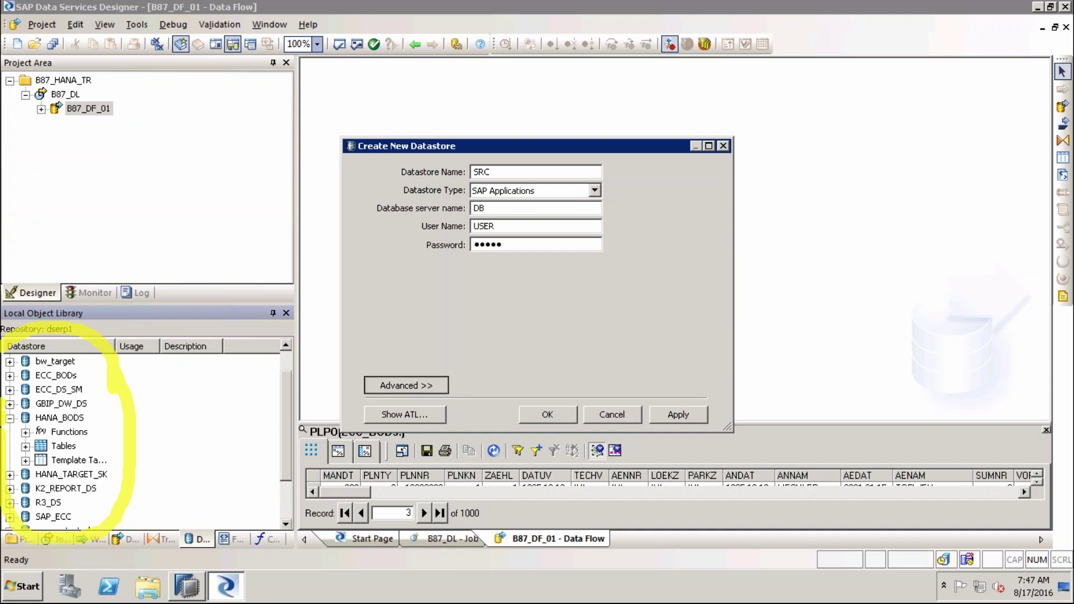
Review the advanced settings: client 800, system number 00, RFC destination SAPDS
left_click(412, 385)
scroll(700, 466, "down", 1)
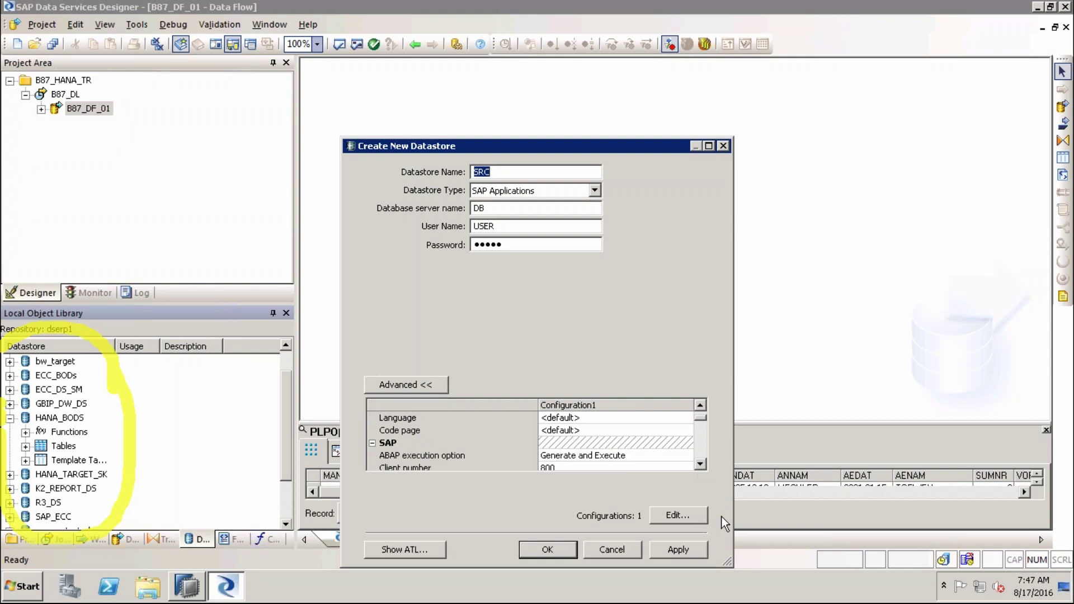
left_click_drag(732, 138, 777, 3)
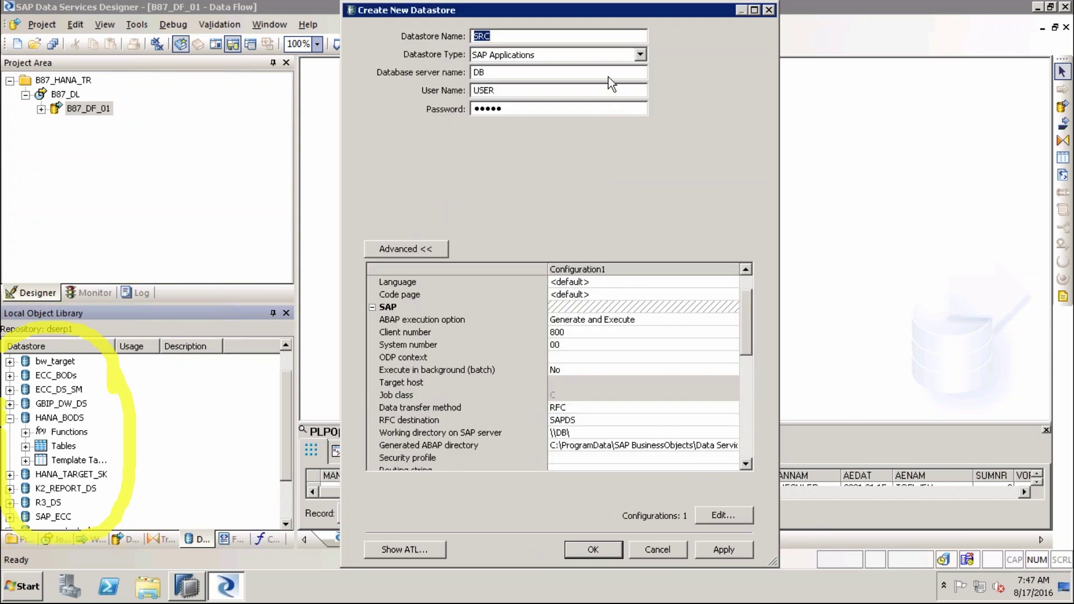
left_click(660, 445)
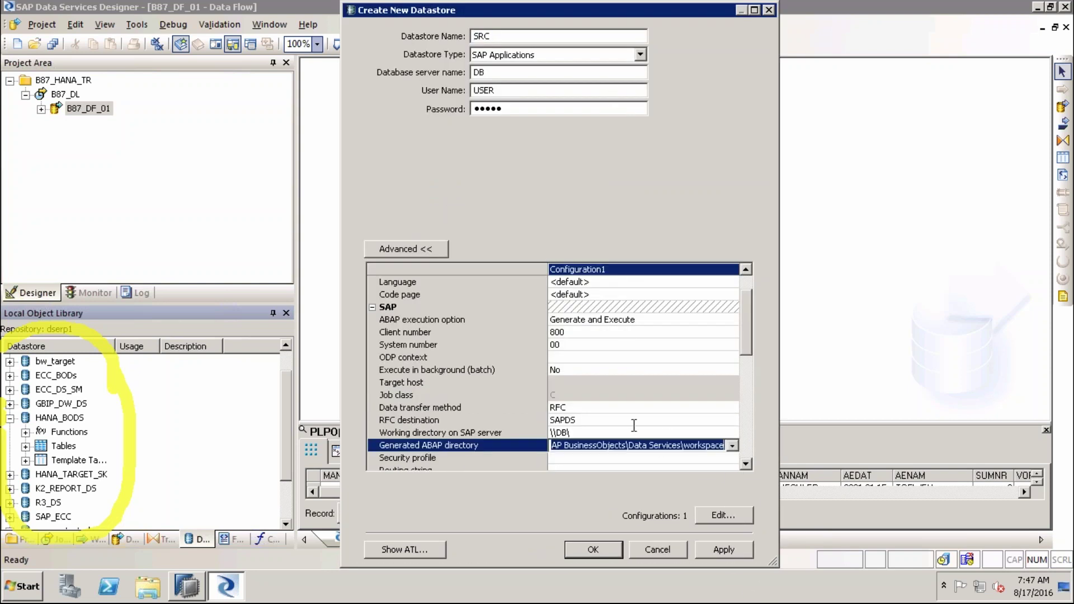
left_click(560, 420)
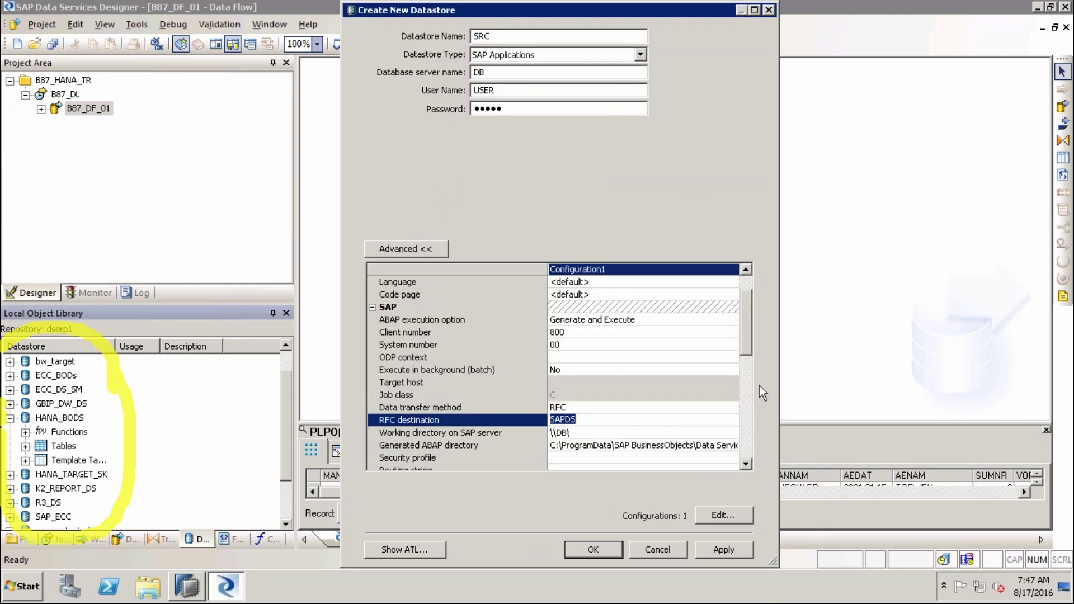
mouse_move(748, 341)
left_mouse_down()
mouse_move(751, 401)
mouse_move(753, 324)
left_mouse_up()
left_click(750, 434)
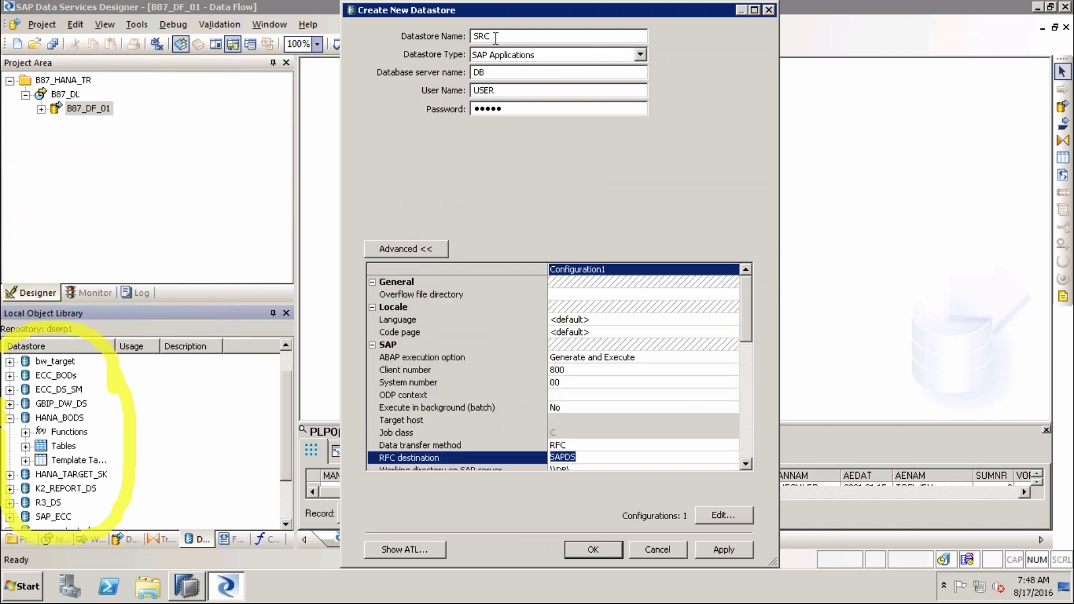
double_click(462, 38)
Rename the datastore TARGET as a Database type using SAP HANA, version HANA 1.x
type("TER")
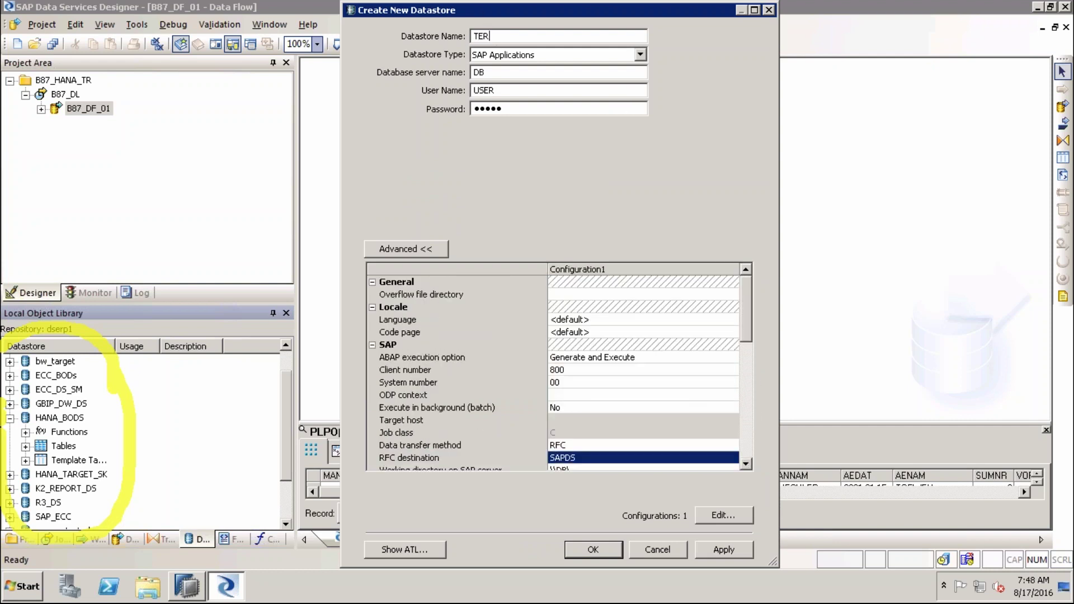
key("BackSpace")
key("BackSpace")
type("ARGET")
left_click(638, 56)
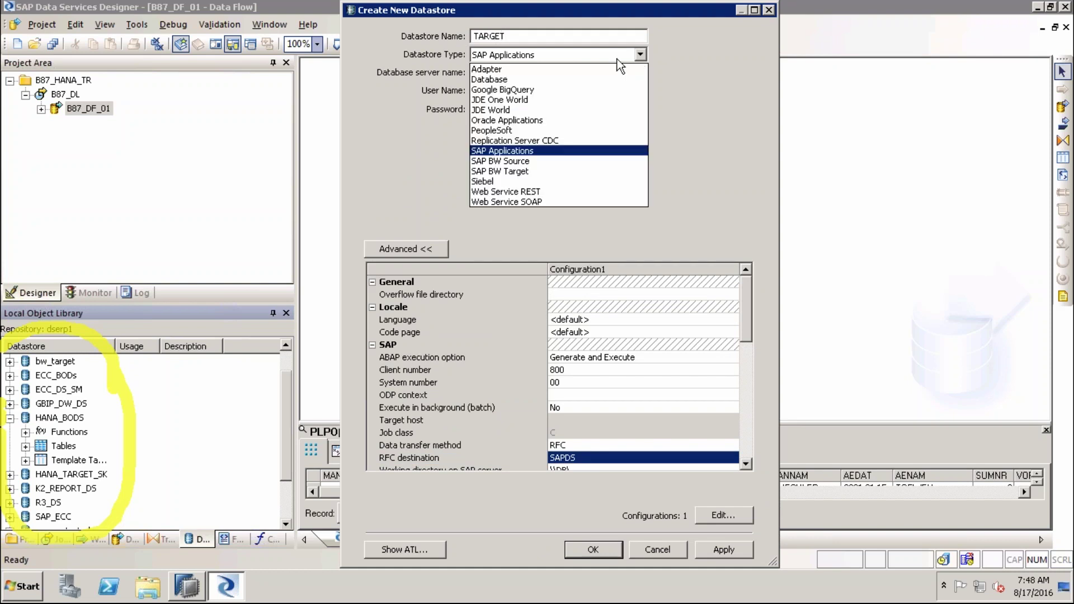
left_click(606, 80)
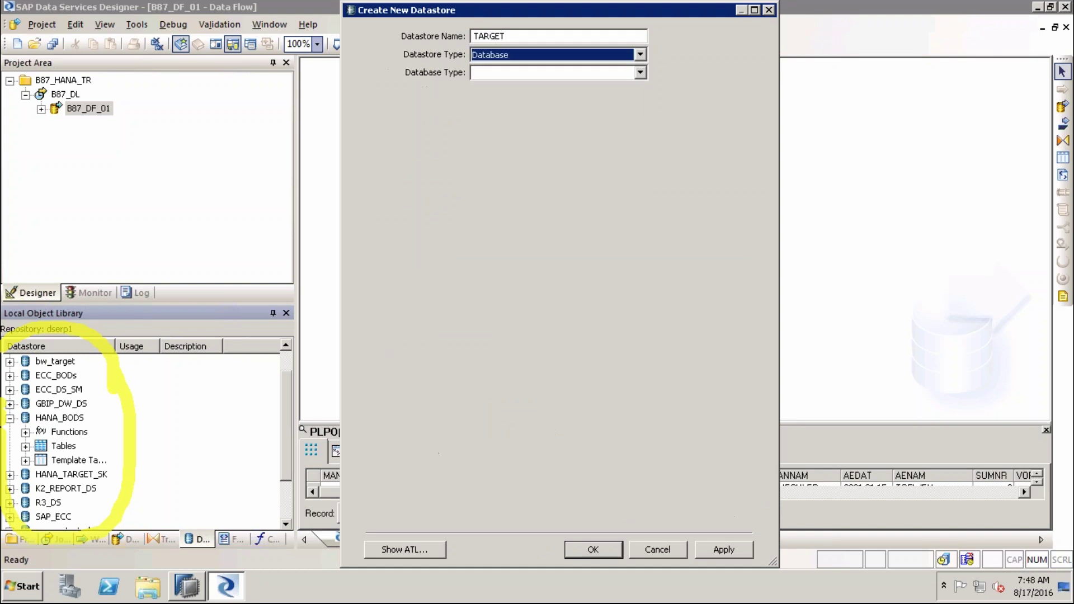
left_click(640, 72)
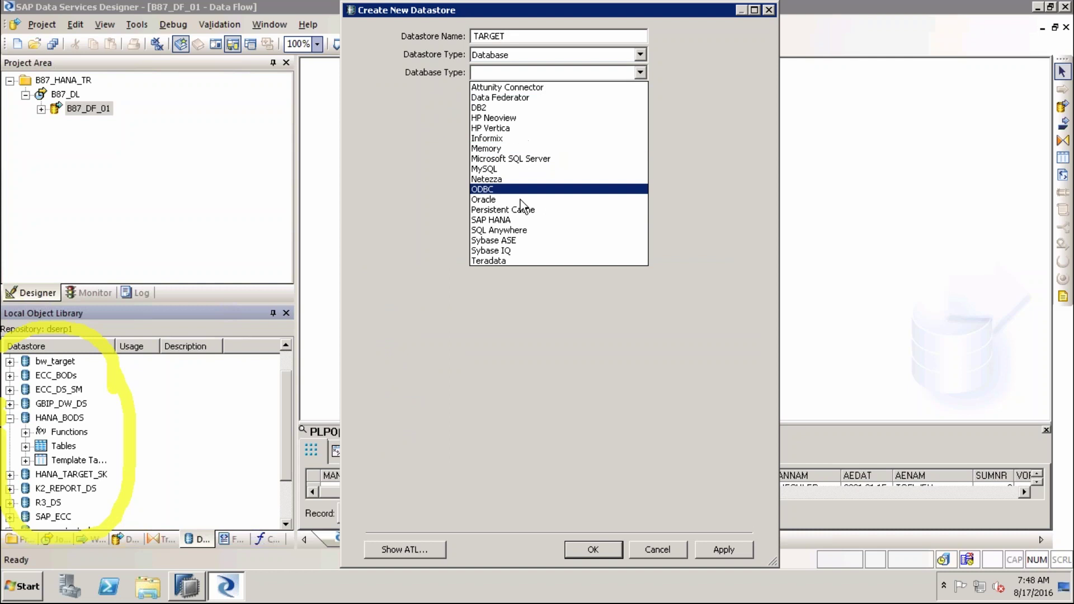
left_click(507, 219)
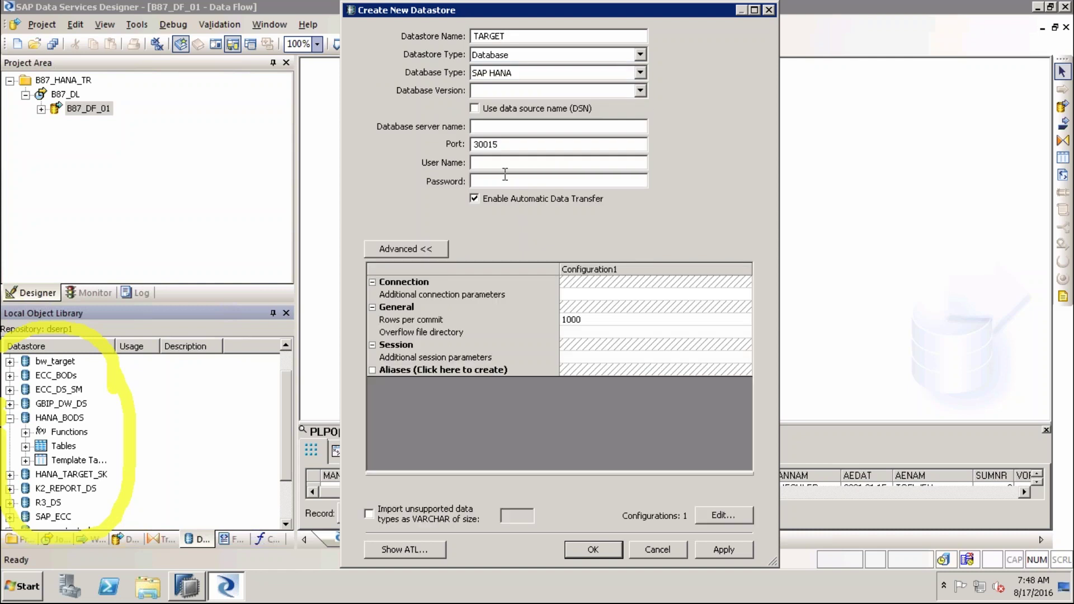
left_click(641, 93)
left_click(591, 107)
Enter server HND, port 30015, the user name and password, then close the form
left_click(560, 126)
type("SYSTEM")
double_click(487, 145)
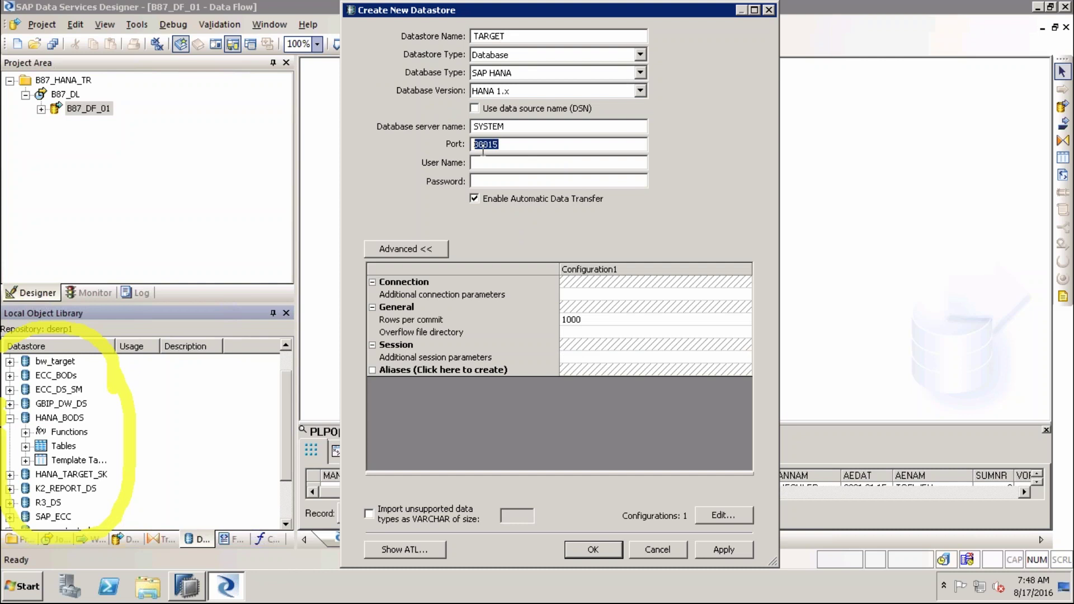
left_click(500, 162)
type("USER")
double_click(492, 126)
type("HND")
left_click(508, 163)
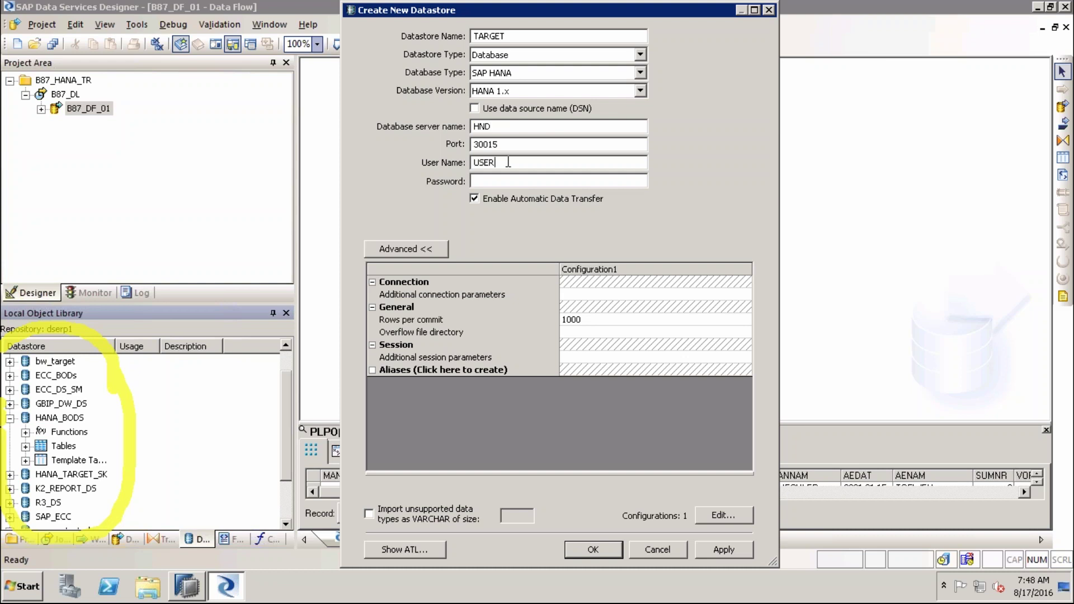
left_click(498, 181)
type("******")
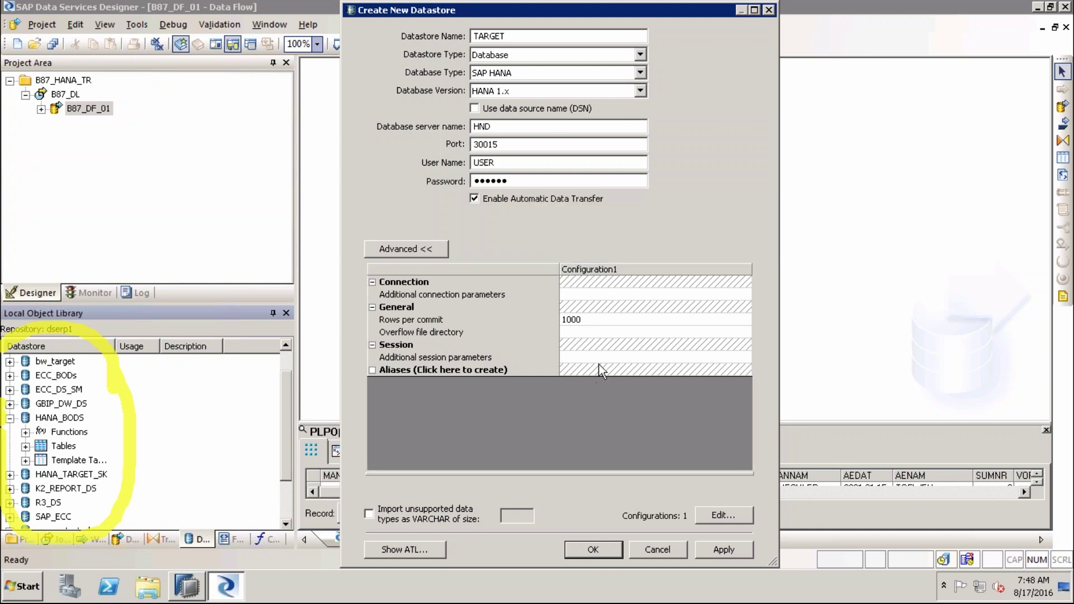
left_click(602, 332)
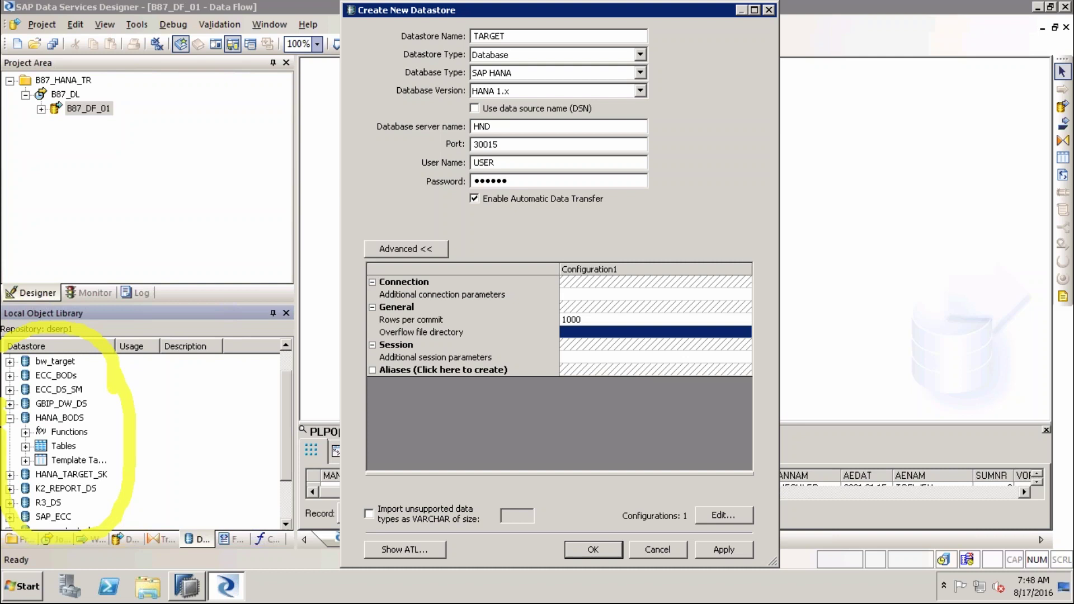
left_click(665, 550)
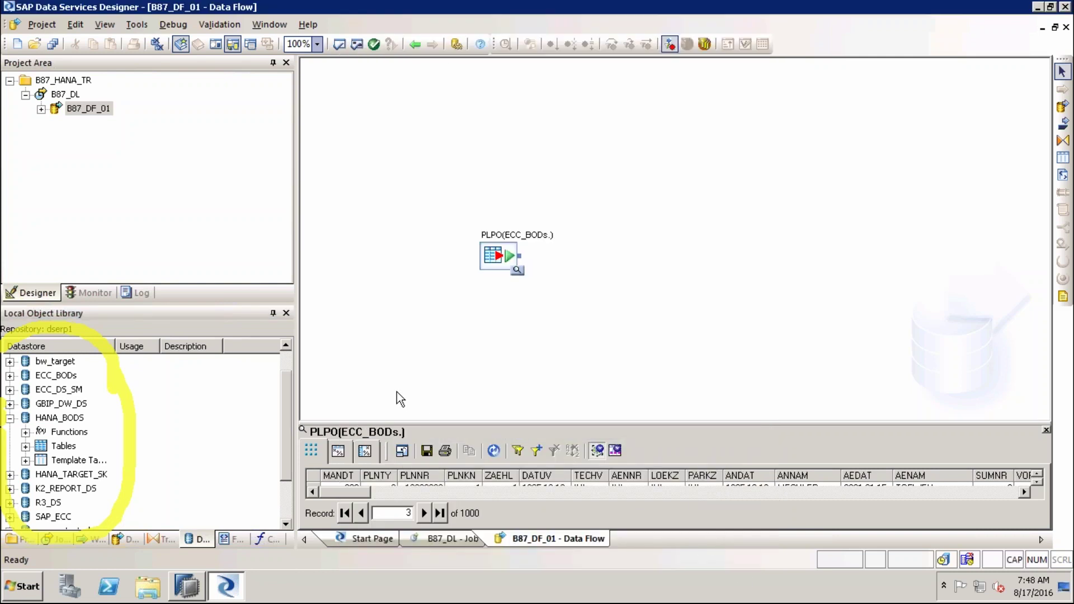
Drag HANA_BODS Template Tables onto the data flow canvas to start a new template table
left_click(56, 420)
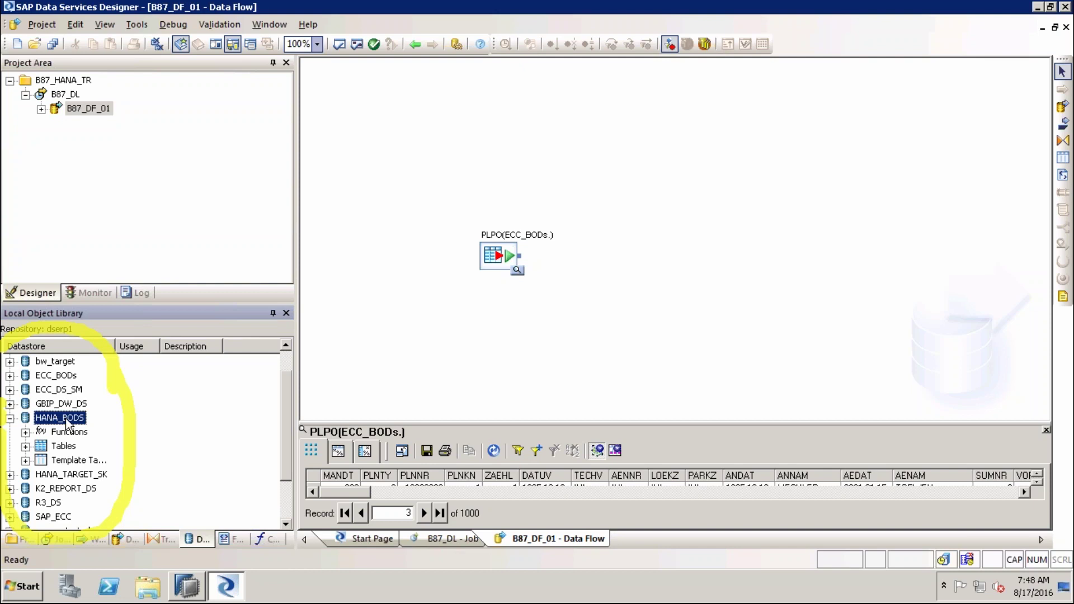
left_click(68, 460)
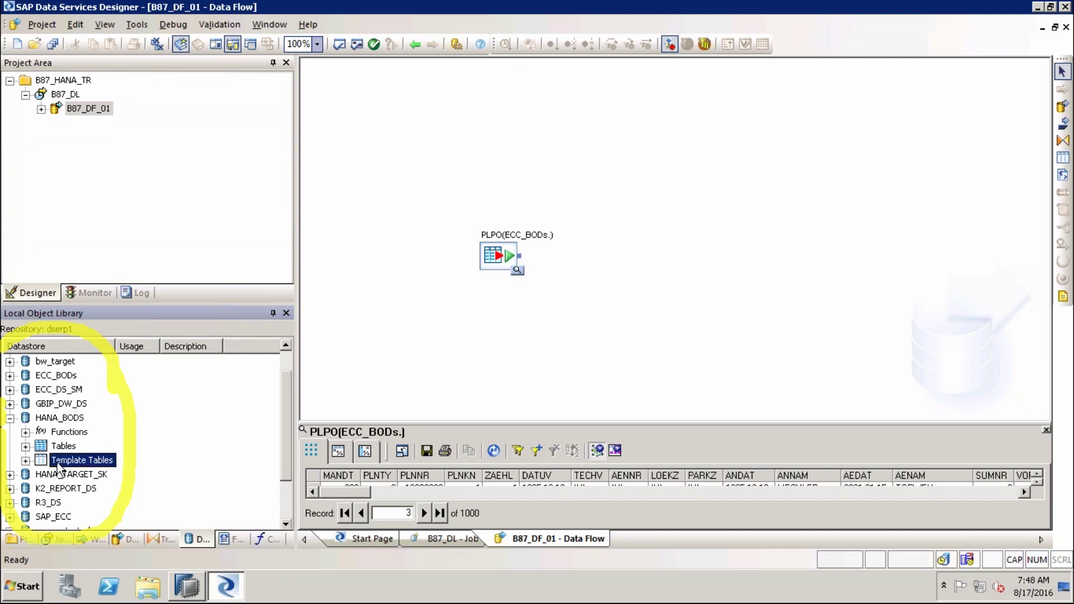
left_click_drag(45, 465, 660, 297)
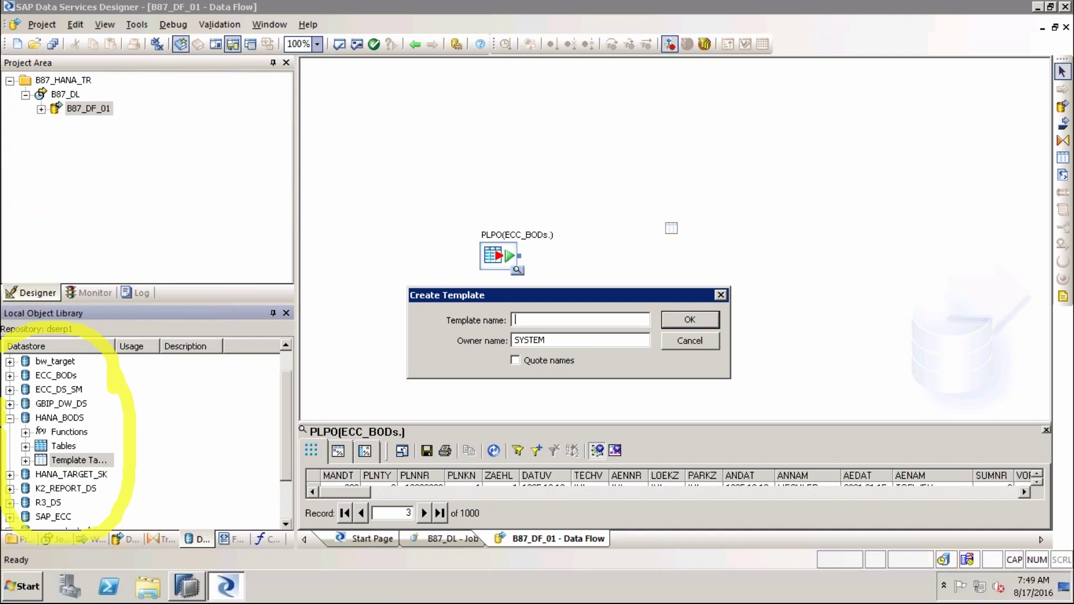
Enter ZHANA_PLPO as the template name
type("HANA_PLPOZ")
Keep owner SYSTEM for the template, then expand H10 (SYSTEM) in SAP HANA Studio
left_click_drag(515, 320, 597, 331)
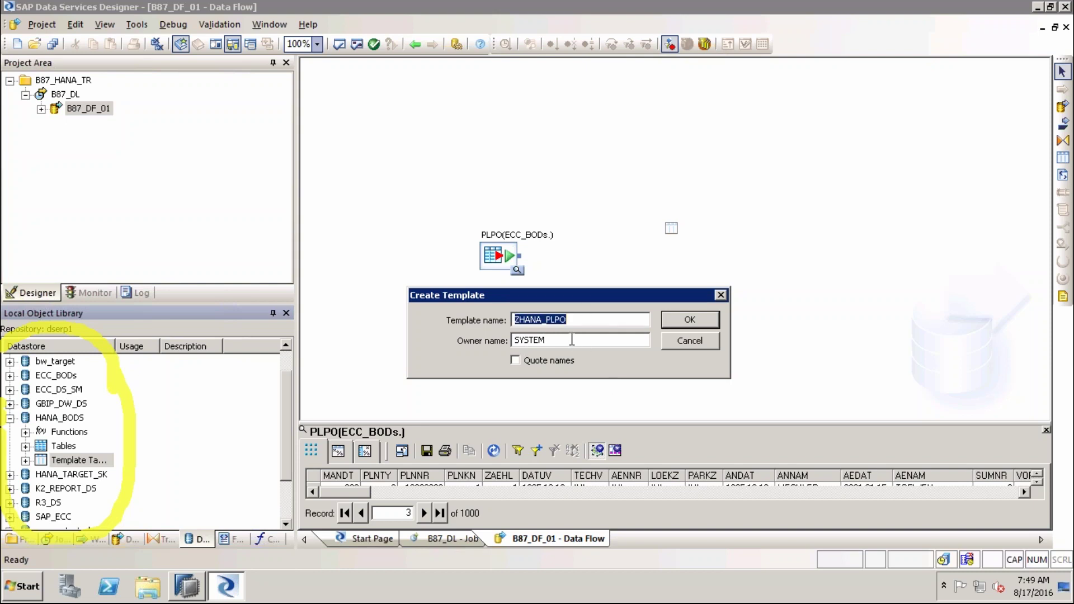
left_click_drag(552, 339, 507, 339)
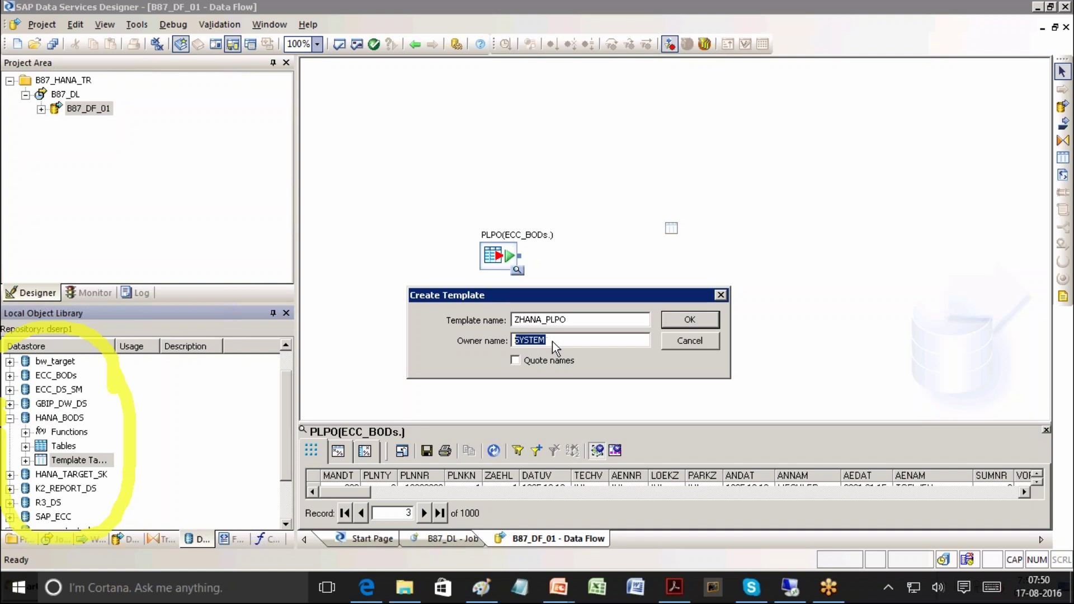
left_click(577, 320)
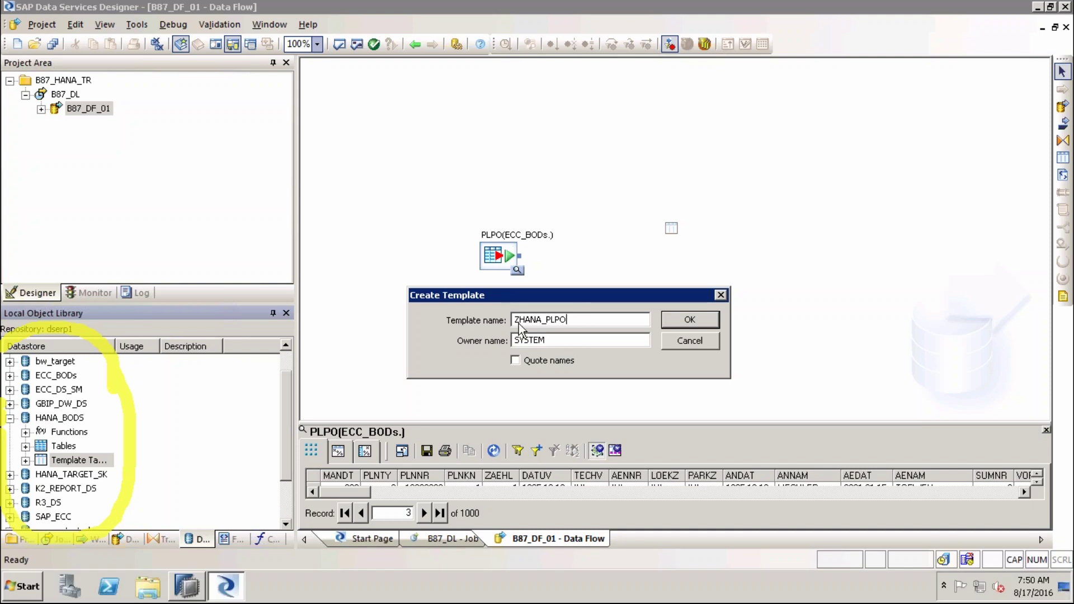
left_click_drag(581, 321, 516, 325)
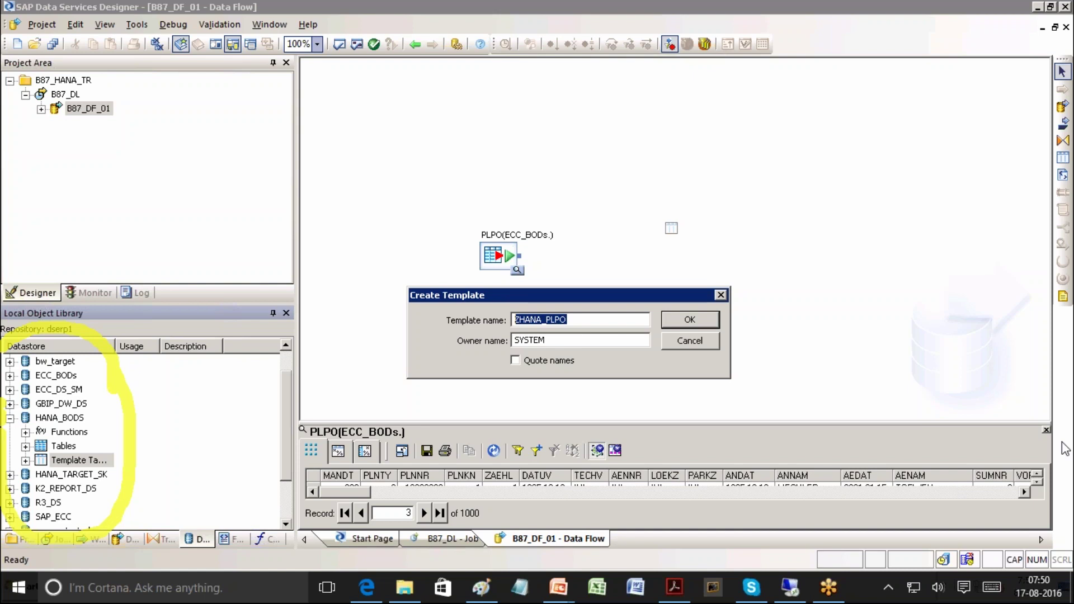
left_click_drag(583, 341, 507, 341)
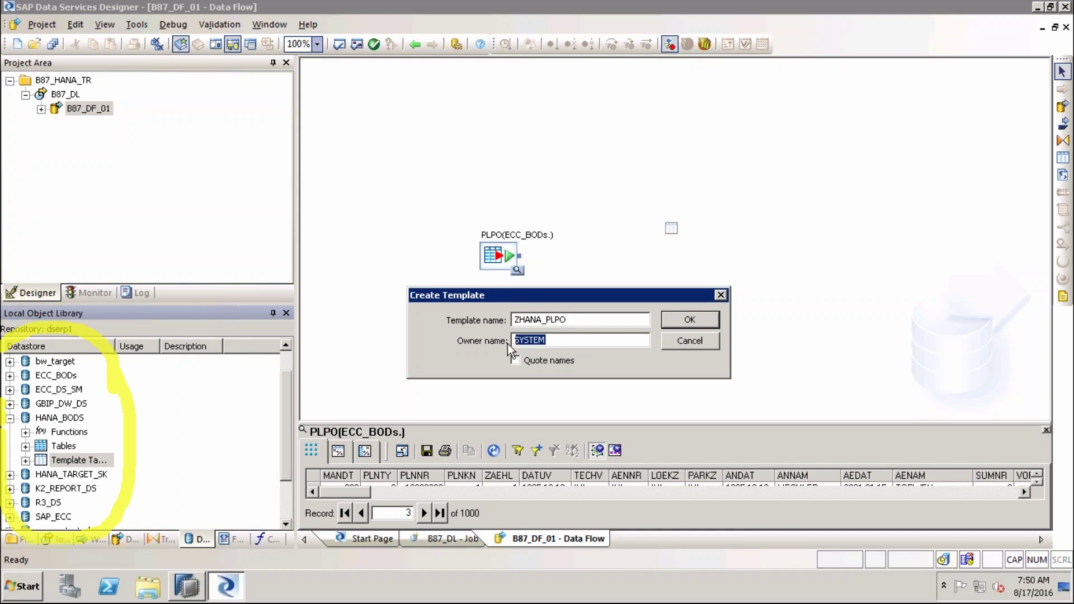
left_click(193, 588)
left_click(13, 129)
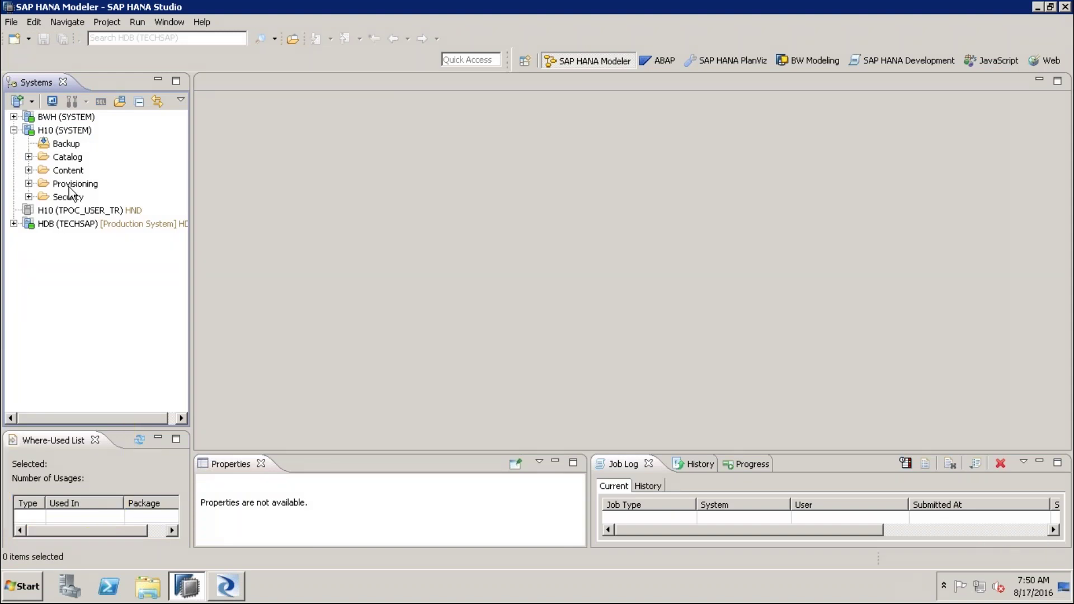
Expand the H10 Catalog and scroll down to the schemas starting with S
left_click(69, 158)
left_click(28, 157)
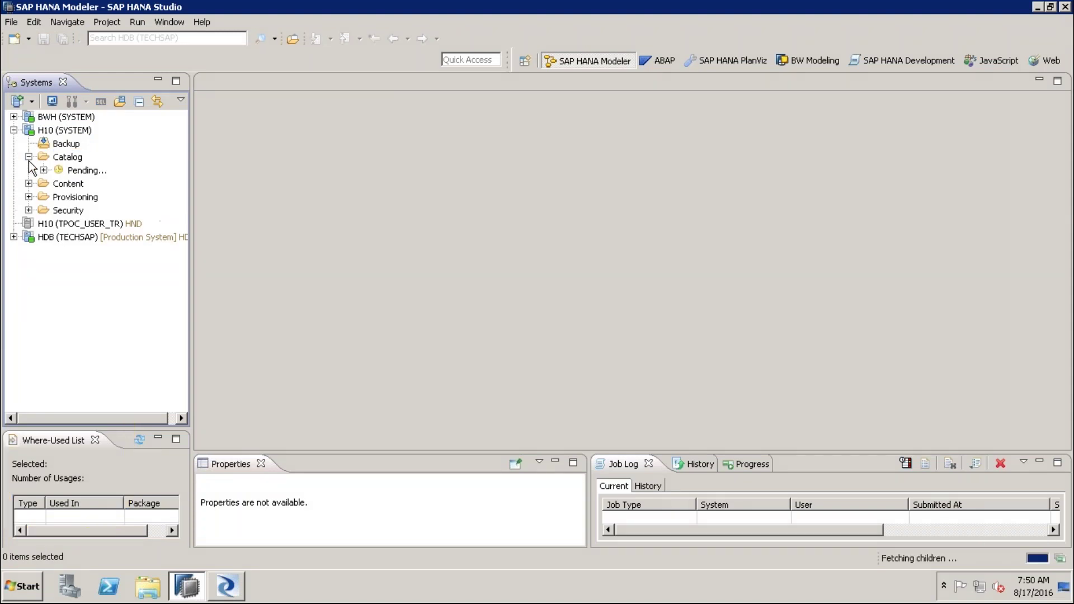
left_click(96, 344)
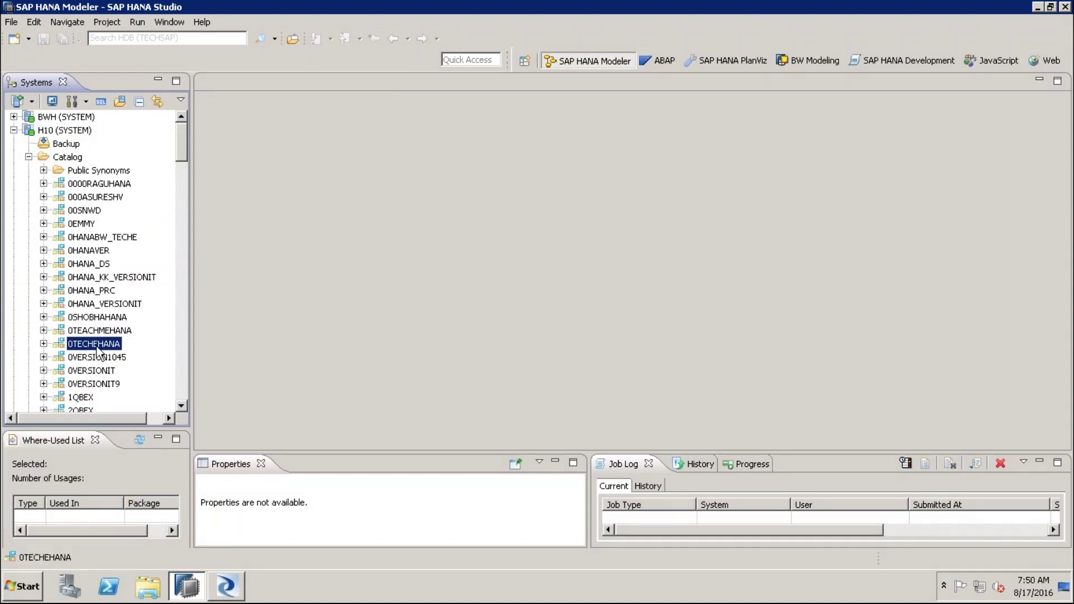
key("s")
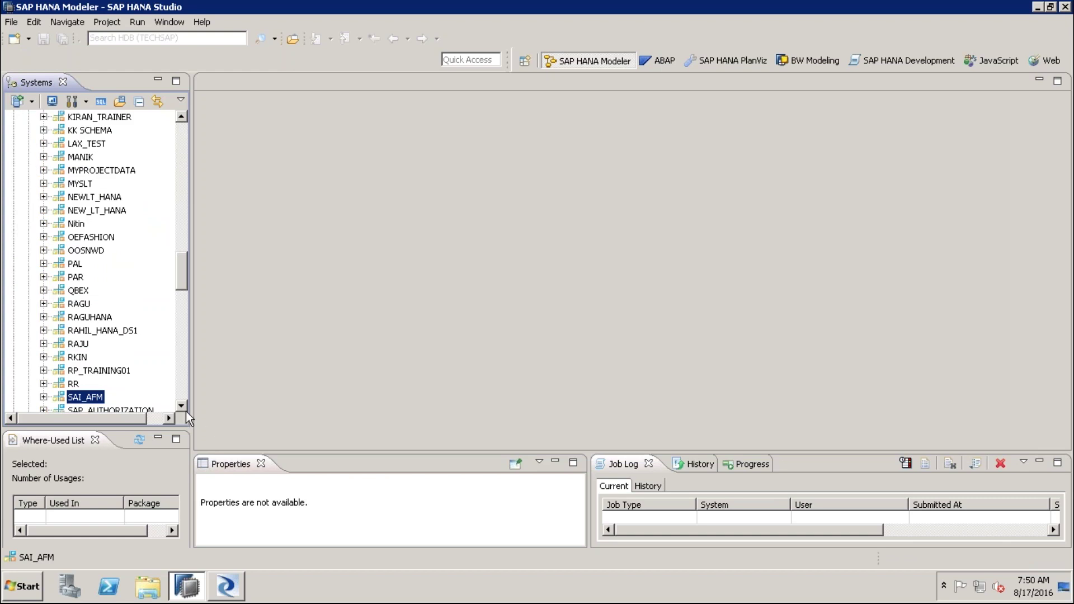
scroll(186, 407, "down", 5)
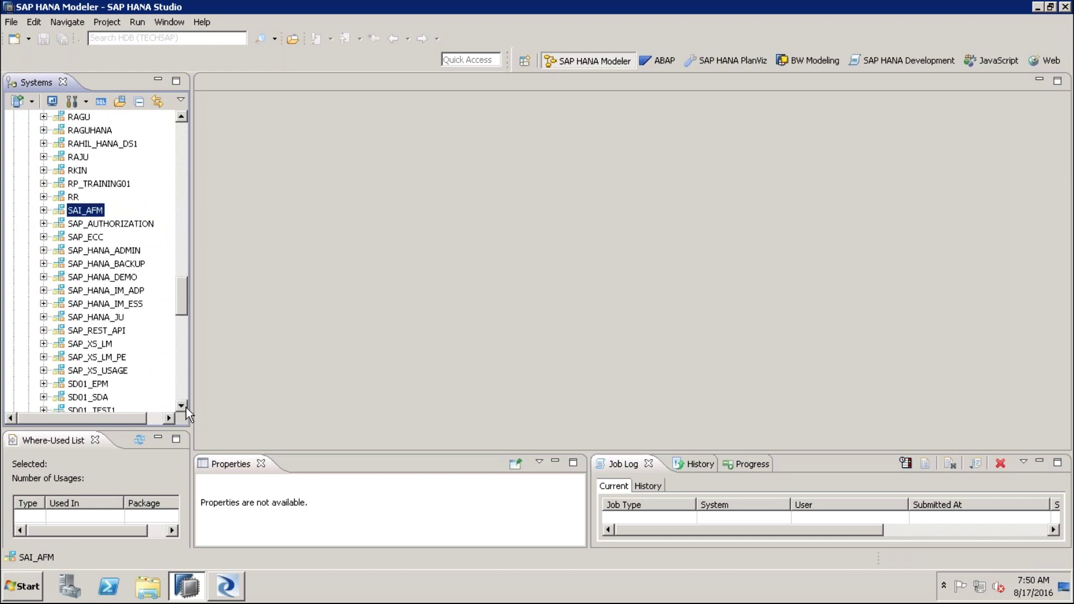
scroll(186, 407, "down", 4)
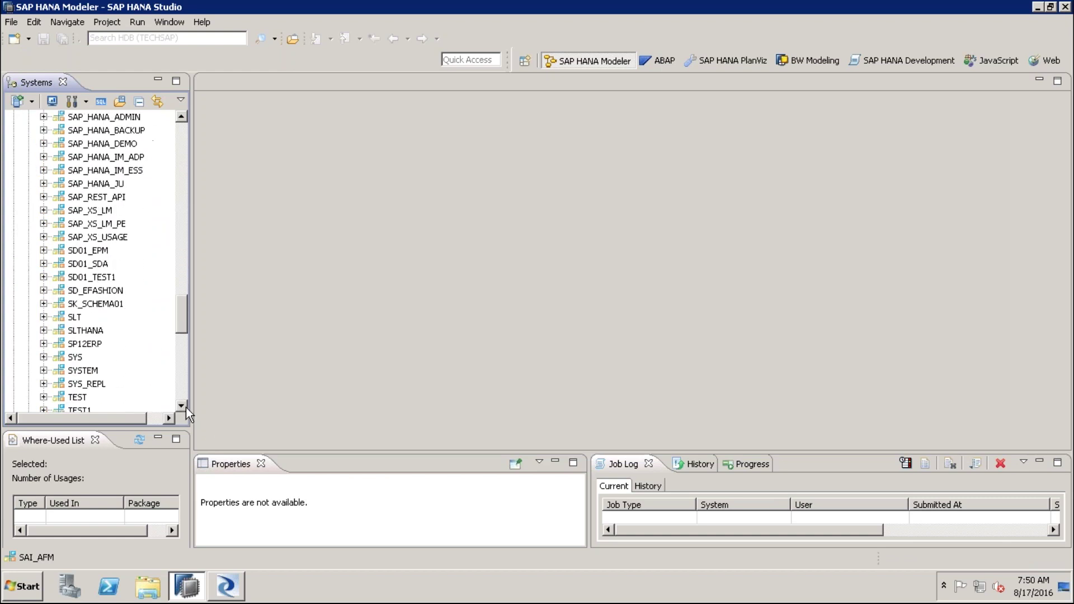
scroll(186, 407, "down", 1)
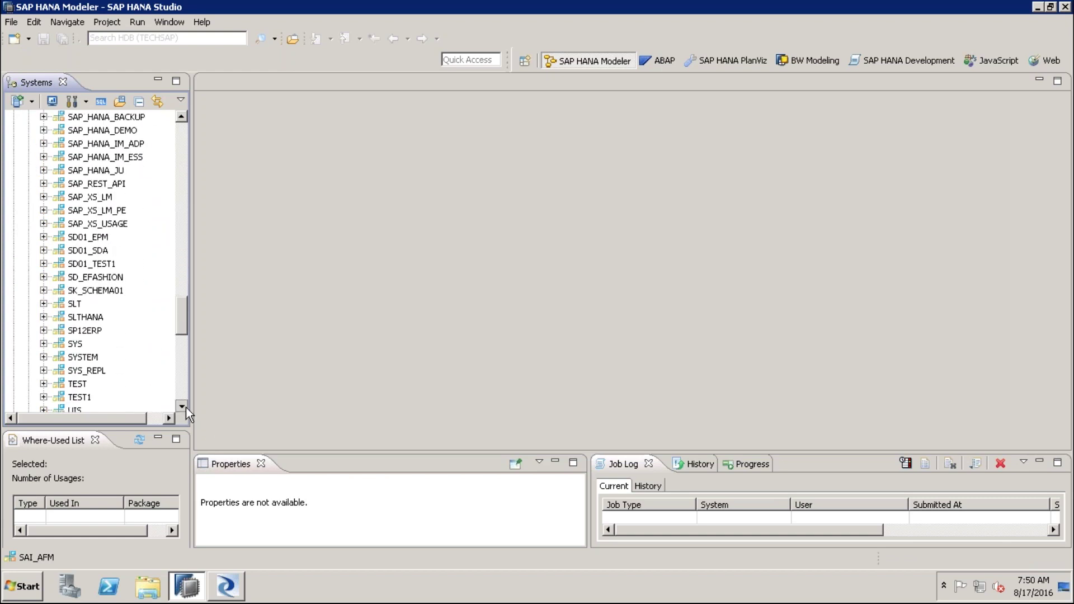
scroll(185, 407, "down", 1)
Expand the SYSTEM schema and its Tables folder listing 578 tables, then return to Designer
left_click(88, 318)
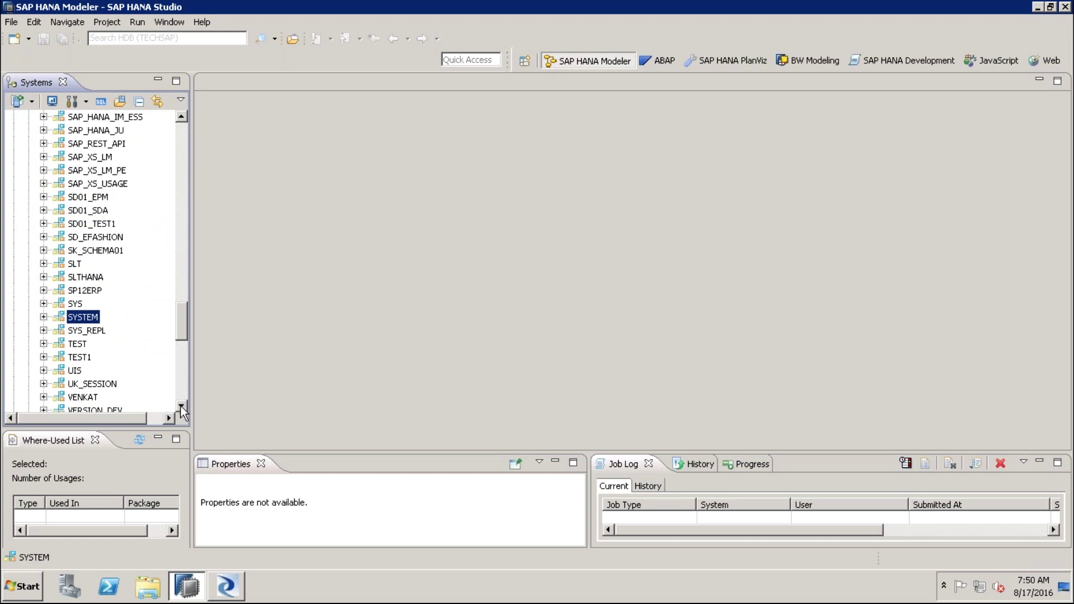
scroll(183, 408, "down", 3)
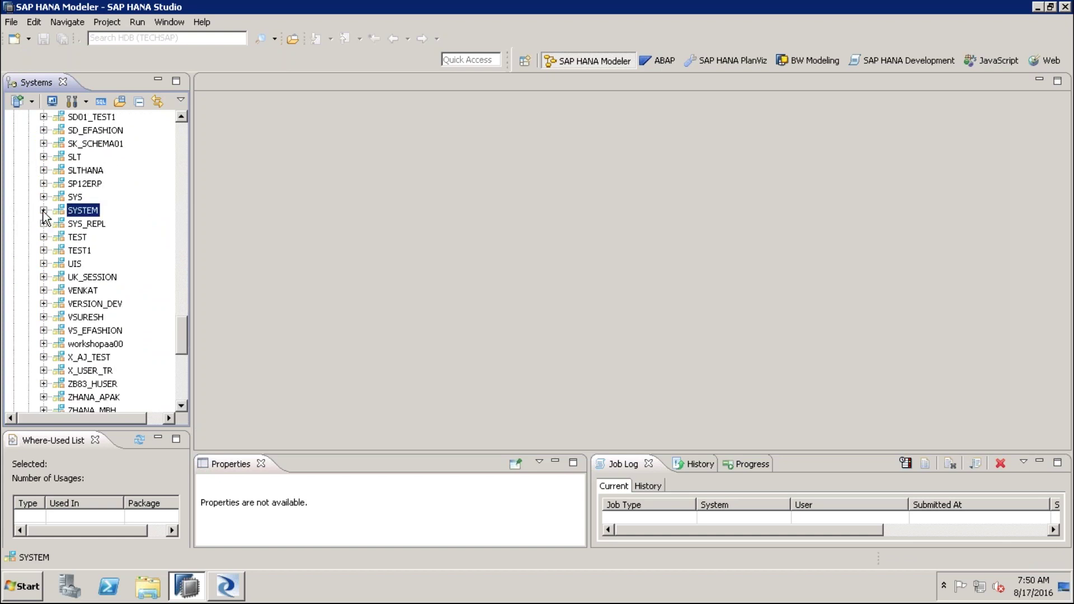
left_click(44, 210)
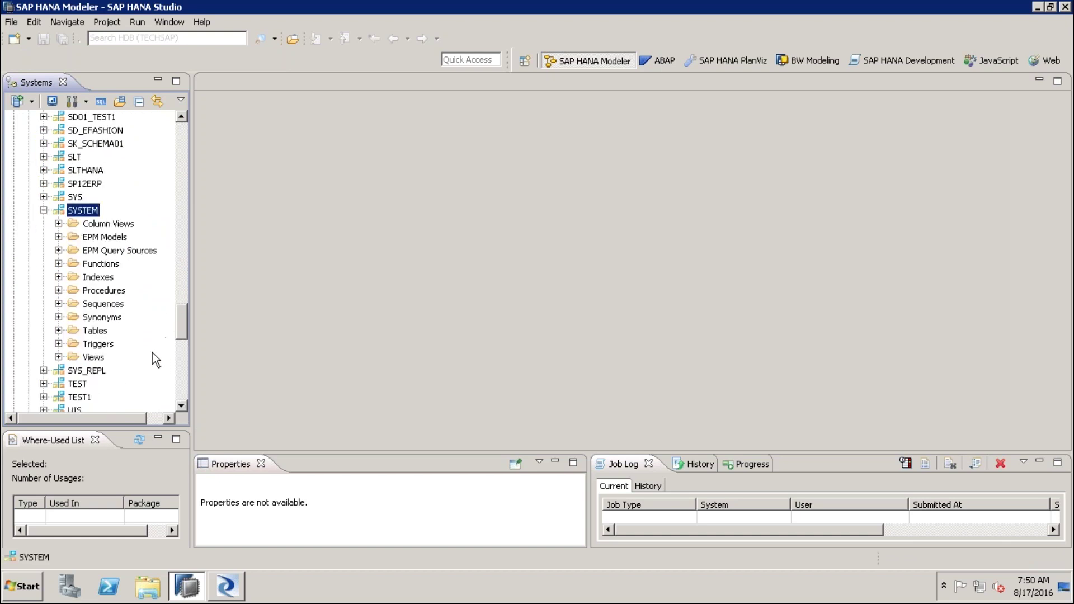
left_click(96, 331)
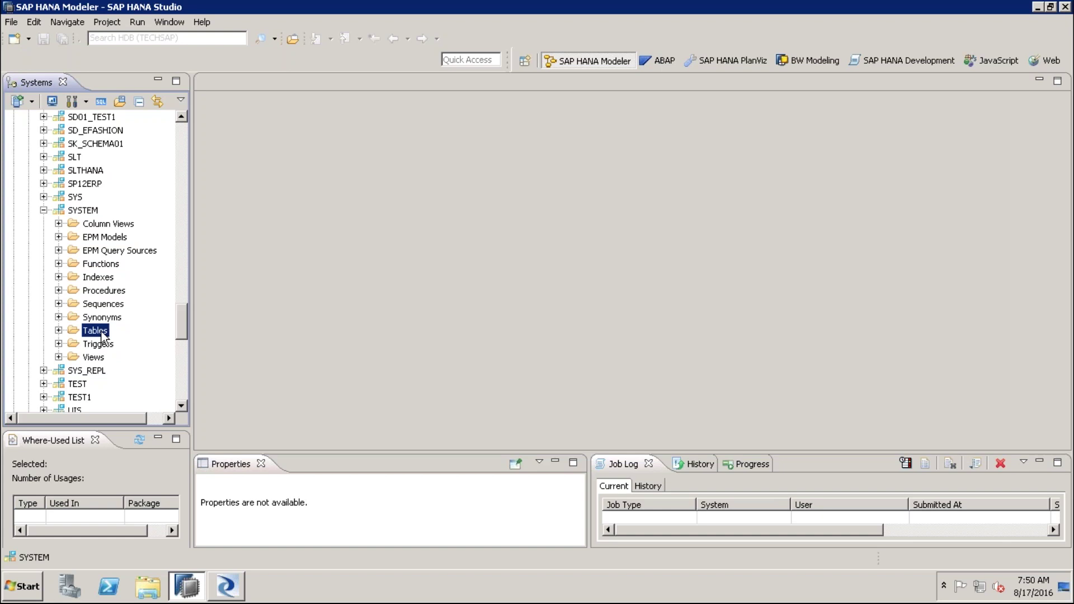
left_click(59, 332)
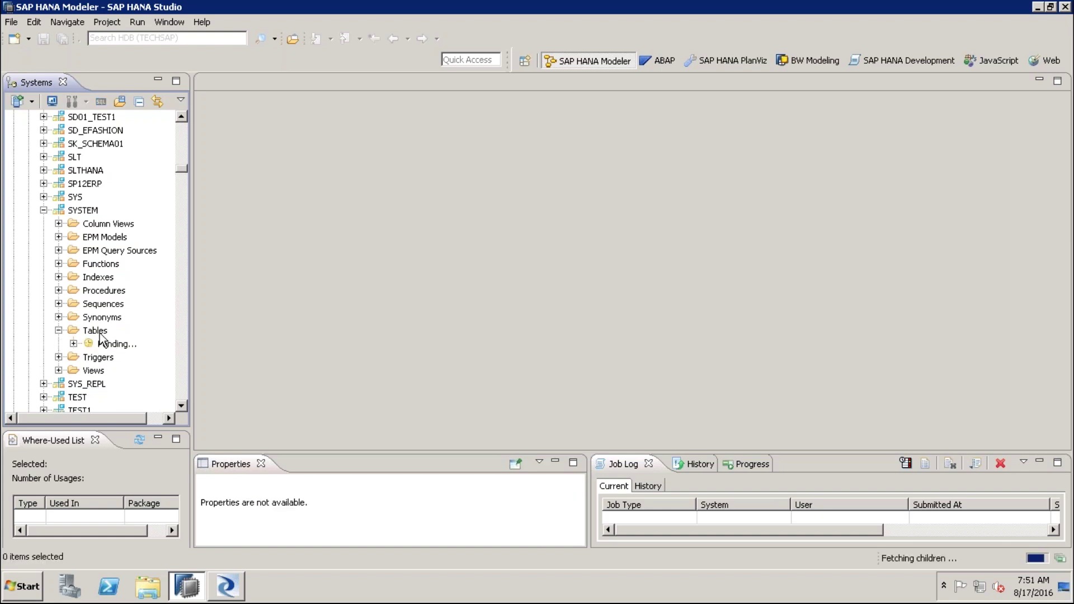
left_click(226, 585)
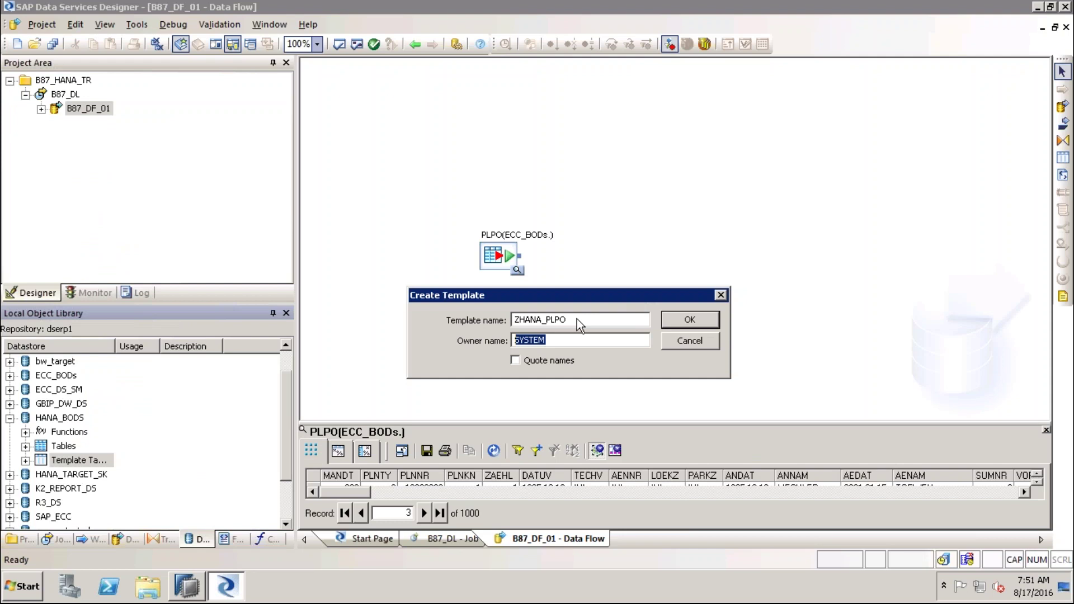
Confirm the ZHANA_PLPO template table so it lands beside the PLPO source
left_click_drag(577, 319, 499, 322)
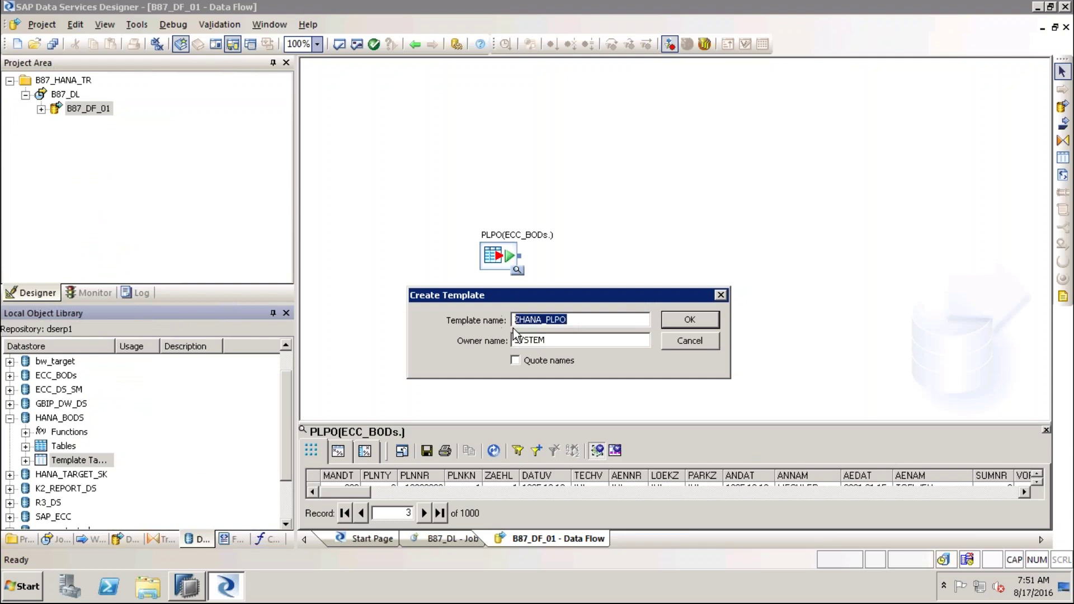
left_click(694, 322)
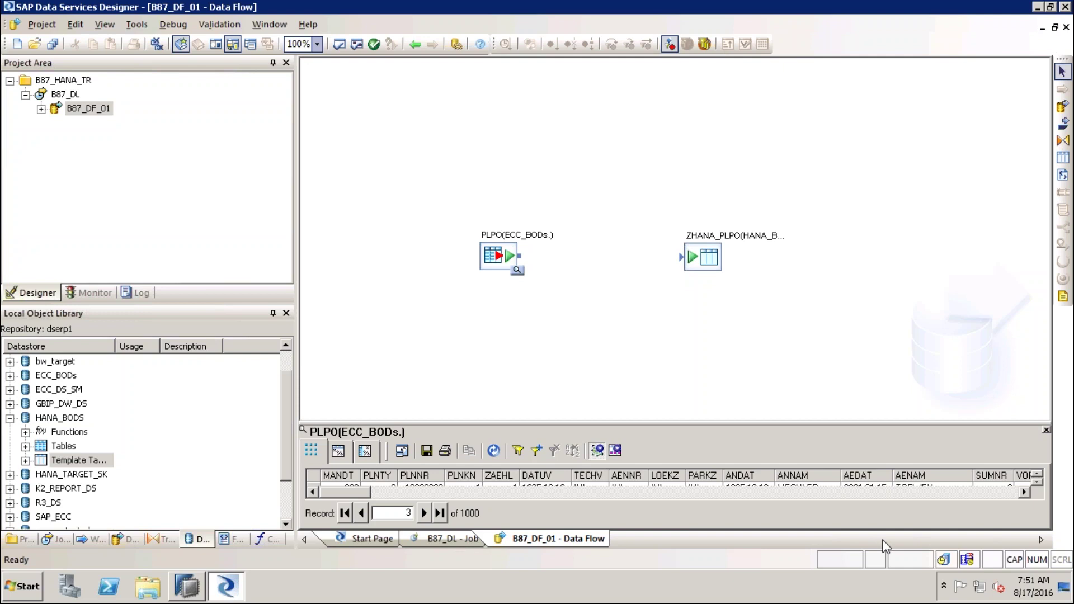
mouse_move(953, 141)
left_mouse_down()
mouse_move(1031, 129)
mouse_move(1027, 147)
left_mouse_up()
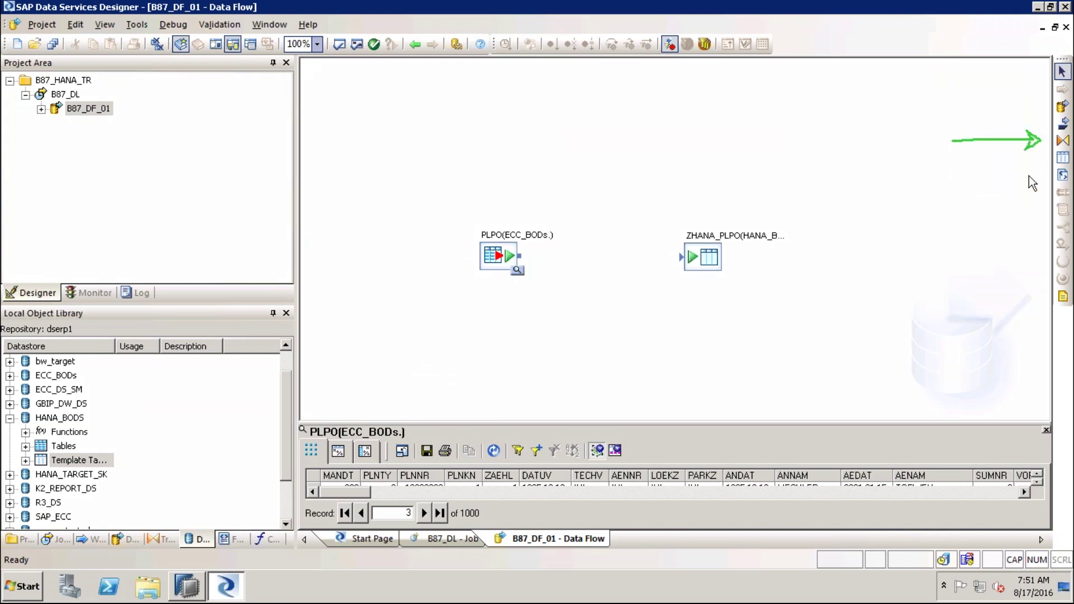
Place a Query transform between source and target and name it MAPPING
left_click(1063, 140)
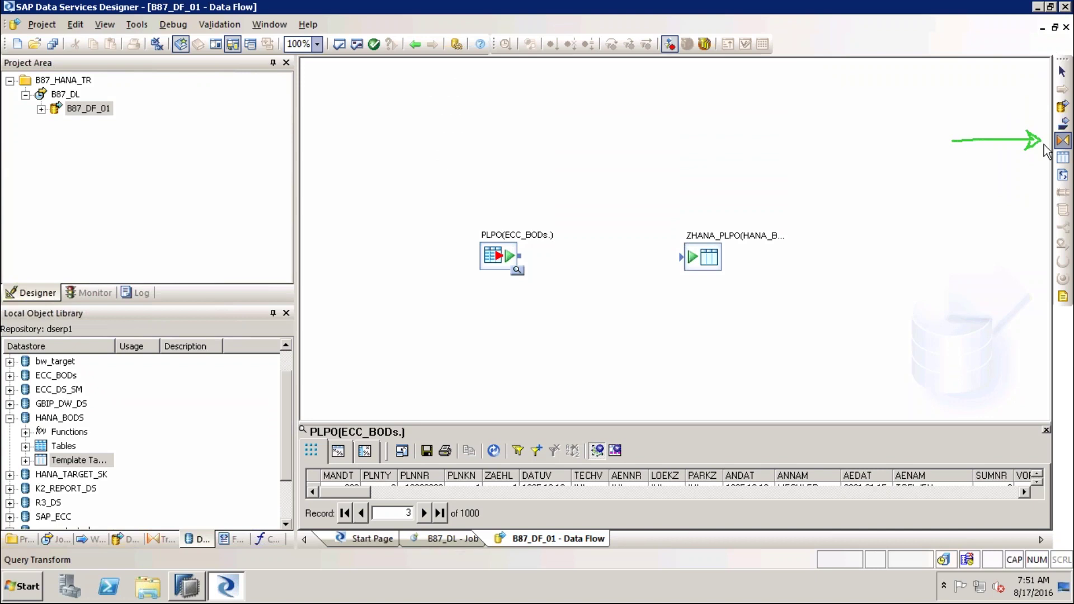
left_click(587, 252)
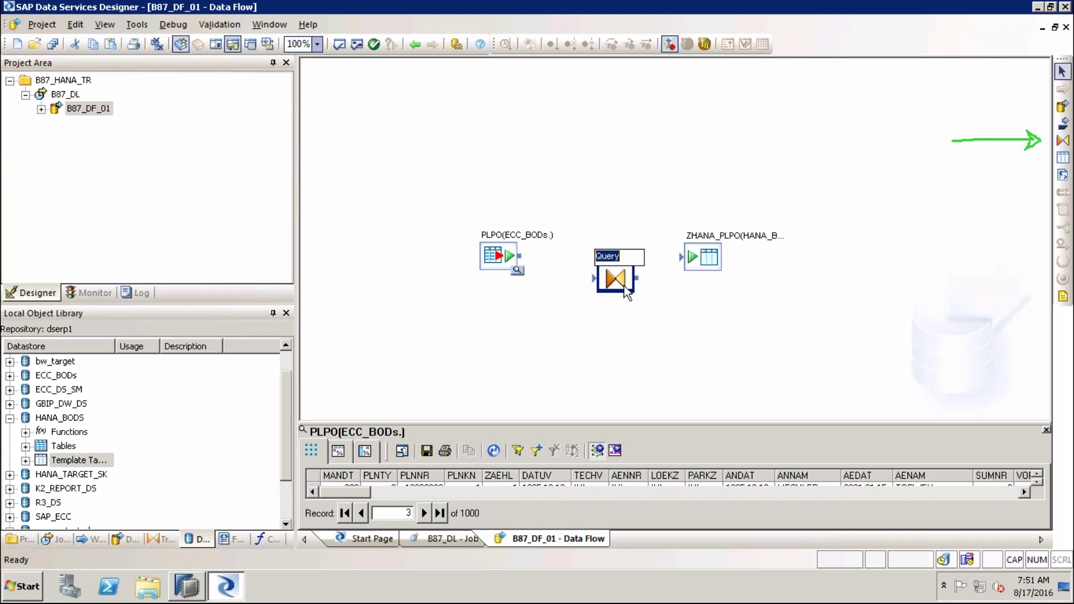
type("MAPPING")
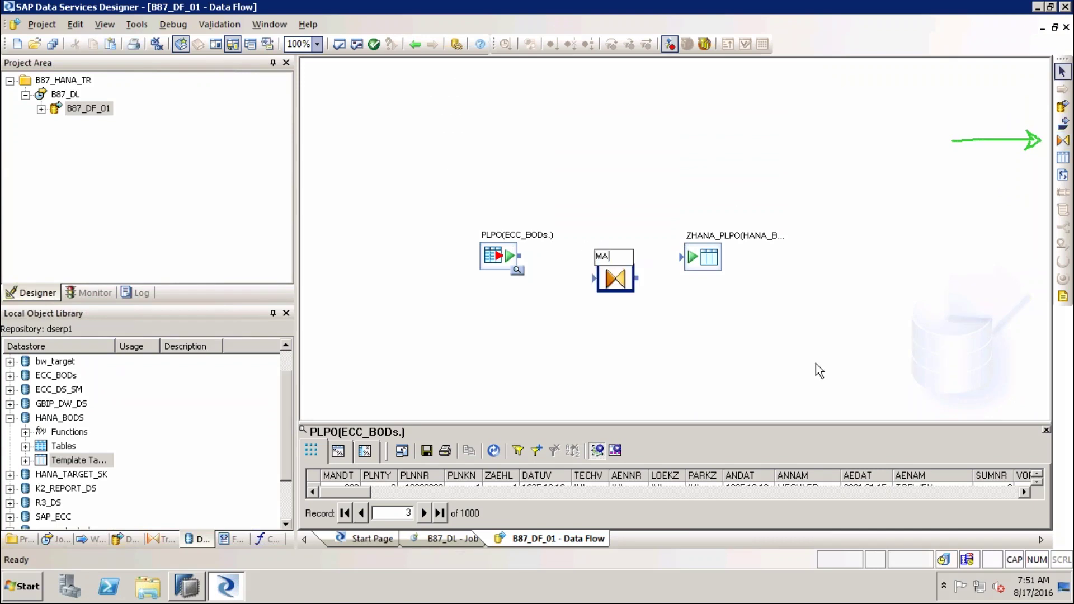
left_click(818, 370)
Connect PLPO to MAPPING and MAPPING to the ZHANA_PLPO target
left_click_drag(723, 257, 749, 253)
left_click(837, 361)
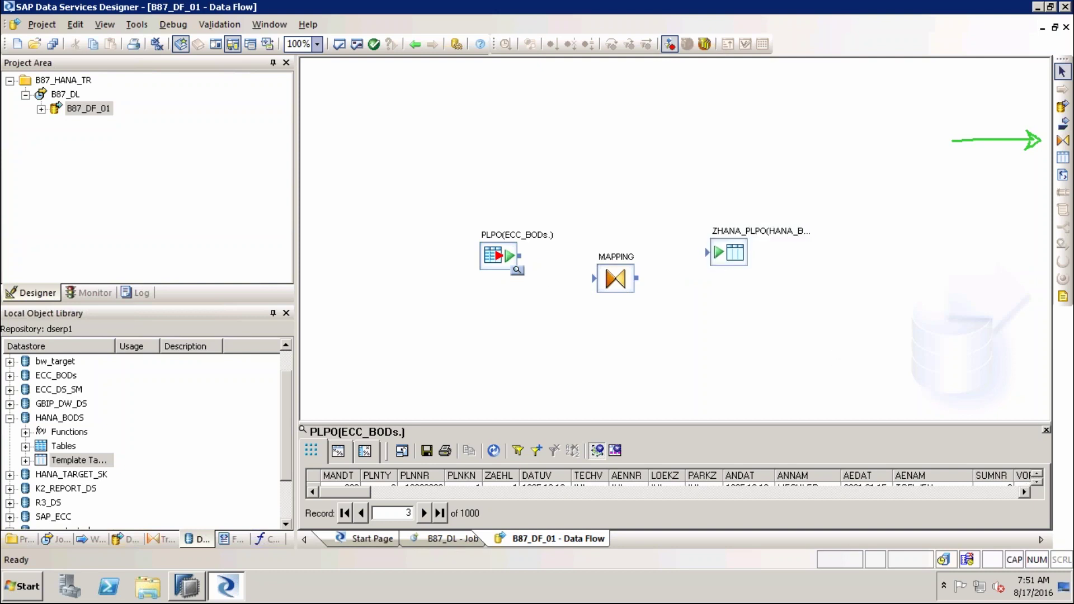
left_click_drag(520, 258, 543, 265)
left_click_drag(543, 264, 593, 278)
left_click_drag(642, 284, 713, 258)
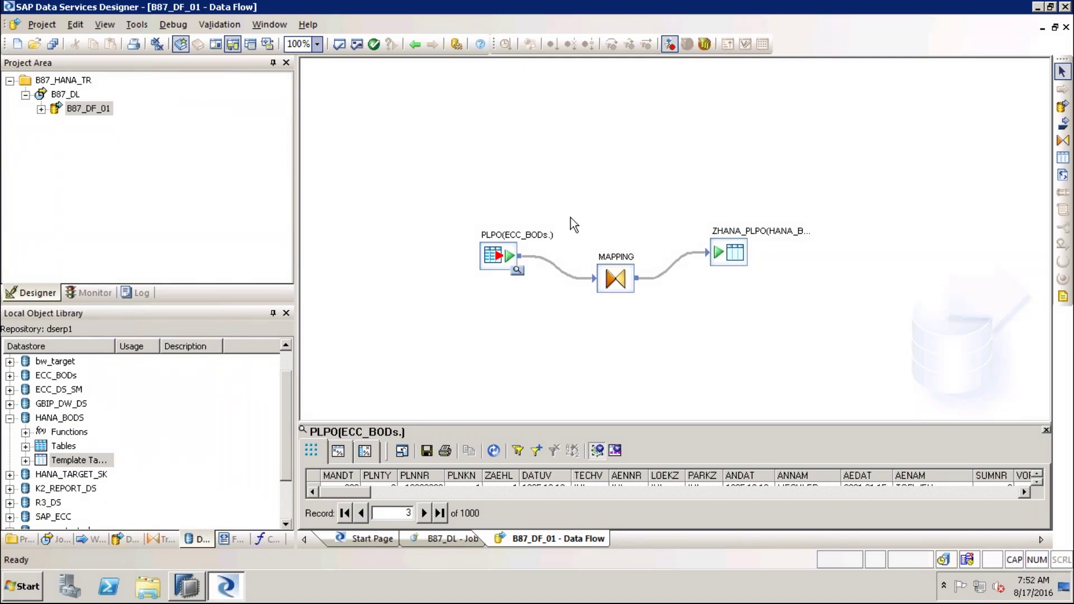
left_click(622, 285)
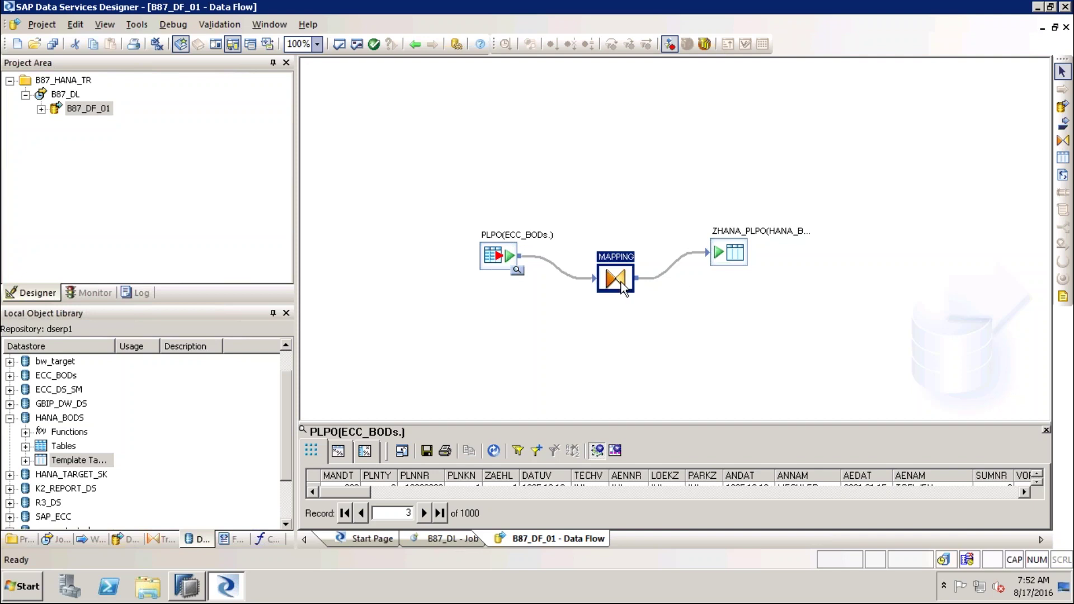
Open the MAPPING Query Editor with PLPO input and empty output schema, rearranging its panes
double_click(622, 285)
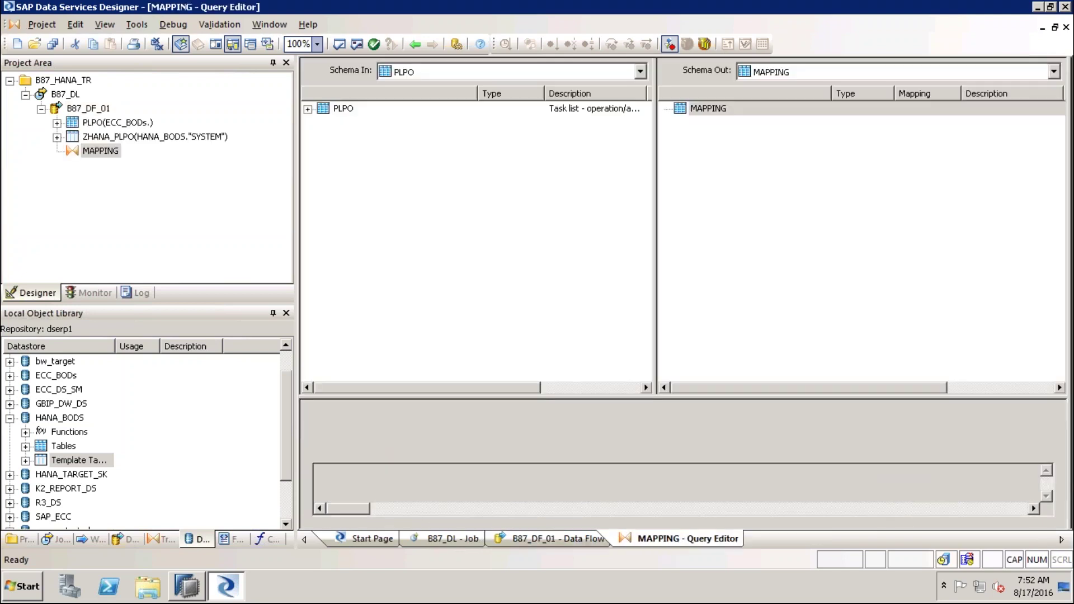
key("ctrl+2")
mouse_move(413, 177)
left_mouse_down()
mouse_move(371, 197)
mouse_move(380, 247)
mouse_move(493, 238)
left_mouse_up()
left_click_drag(526, 163, 549, 224)
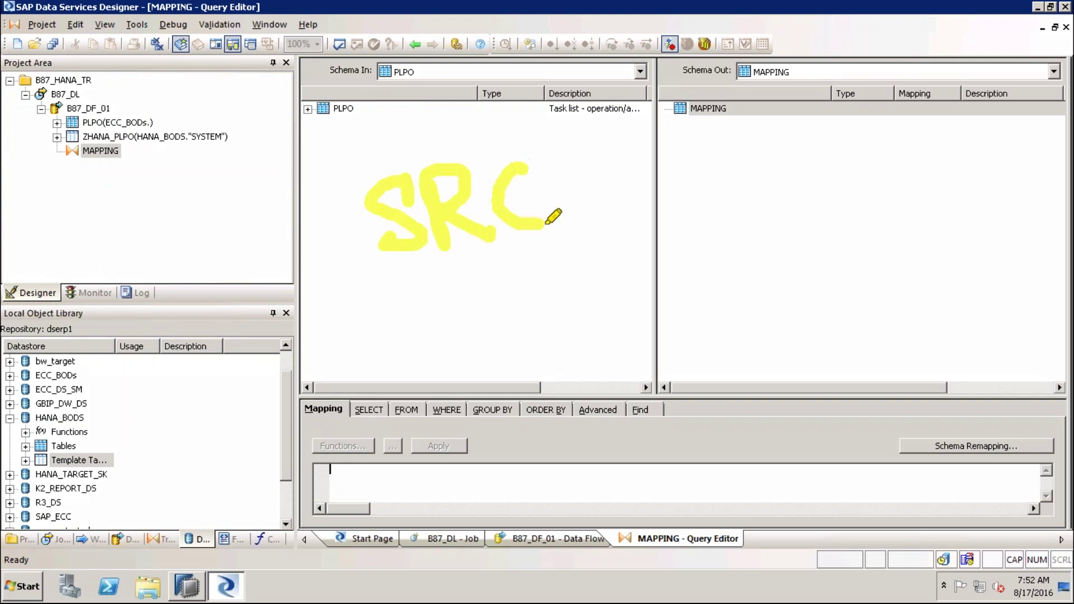
left_click_drag(697, 165, 693, 227)
mouse_move(660, 181)
left_mouse_down()
mouse_move(719, 170)
mouse_move(738, 224)
mouse_move(744, 191)
mouse_move(782, 168)
mouse_move(839, 238)
left_mouse_up()
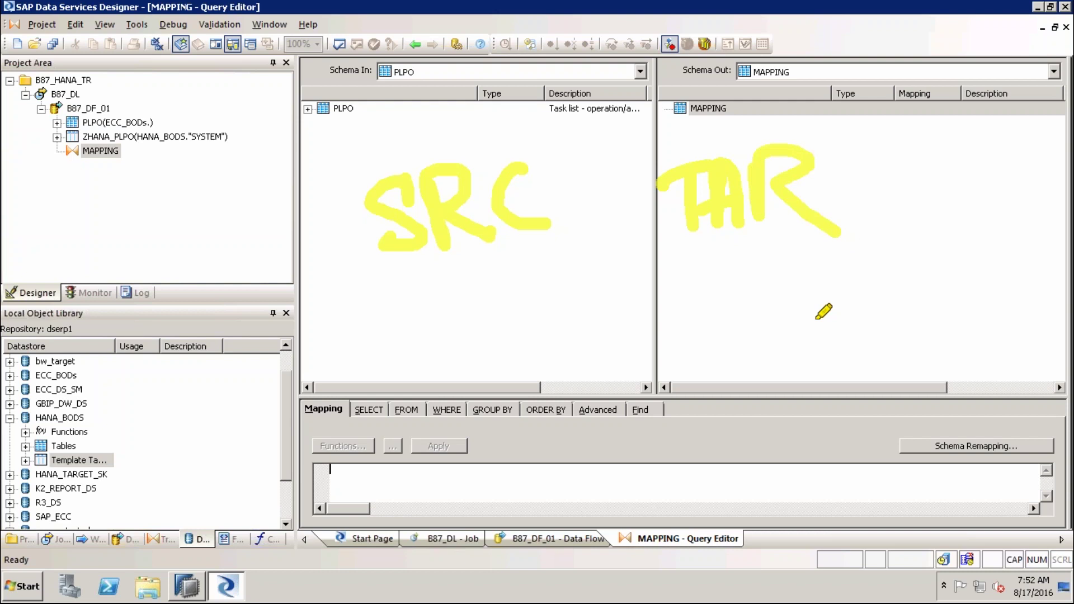
left_click(757, 275)
Adjust the column widths in the input and output schema panes
left_click_drag(426, 282, 521, 282)
left_click_drag(427, 303, 498, 303)
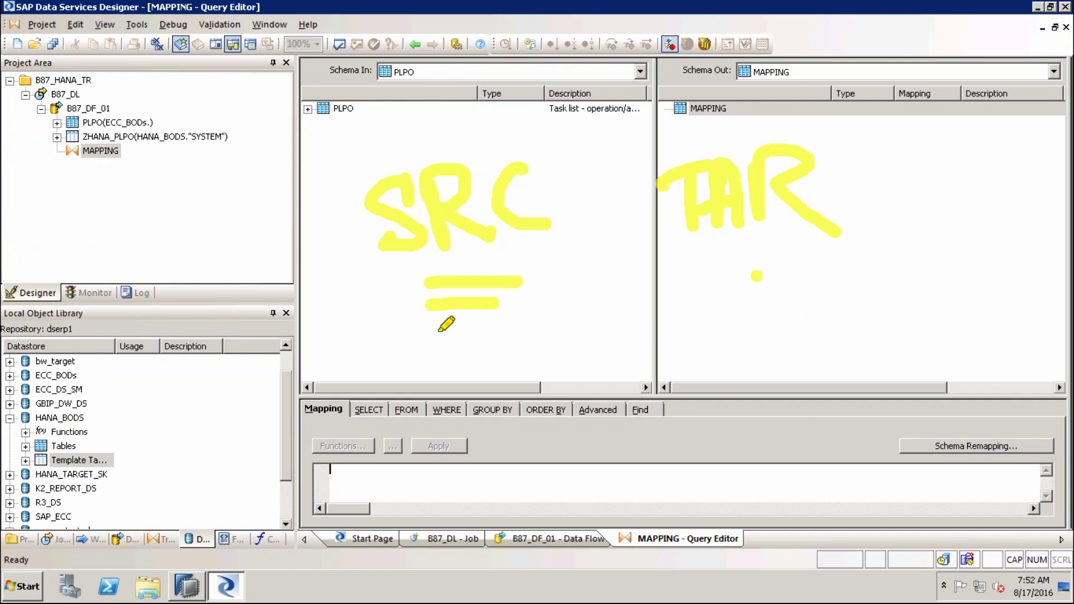
left_click_drag(408, 341, 534, 338)
left_click_drag(702, 275, 825, 275)
left_click_drag(722, 304, 786, 302)
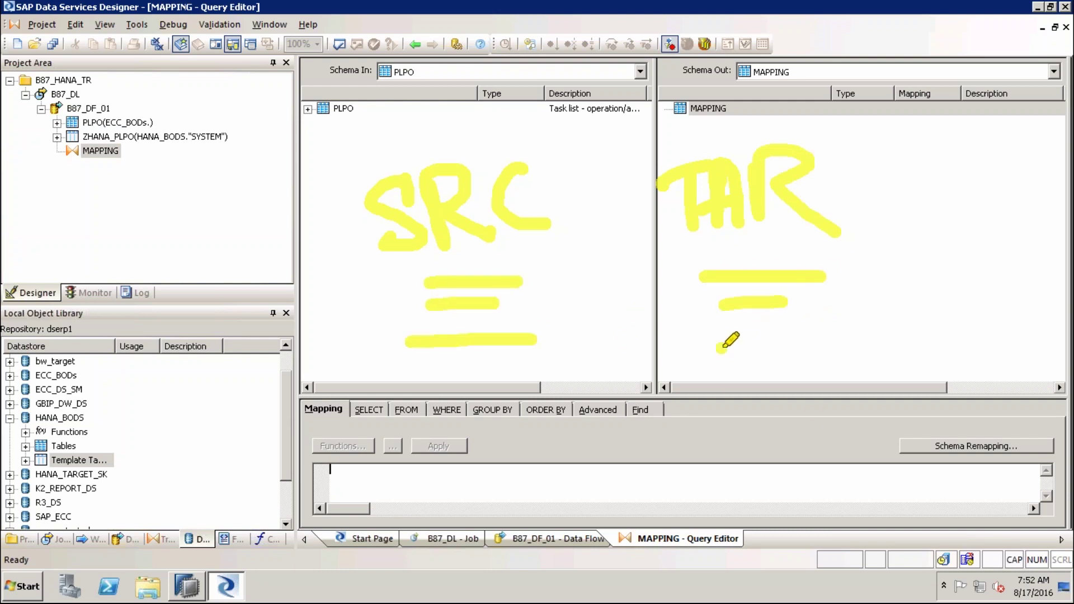
left_click_drag(719, 348, 792, 347)
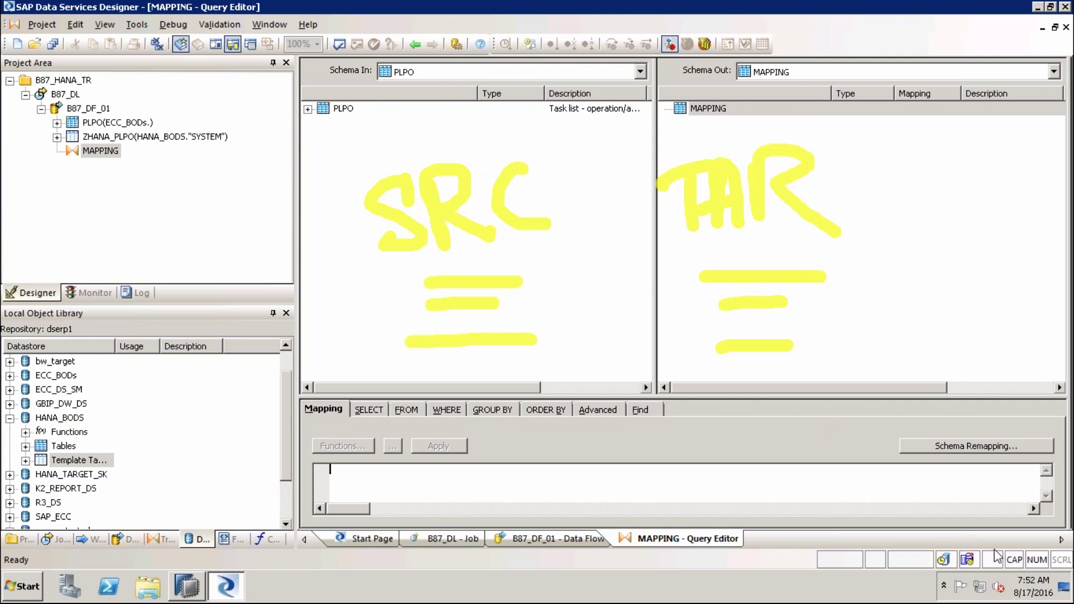
key("Escape")
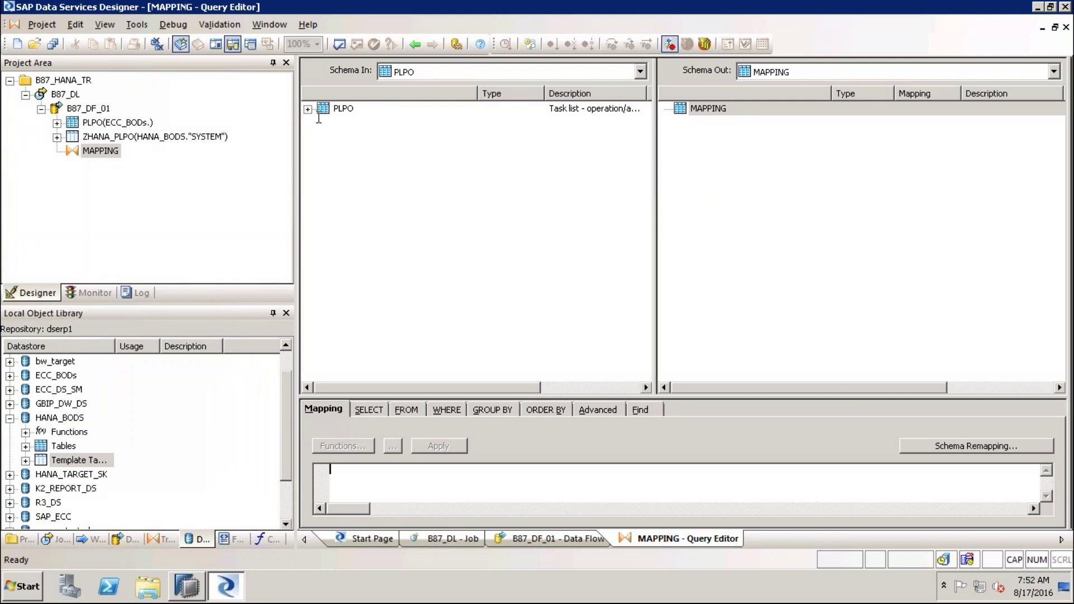
Expand PLPO's column list in Schema In and narrow the name column to reveal Content Type
left_click(307, 108)
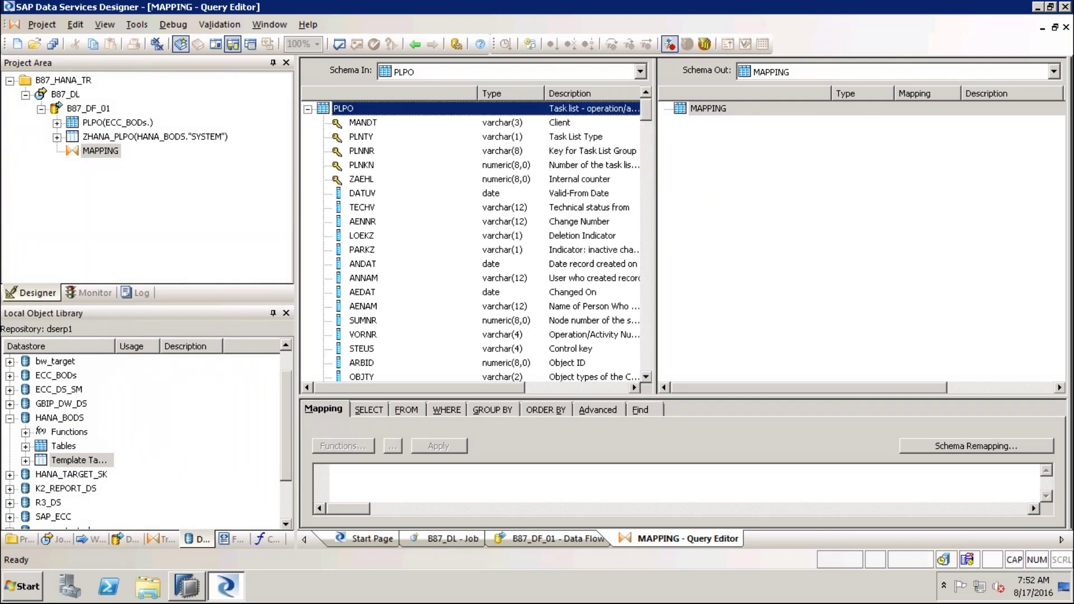
left_click_drag(477, 93, 409, 119)
left_click(381, 126)
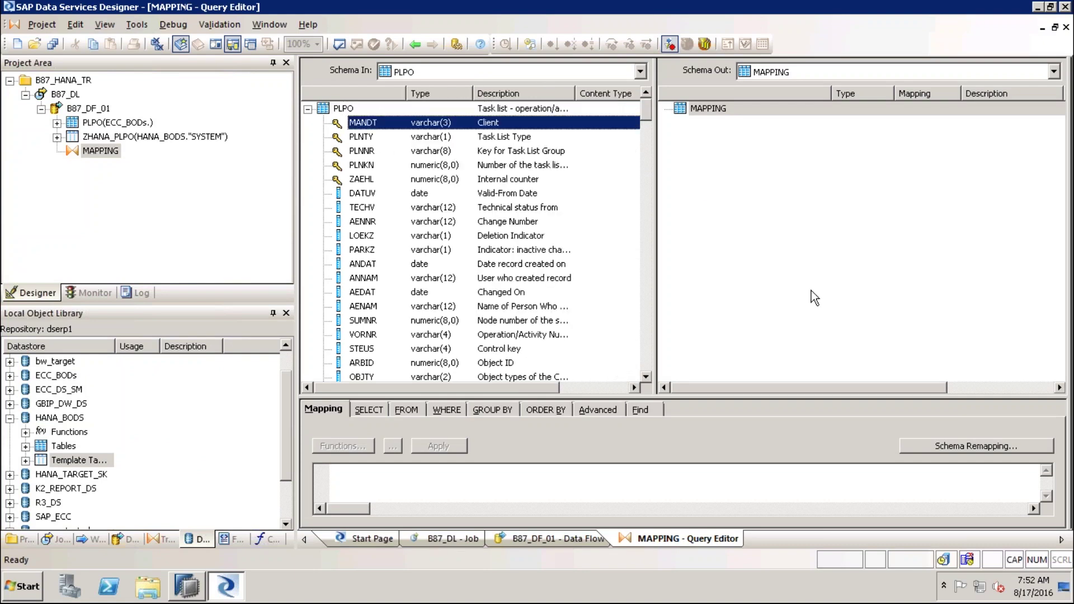
key("shift+Down")
key("shift+Down")
key("shift+Down")
key("shift+Down")
key("shift+Down")
key("shift+Down")
key("shift+Down")
key("shift+Down")
key("shift+Down")
key("shift+Down")
key("shift+Down")
key("shift+Down")
key("shift+Down")
key("shift+Down")
key("shift+Down")
key("shift+Down")
key("shift+Down")
key("shift+Down")
key("shift+Down")
key("shift+Down")
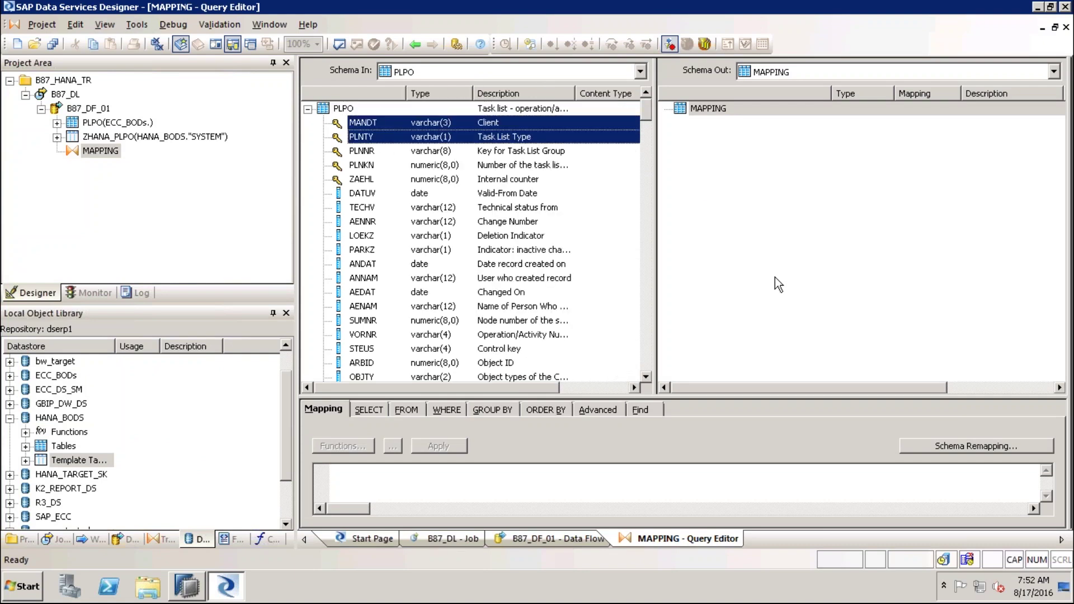
key("shift+Down")
key("shift+Down")
key("shift+Down")
key("shift+Down")
key("shift+Down")
key("shift+Down")
key("shift+Down")
key("shift+Down")
key("shift+Down")
key("shift+Down")
key("shift+Down")
key("shift+Down")
key("shift+Down")
key("shift+Down")
key("shift+Down")
key("shift+Down")
key("shift+Down")
key("shift+Down")
key("shift+Down")
key("shift+Down")
key("shift+Down")
key("shift+Down")
key("shift+Down")
key("shift+Down")
key("shift+Down")
key("shift+Down")
key("shift+Down")
key("shift+Down")
key("shift+Down")
key("shift+Down")
key("shift+Down")
key("shift+Down")
key("shift+Down")
key("shift+Down")
key("shift+Down")
key("shift+Down")
key("shift+Down")
key("shift+Down")
key("shift+Down")
key("shift+Down")
key("shift+Down")
key("shift+Down")
key("shift+Down")
key("shift+Down")
key("shift+Down")
key("shift+Down")
key("shift+Down")
key("shift+Down")
key("shift+Down")
key("shift+Down")
key("shift+Down")
key("shift+Down")
key("shift+Down")
key("shift+Down")
key("shift+Down")
key("shift+Down")
key("shift+Down")
key("shift+Down")
key("shift+Down")
key("shift+Down")
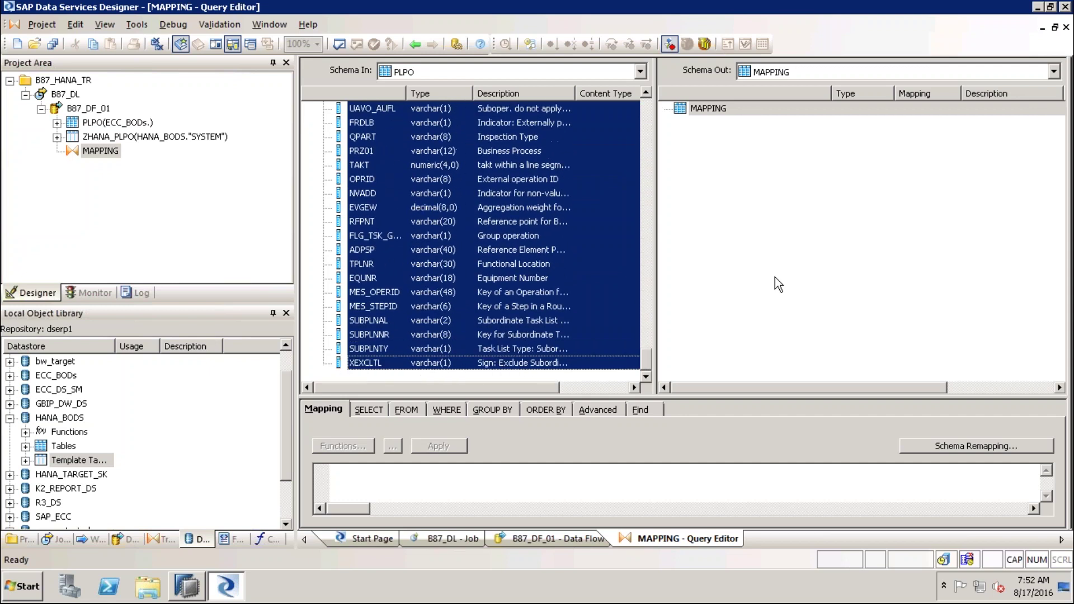
key("Home")
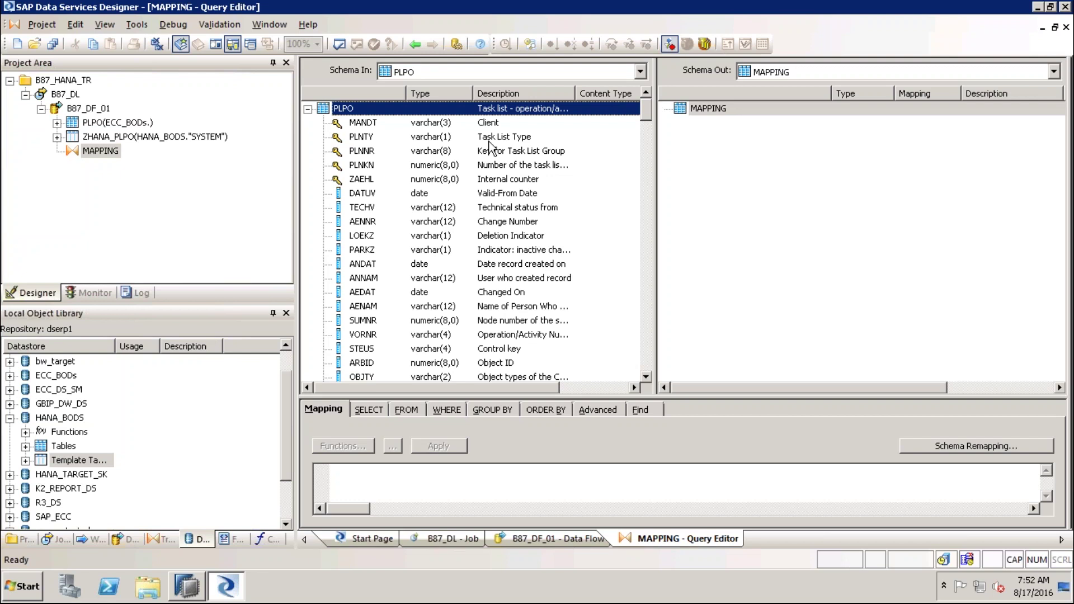
Select PLPO columns MANDT through AENNR, plus STEUS and ARBID, for mapping
left_click(480, 124)
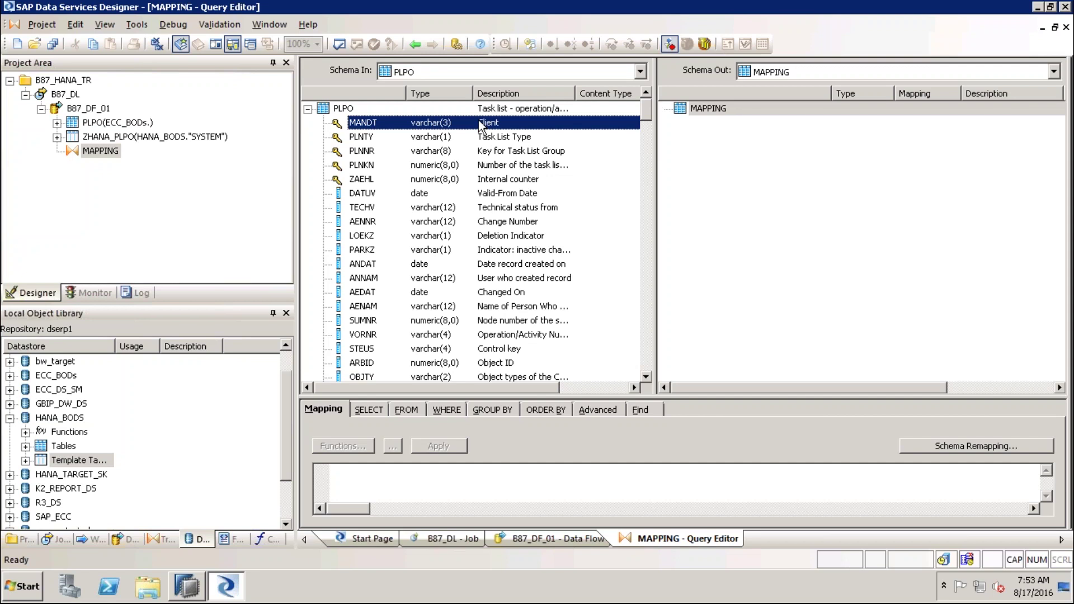
key("shift+Down")
key("shift+Down")
key("shift+Down")
key("shift+Down")
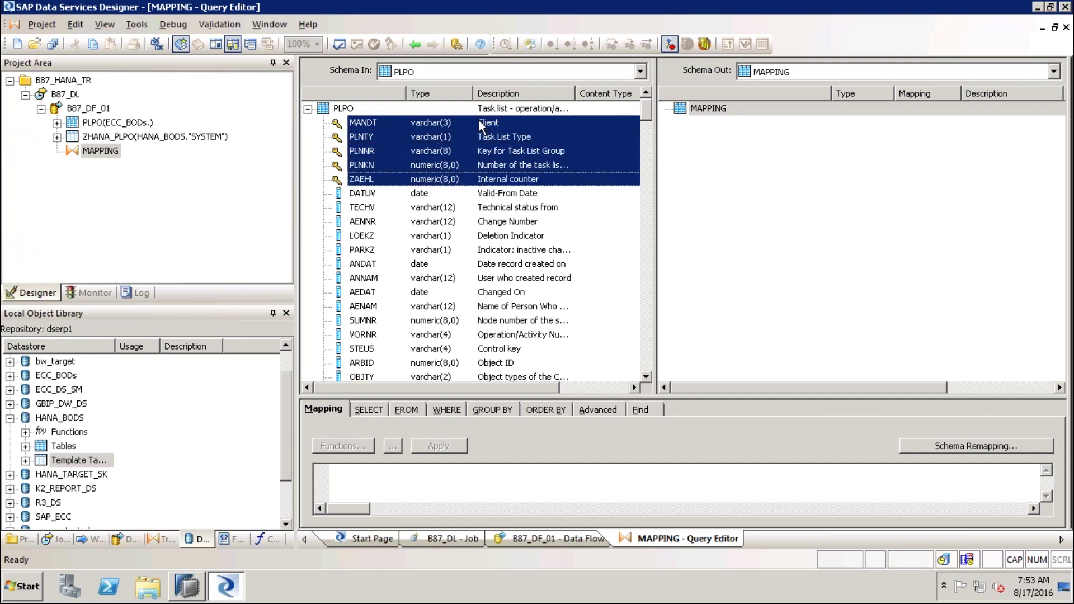
key("shift+Down")
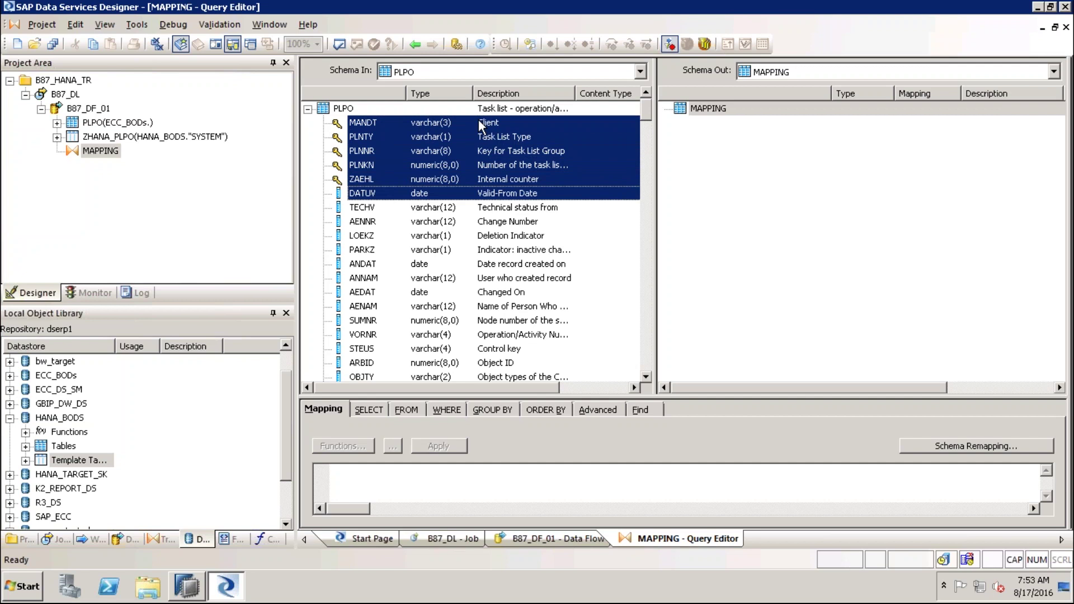
key("shift+Down")
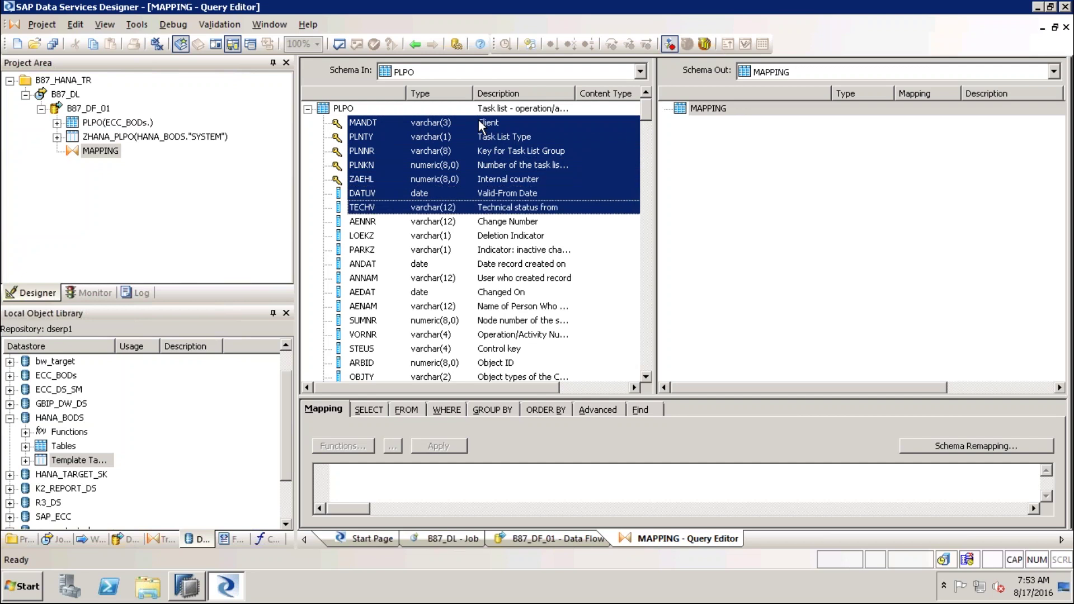
key("shift+Down")
key("shift+Down")
key("shift+Down")
key("shift+Down")
key("shift+Down")
key("shift+Down")
key("shift+Down")
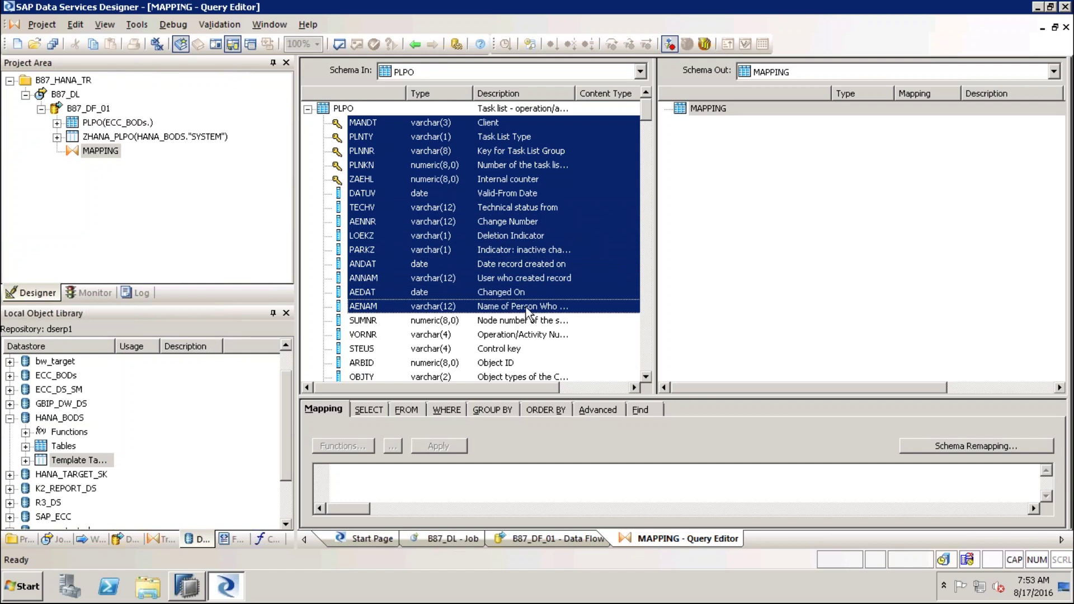
left_click(509, 349, "ctrl")
left_click(507, 363, "ctrl")
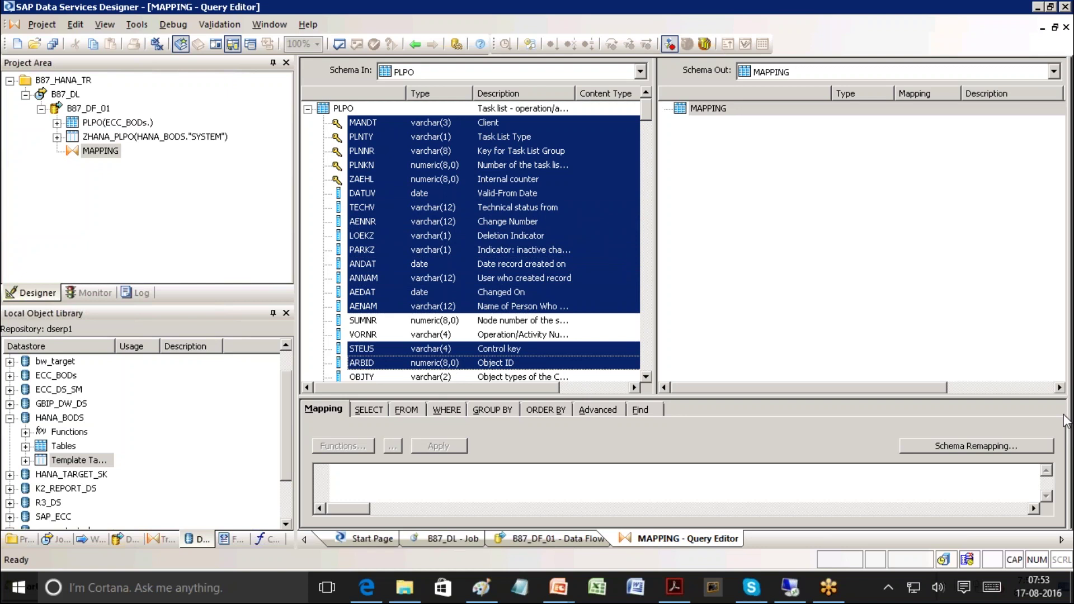
Map the selected PLPO columns, MANDT through AENAM plus STEUS and ARBID, into MAPPING's output schema
right_click(613, 233)
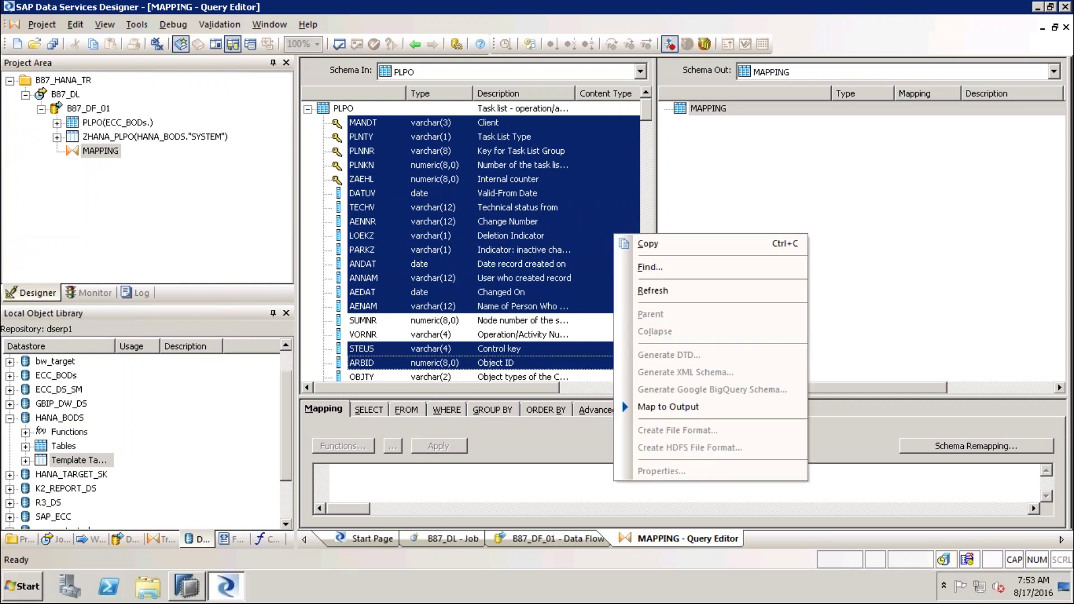
left_click(676, 407)
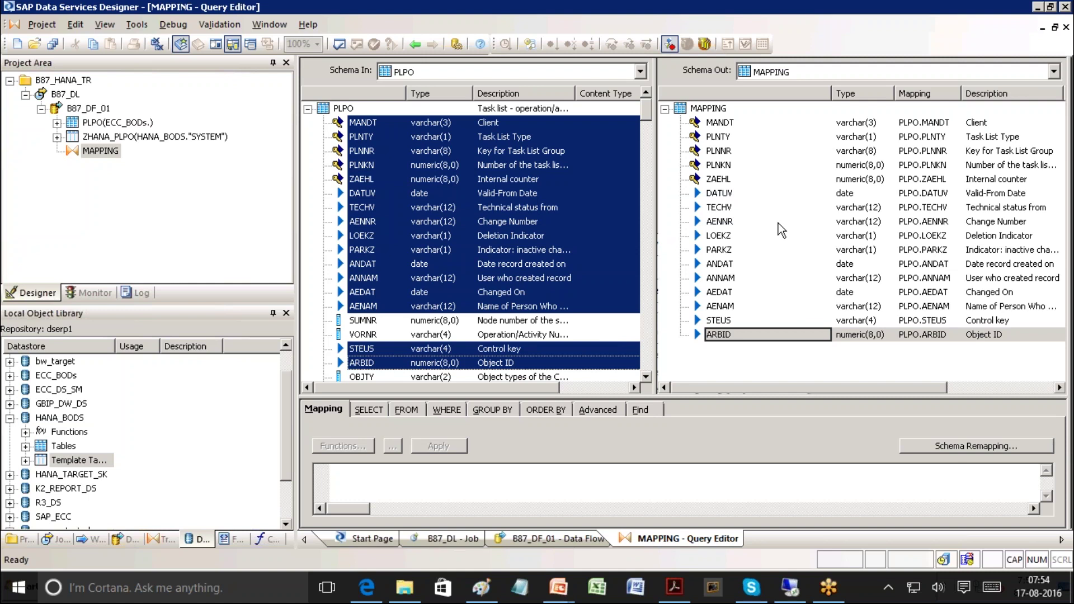
left_click(734, 193)
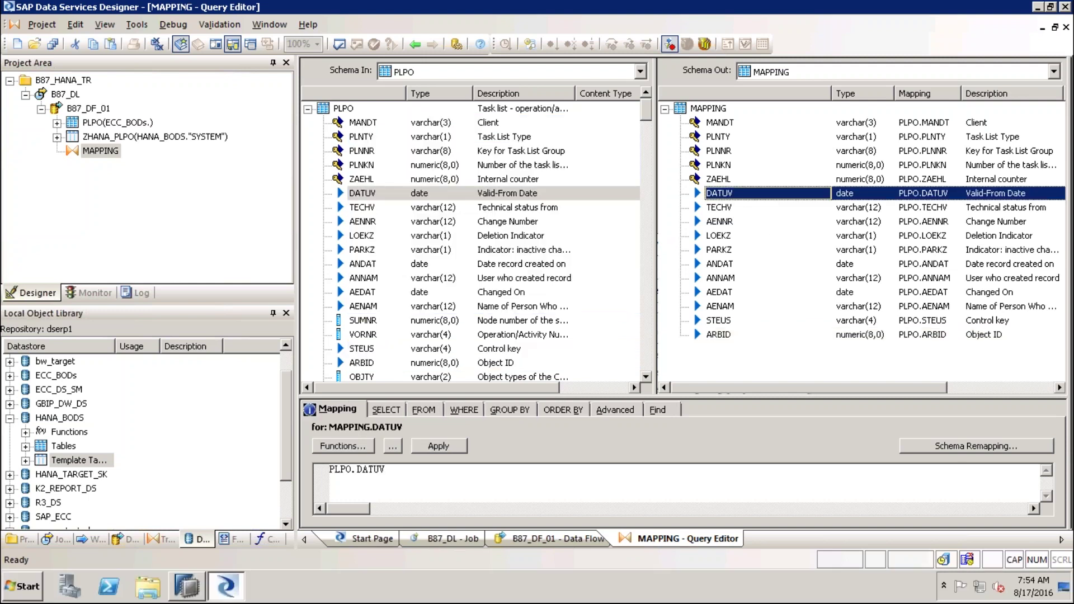
Edit the Schema Out names inline so DATUV becomes DATE, TECHV becomes STATUS and AENNR becomes CHNR
left_click(743, 199)
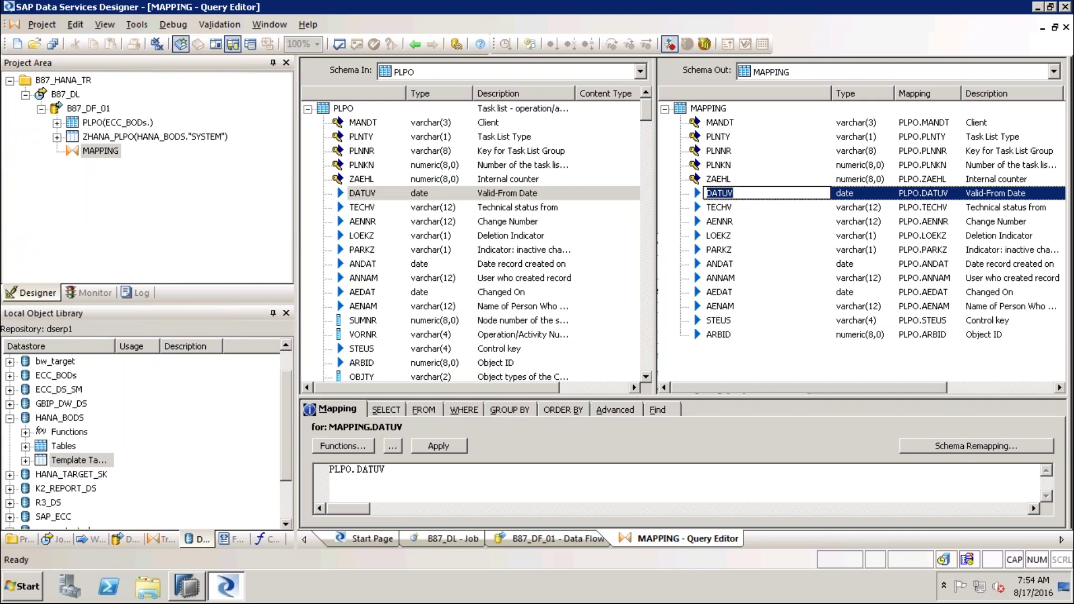
type("DATEW")
key("BackSpace")
left_click(739, 208)
left_click(740, 209)
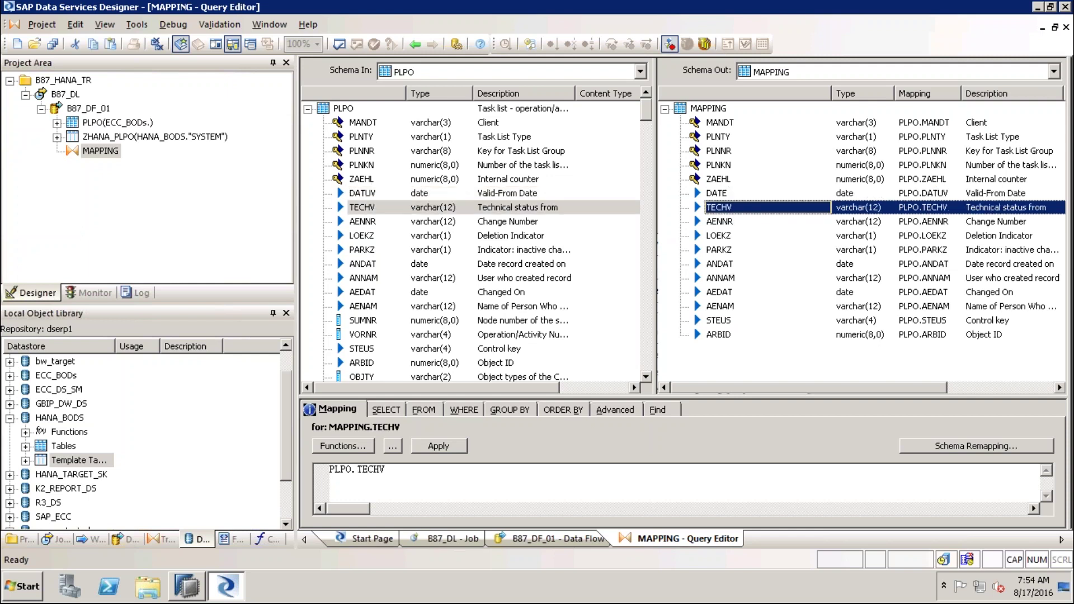
type("STATUS")
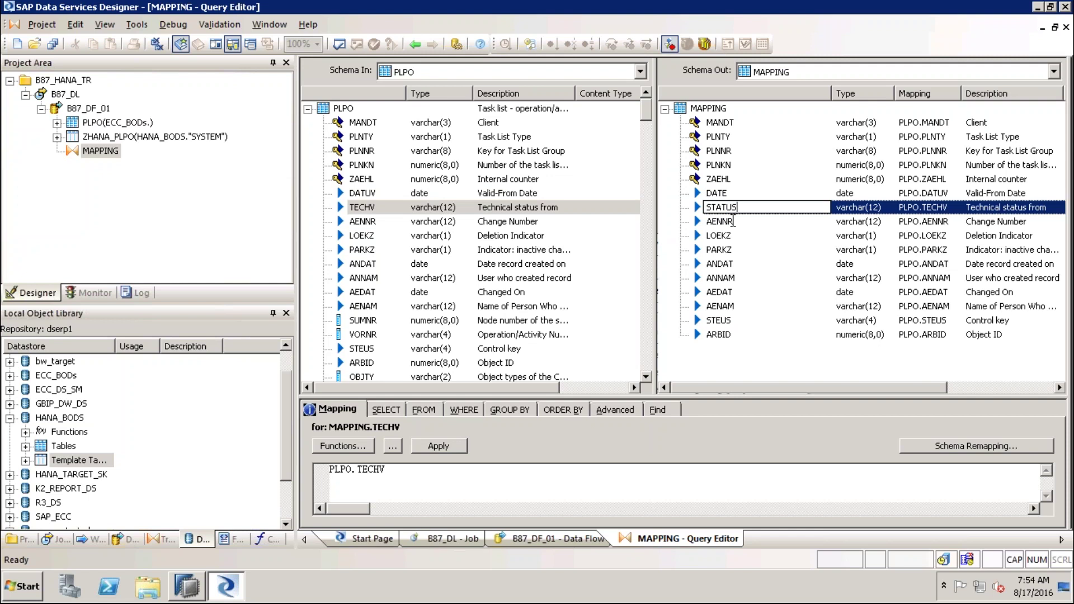
left_click(733, 222)
left_click(749, 222)
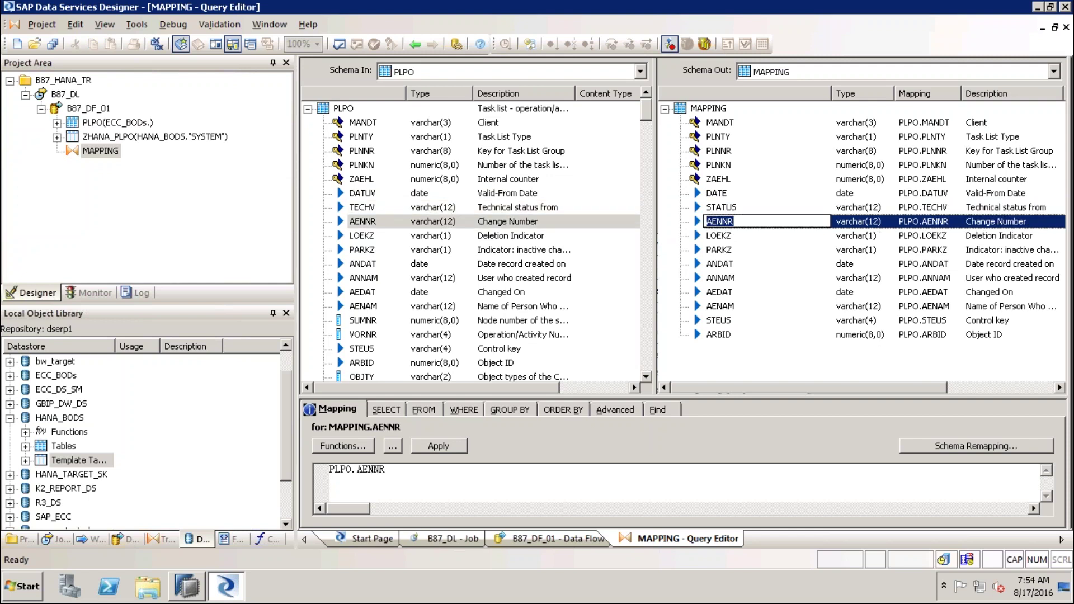
type("CHNR")
left_click(726, 235)
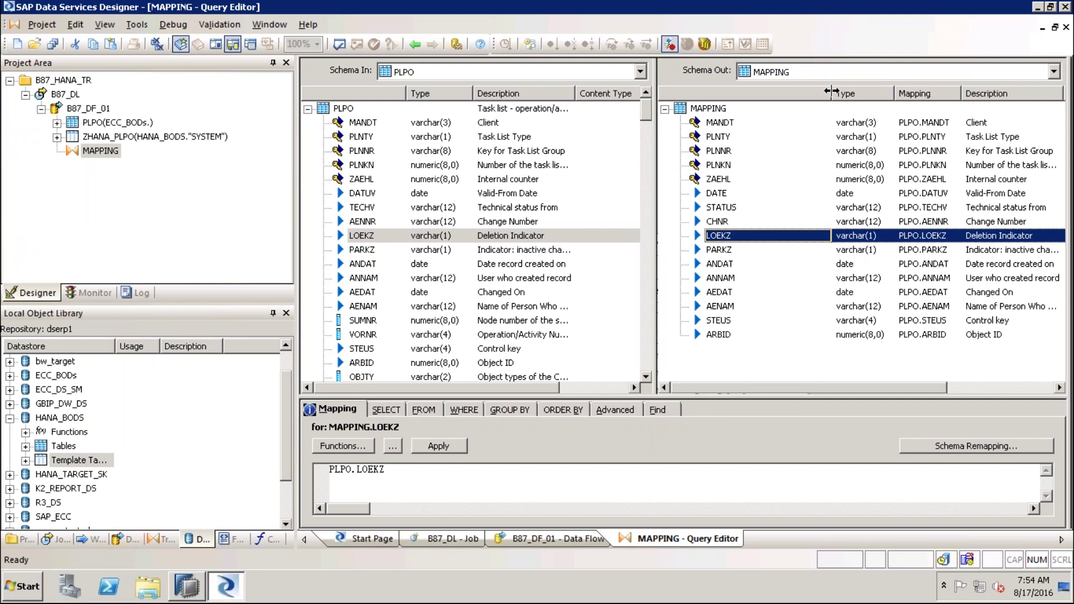
Narrow the output name column and check MANDT's data type, leaving it as varchar
left_click_drag(831, 92, 749, 92)
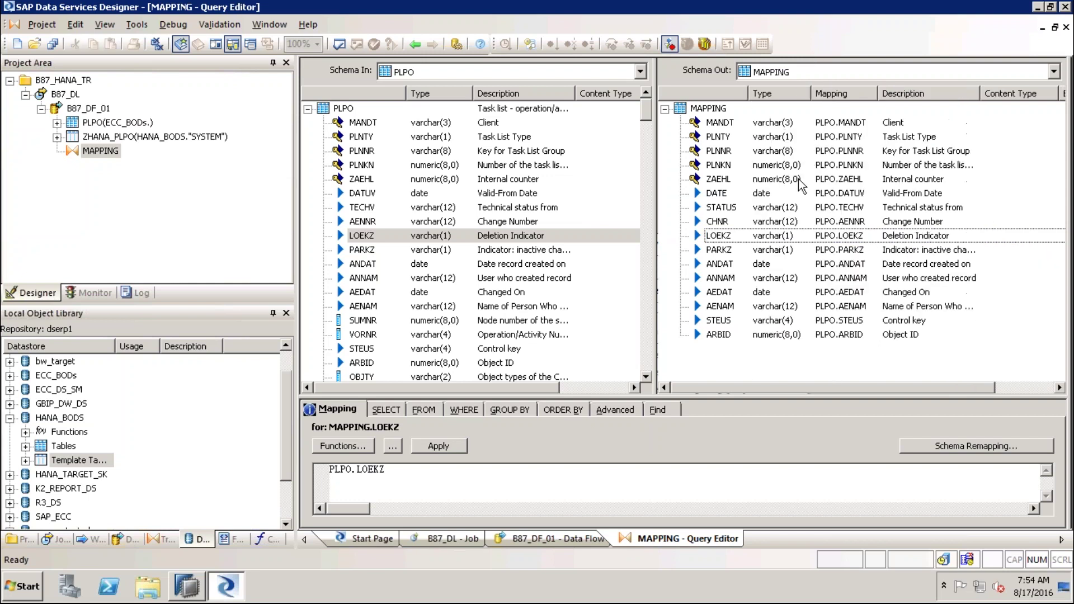
left_click(781, 123)
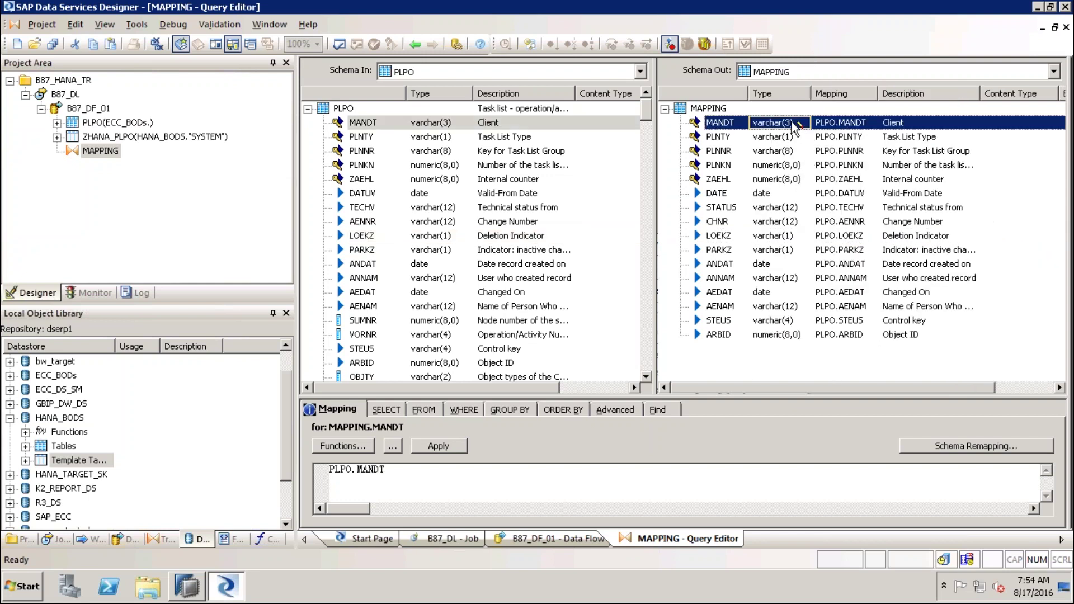
left_click(780, 122)
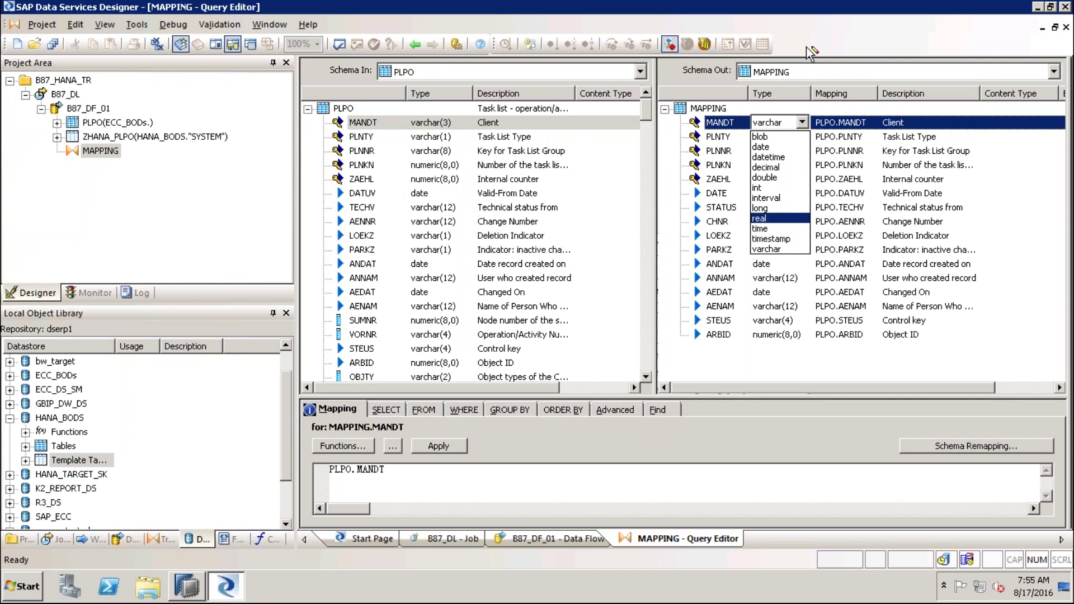
key("Escape")
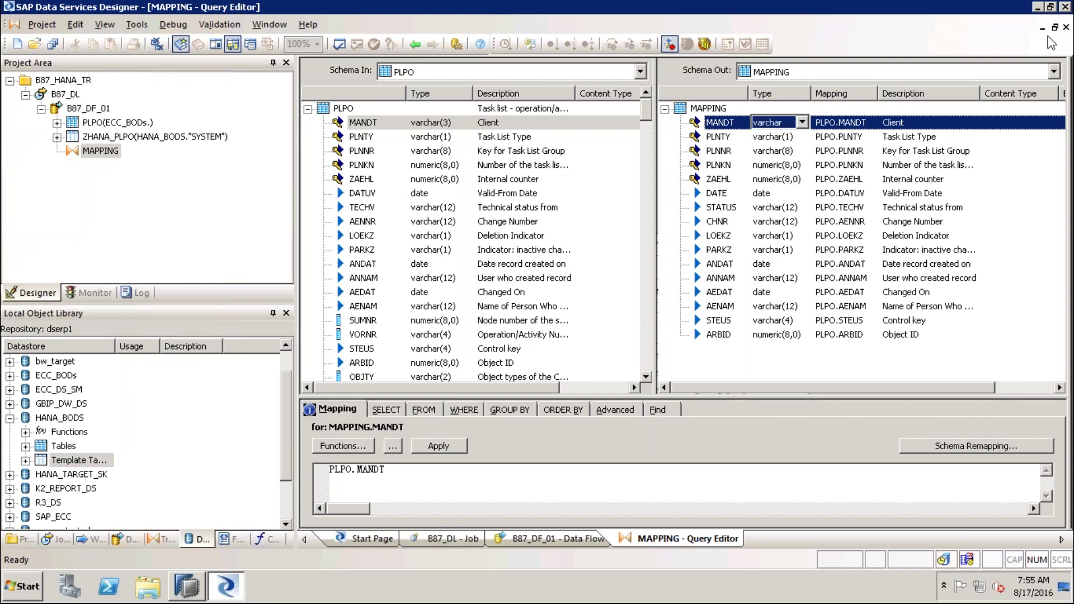
Change the ZAEHL description to Counter_Internal, then enlarge the Mapping pane and bring up the function list
left_click(929, 180)
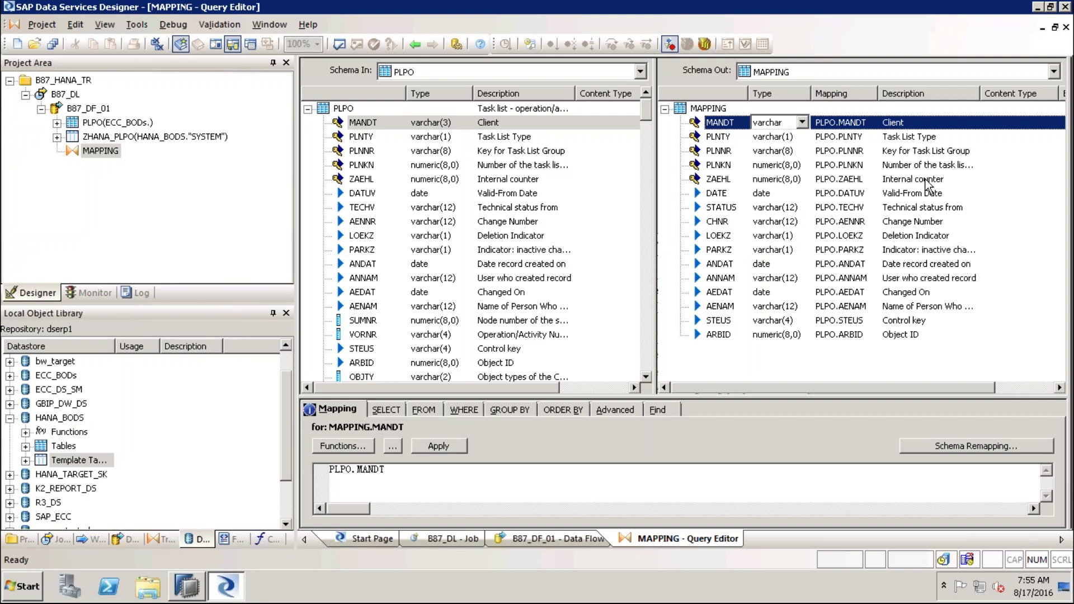
left_click(918, 179)
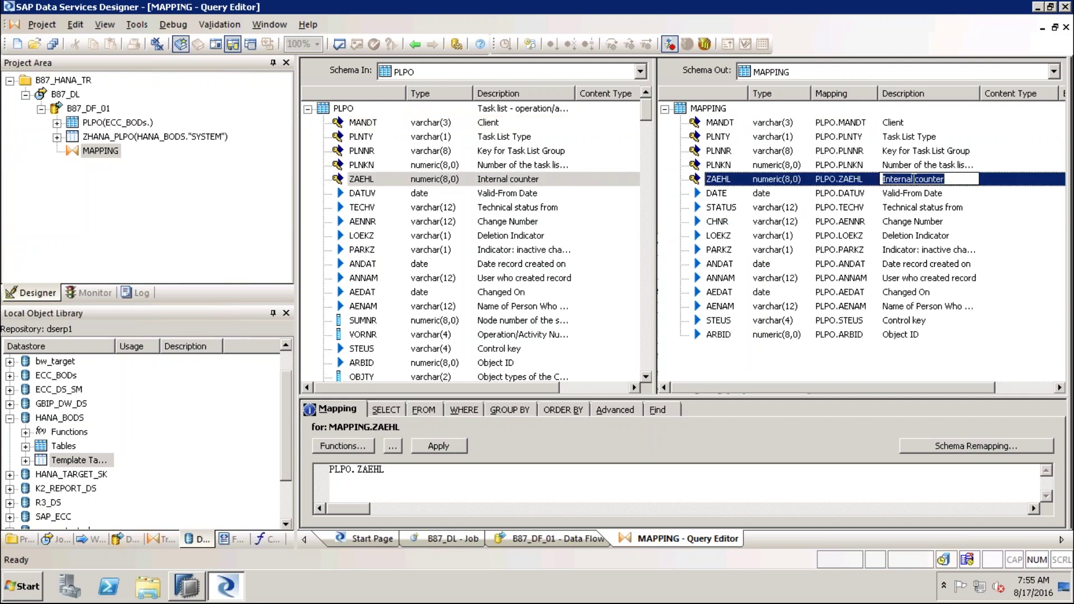
key("BackSpace")
key("BackSpace")
key("BackSpace")
key("BackSpace")
key("BackSpace")
key("BackSpace")
key("BackSpace")
key("BackSpace")
key("Delete")
type("Counter")
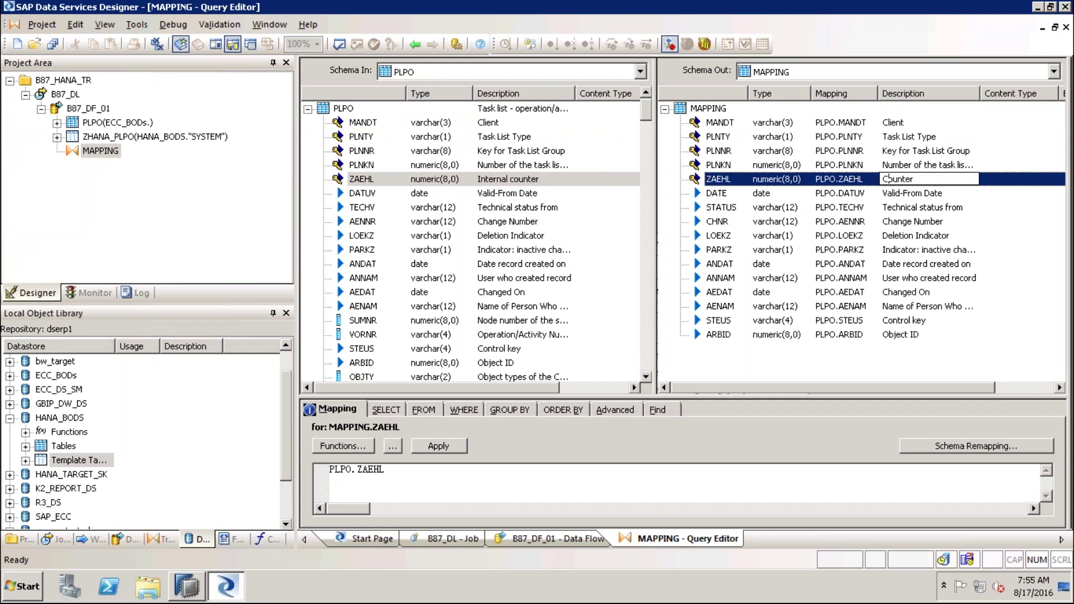
type("_Internal")
left_click(938, 278)
left_click(937, 180)
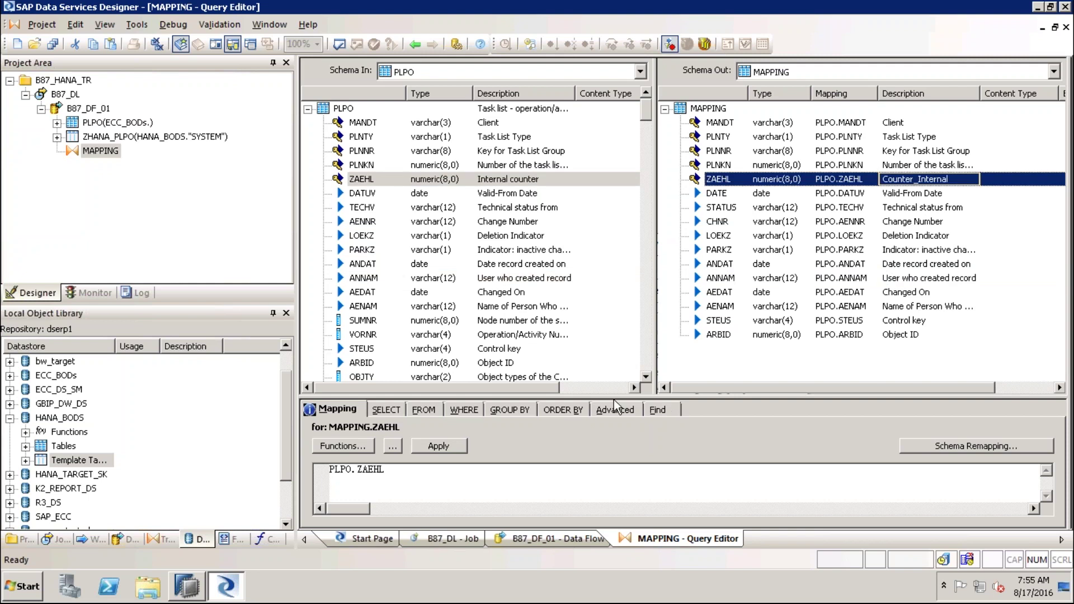
left_click_drag(614, 400, 606, 307)
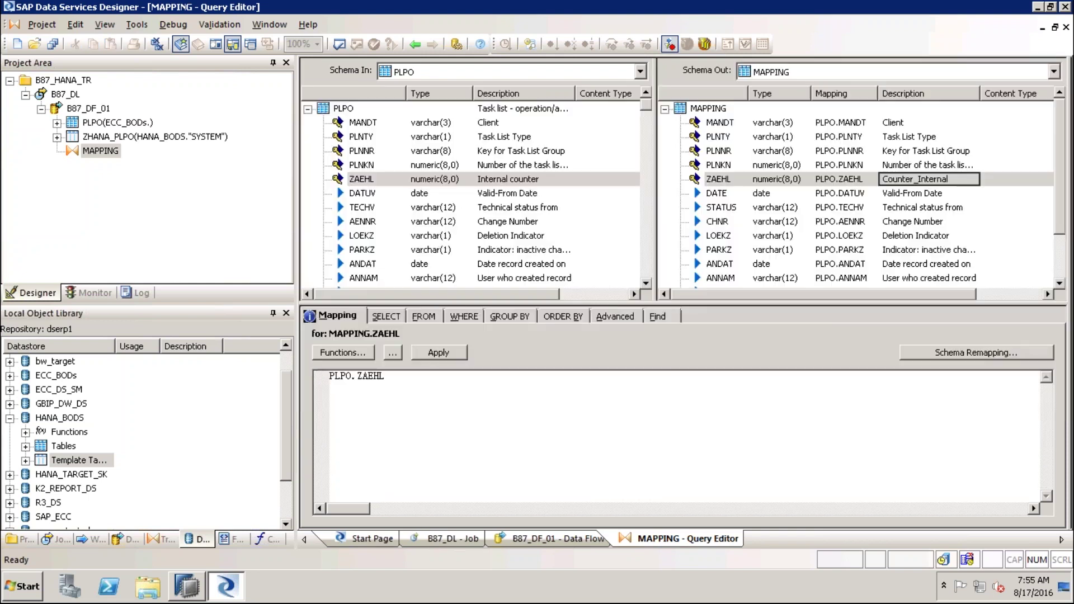
left_click(352, 351)
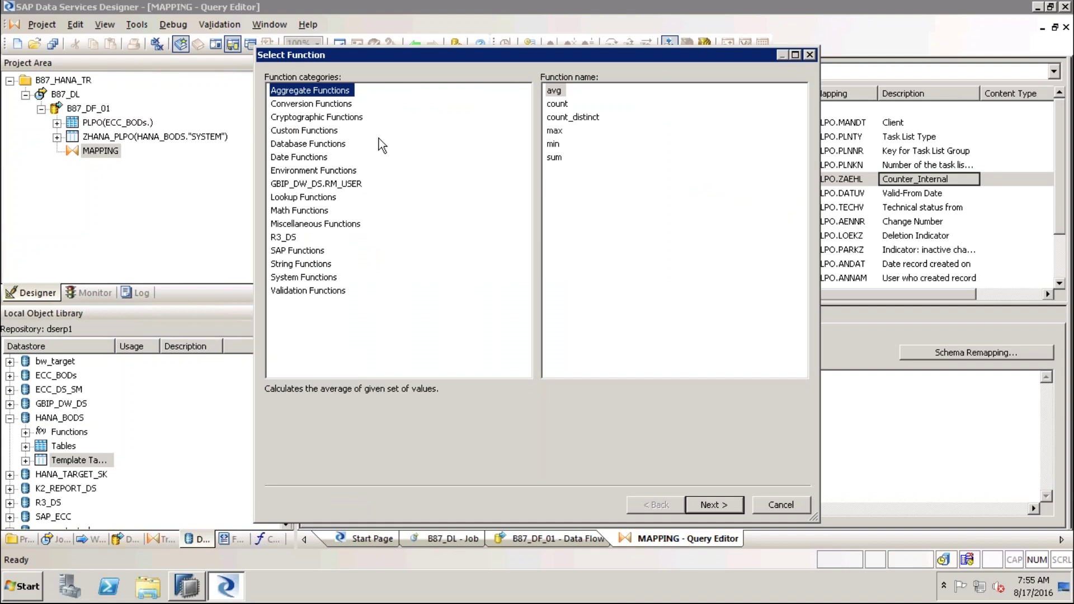
Browse Miscellaneous Functions without adding one, then review the SELECT, FROM and WHERE tabs
left_click(337, 224)
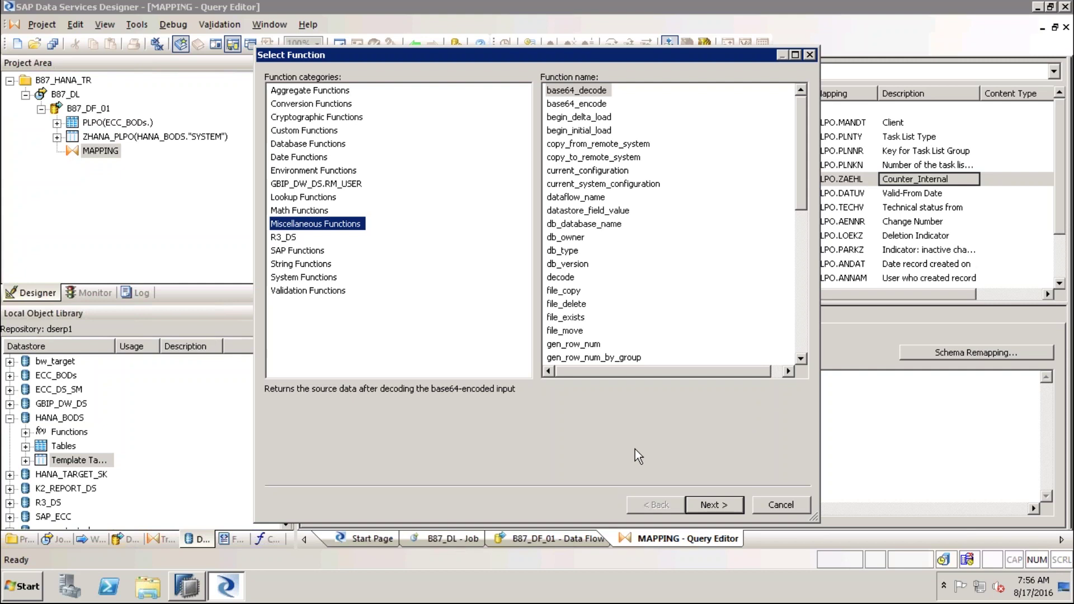
left_click(782, 507)
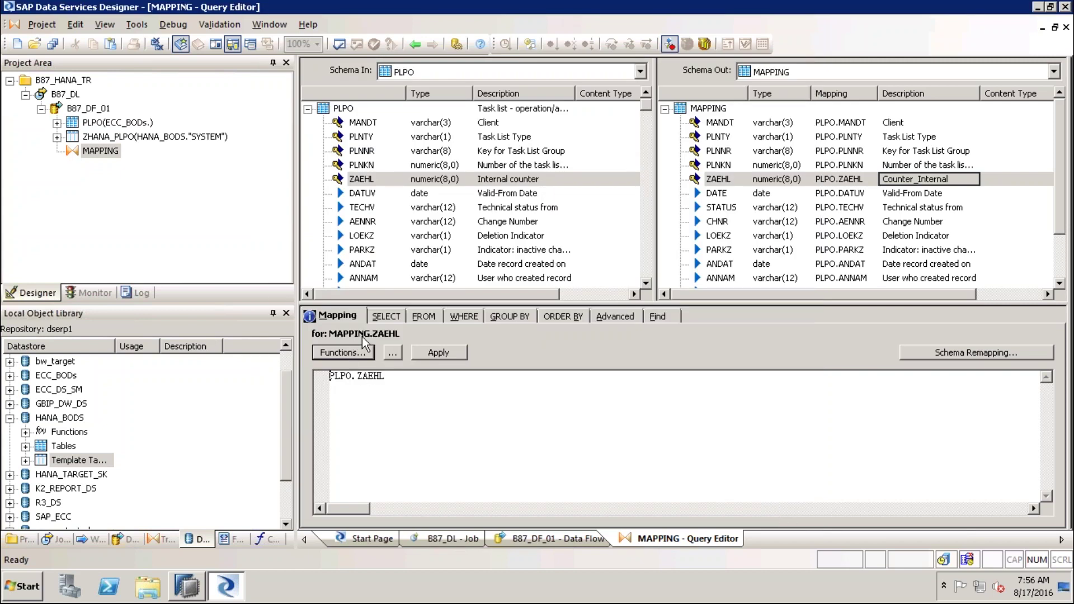
left_click(391, 319)
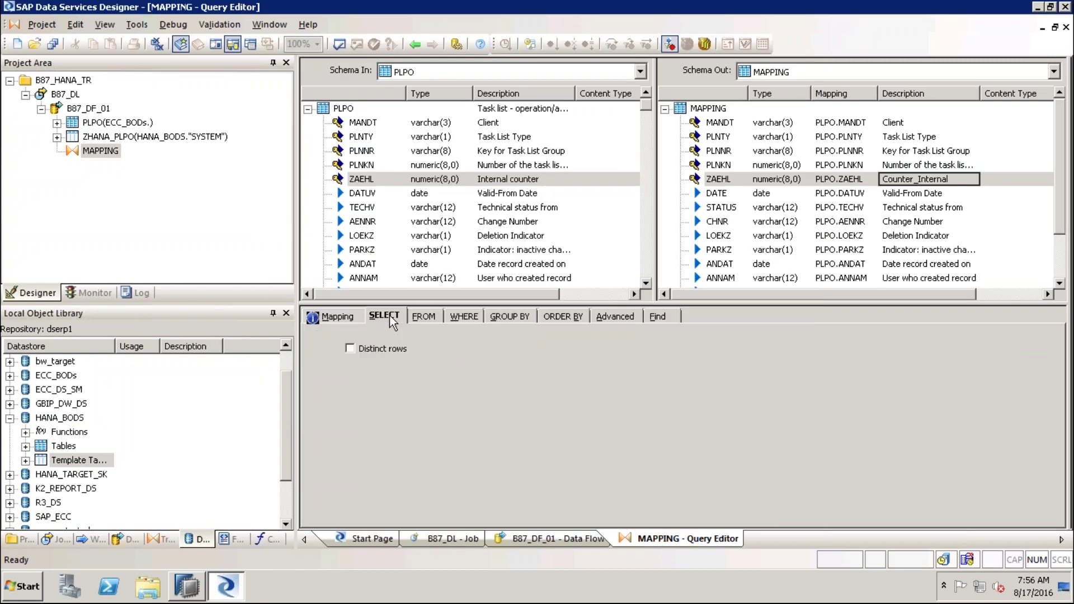
left_click(426, 320)
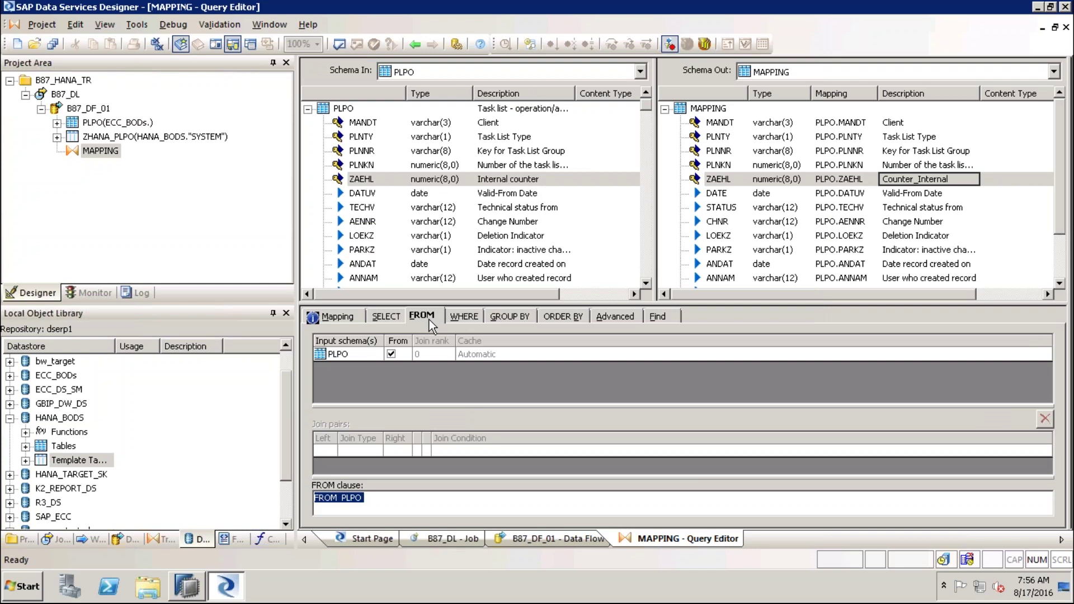
left_click(464, 317)
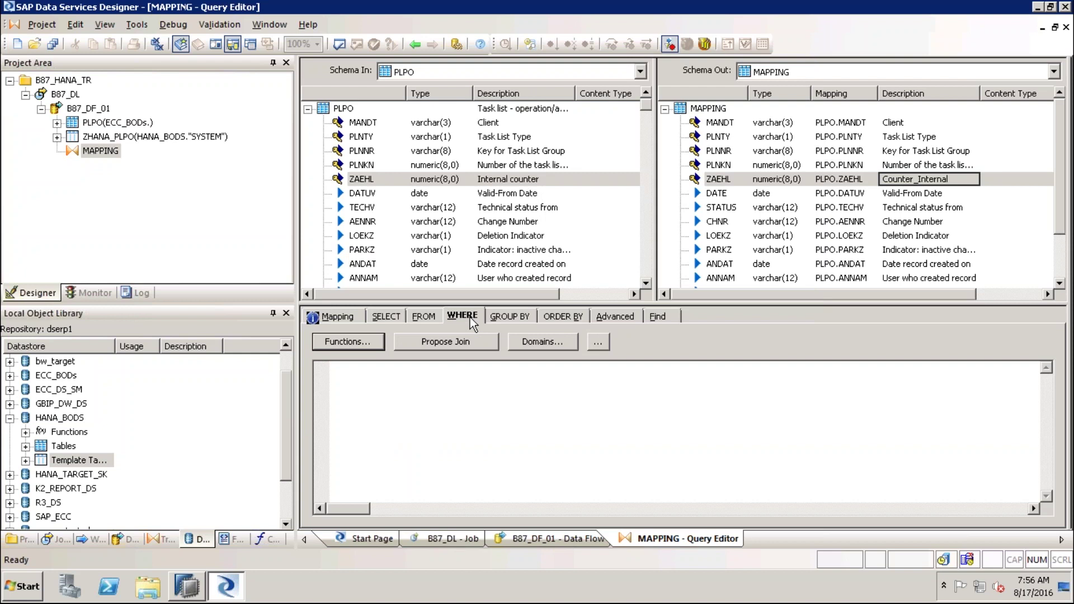
Check the filter's function list, view GROUP BY and ORDER BY, then return to Mapping and restore the splitter
left_click(360, 344)
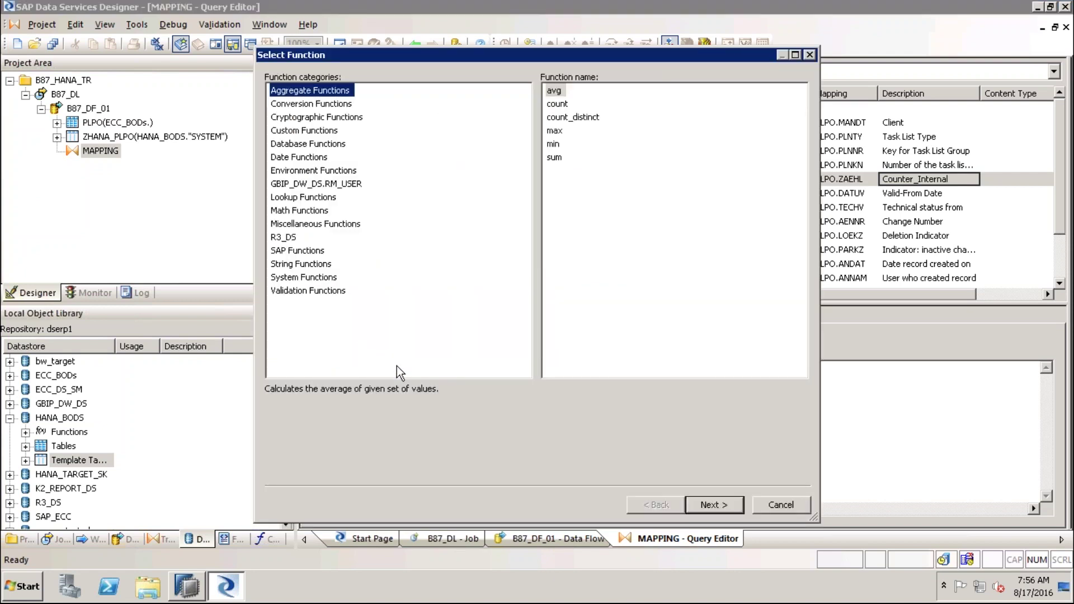
left_click(782, 507)
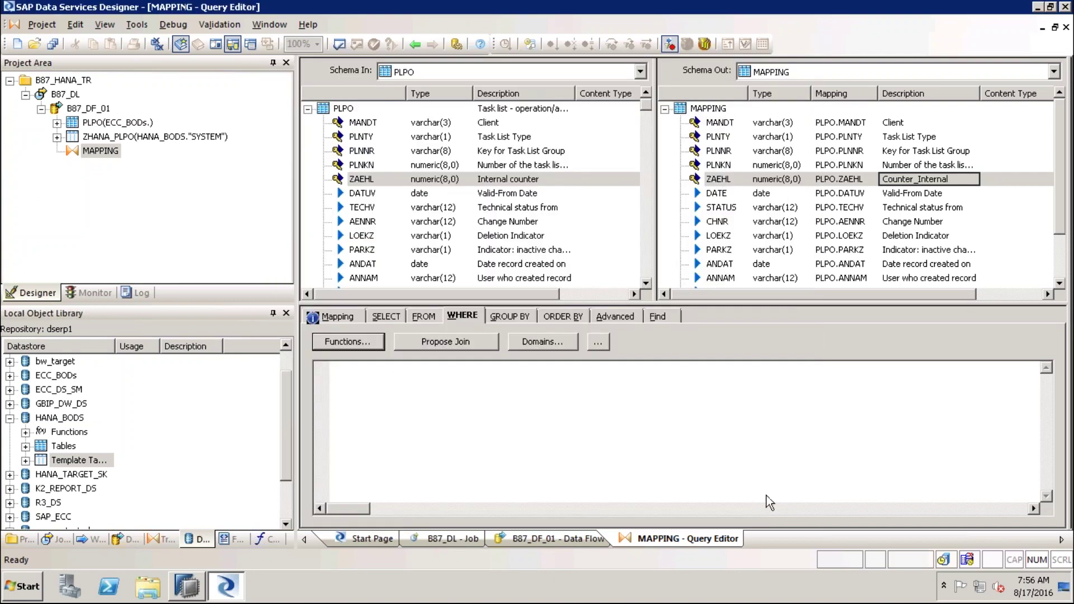
left_click(510, 317)
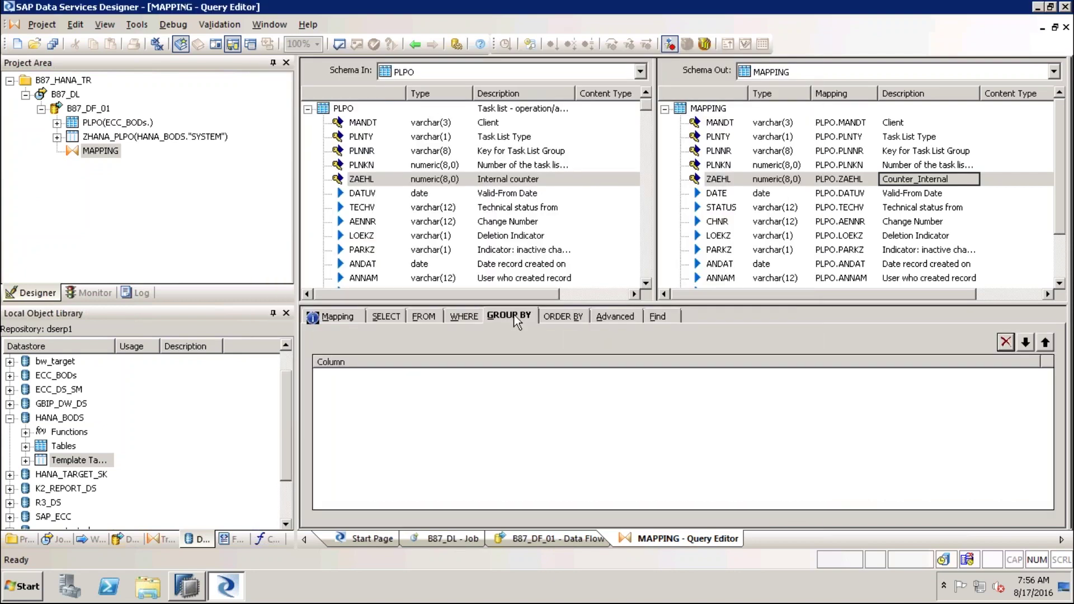
left_click(569, 317)
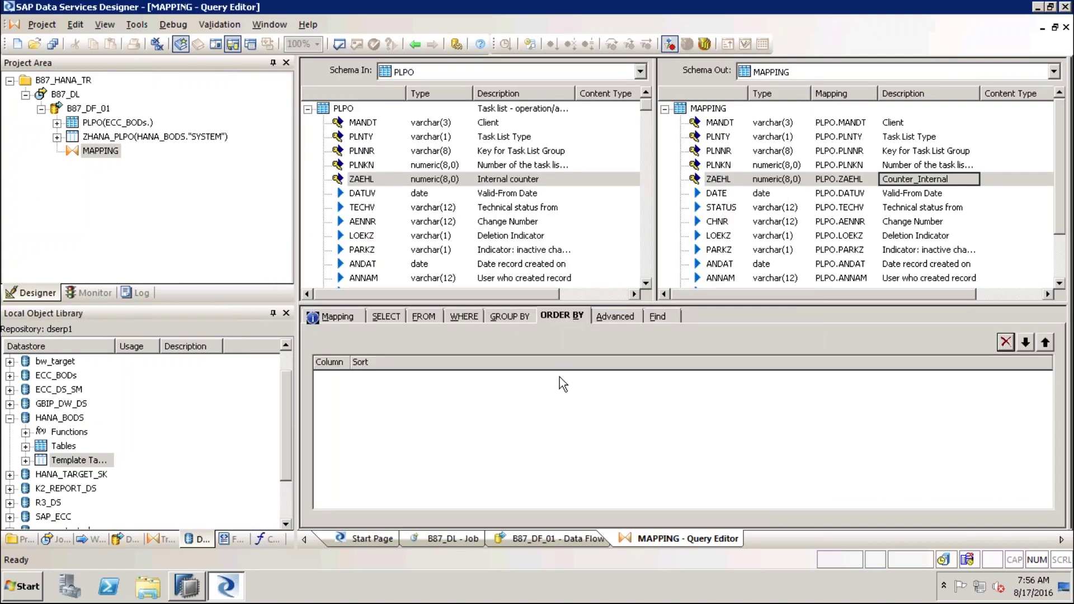
left_click(351, 317)
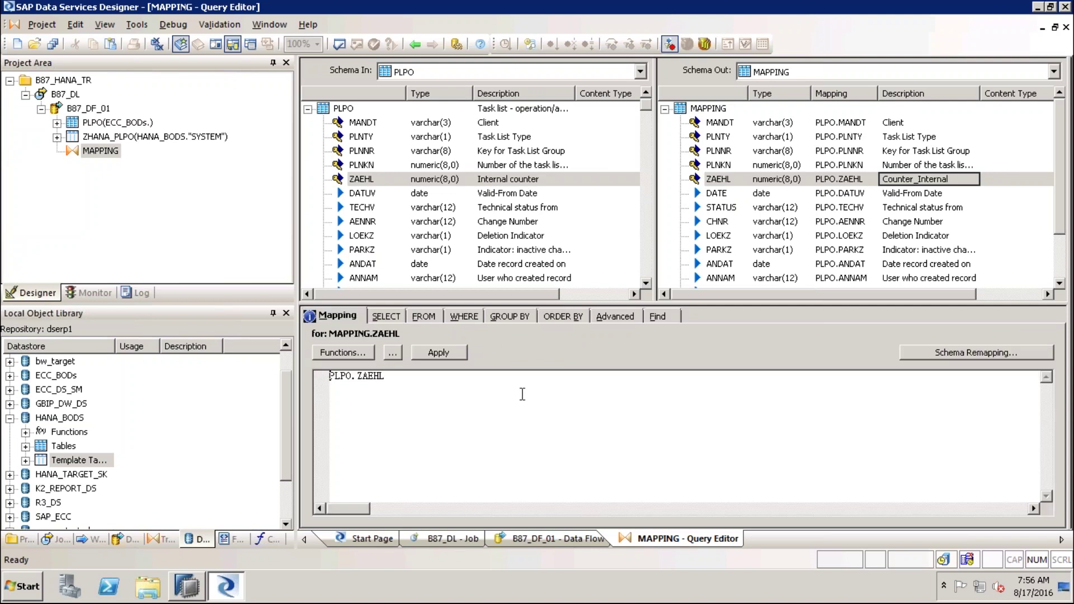
left_click_drag(600, 300, 600, 391)
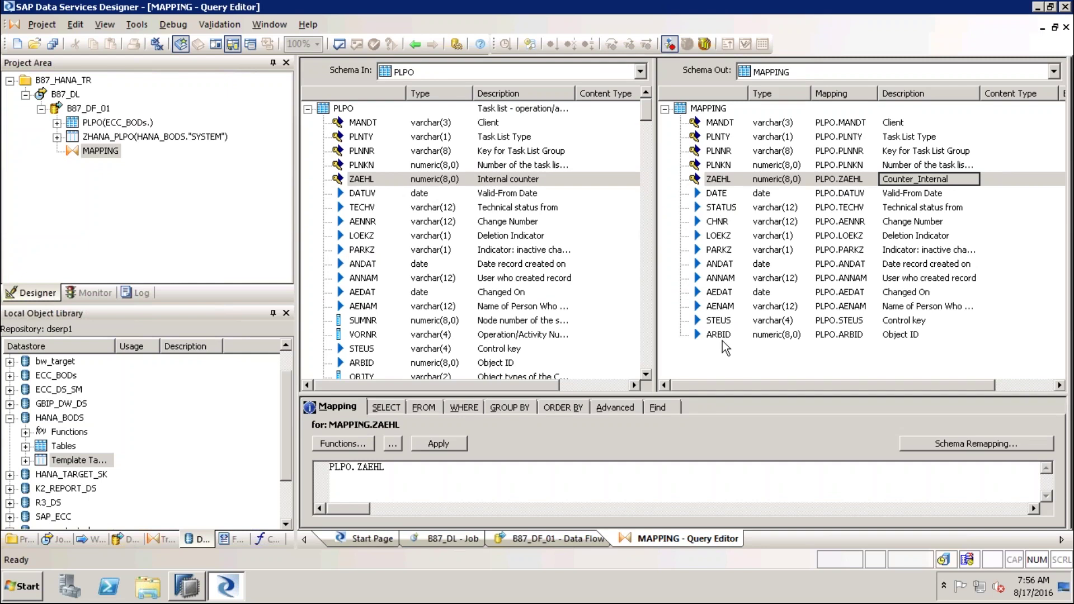
left_click(727, 123)
key("Down")
key("Down")
key("Down")
key("Down")
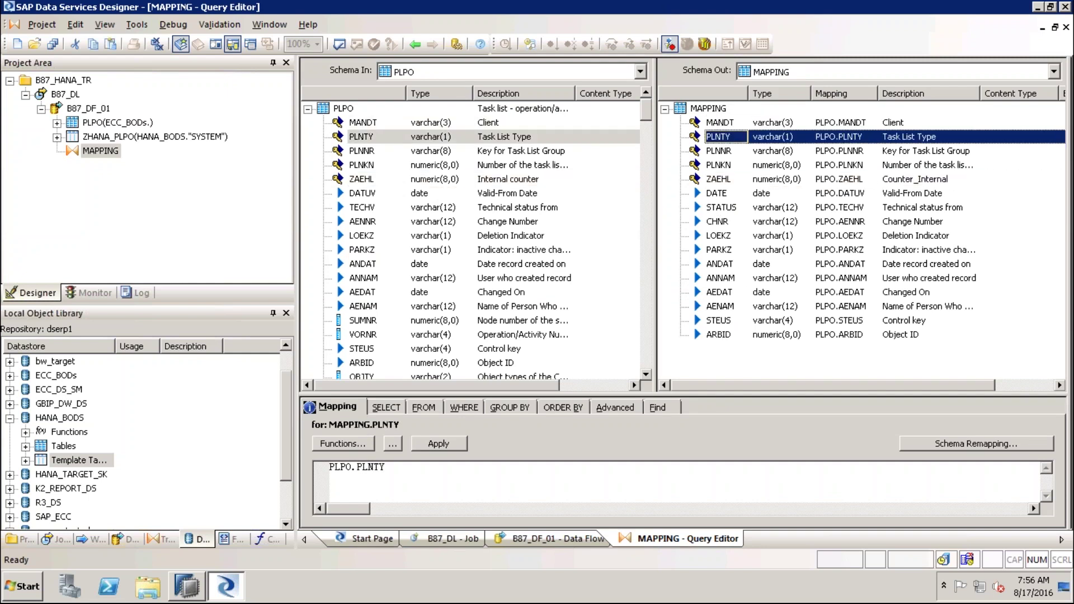
key("Down")
key("Down")
key("Down")
key("Down")
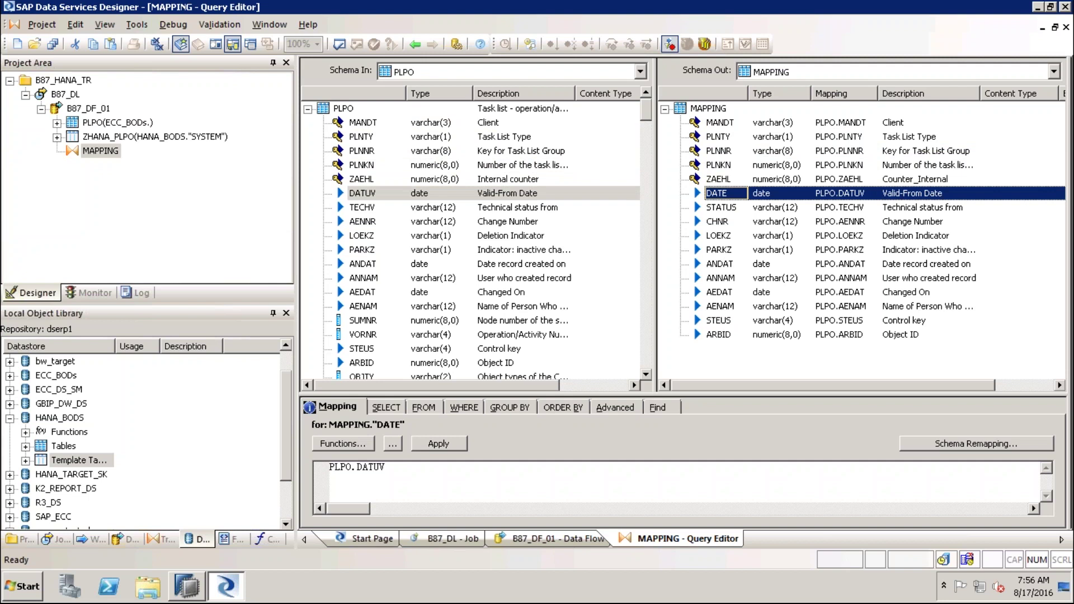
key("Down")
key("Down")
key("Down")
key("Down")
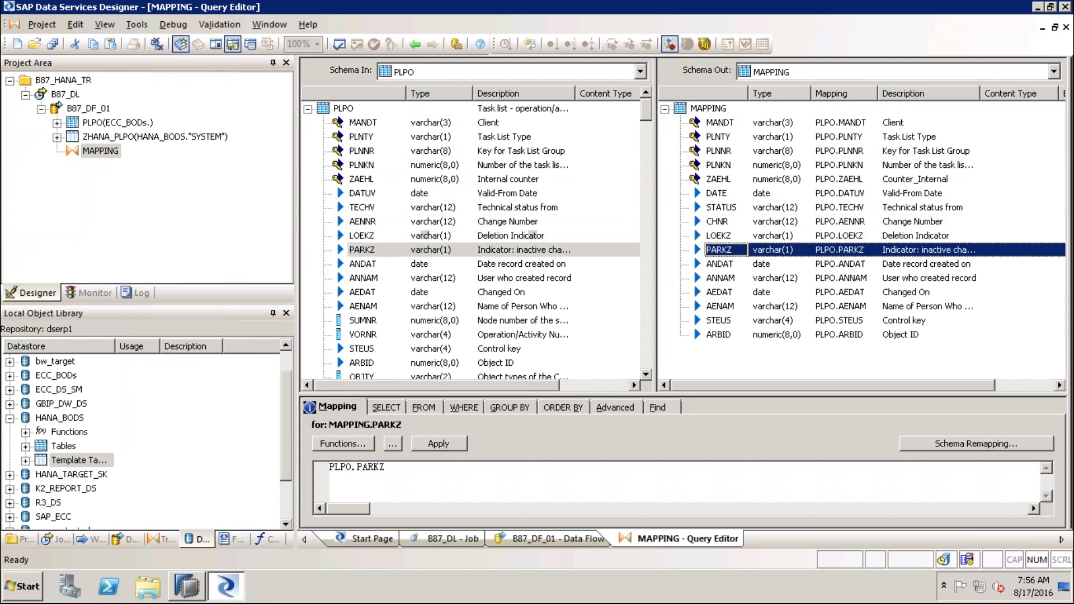
key("Down")
key("Down")
key("Down")
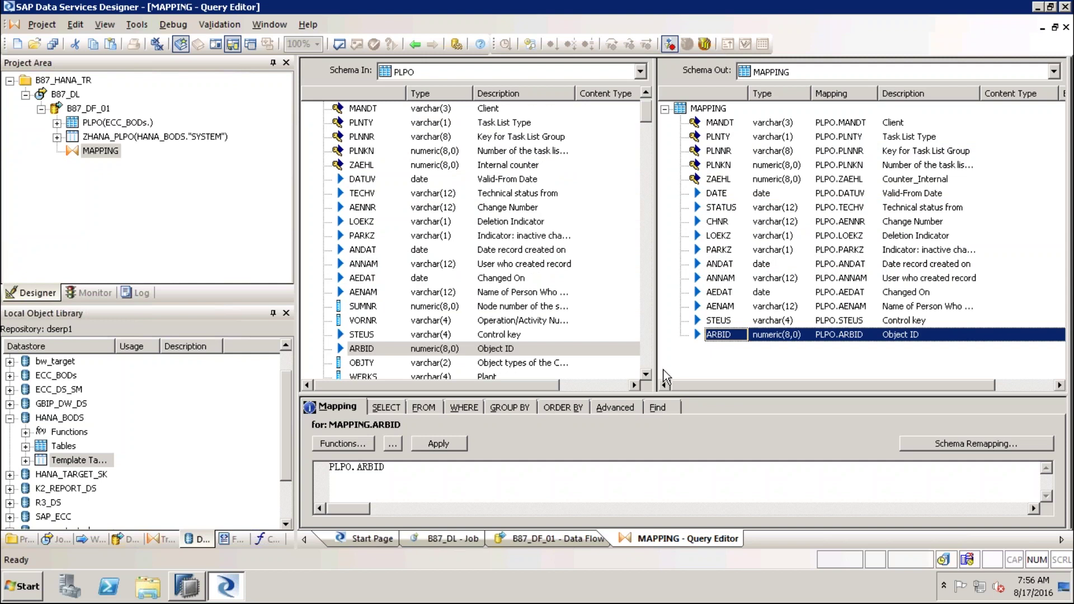
mouse_move(633, 284)
left_mouse_down()
mouse_move(483, 182)
mouse_move(342, 52)
mouse_move(344, 23)
mouse_move(382, 73)
mouse_move(354, 24)
left_mouse_up()
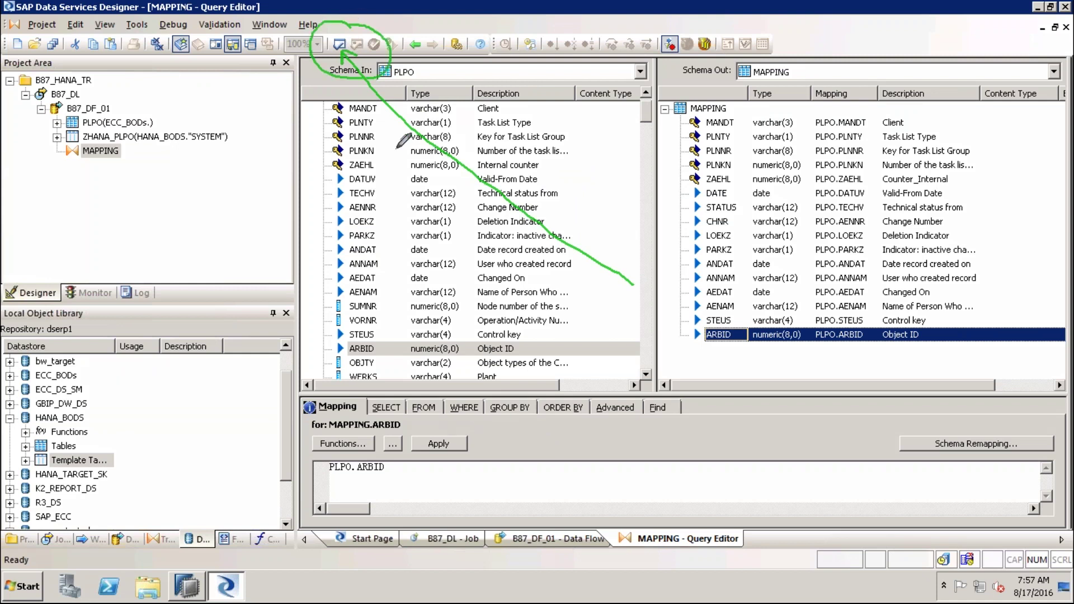
Validate the MAPPING query and review the Warnings, Errors and Information results, finding no errors
left_click(340, 45)
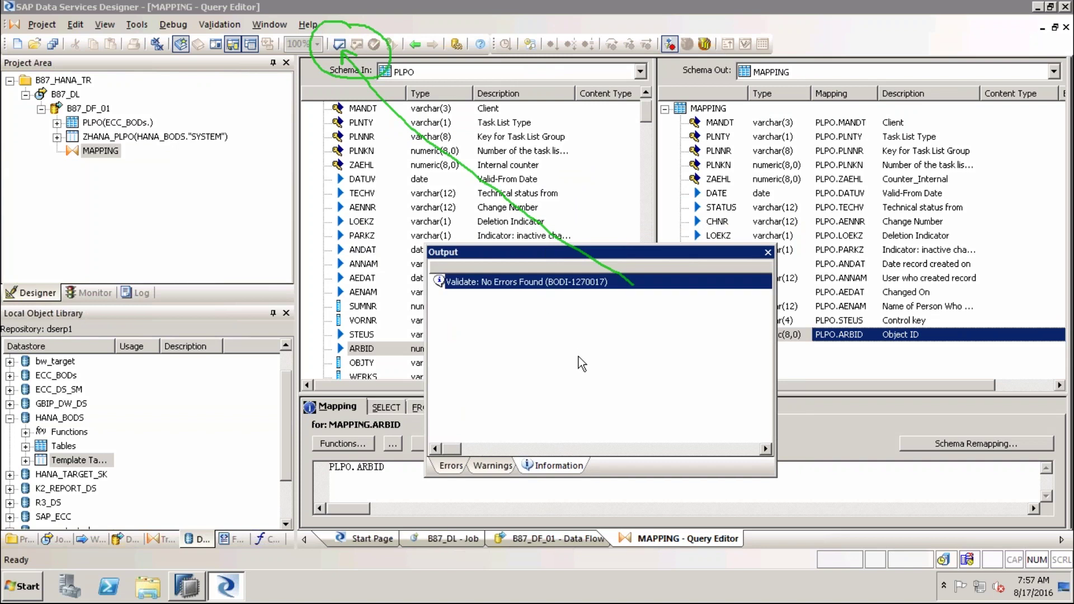
left_click(492, 469)
left_click(448, 468)
left_click(543, 469)
left_click(768, 252)
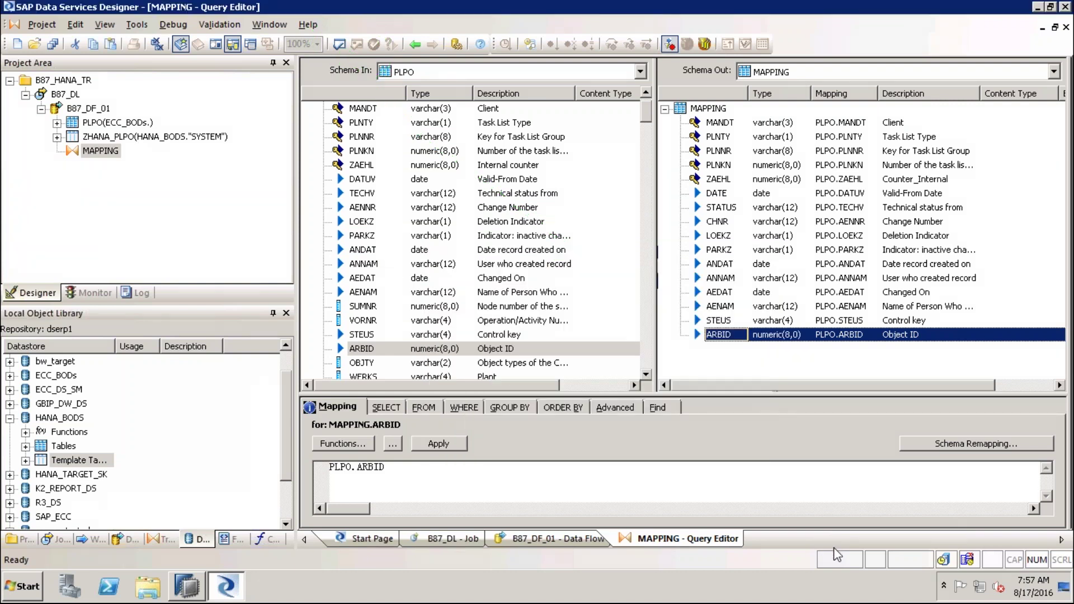
left_click_drag(105, 82, 130, 81)
left_click_drag(92, 94, 144, 110)
Return to the B87_DF_01 data flow diagram, then open the B87_DL job
left_click(549, 540)
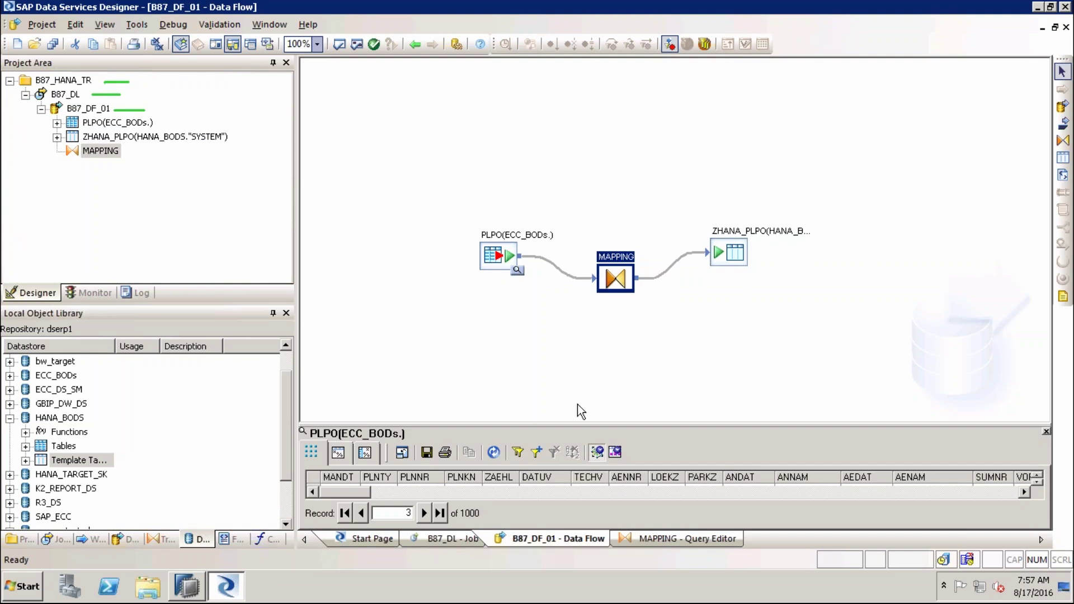
key("ctrl+2")
mouse_move(627, 166)
left_mouse_down()
mouse_move(630, 233)
mouse_move(642, 211)
left_mouse_up()
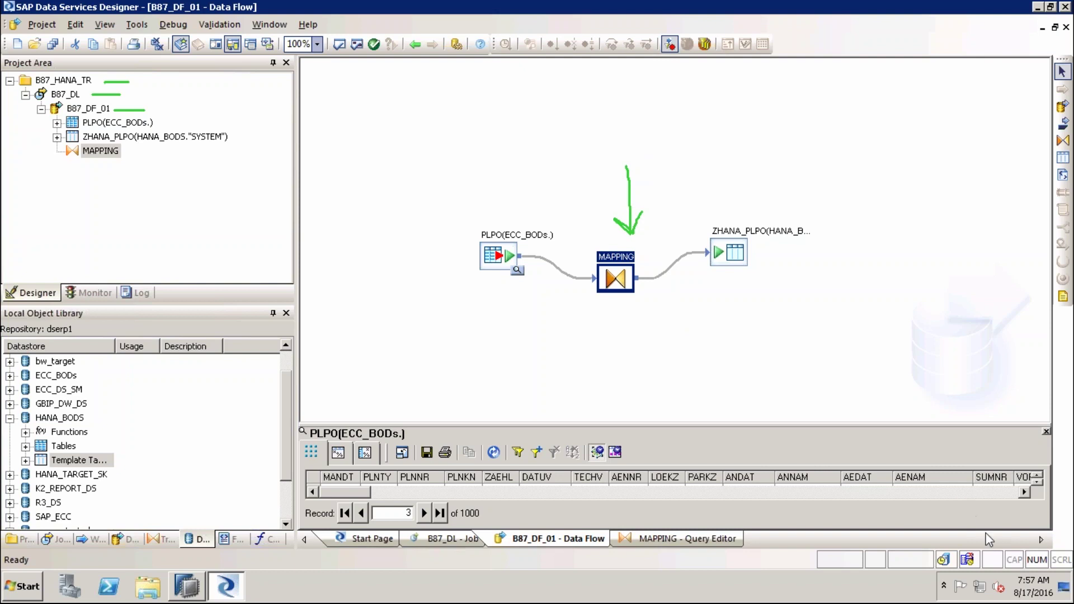
left_click(65, 94)
Execute job B87_DL, saving all changes and accepting the default execution properties
right_click(65, 95)
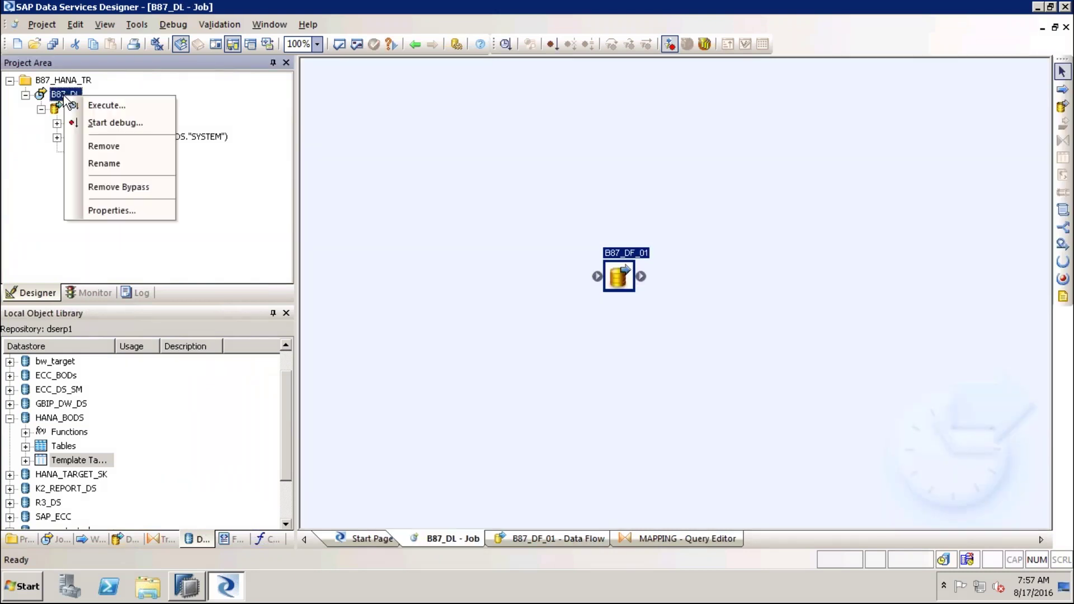
left_click(113, 105)
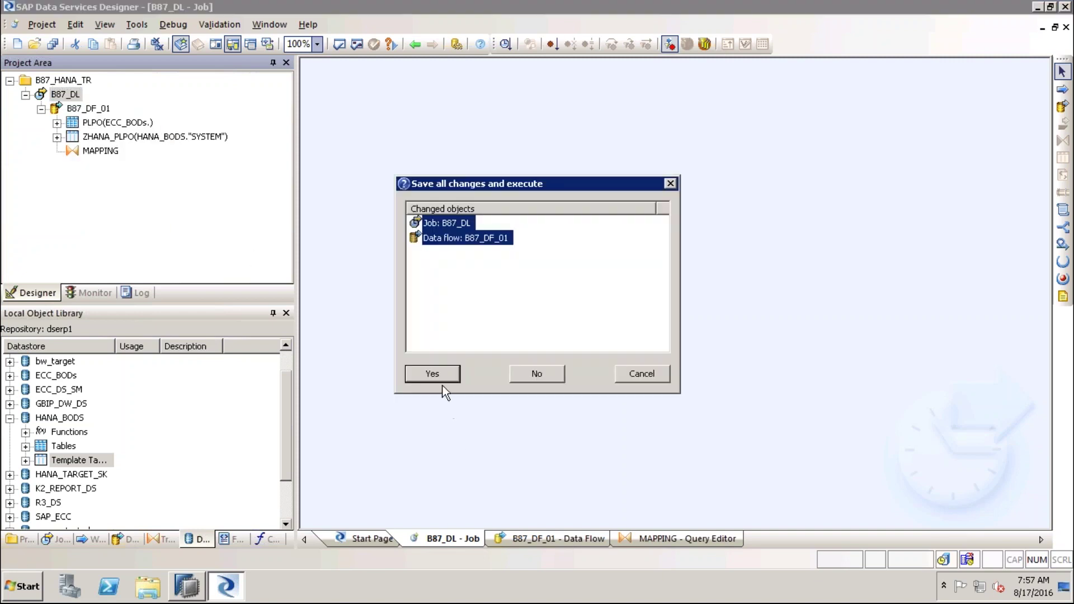
left_click(439, 377)
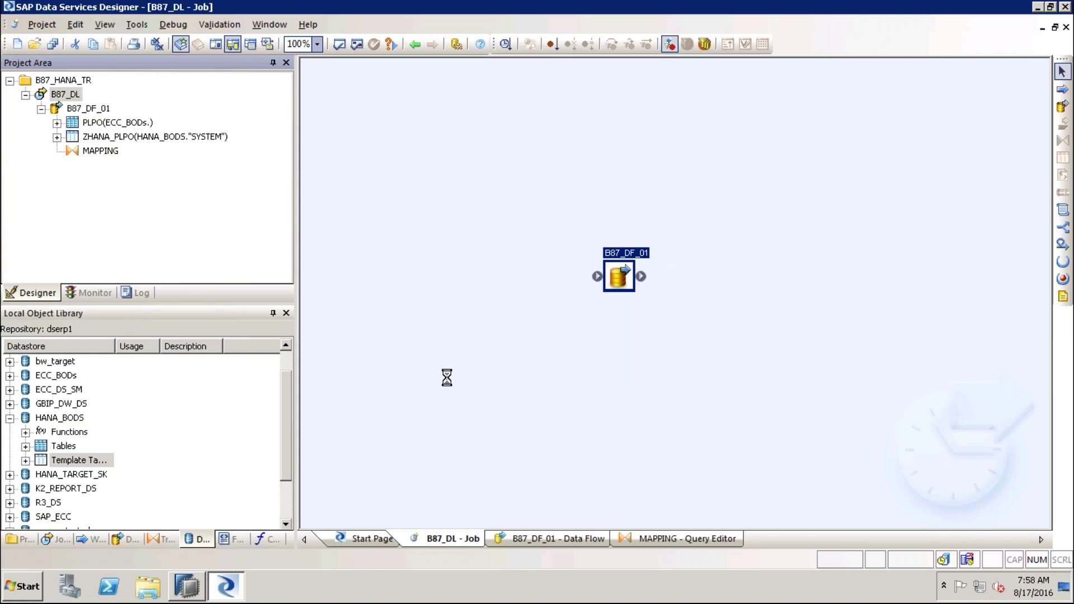
left_click(613, 483)
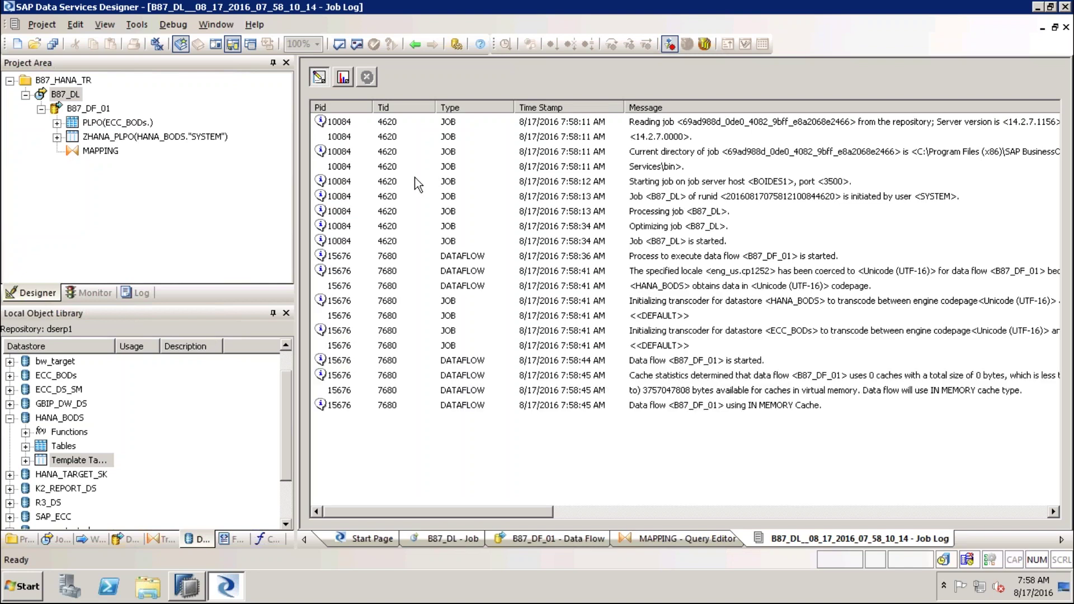
Confirm 18273 rows on both MAPPING paths in the job monitor, then launch SAP Logon from the desktop
left_click(343, 78)
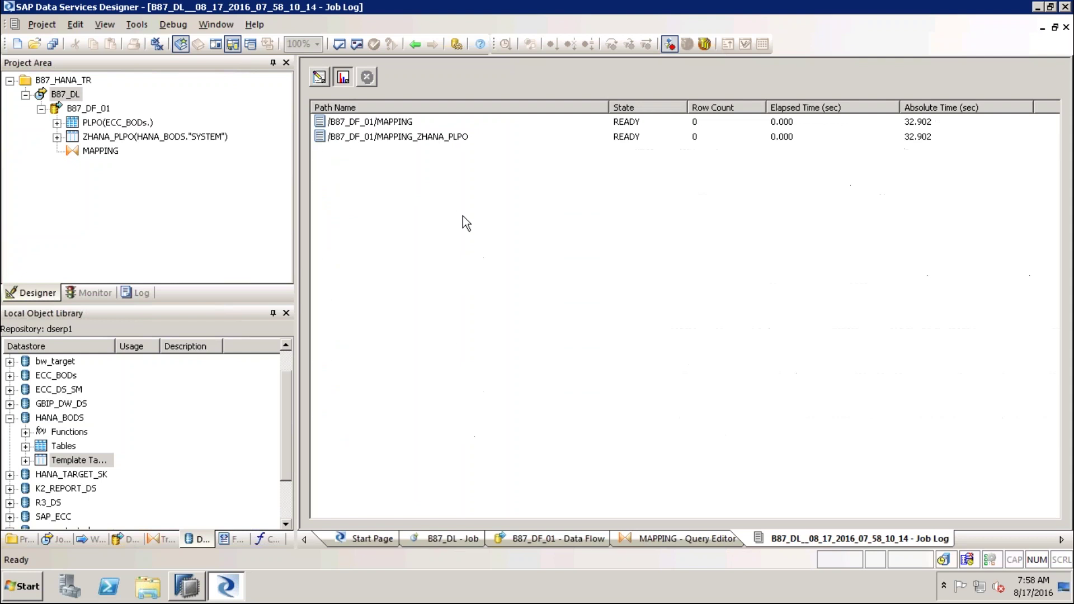
left_click(414, 123)
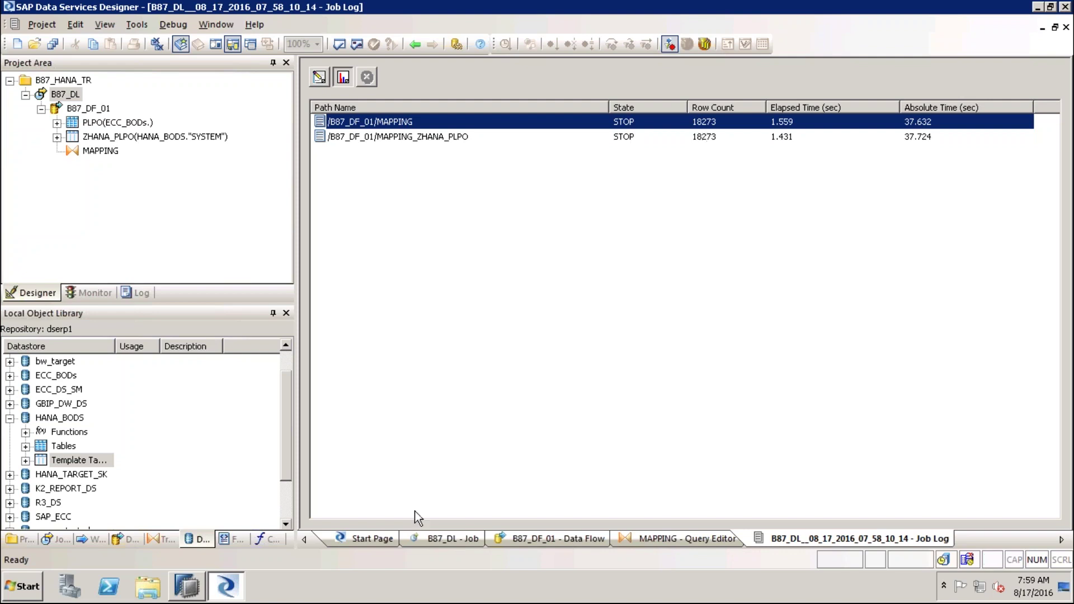
left_click(1066, 586)
double_click(29, 234)
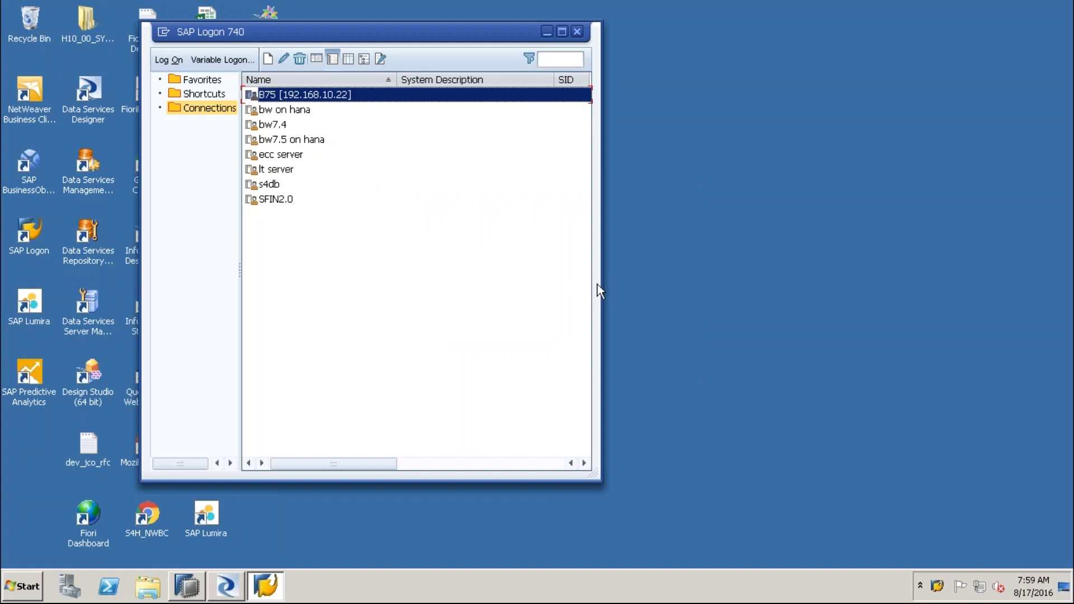
Log on to the ecc server with the saved user name and the account password
left_click(287, 154)
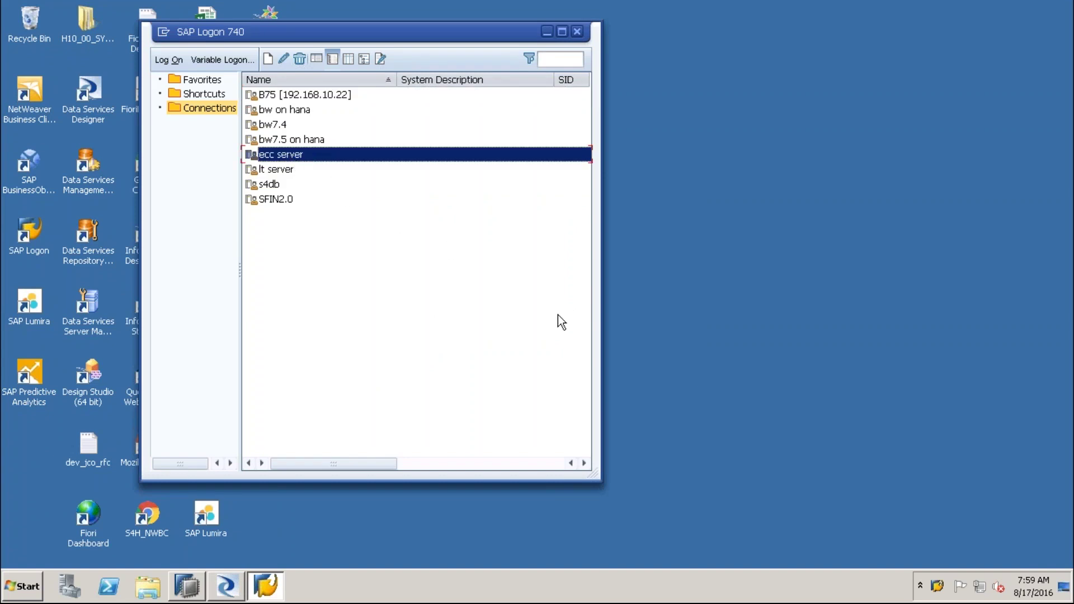
key("Return")
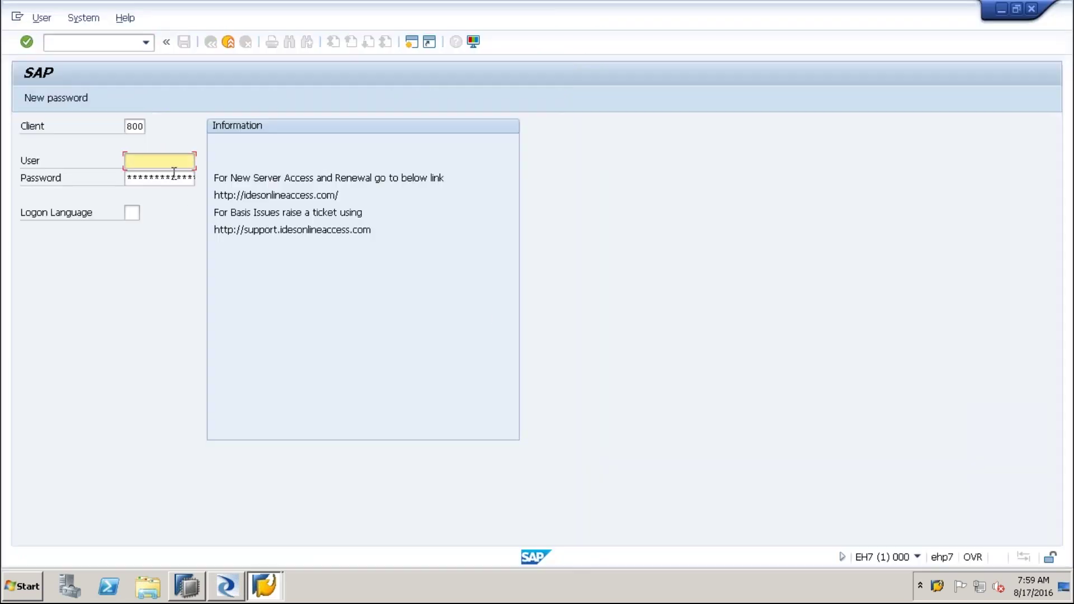
left_click(173, 164)
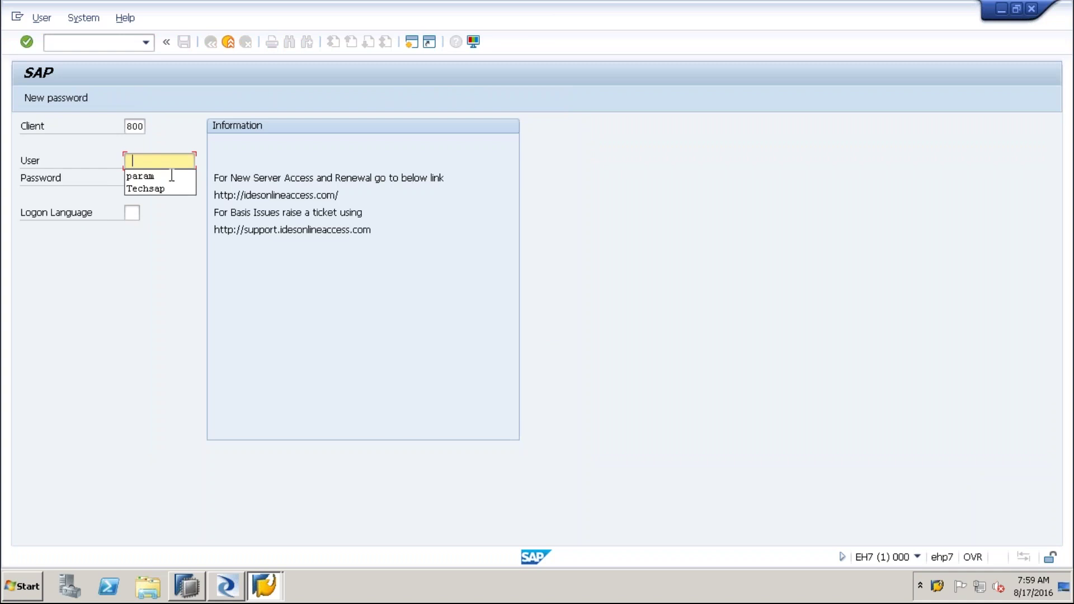
left_click(153, 177)
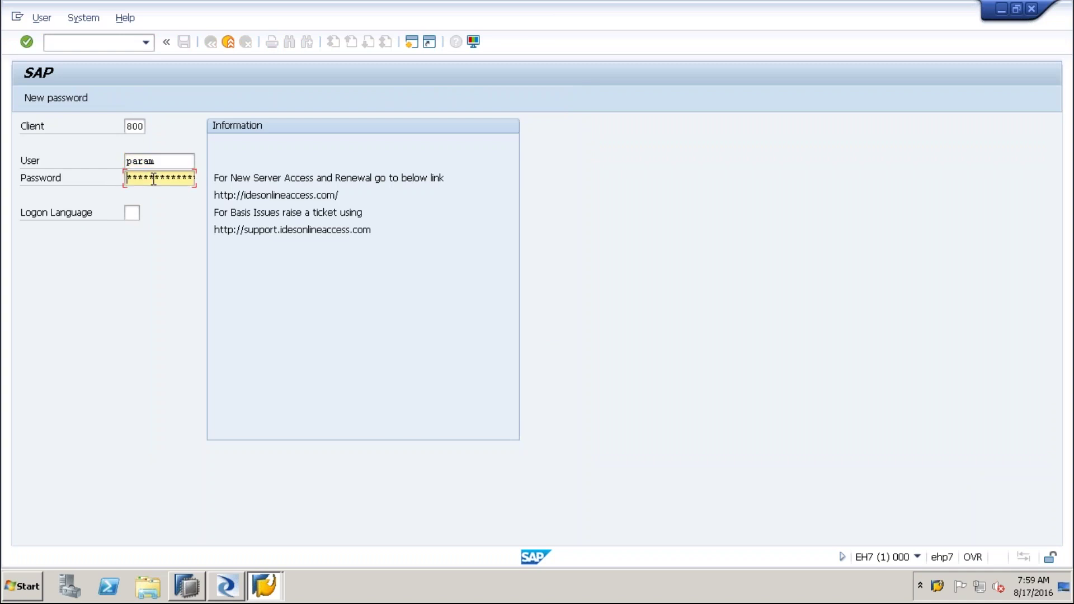
type("********")
key("Return")
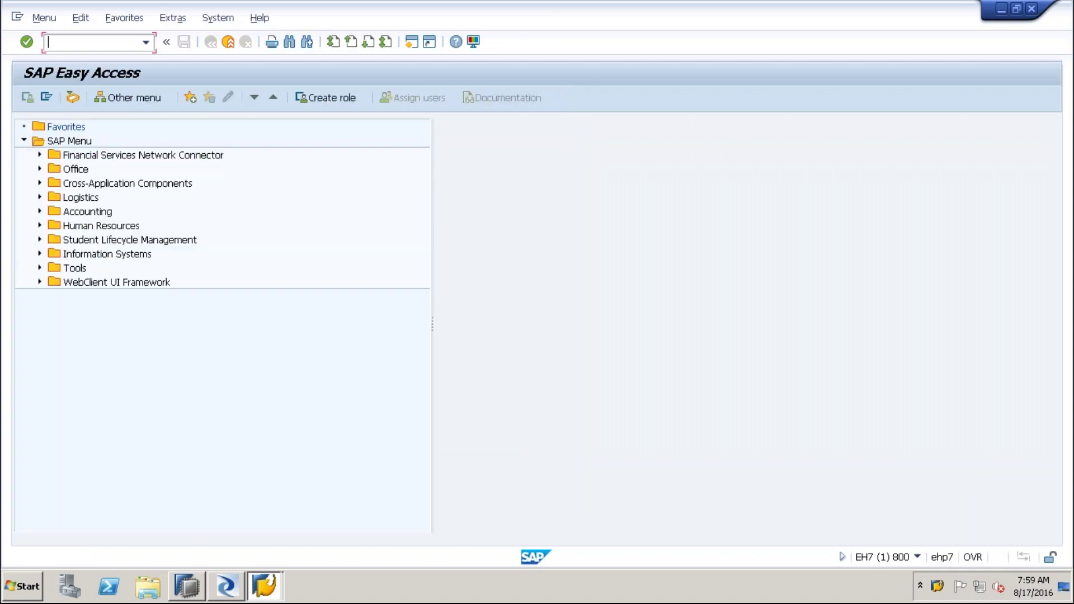
In SE11, open the PLPO table contents and count its entries, getting 18,273
type("se11")
key("Return")
type("plpo")
left_click(78, 336)
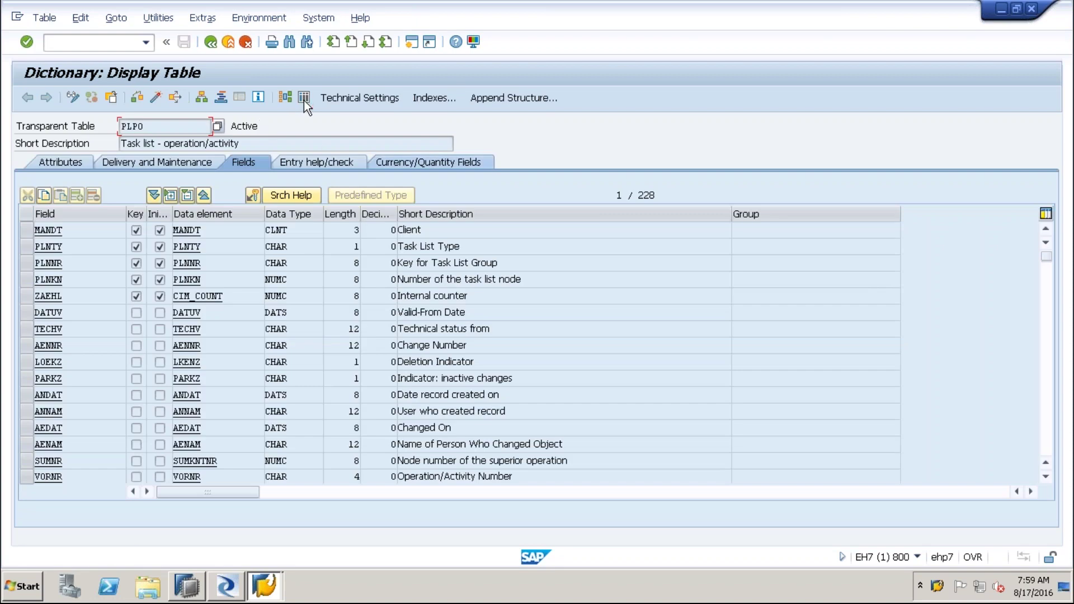
left_click(305, 100)
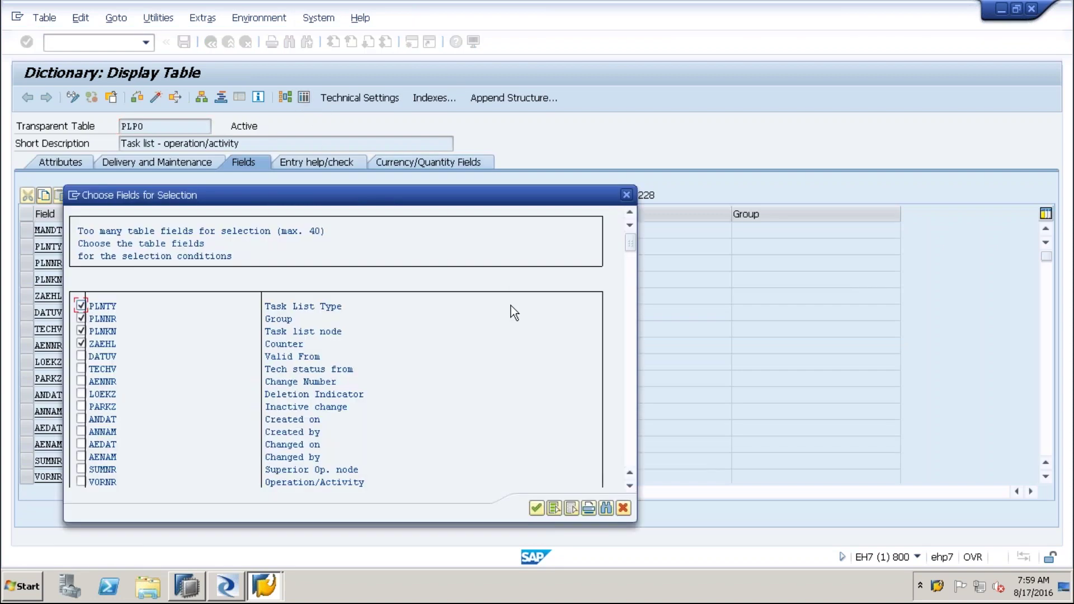
left_click(536, 508)
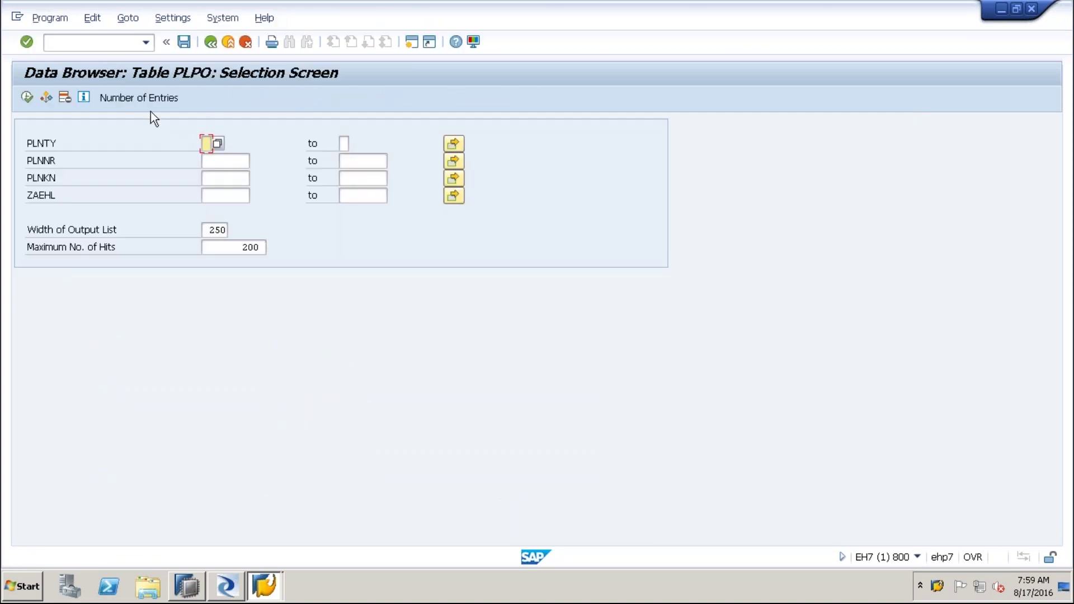
left_click(149, 103)
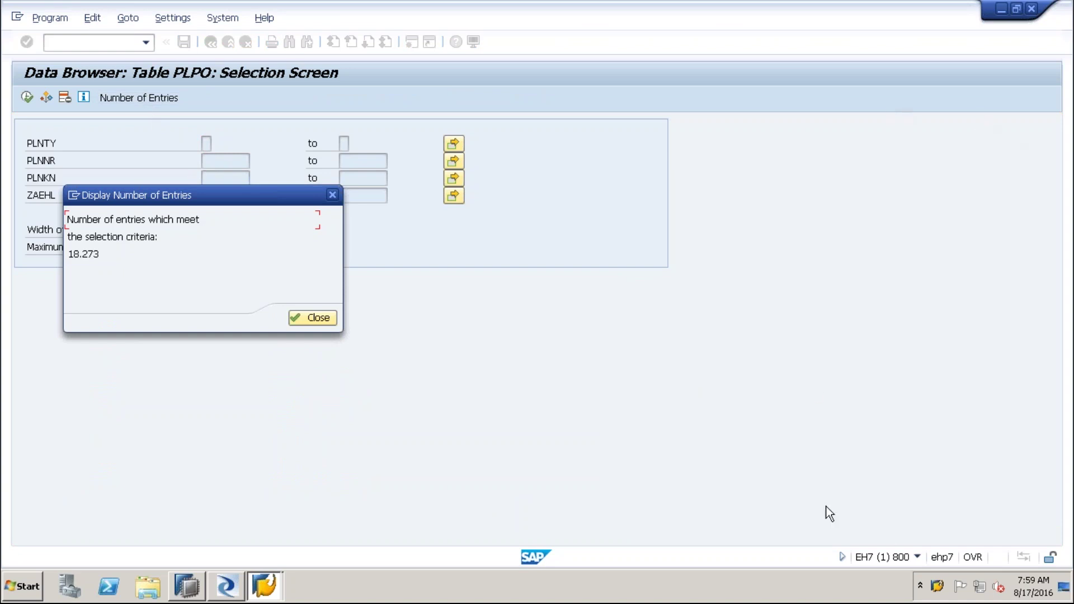
key("ctrl+2")
mouse_move(210, 296)
left_mouse_down()
mouse_move(135, 266)
mouse_move(112, 269)
mouse_move(119, 249)
mouse_move(103, 267)
left_mouse_up()
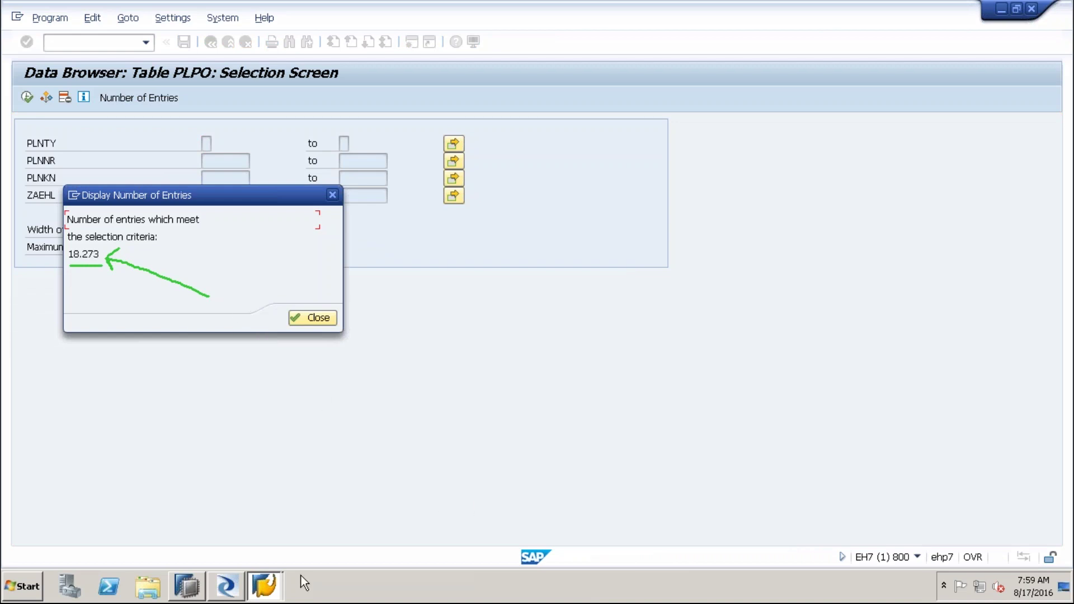
left_click(226, 587)
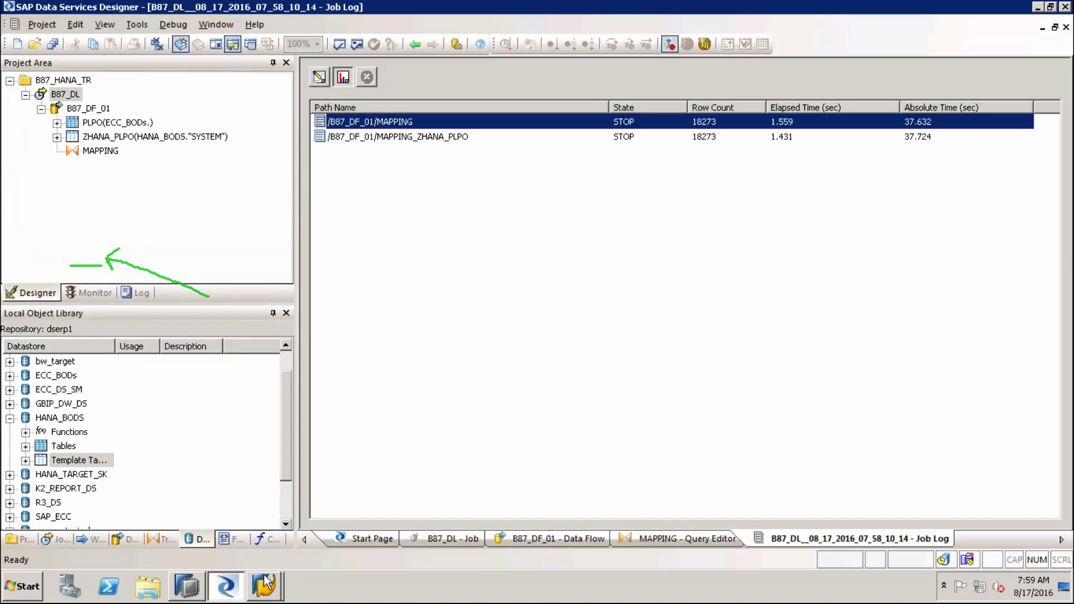
Check the 18273 row count in Designer's job monitor, then bring SAP HANA Studio to the front
key("e")
mouse_move(737, 275)
left_mouse_down()
mouse_move(722, 139)
mouse_move(706, 156)
mouse_move(723, 138)
mouse_move(741, 154)
left_mouse_up()
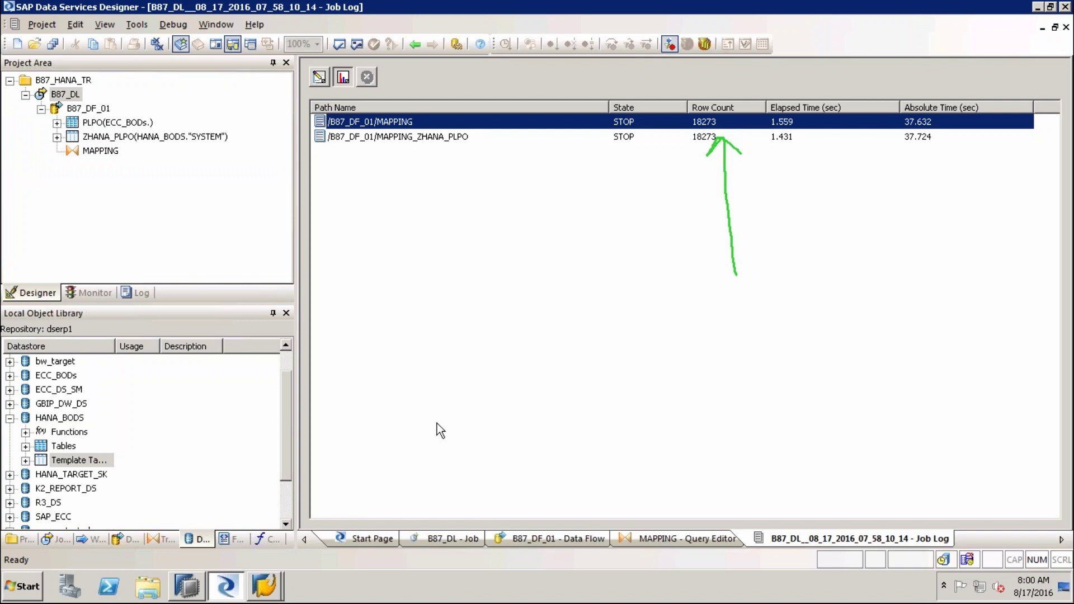
left_click(188, 587)
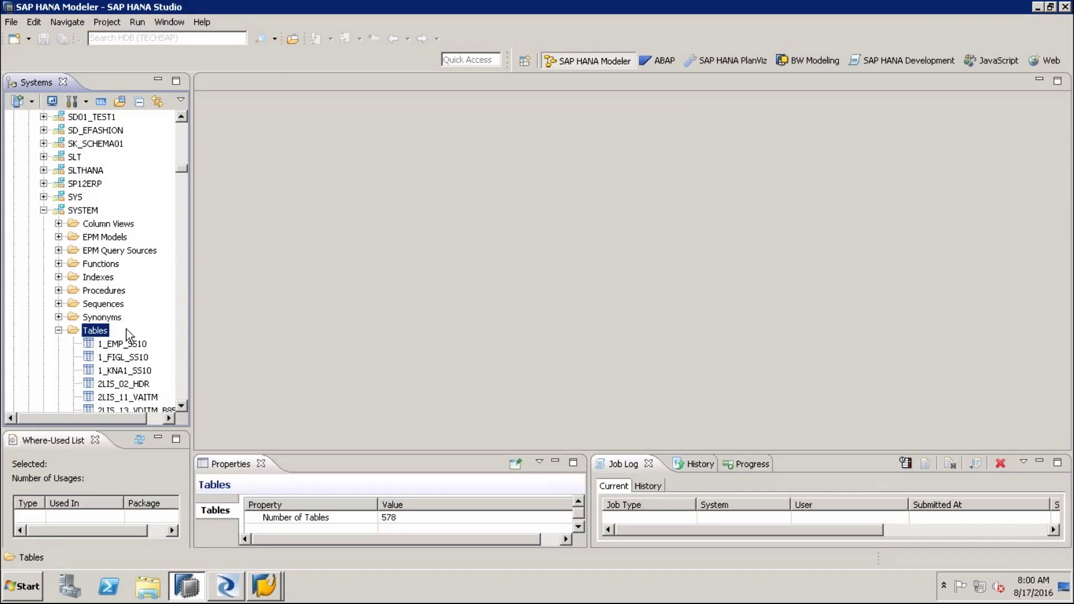
Refresh the table list in the SYSTEM schema's Tables folder
left_click(82, 212)
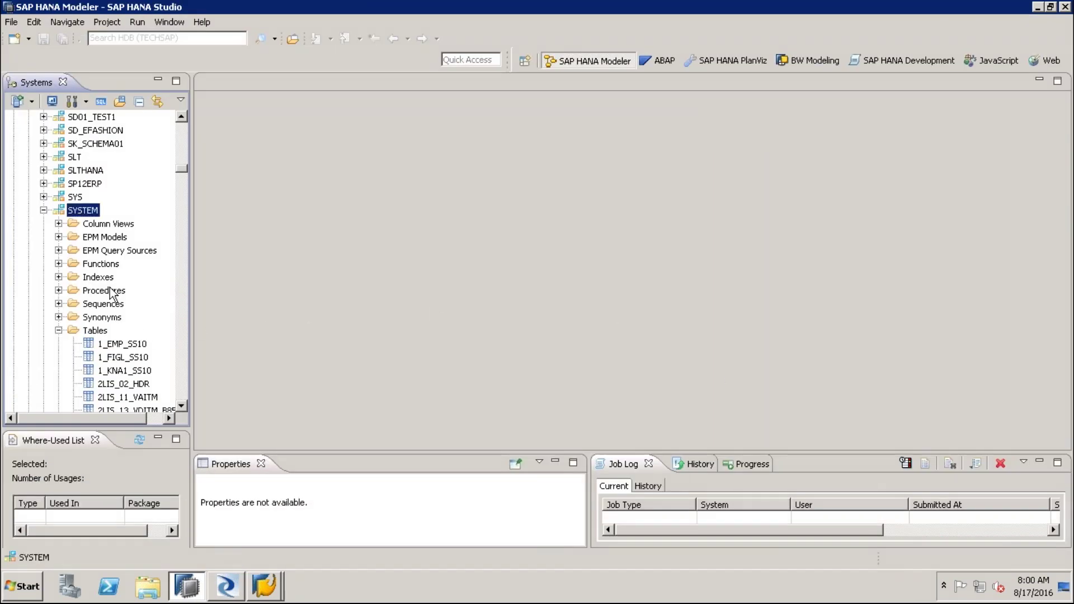
left_click(102, 334)
right_click(100, 335)
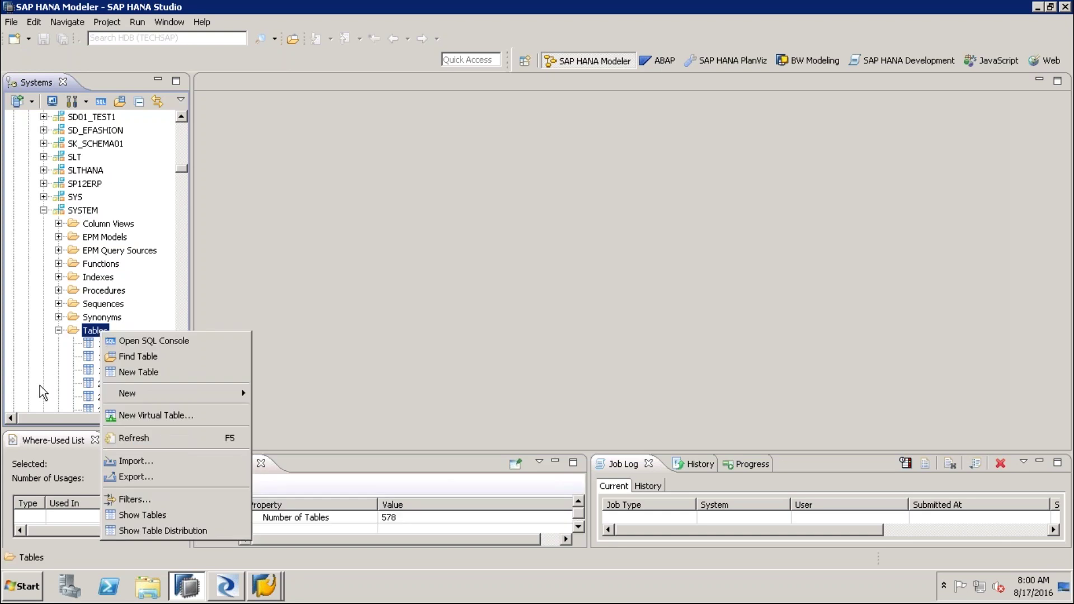
left_click(134, 437)
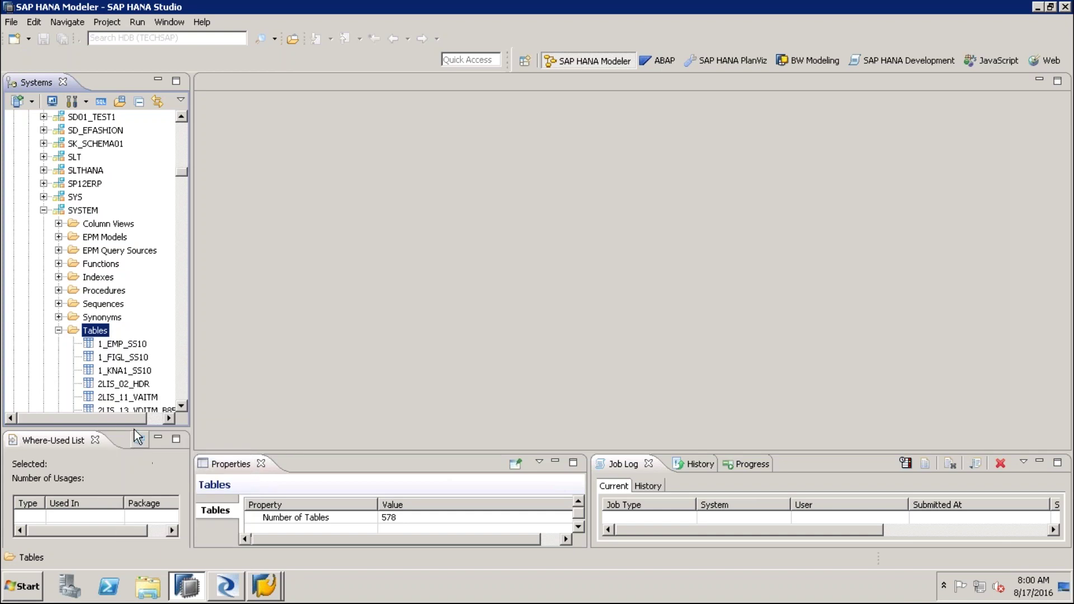
Find and select ZHANA_PLPO in the table list, then widen the Systems panel
left_click(128, 371)
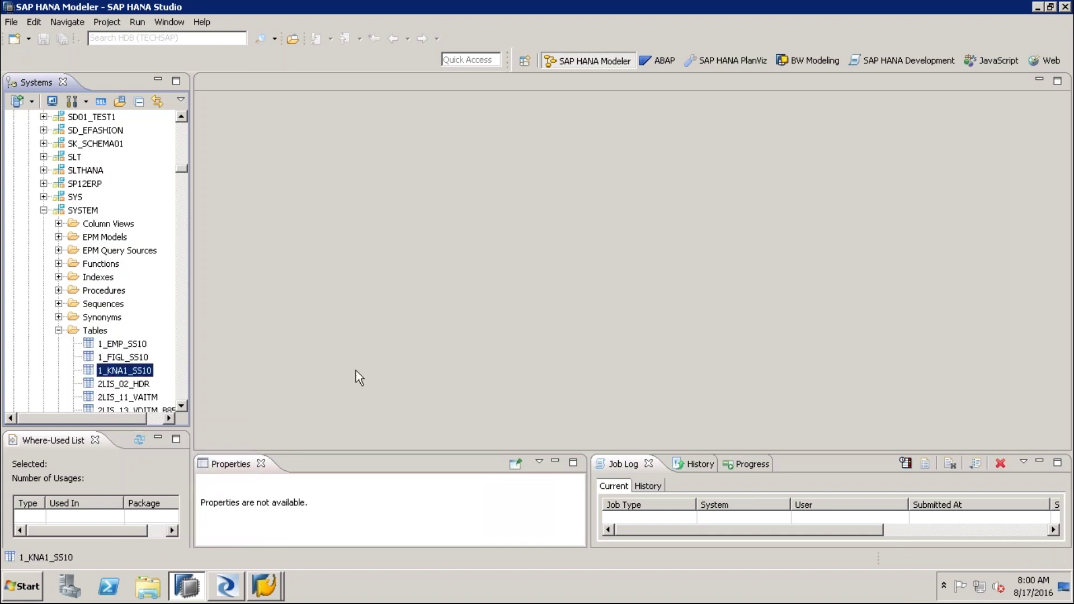
key("z")
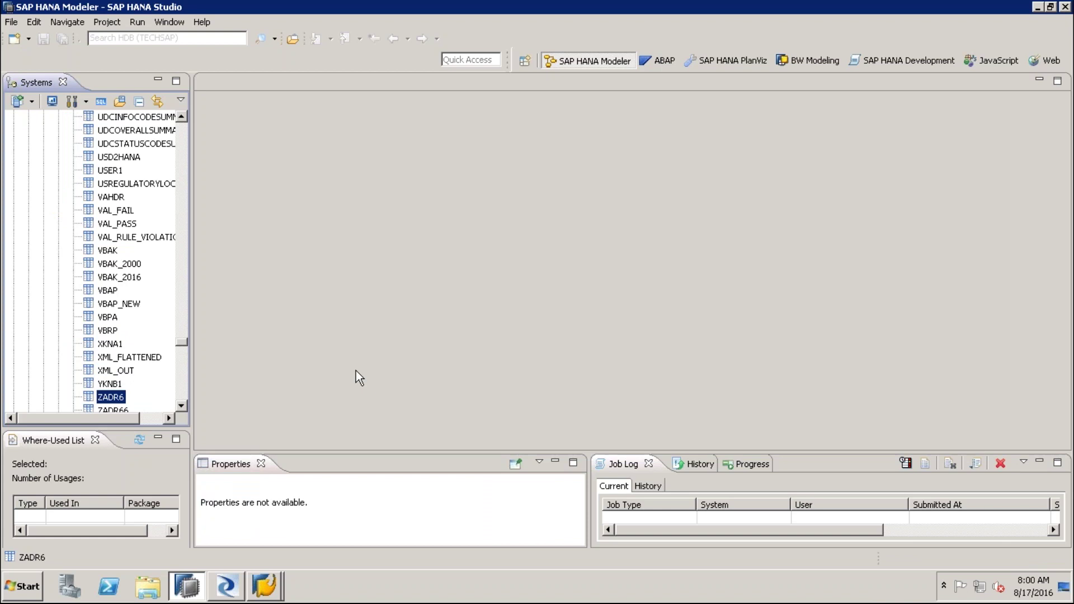
scroll(180, 404, "down", 3)
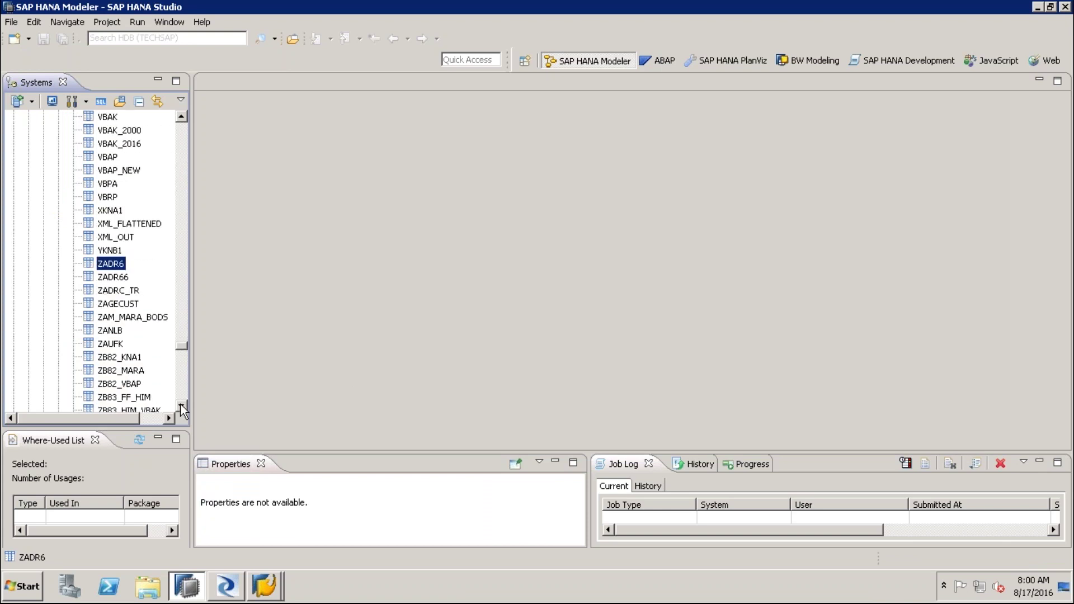
left_click(180, 405)
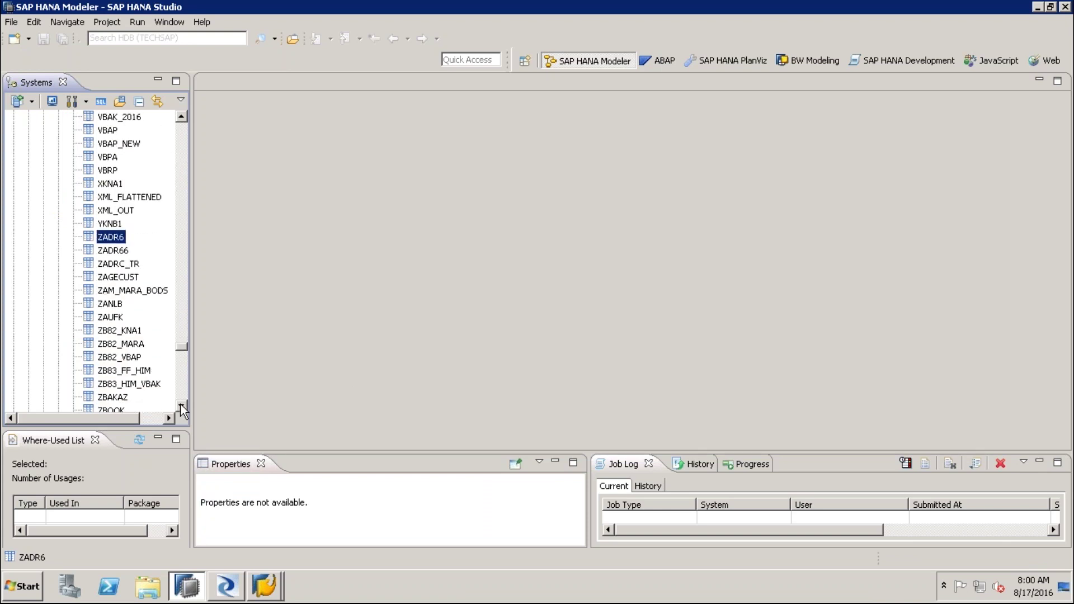
left_click(181, 405)
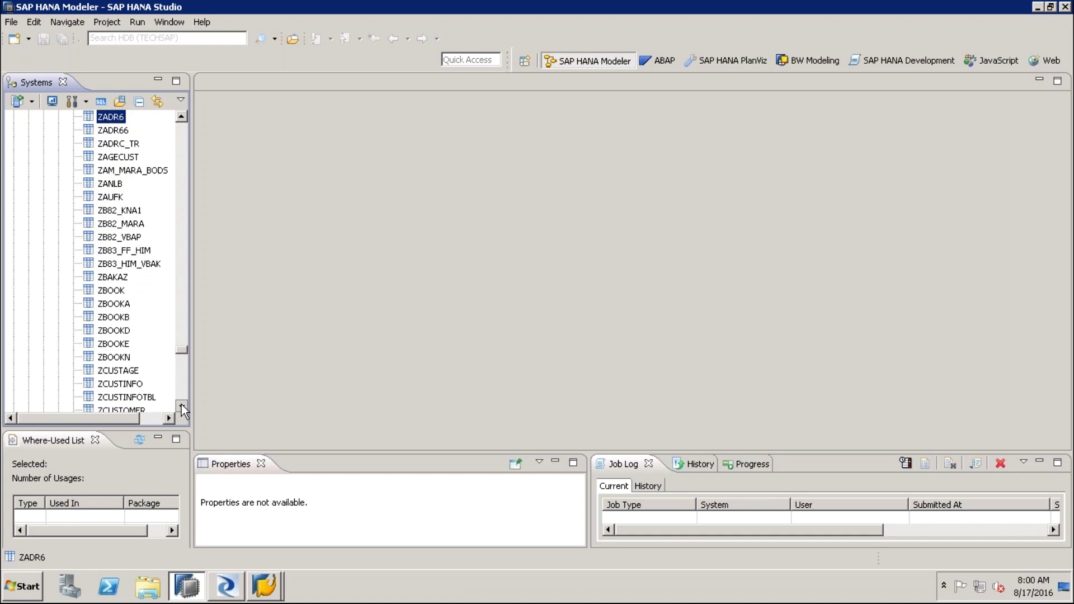
left_click_drag(181, 404, 182, 405)
left_click(139, 278)
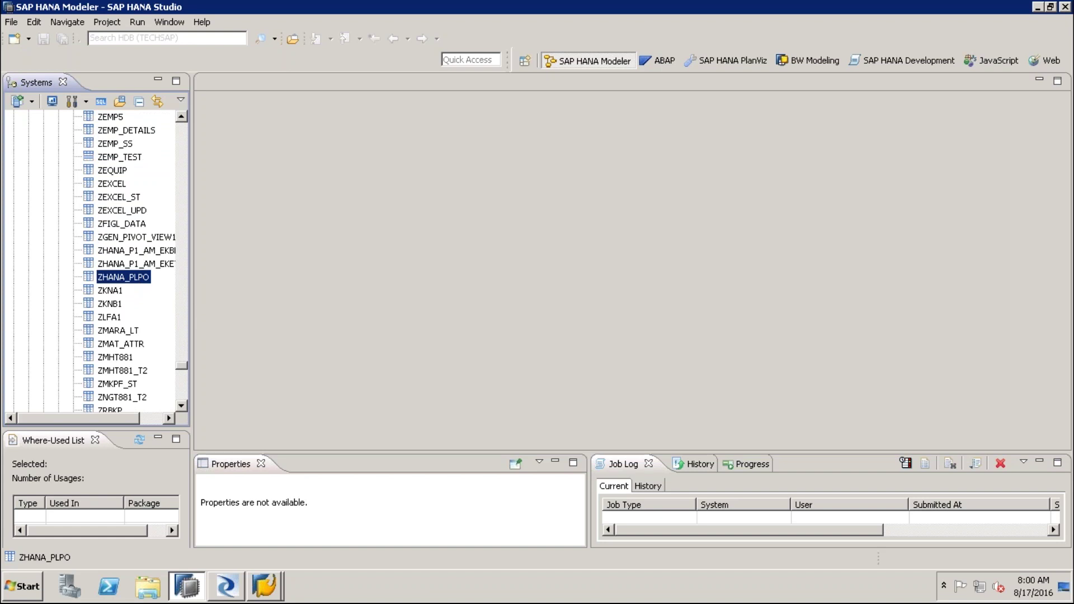
left_click_drag(194, 288, 230, 289)
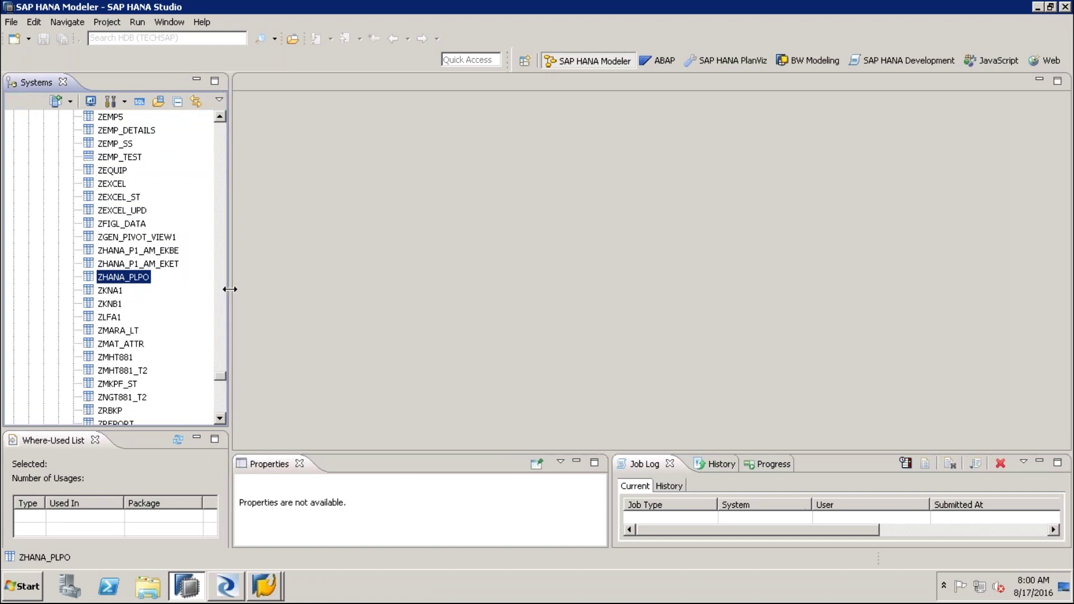
double_click(136, 280)
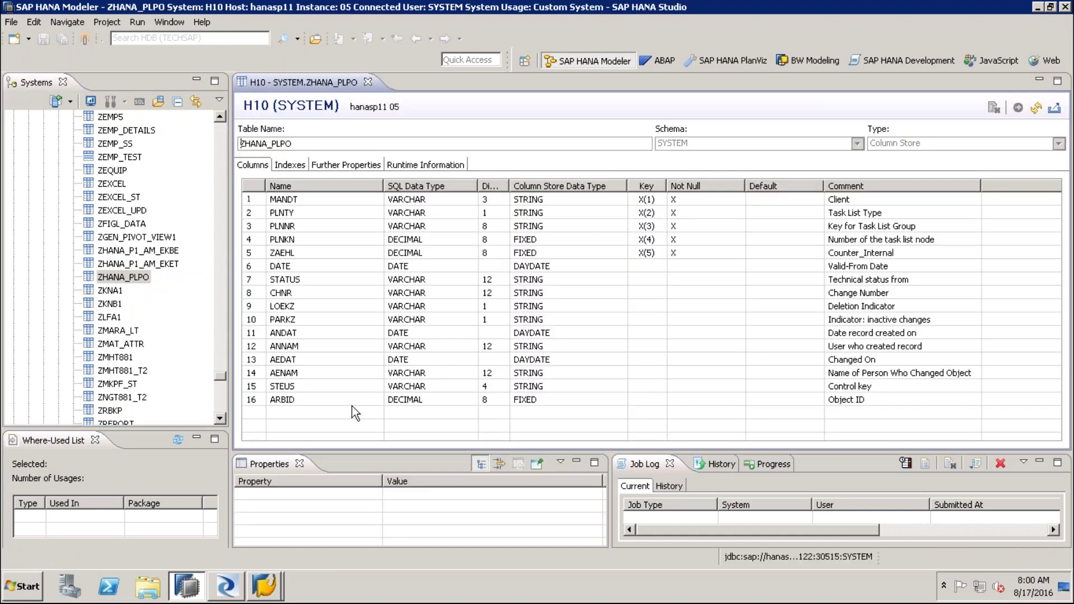
left_click(287, 402)
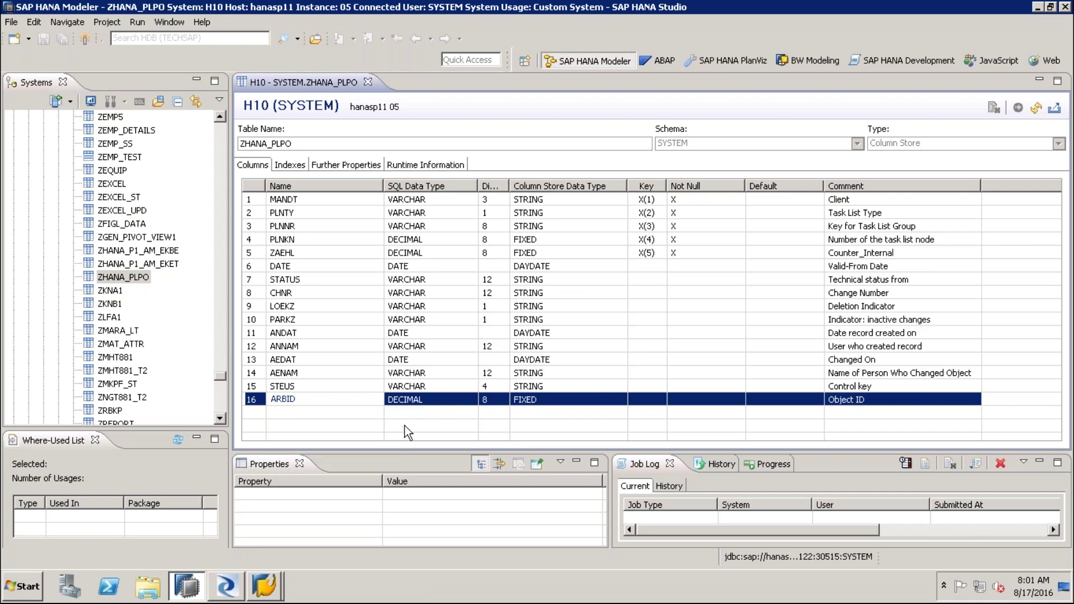
right_click(132, 279)
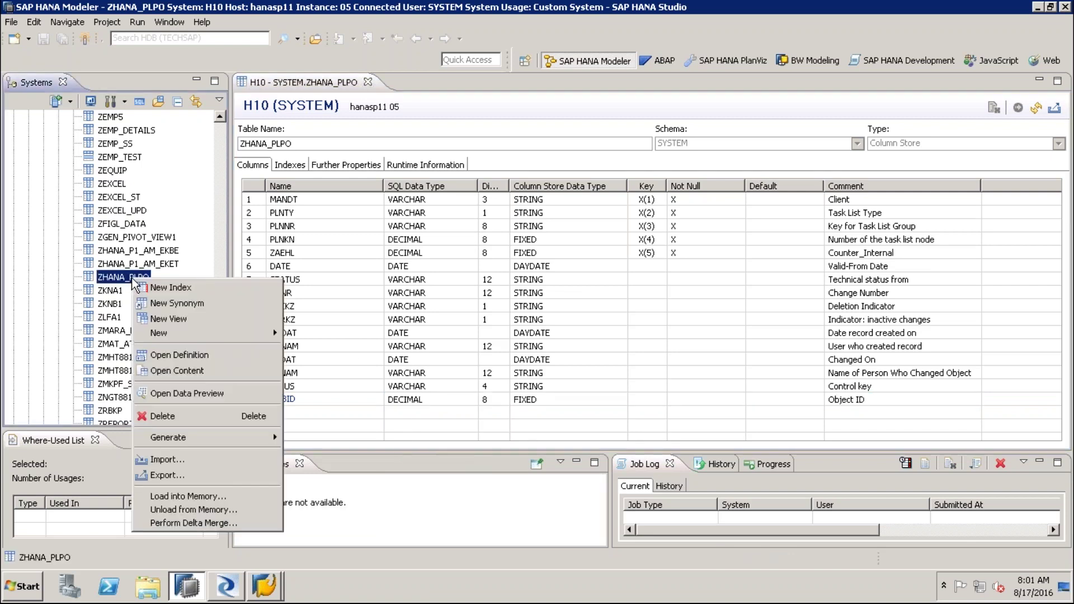
Preview ZHANA_PLPO's data and scroll through the loaded raw rows, such as record 50000251
left_click(249, 400)
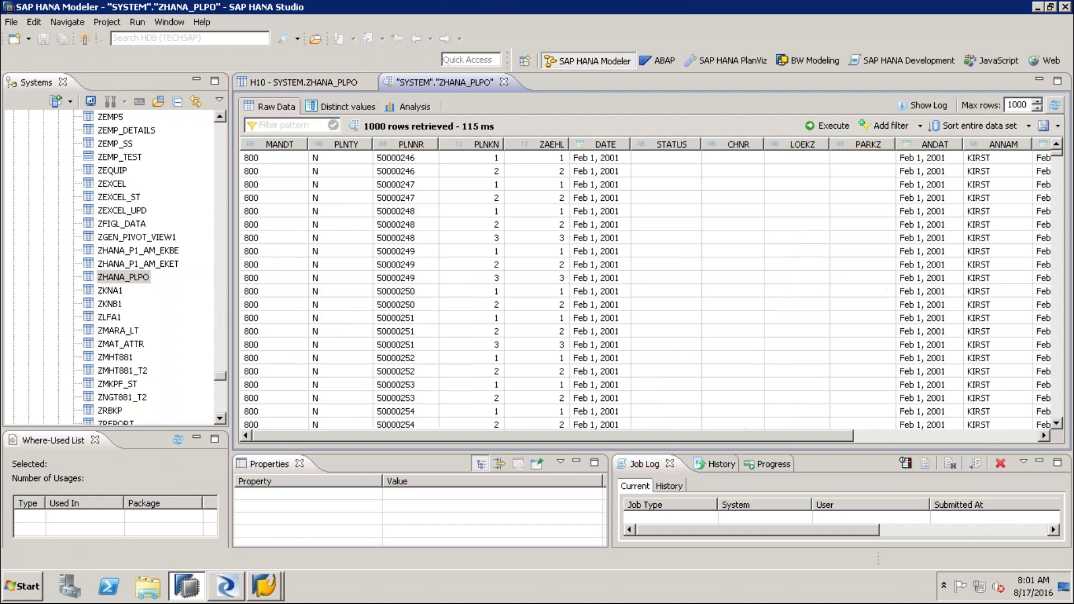
left_click(409, 185)
left_click(448, 318)
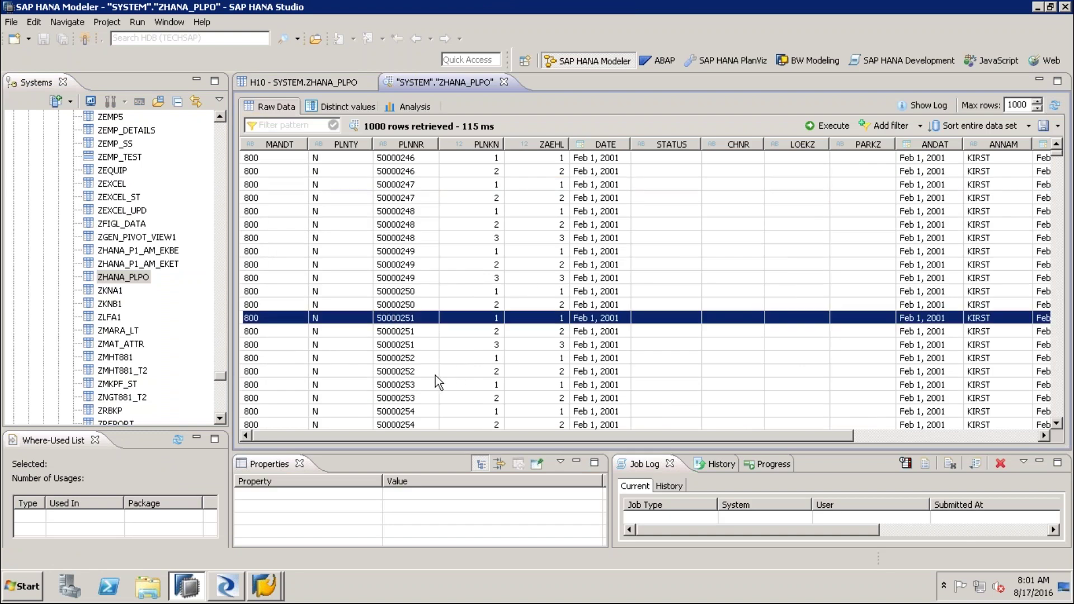
scroll(436, 375, "down", 4)
scroll(436, 375, "down", 20)
left_click(457, 373)
scroll(456, 386, "down", 9)
left_click(495, 387)
scroll(495, 387, "down", 12)
left_click(438, 368)
scroll(476, 337, "up", 1)
scroll(476, 337, "up", 20)
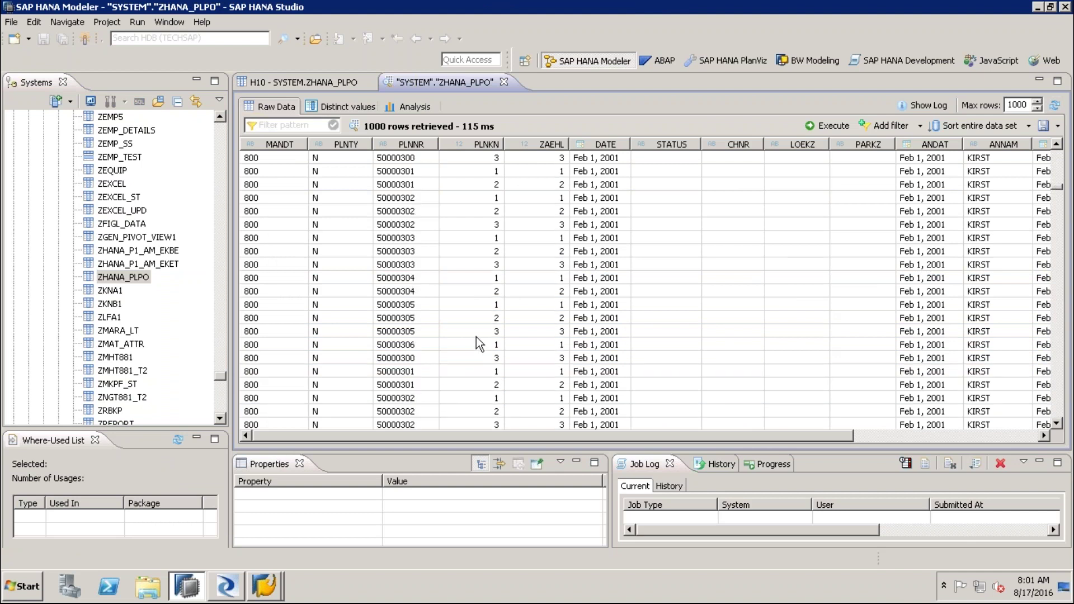
scroll(476, 337, "up", 20)
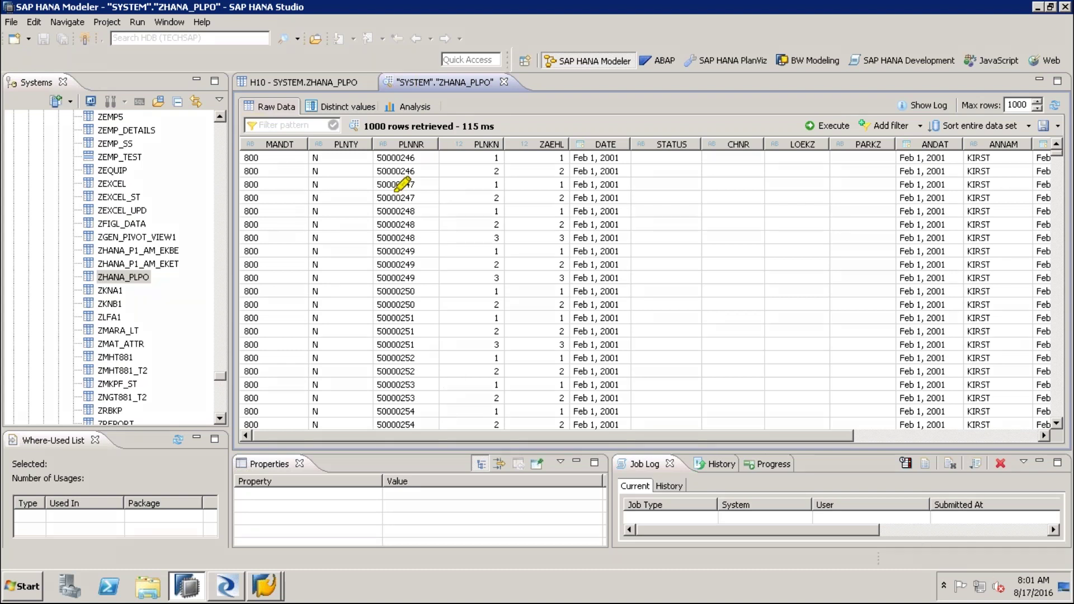
left_click_drag(156, 278, 197, 276)
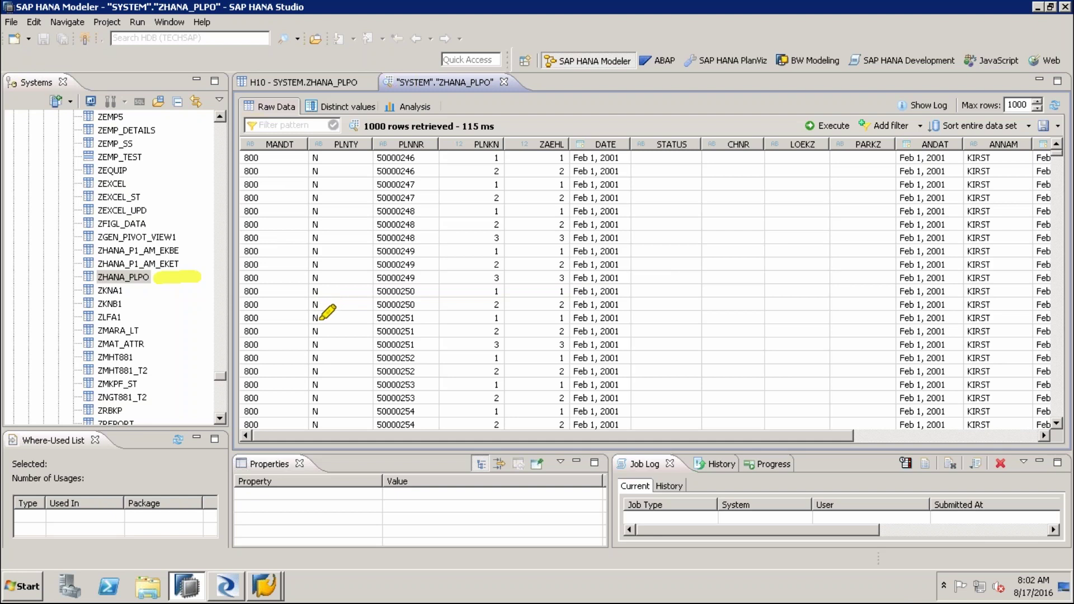
Go back to the H10 - SYSTEM.ZHANA_PLPO definition tab and review its column rows
left_click(329, 84)
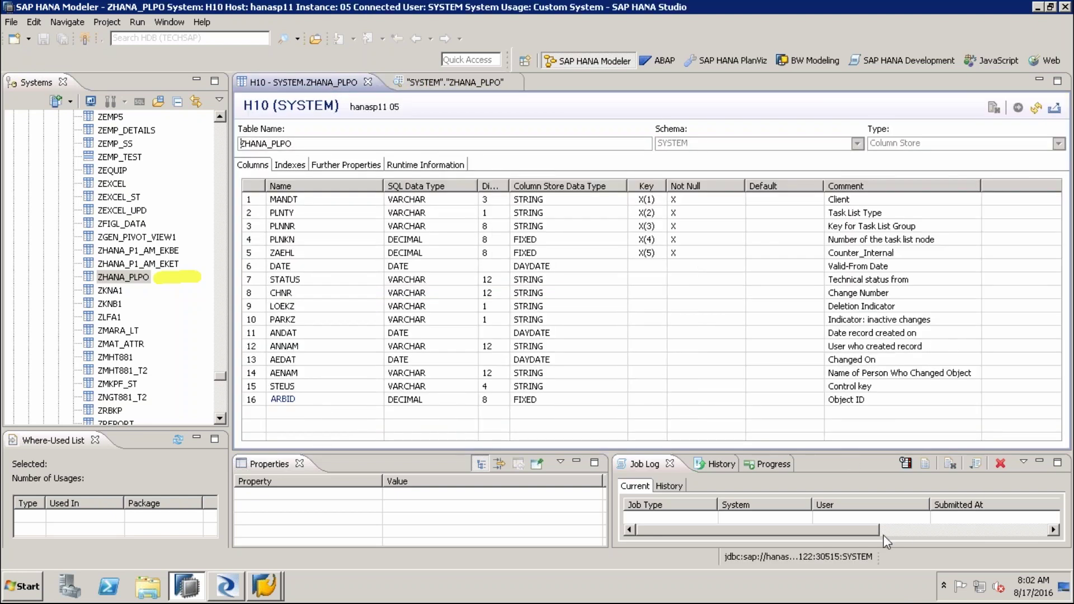
mouse_move(248, 410)
left_mouse_down()
mouse_move(424, 410)
mouse_move(445, 420)
left_mouse_up()
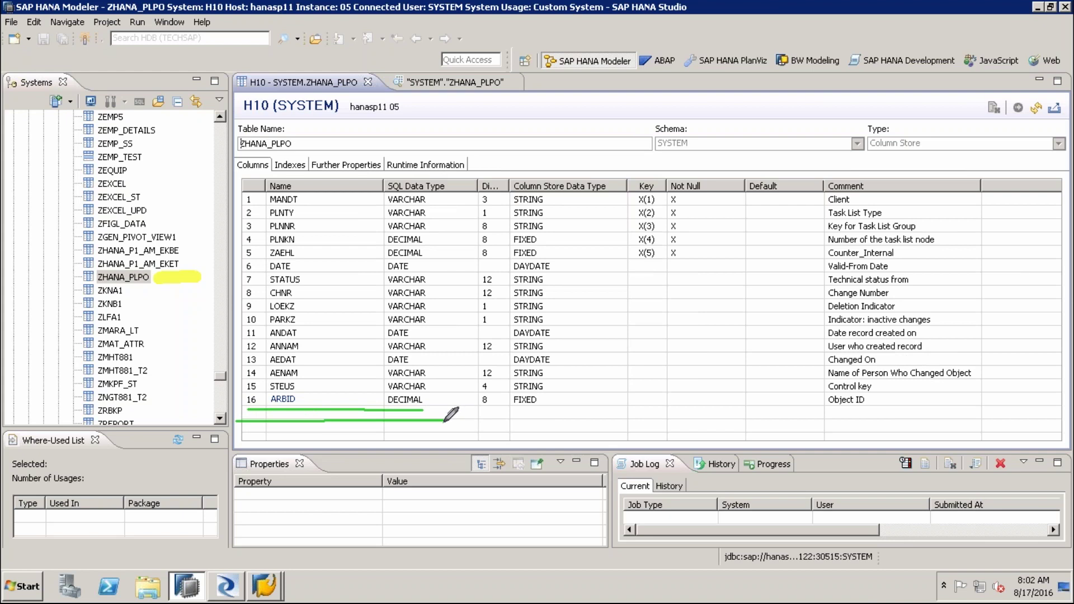
left_click_drag(253, 430, 483, 429)
left_click_drag(263, 442, 480, 440)
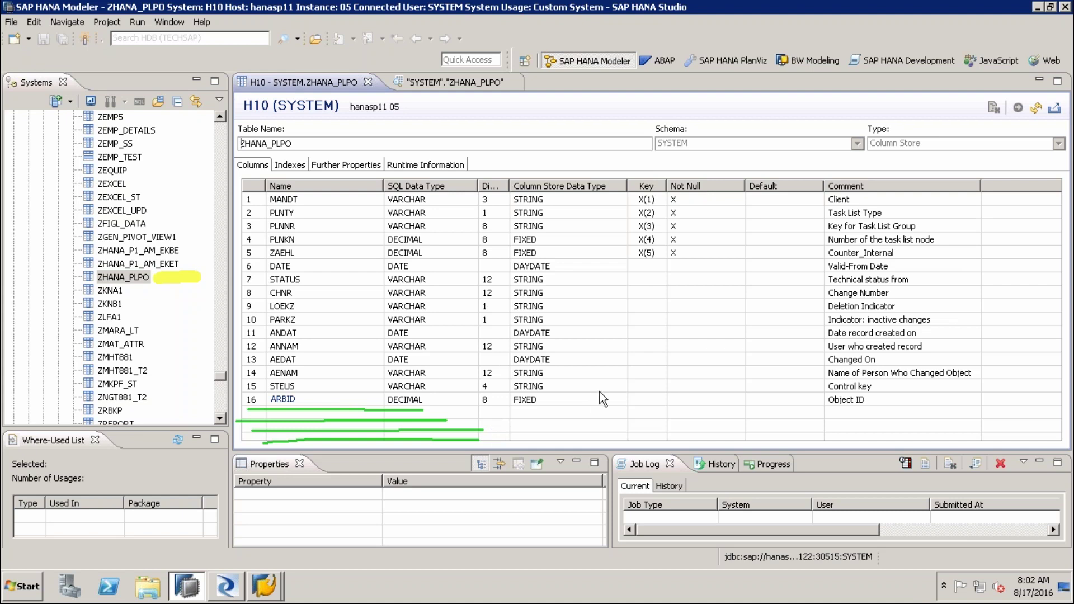
left_click(234, 587)
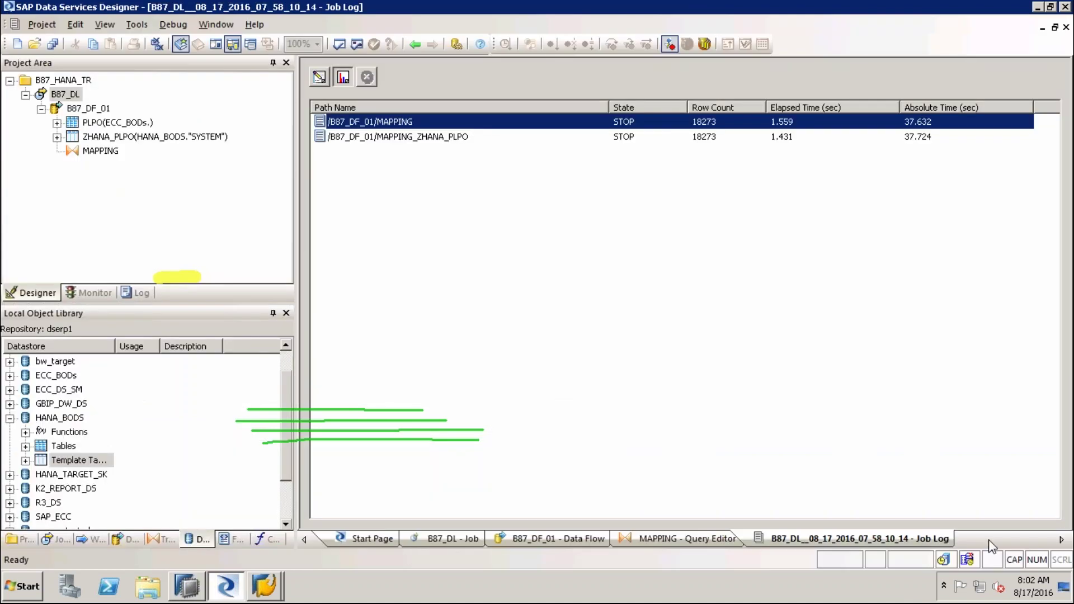
In the MAPPING query editor, select source columns WERKS, TXTSP and LAR01 together
left_click(669, 537)
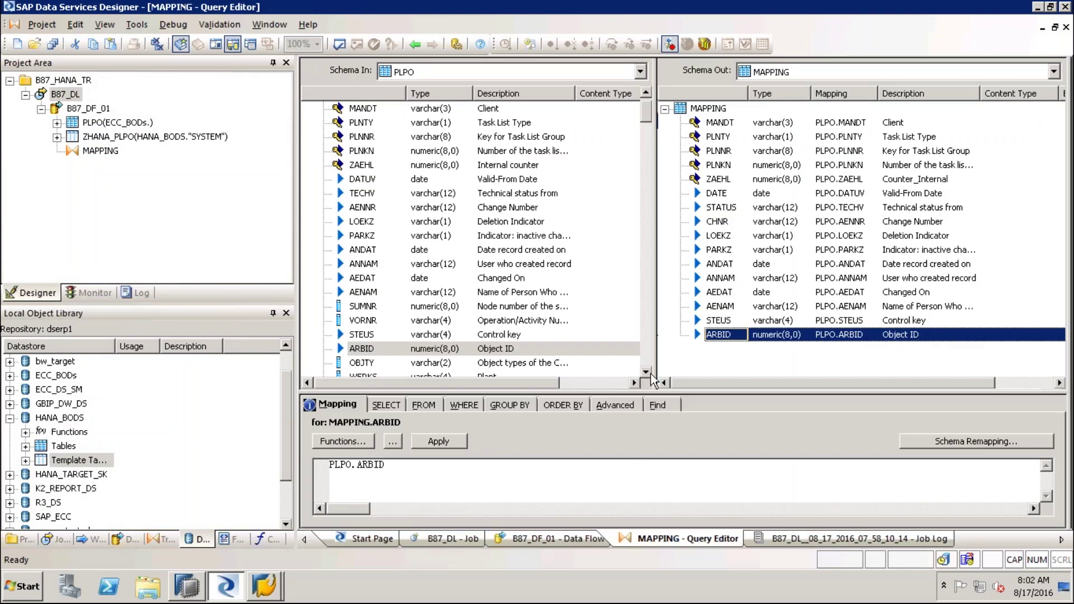
scroll(650, 374, "down", 4)
scroll(650, 374, "down", 2)
left_click(369, 152)
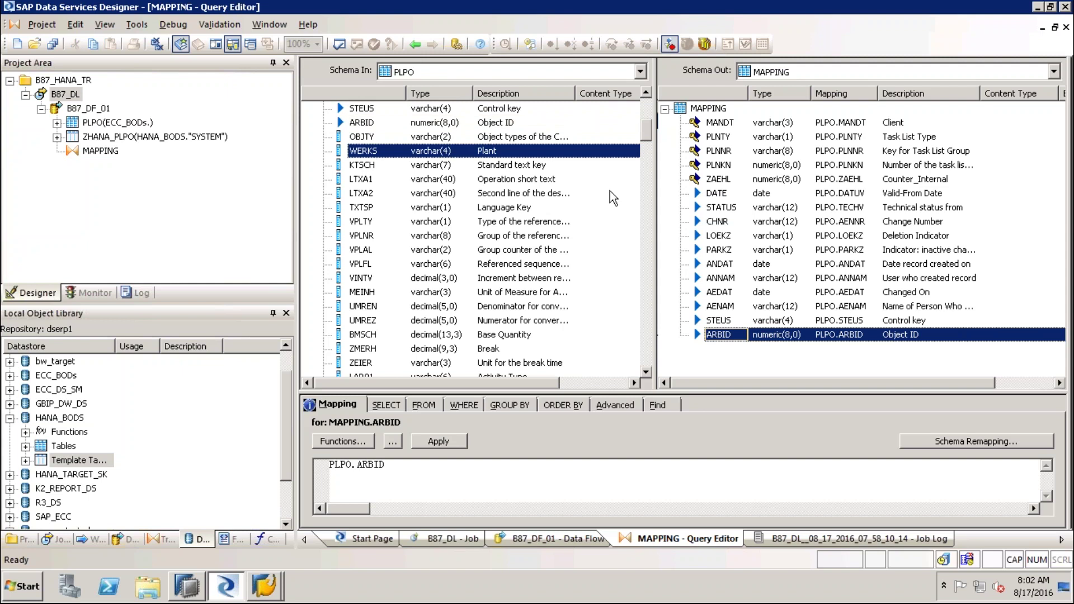
left_click(391, 208, "ctrl")
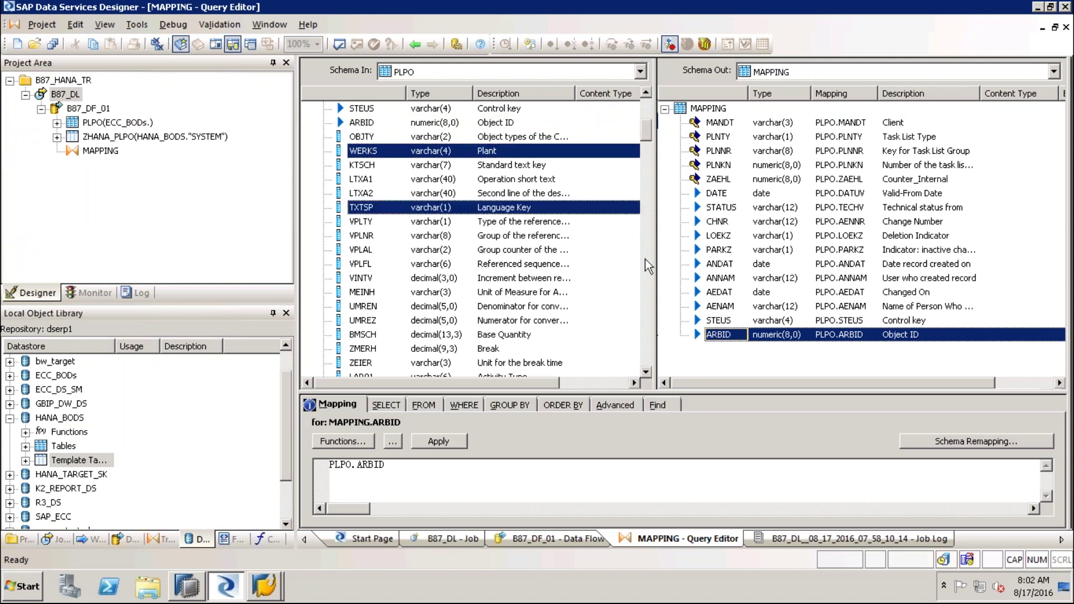
scroll(608, 315, "down", 3)
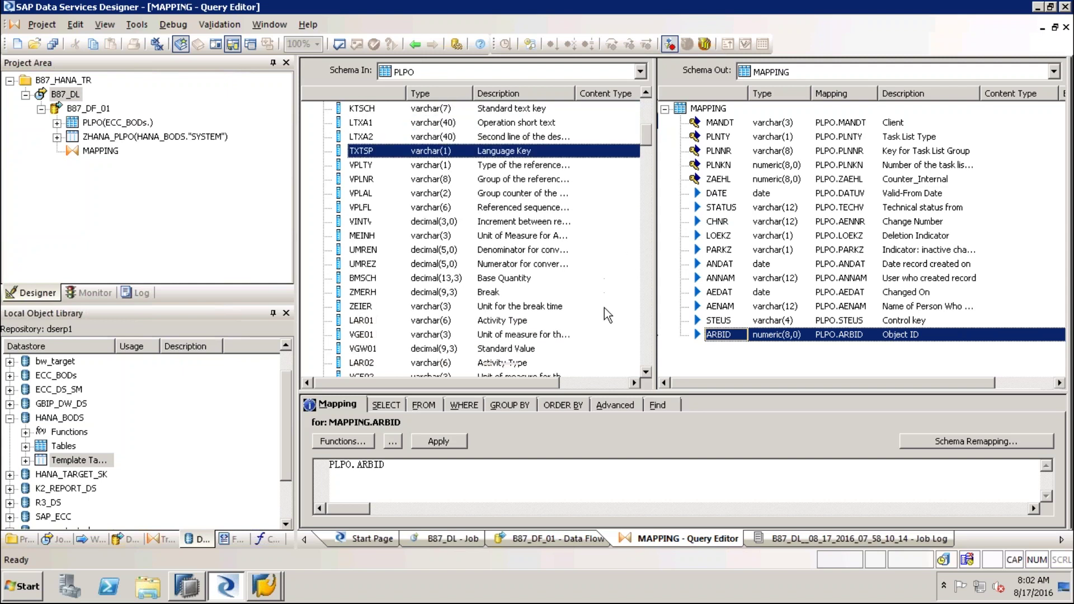
left_click(442, 307, "ctrl")
Add SAKTO to the selection and map all four PLPO columns to the output
scroll(600, 327, "down", 4)
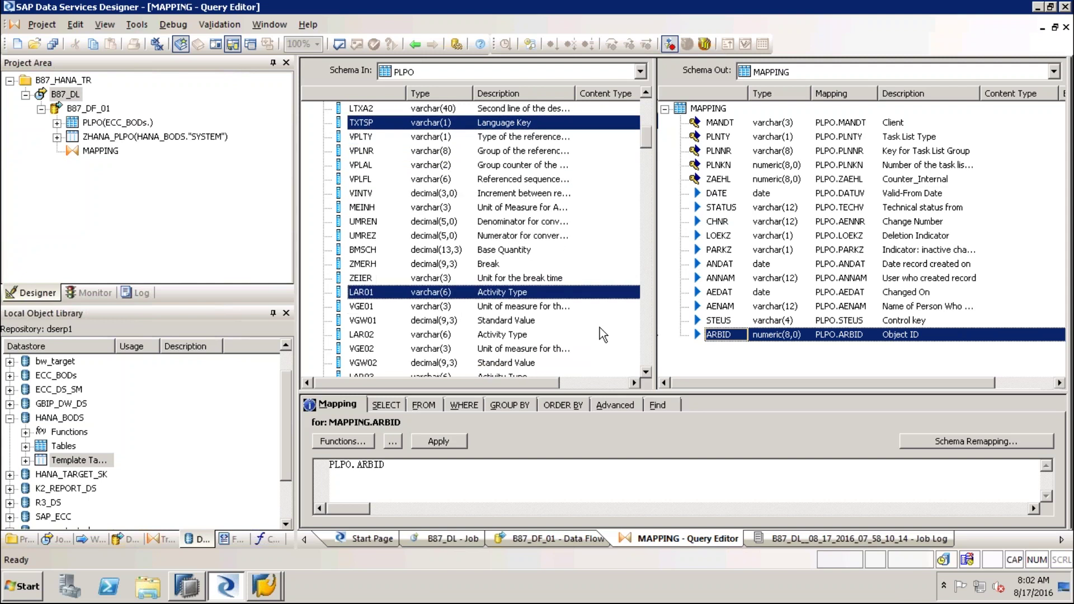
scroll(599, 327, "down", 8)
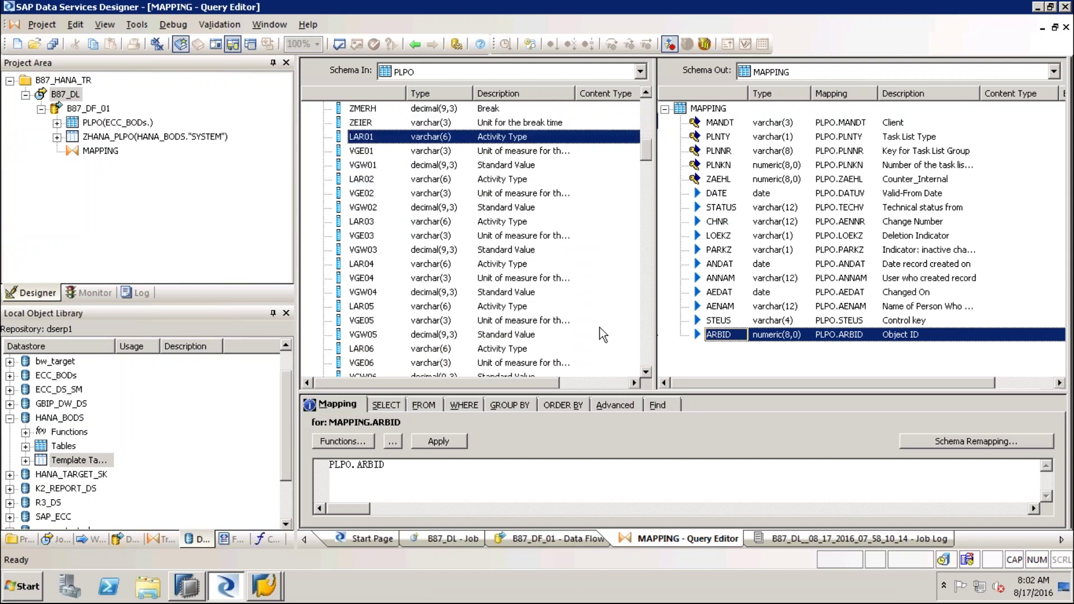
scroll(600, 336, "down", 1)
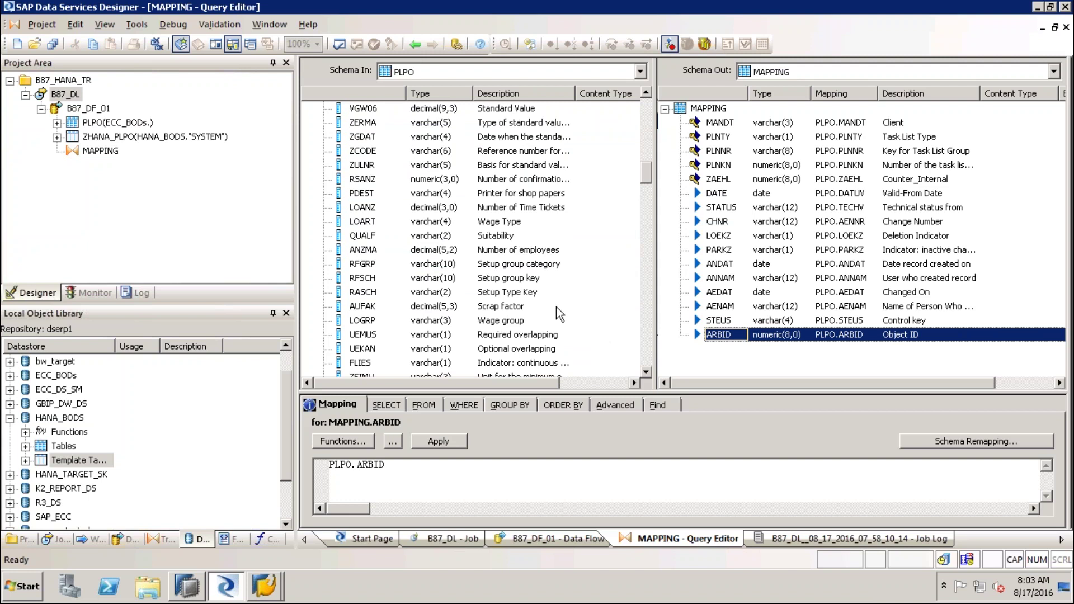
scroll(588, 329, "down", 3)
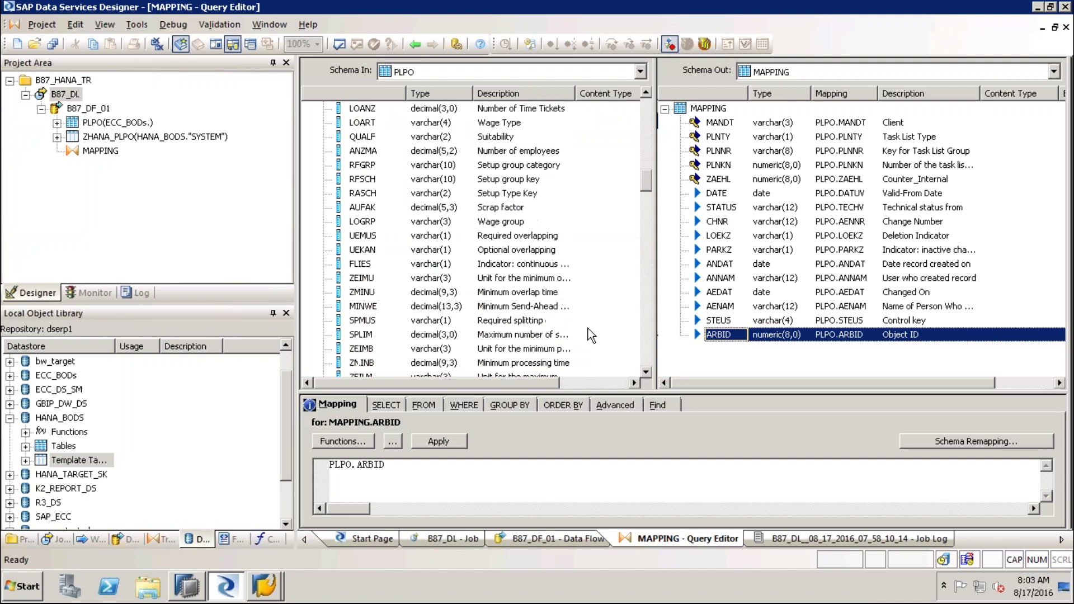
scroll(589, 331, "down", 10)
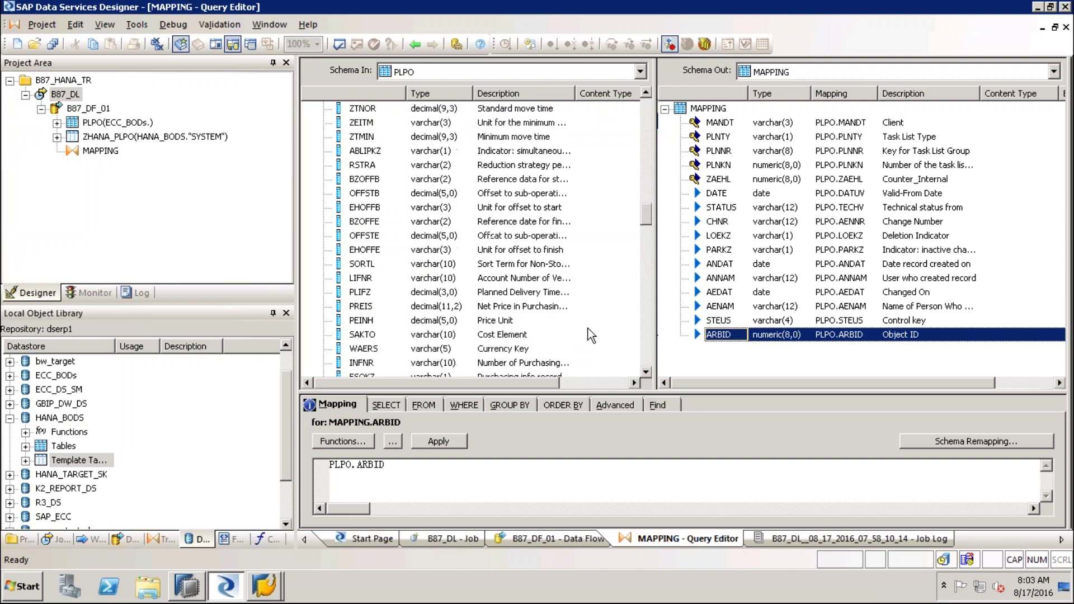
scroll(589, 328, "down", 1)
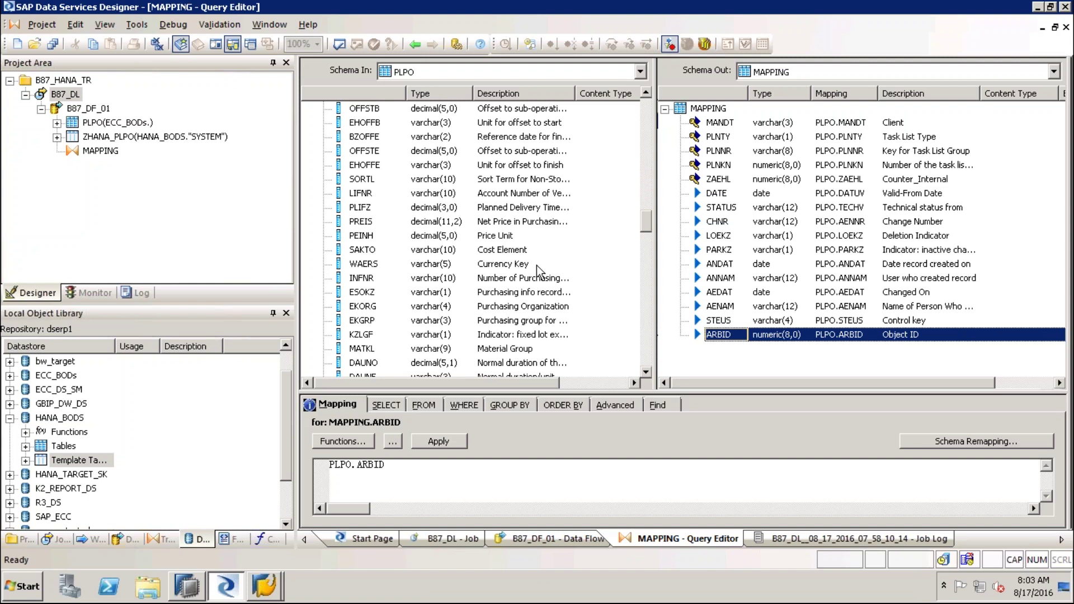
left_click(470, 250)
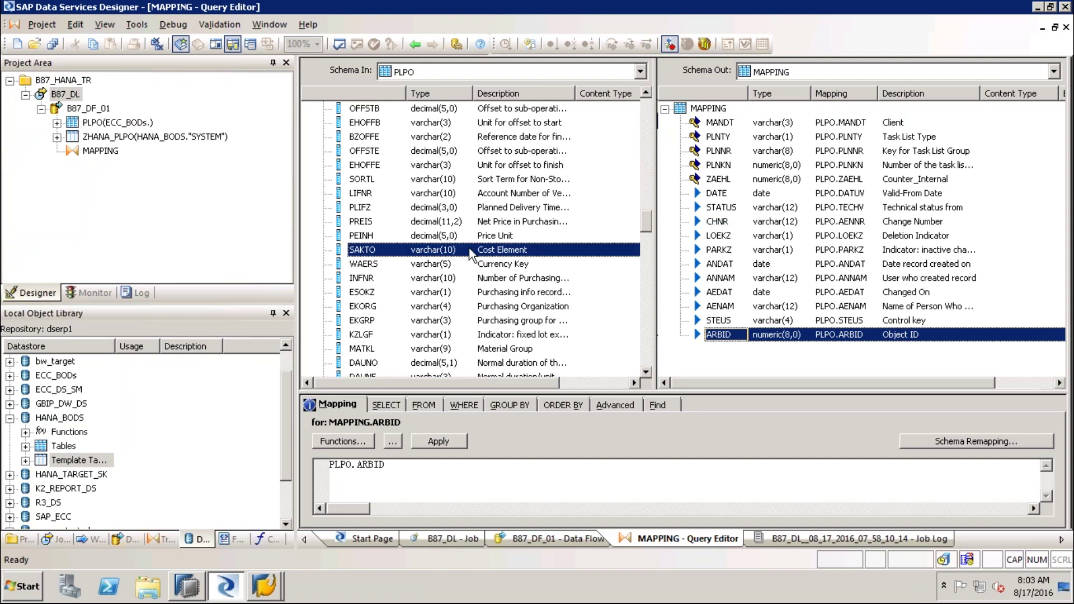
right_click(469, 251)
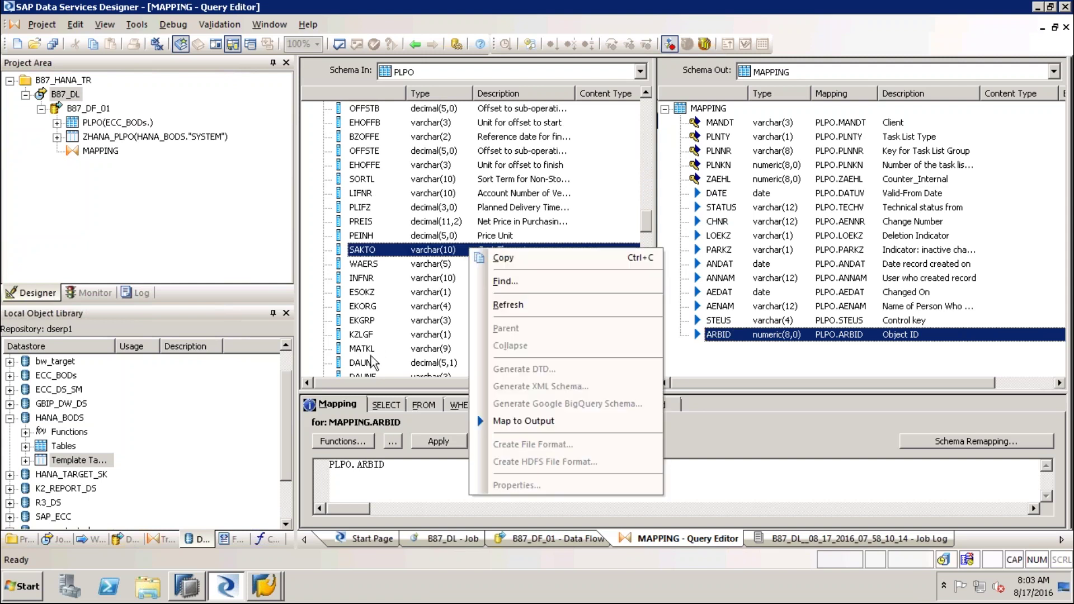
left_click(555, 422)
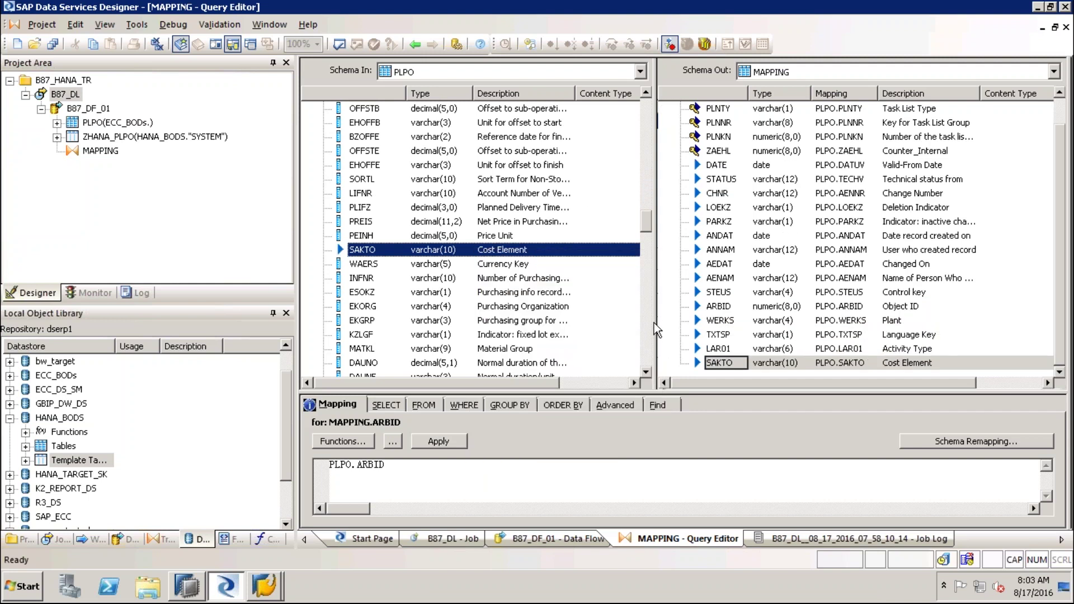
Validate MAPPING, save all, rerun job B87_DL and confirm 18273 rows per path in the monitor
left_click(339, 45)
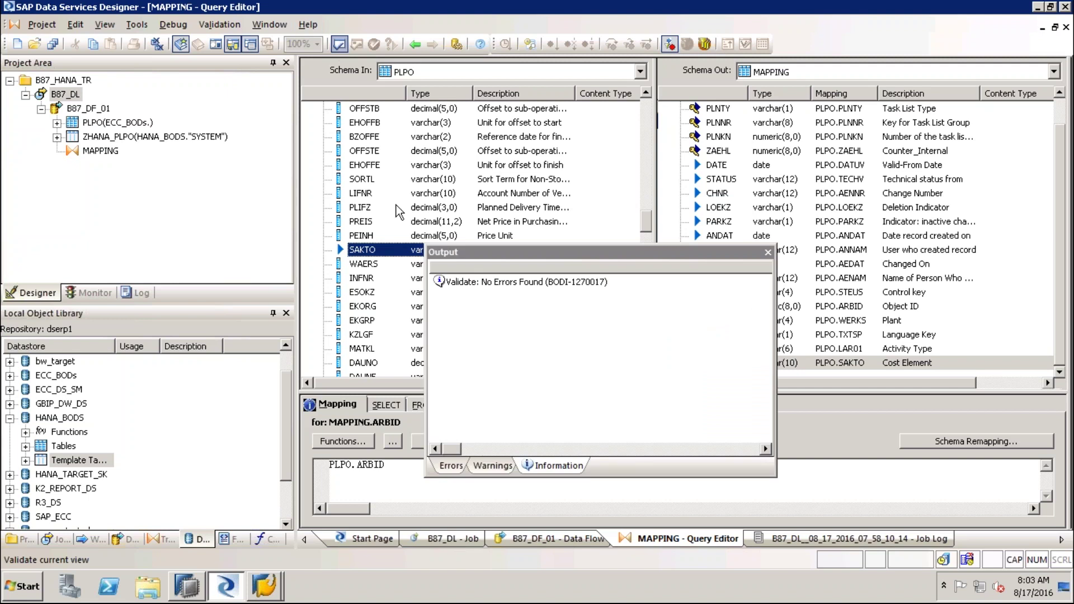
left_click(768, 253)
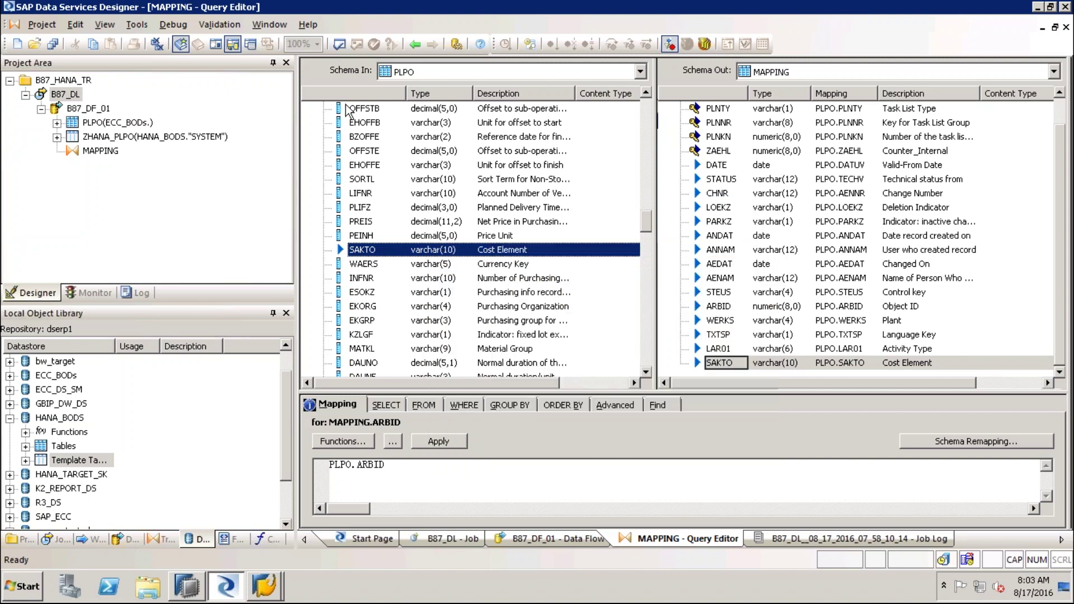
right_click(63, 94)
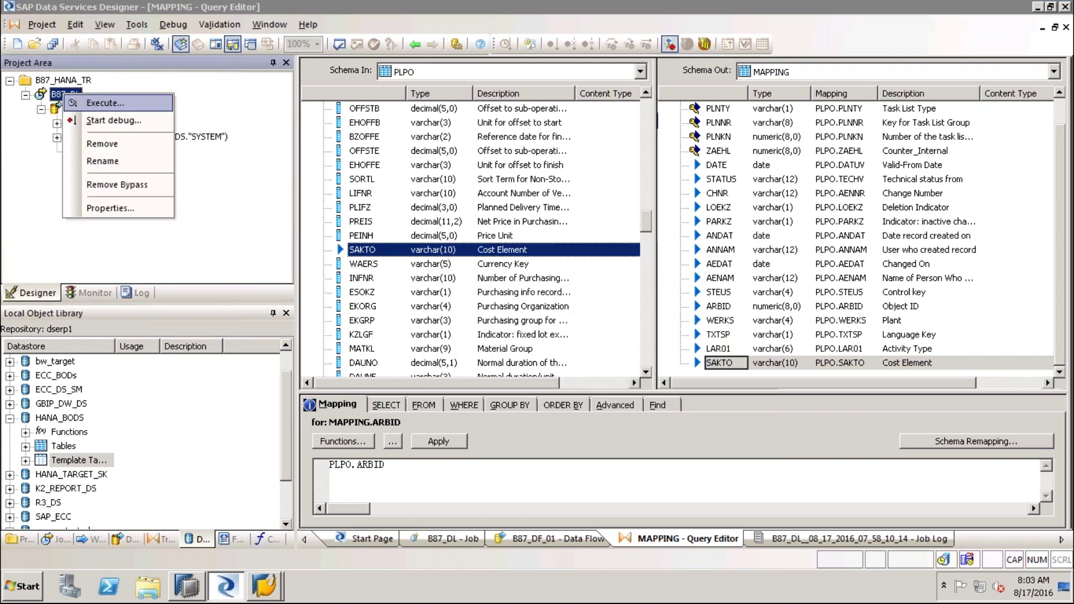
left_click(104, 102)
left_click(439, 380)
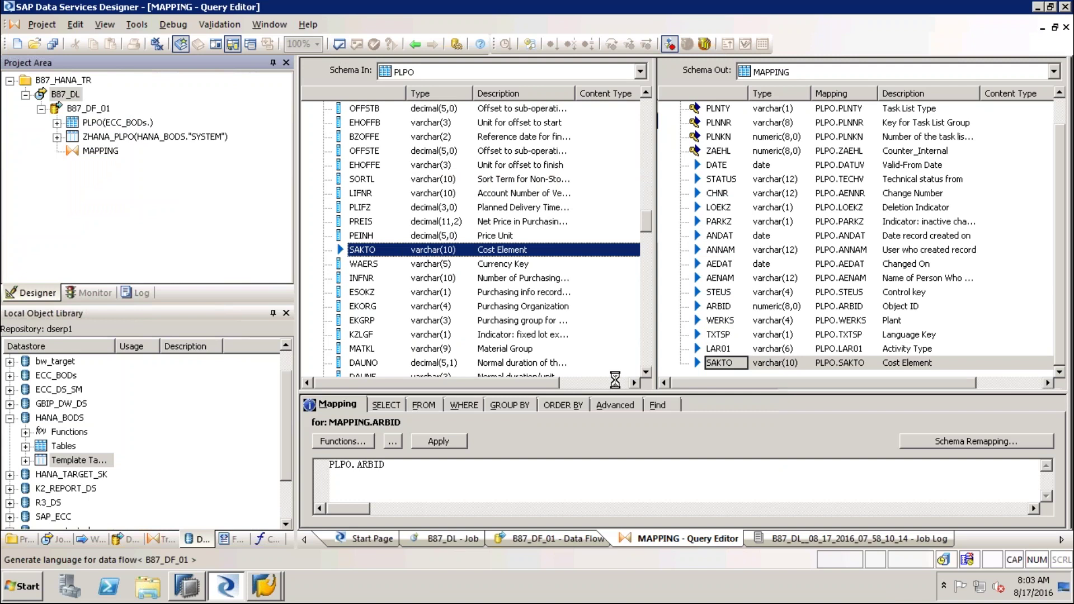
left_click(613, 484)
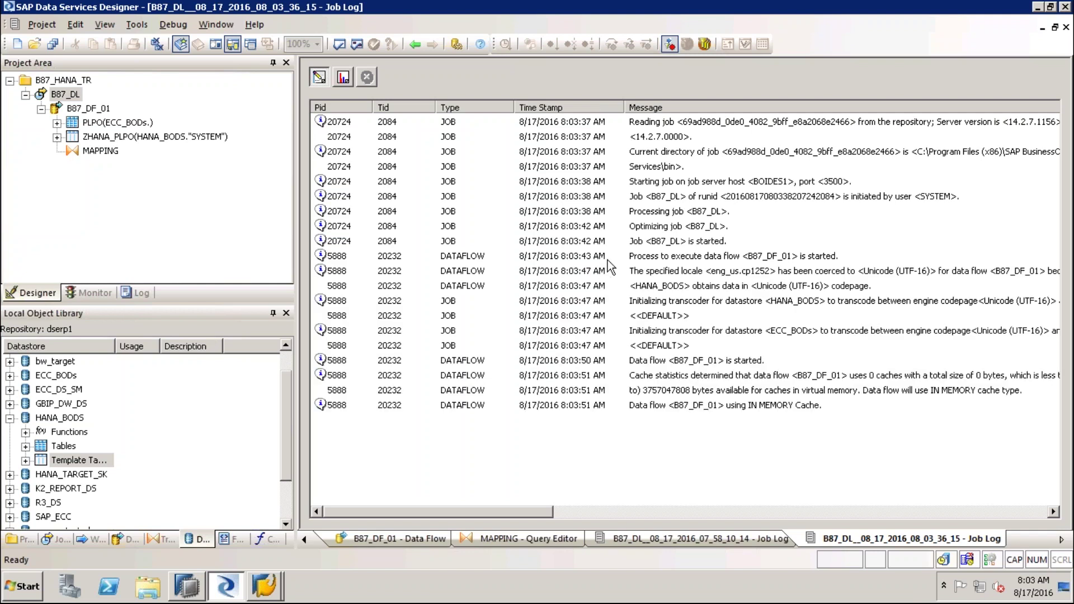
left_click(343, 77)
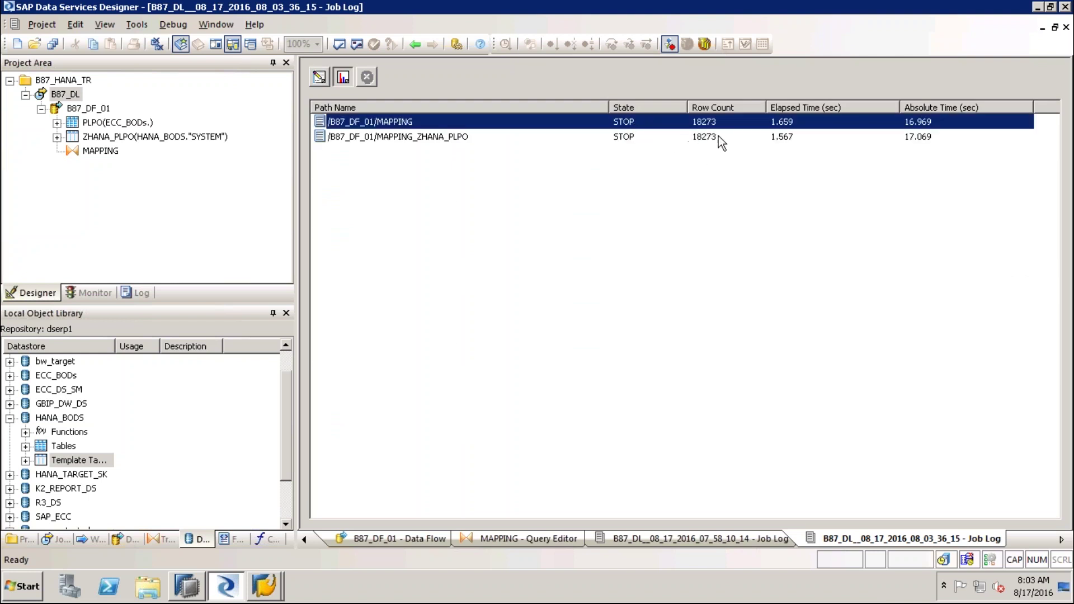
left_click(201, 588)
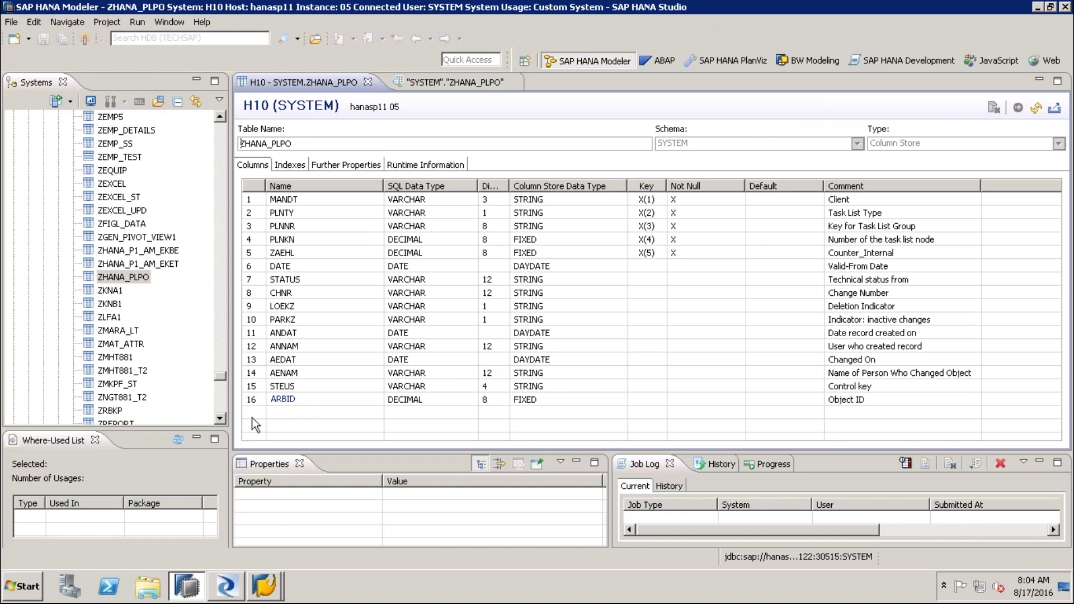
Close both outdated ZHANA_PLPO tabs and reopen the table definition
left_click(369, 83)
left_click(358, 83)
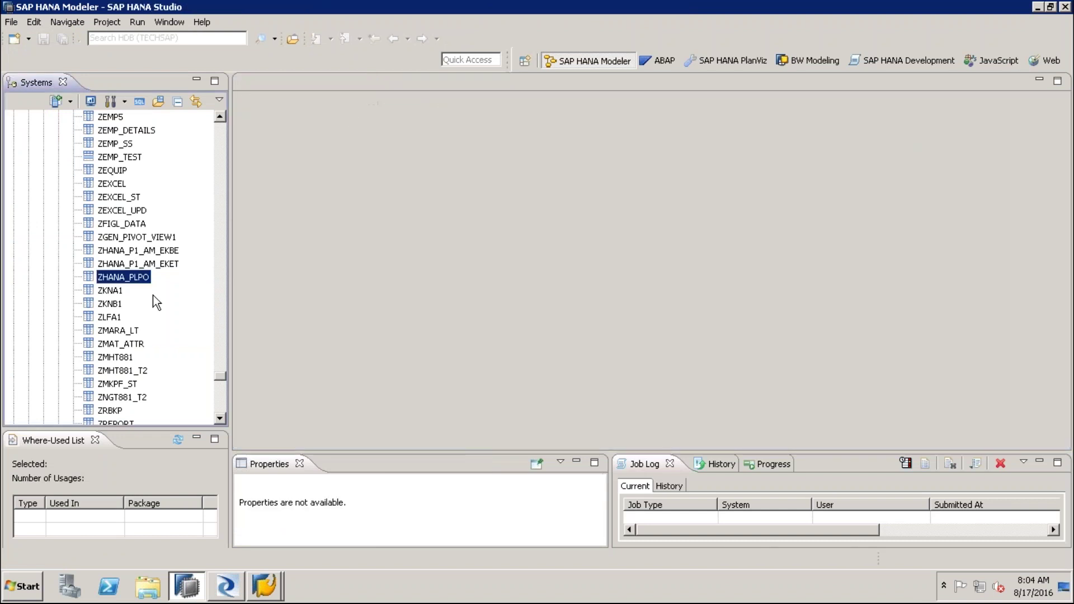
double_click(136, 278)
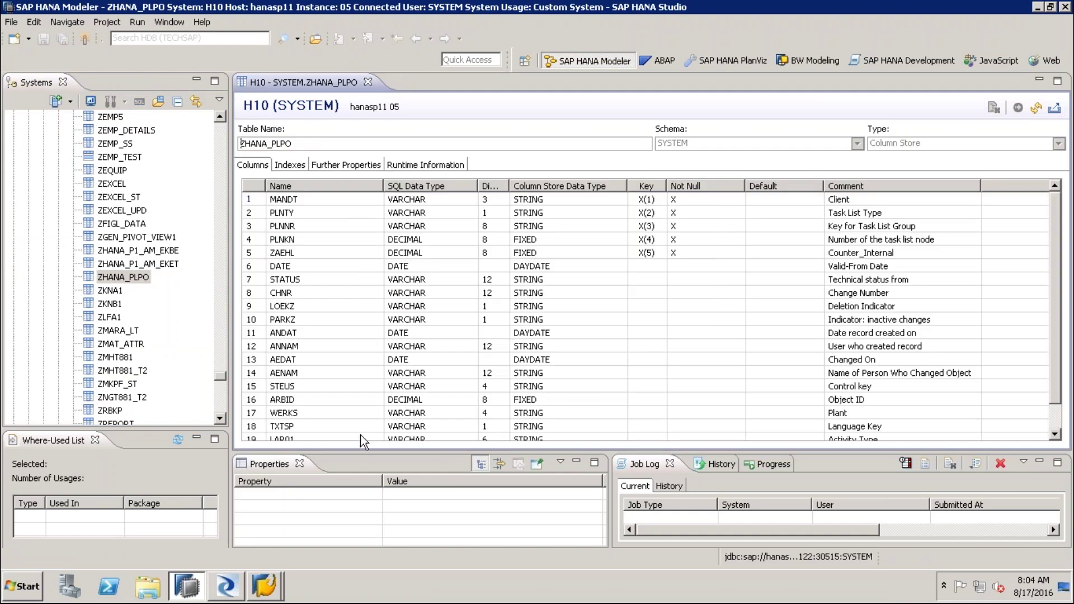
Check the new WERKS, TXTSP, LAR01 and SAKTO columns listed after ARBID
left_click(291, 400)
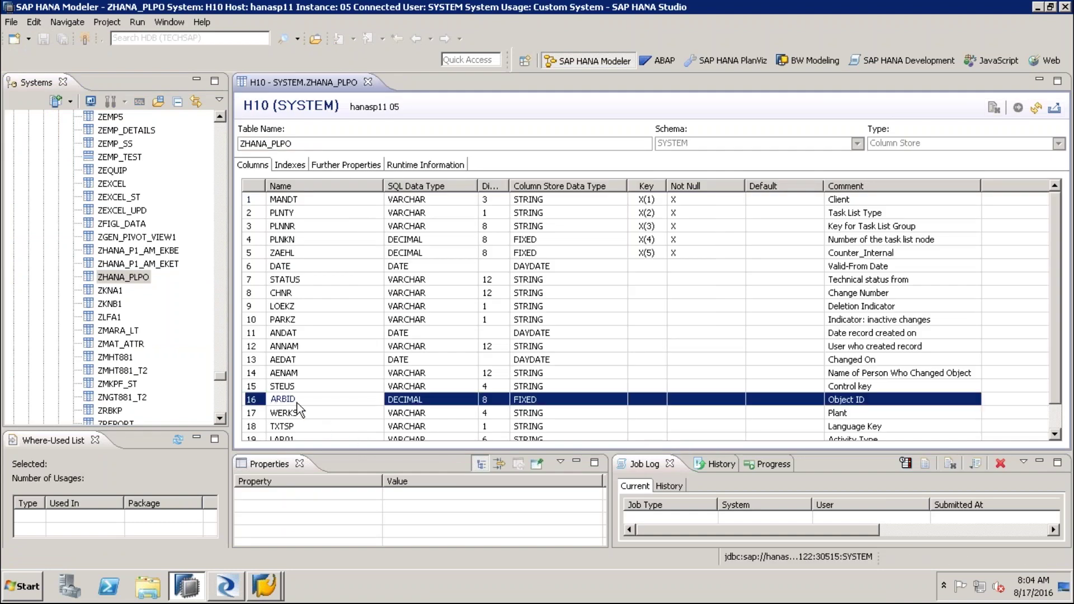
left_click(338, 414)
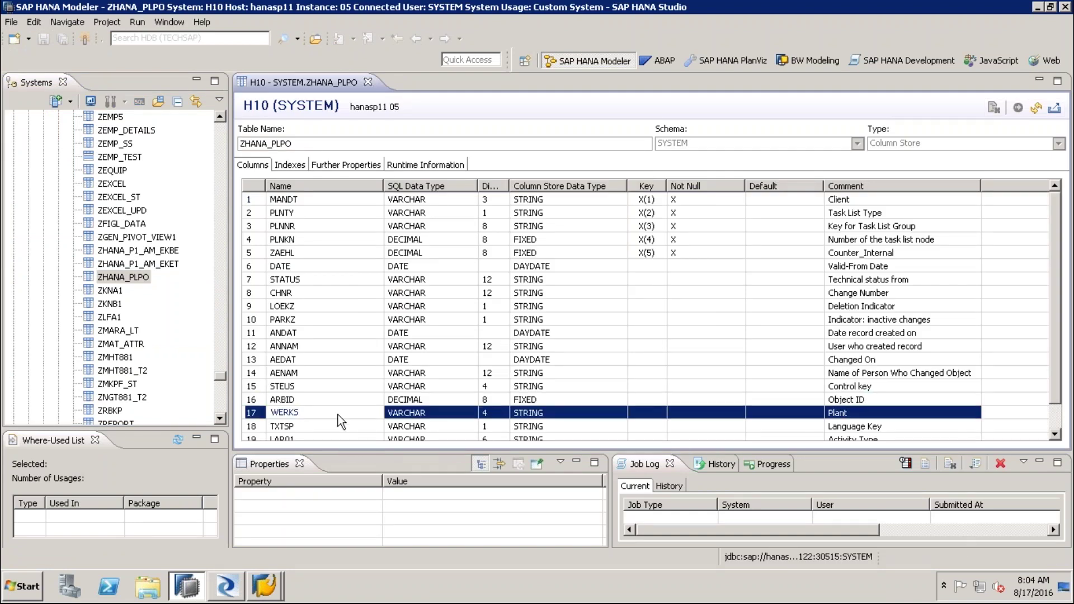
left_click_drag(824, 186, 789, 186)
left_click(297, 427)
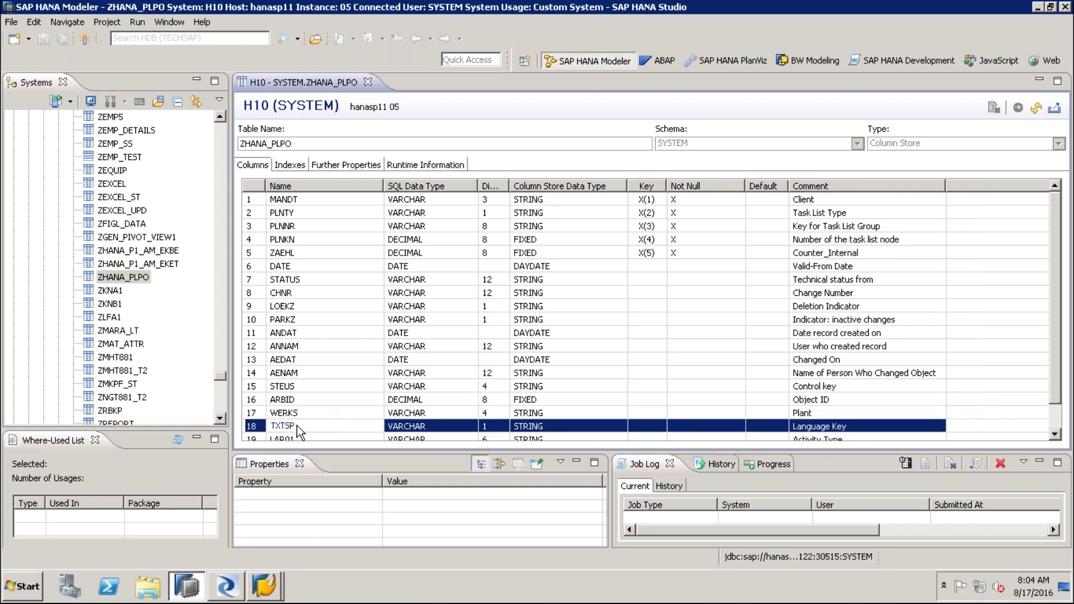
scroll(360, 432, "down", 1)
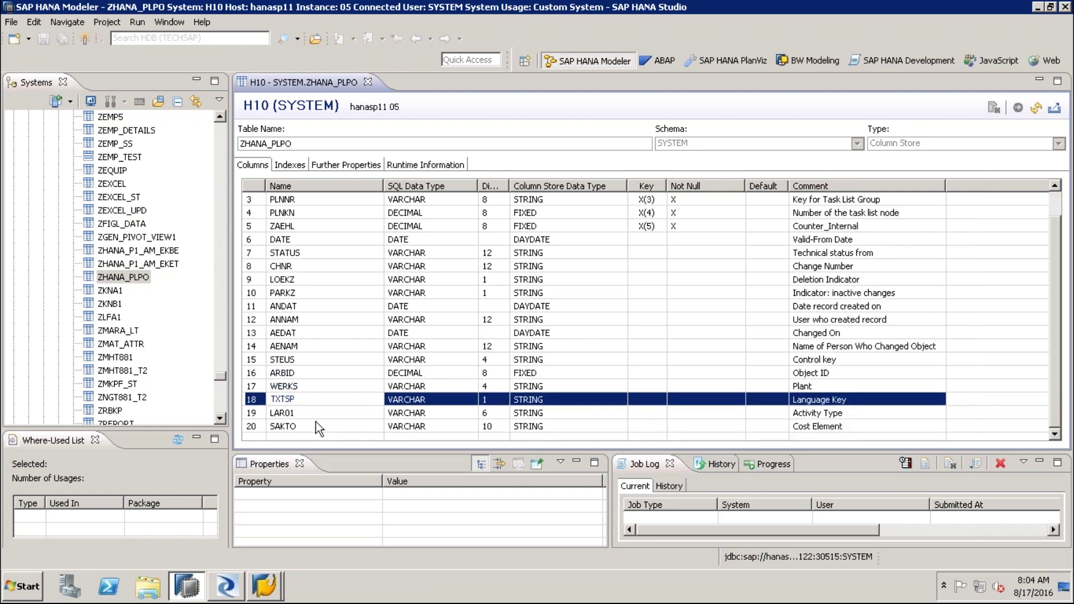
left_click(312, 414)
left_click(309, 428)
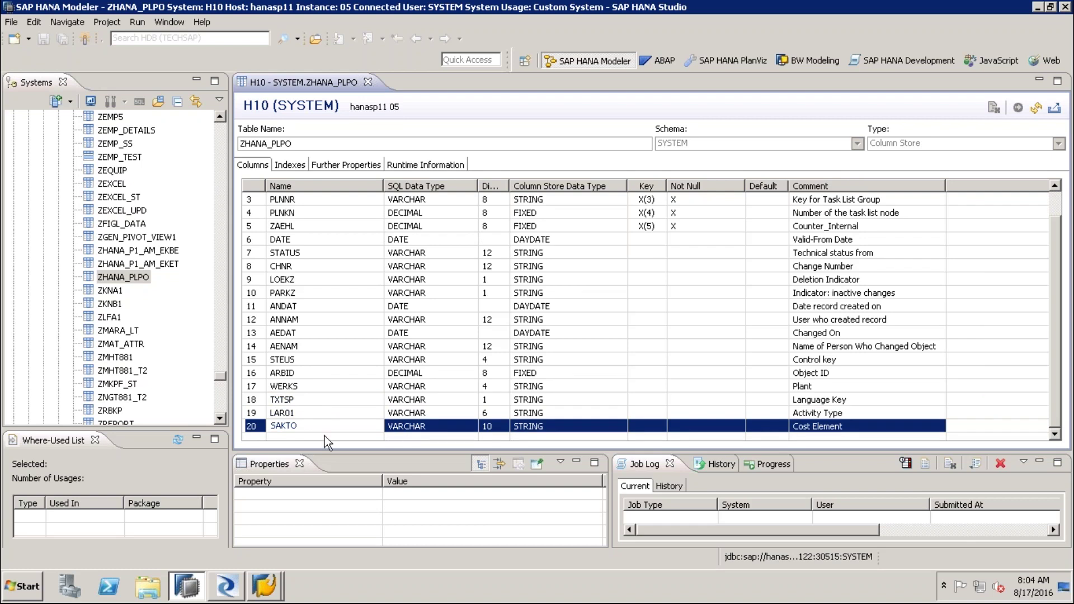
right_click(137, 280)
Preview ZHANA_PLPO's rows to confirm WERKS values are filled, then close both ZHANA_PLPO tabs
left_click(190, 396)
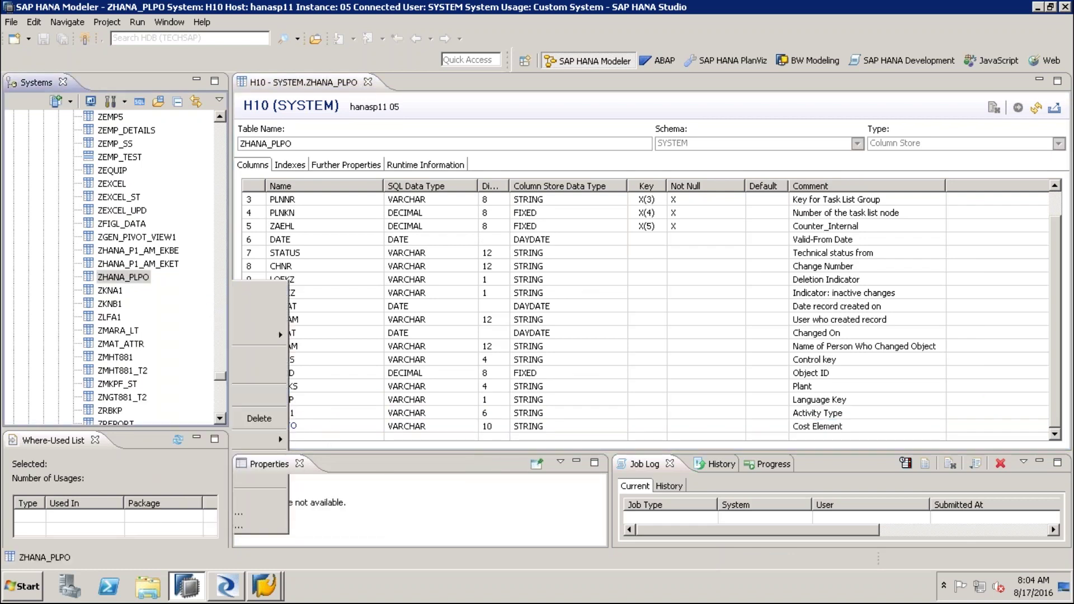
left_click_drag(604, 440, 975, 455)
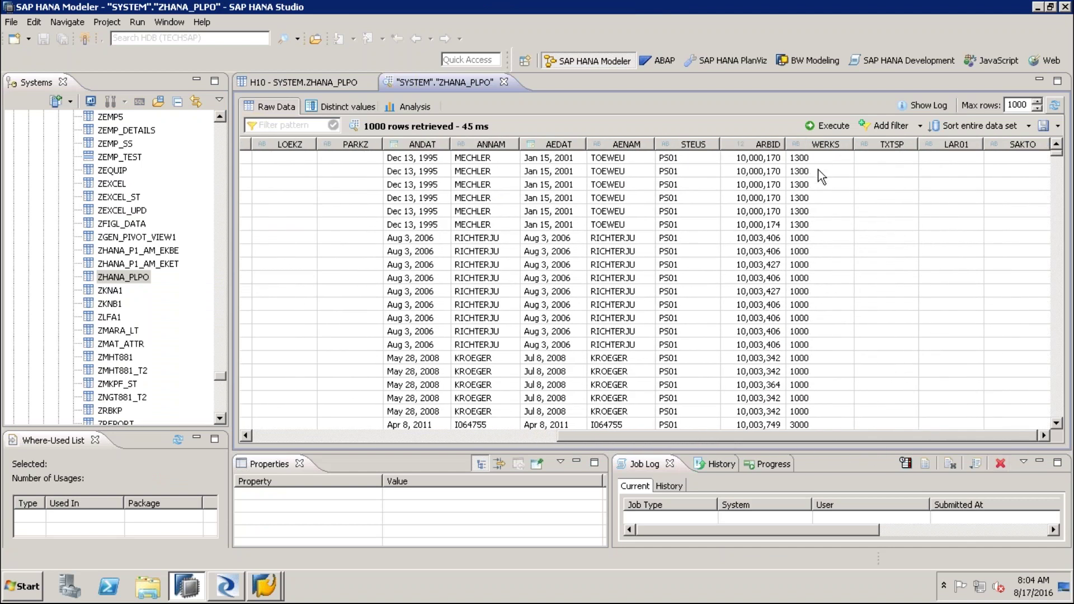
left_click_drag(821, 161, 829, 411)
left_click_drag(698, 164, 697, 388)
left_click_drag(749, 160, 749, 419)
left_click_drag(630, 165, 632, 241)
left_click_drag(633, 352, 632, 392)
left_click(505, 82)
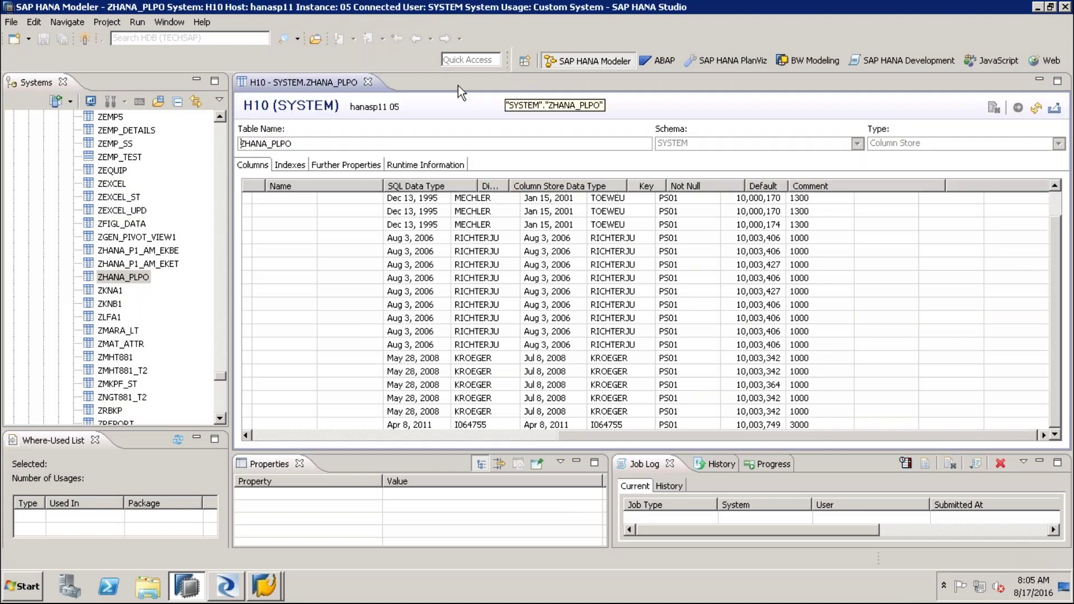
left_click(370, 83)
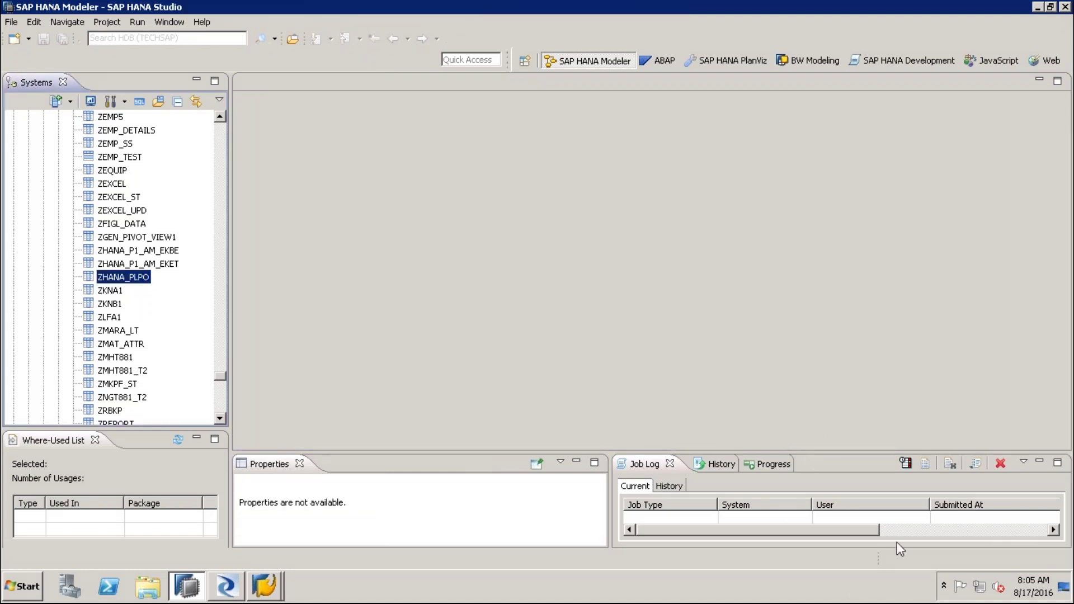
key("ctrl+2")
left_click_drag(291, 162, 300, 227)
left_click_drag(253, 180, 298, 160)
mouse_move(338, 209)
left_mouse_down()
mouse_move(312, 204)
mouse_move(358, 193)
mouse_move(386, 146)
mouse_move(386, 173)
mouse_move(412, 163)
mouse_move(433, 180)
left_mouse_up()
mouse_move(263, 193)
left_mouse_down()
mouse_move(243, 211)
mouse_move(273, 189)
left_mouse_up()
mouse_move(259, 280)
left_mouse_down()
mouse_move(270, 279)
mouse_move(275, 303)
left_mouse_up()
mouse_move(273, 263)
left_mouse_down()
mouse_move(266, 318)
mouse_move(274, 267)
mouse_move(371, 282)
mouse_move(336, 235)
mouse_move(404, 277)
mouse_move(374, 290)
left_mouse_up()
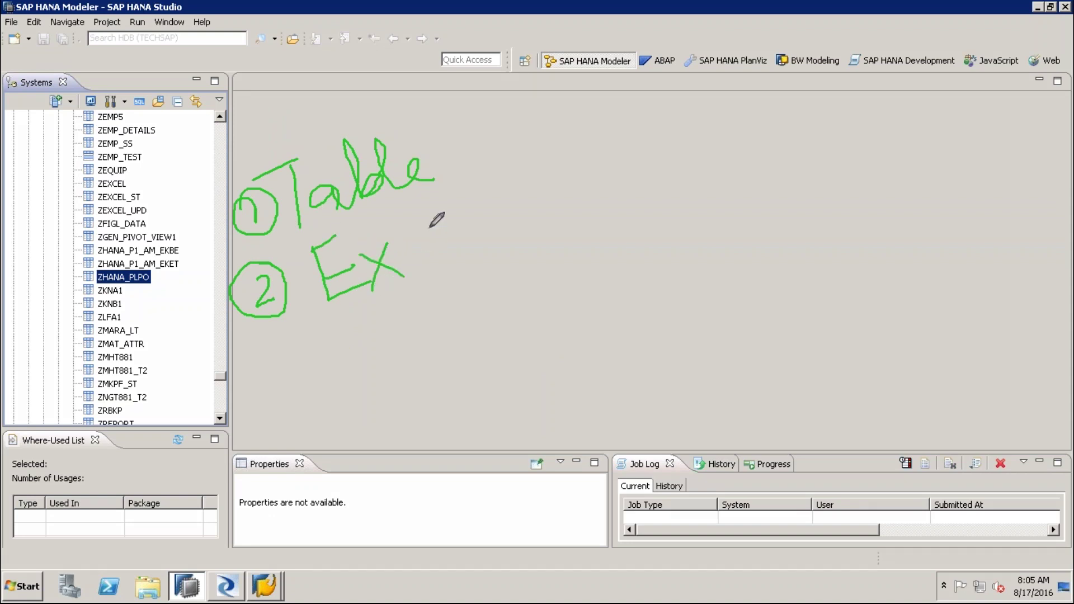
mouse_move(388, 209)
left_mouse_down()
mouse_move(417, 269)
mouse_move(422, 227)
mouse_move(434, 220)
mouse_move(456, 216)
mouse_move(475, 235)
left_mouse_up()
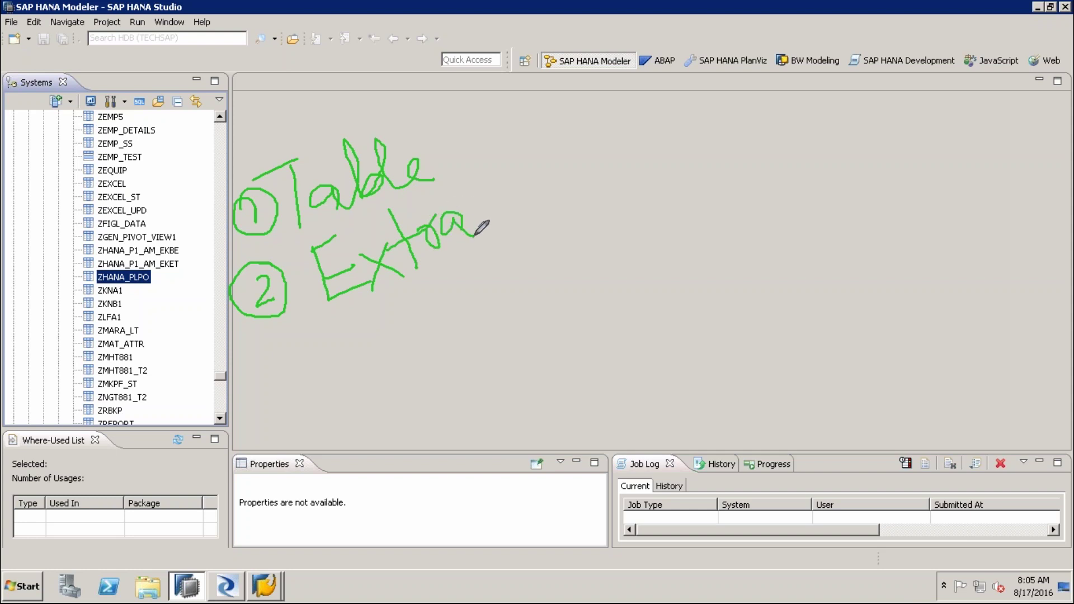
mouse_move(477, 194)
left_mouse_down()
mouse_move(473, 226)
mouse_move(493, 223)
left_mouse_up()
mouse_move(470, 161)
left_mouse_down()
mouse_move(506, 231)
mouse_move(532, 182)
mouse_move(595, 145)
left_mouse_up()
mouse_move(593, 102)
left_mouse_down()
mouse_move(628, 149)
mouse_move(619, 96)
mouse_move(628, 149)
mouse_move(656, 141)
mouse_move(671, 95)
mouse_move(664, 67)
left_mouse_up()
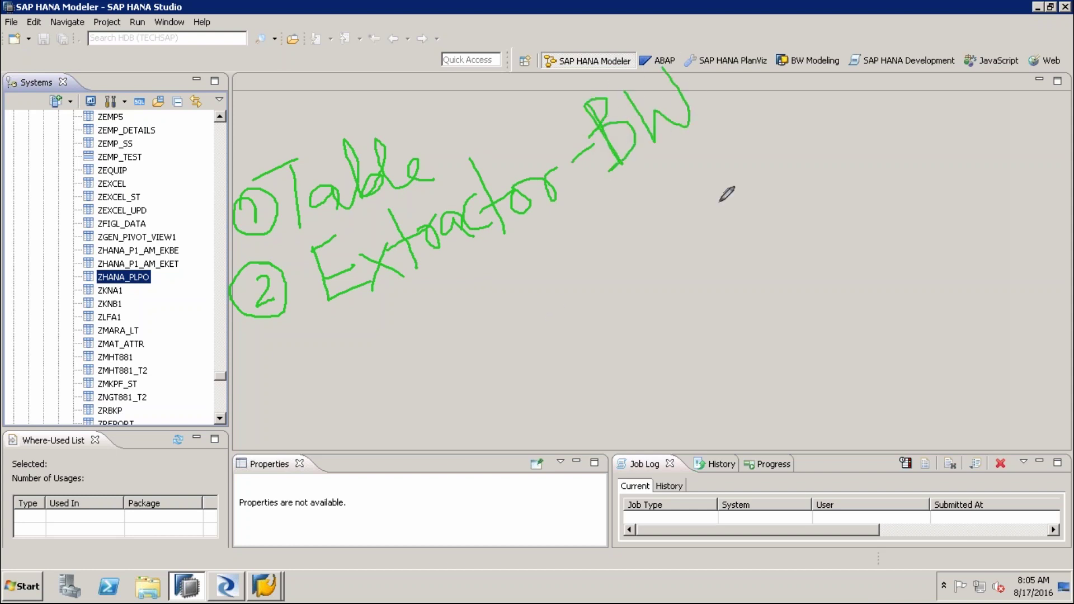
left_click_drag(373, 314, 563, 220)
mouse_move(459, 366)
left_mouse_down()
mouse_move(467, 284)
mouse_move(540, 320)
mouse_move(467, 292)
left_mouse_up()
left_click(577, 296)
mouse_move(595, 268)
left_mouse_down()
mouse_move(468, 276)
mouse_move(460, 286)
left_mouse_up()
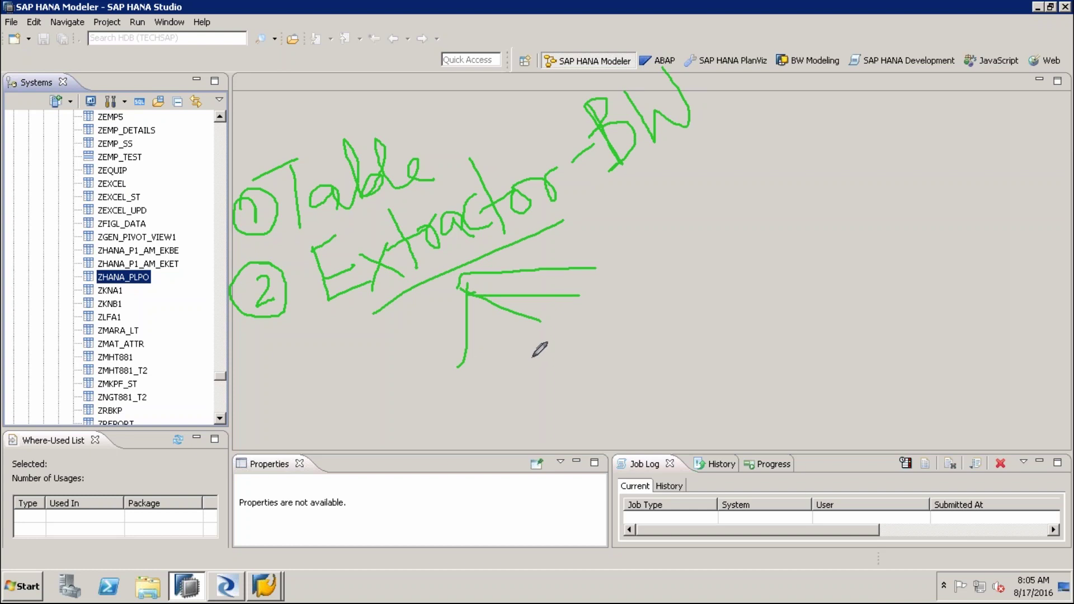
mouse_move(418, 145)
left_mouse_down()
mouse_move(436, 124)
mouse_move(406, 140)
left_mouse_up()
left_click_drag(428, 148, 456, 143)
left_click_drag(344, 317, 529, 245)
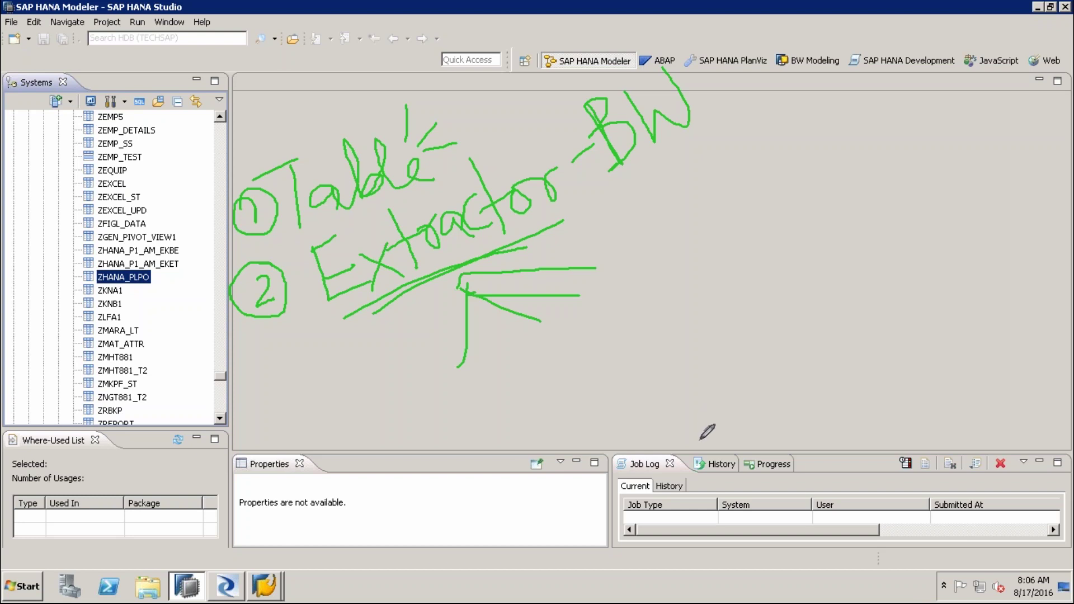
left_click(224, 593)
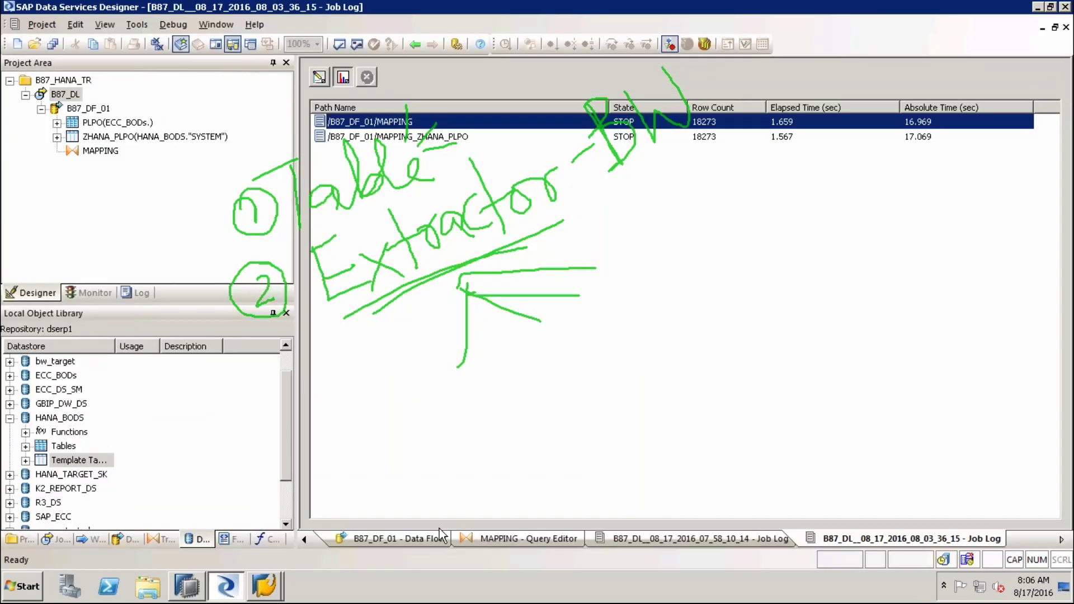
Look through the open workspace tabs, then open the B87_DL job
left_click(392, 538)
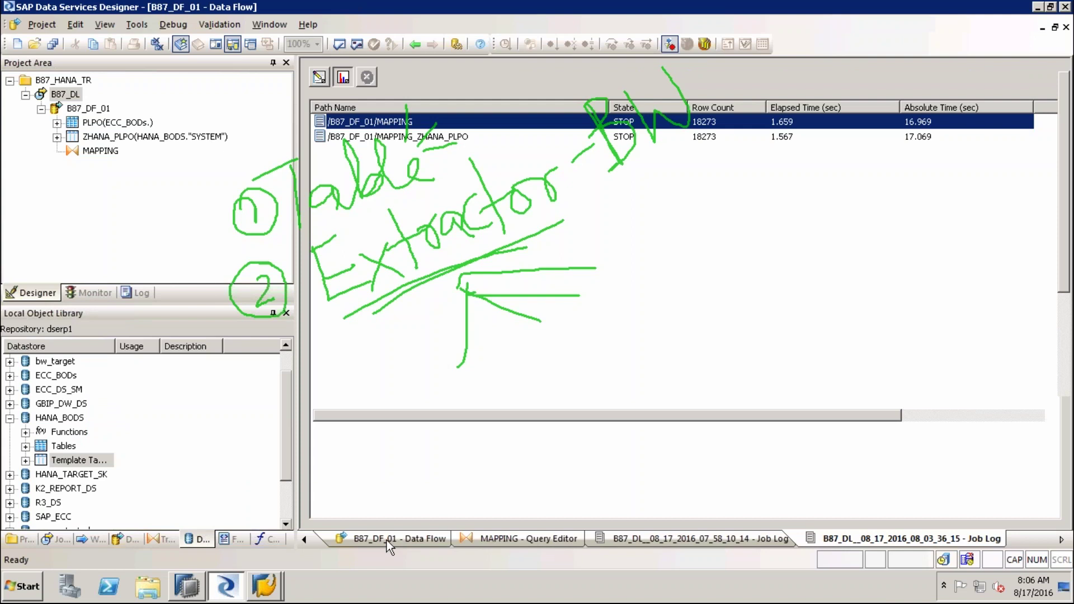
left_click(388, 541)
left_click(432, 540)
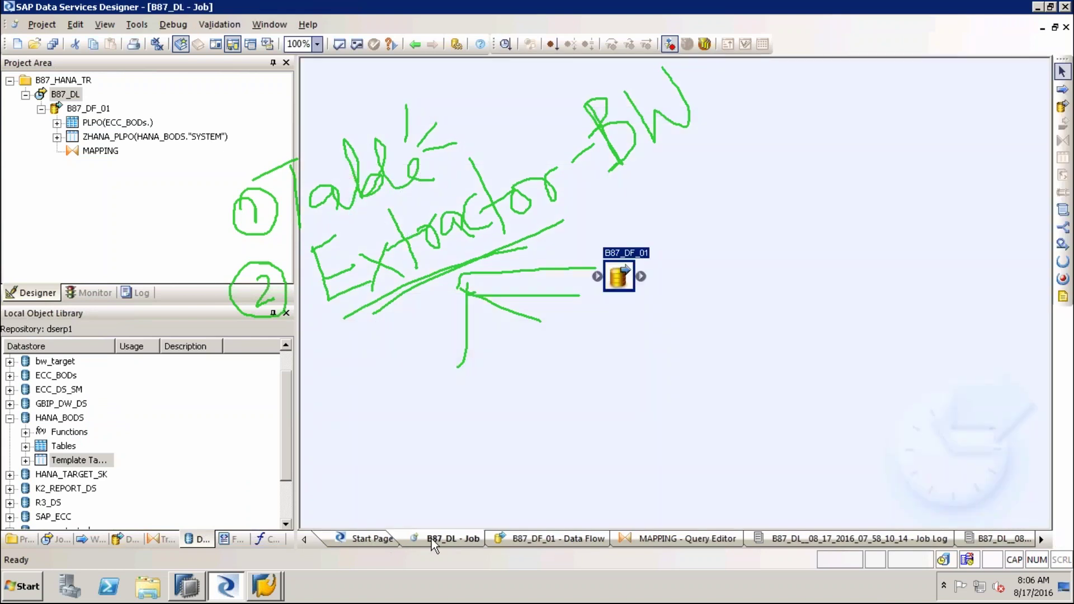
left_click(362, 539)
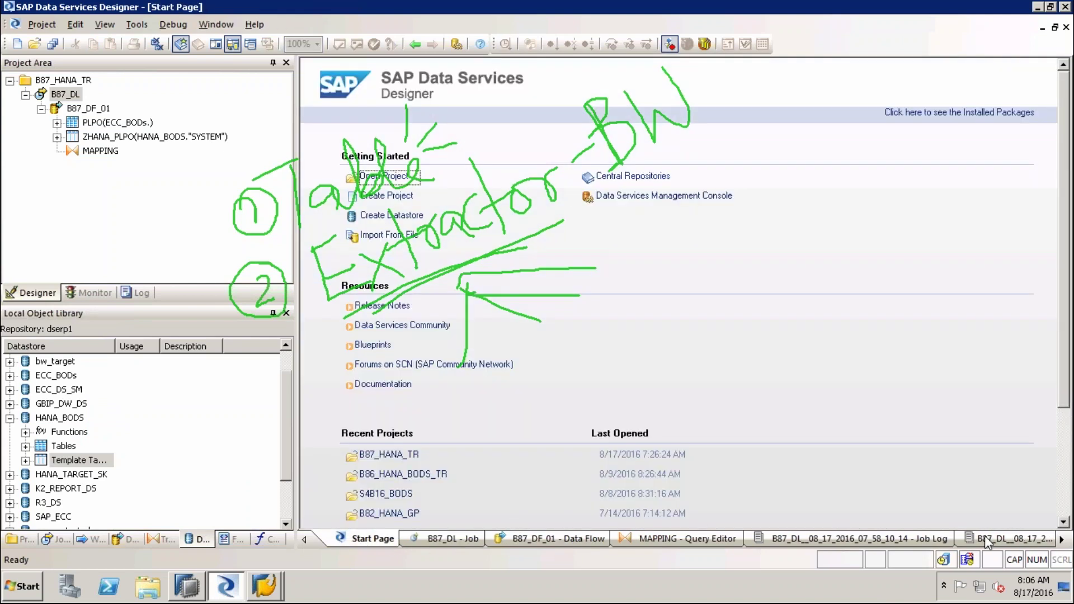
key("Escape")
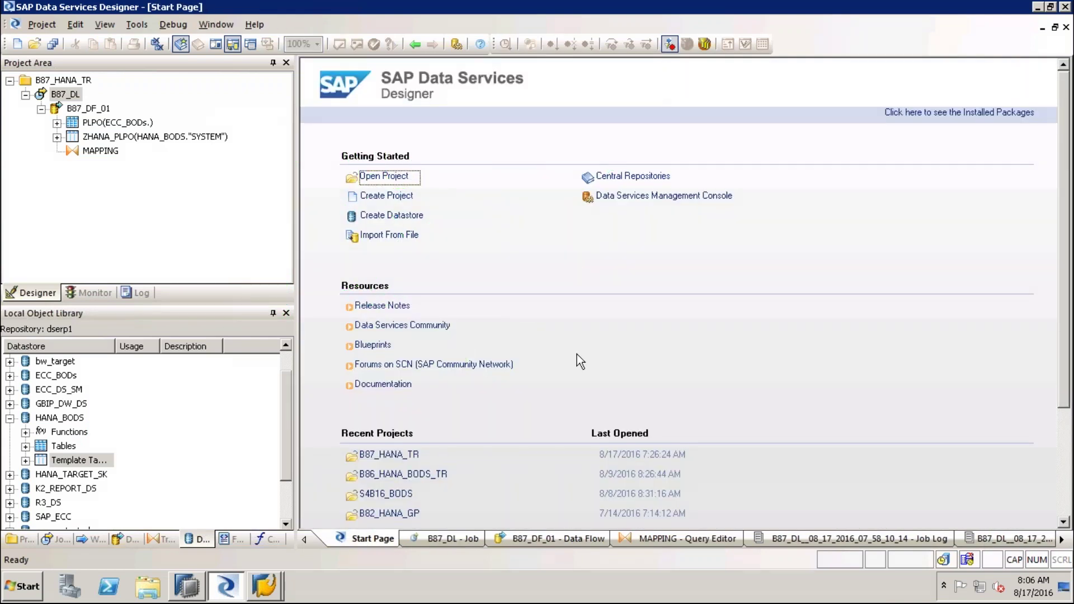
double_click(68, 96)
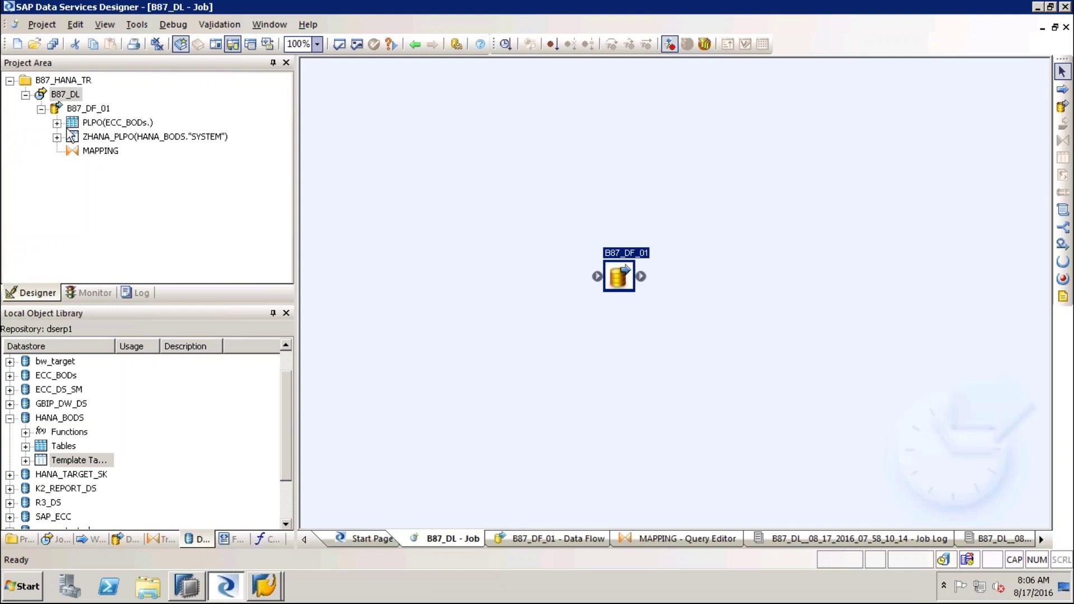
Add a new batch job named B87_EX to the B87_HANA_TR project
left_click(72, 84)
right_click(71, 84)
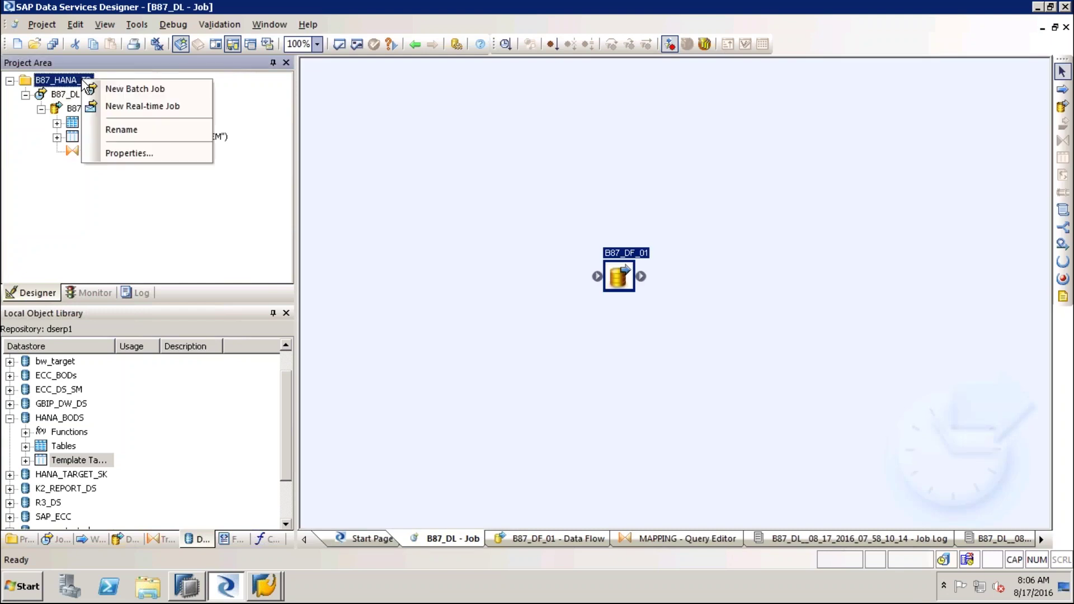
left_click(135, 90)
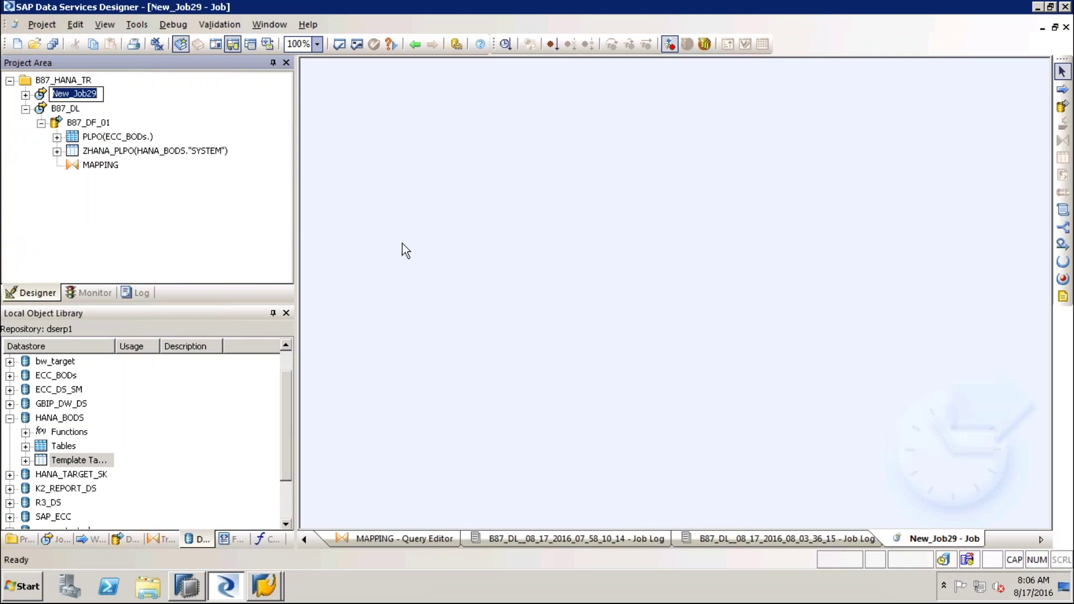
type("B")
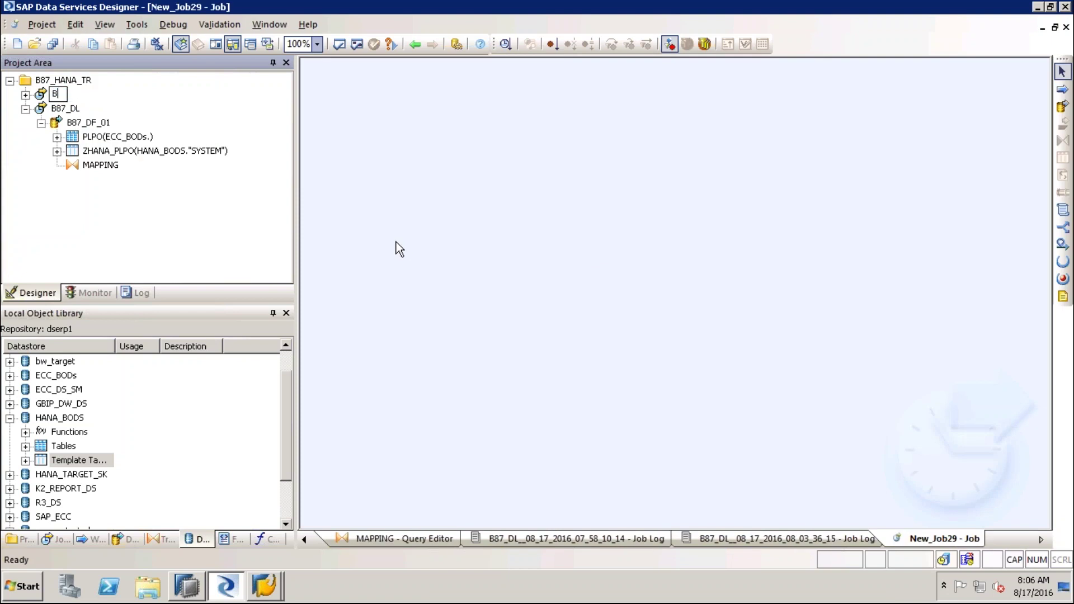
type("87_EX")
key("Return")
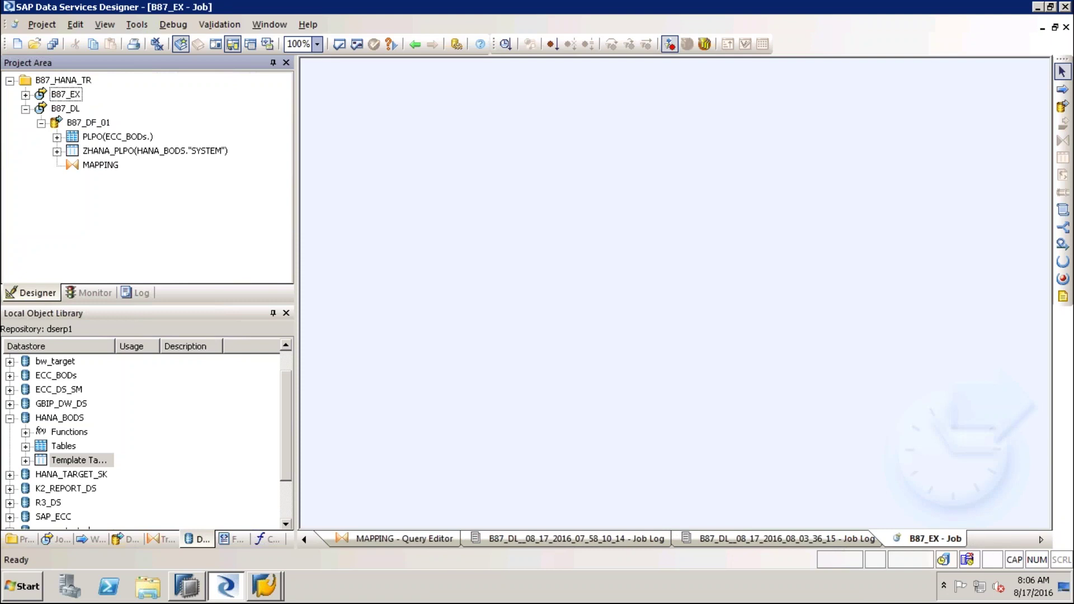
Collapse the B87_DL branch and open the empty B87_EX job in the workspace
left_click(78, 83)
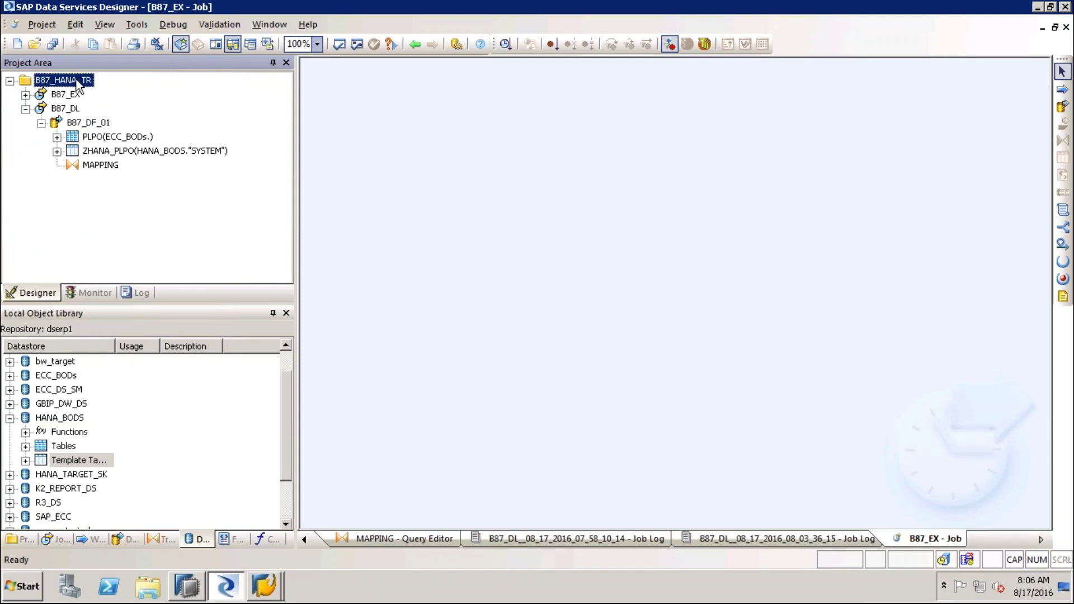
left_click(25, 108)
left_click(76, 96)
double_click(72, 109)
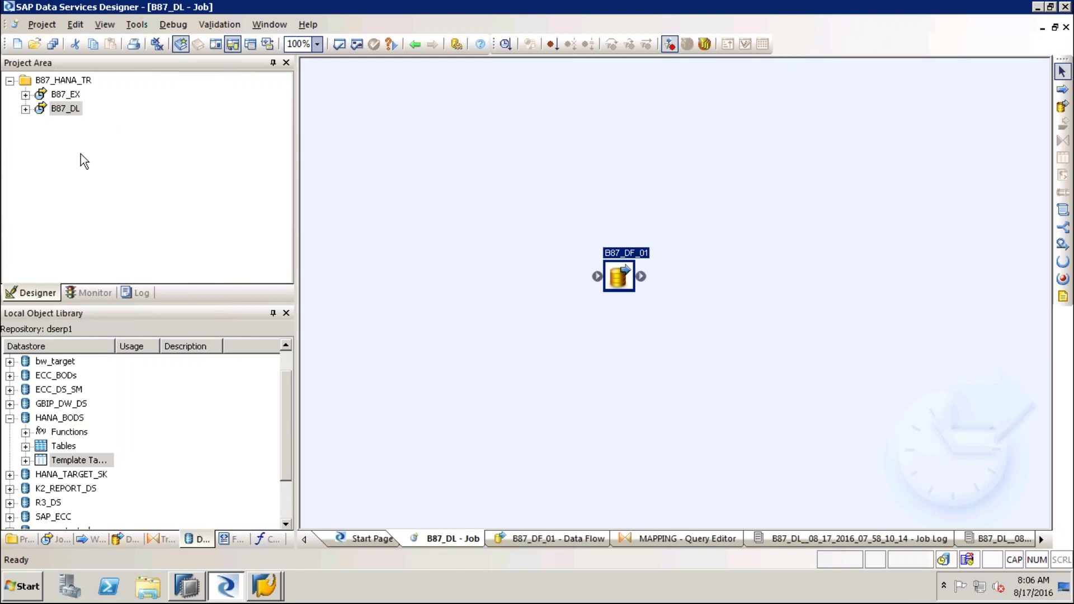
double_click(77, 96)
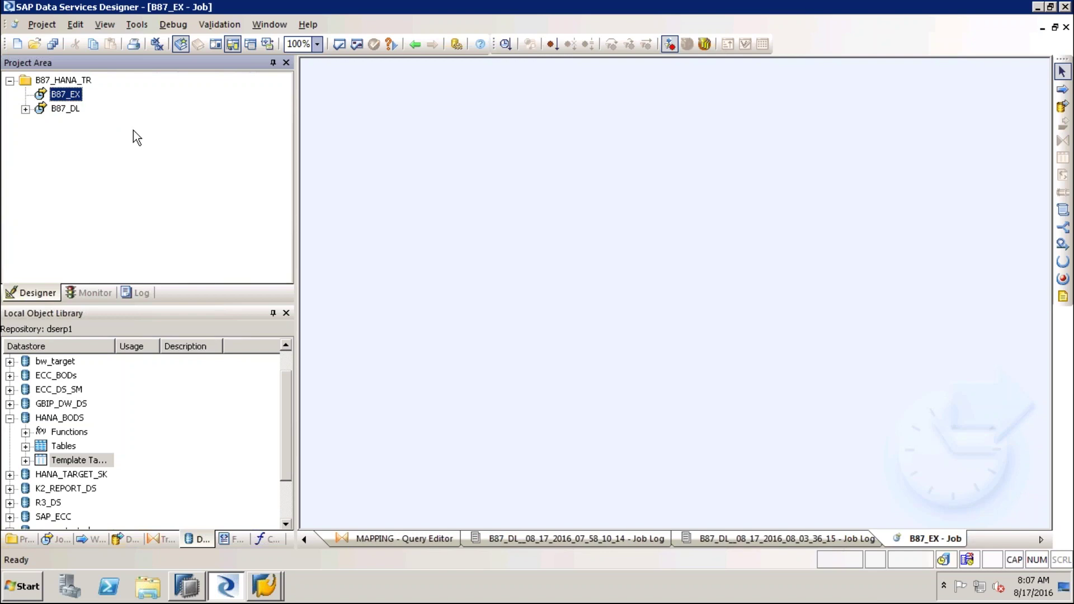
Collapse HANA_BODS, expand ECC_BODs, collapse its Tables list and select ODP objects
left_click(10, 418)
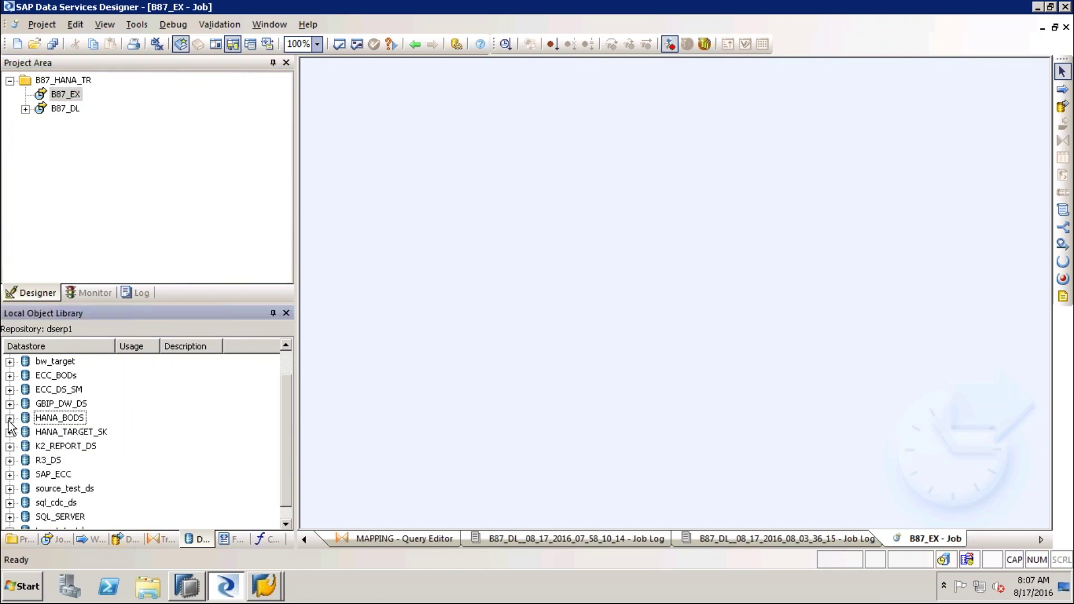
left_click(10, 376)
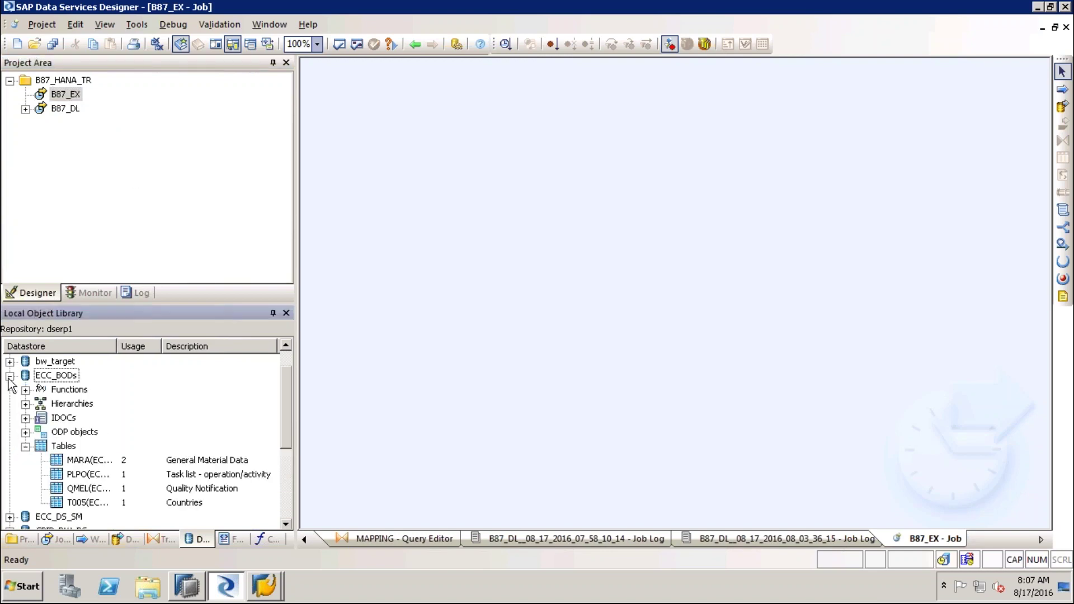
left_click(26, 446)
left_click(66, 433)
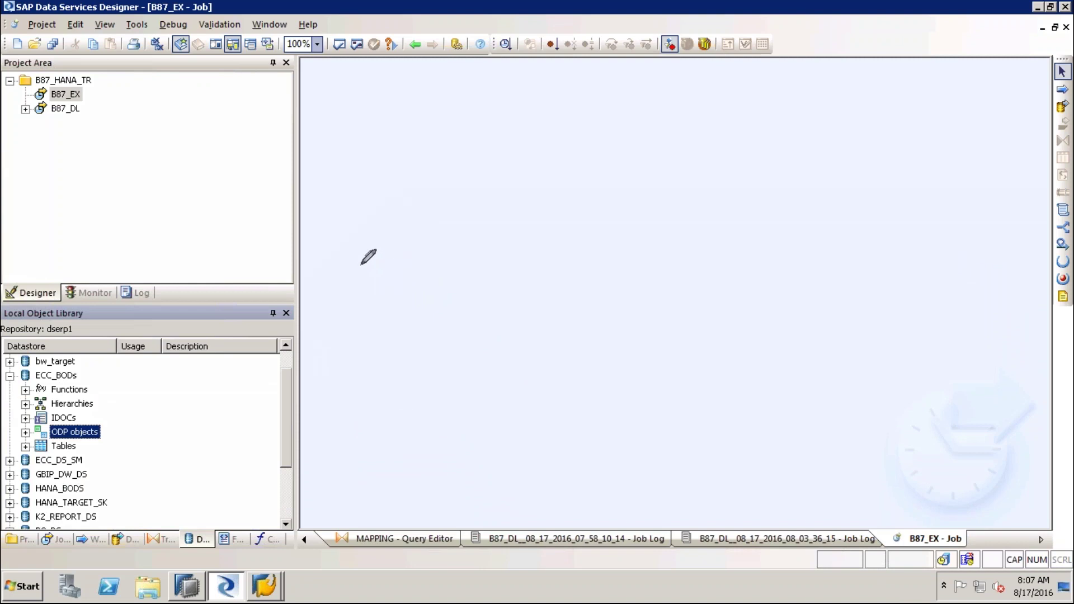
Sketch the word METADATA, underlined, with two branches drawn beneath it on the canvas
left_click_drag(354, 227, 354, 289)
left_click_drag(400, 213, 404, 294)
mouse_move(421, 230)
left_mouse_down()
mouse_move(466, 282)
mouse_move(467, 228)
mouse_move(494, 270)
left_mouse_up()
left_click_drag(472, 232, 522, 229)
left_click_drag(504, 280, 542, 280)
mouse_move(493, 247)
left_mouse_down()
mouse_move(557, 247)
mouse_move(563, 273)
left_mouse_up()
mouse_move(554, 219)
left_mouse_down()
mouse_move(590, 267)
mouse_move(569, 280)
left_mouse_up()
left_click_drag(624, 220, 607, 277)
mouse_move(625, 219)
left_mouse_down()
mouse_move(654, 286)
mouse_move(665, 267)
left_mouse_up()
left_click_drag(679, 220, 687, 275)
mouse_move(645, 224)
left_mouse_down()
mouse_move(707, 216)
mouse_move(709, 277)
left_mouse_up()
mouse_move(709, 216)
left_mouse_down()
mouse_move(740, 277)
mouse_move(746, 259)
left_mouse_up()
left_click_drag(351, 293, 764, 307)
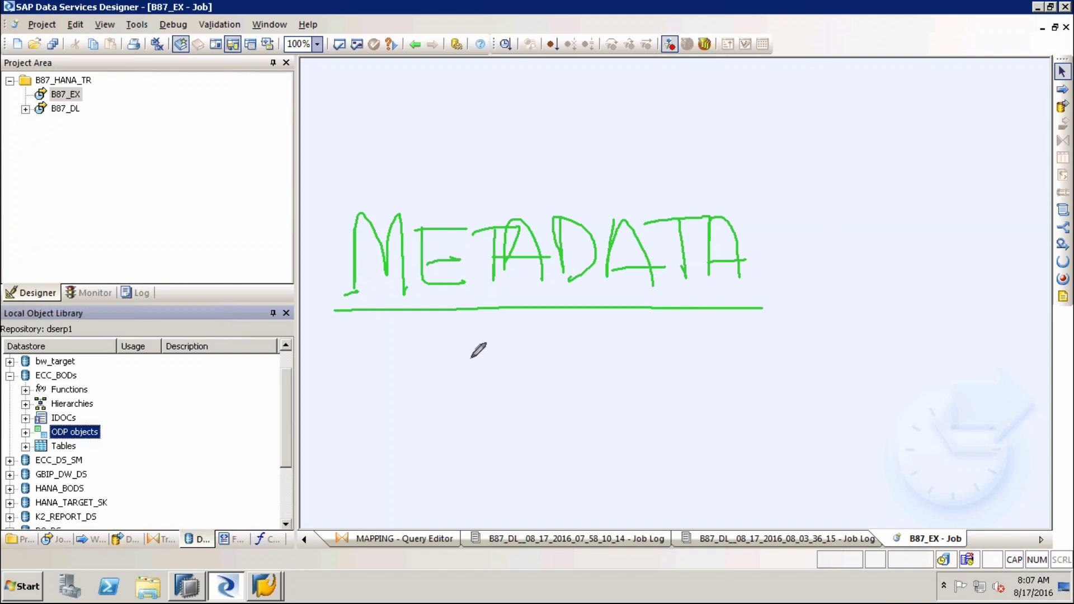
mouse_move(421, 361)
left_mouse_down()
mouse_move(417, 345)
mouse_move(456, 338)
mouse_move(453, 313)
left_mouse_up()
left_click_drag(509, 372, 455, 338)
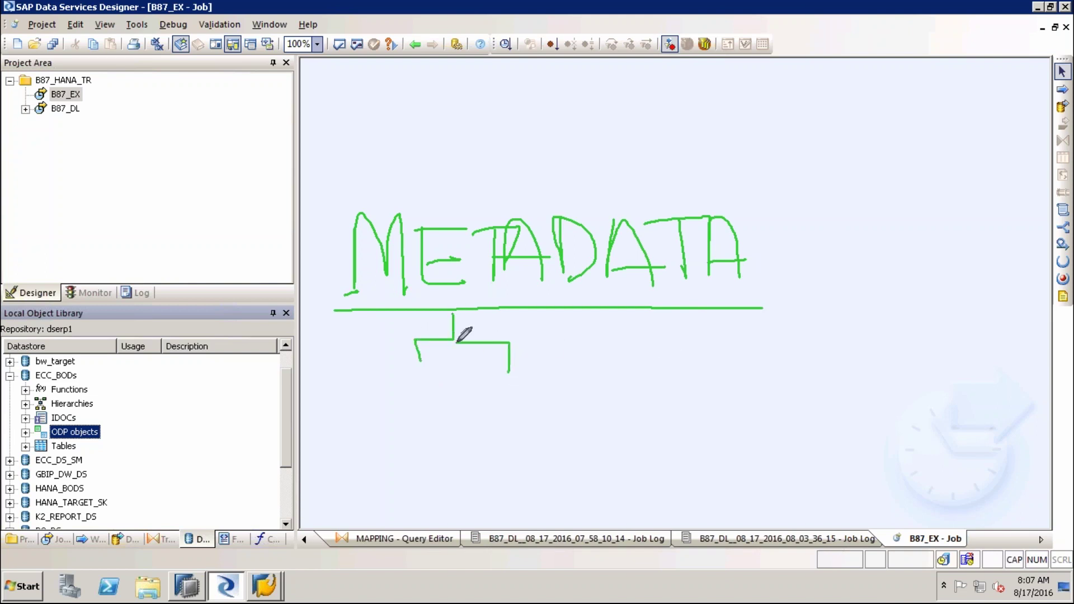
mouse_move(630, 366)
left_mouse_down()
mouse_move(655, 341)
mouse_move(654, 317)
left_mouse_up()
left_click(692, 374)
mouse_move(693, 360)
left_mouse_down()
mouse_move(656, 347)
mouse_move(653, 309)
left_mouse_up()
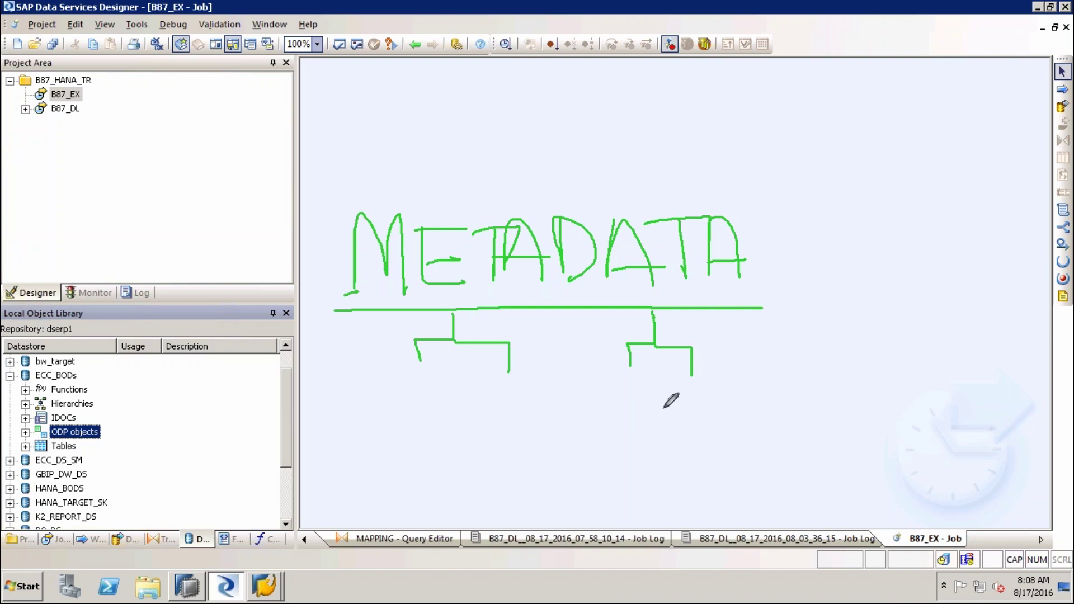
Write Extractors above METADATA, then clear all sketches and leave drawing mode
mouse_move(437, 101)
left_mouse_down()
mouse_move(454, 156)
mouse_move(471, 156)
mouse_move(442, 134)
left_mouse_up()
left_click_drag(437, 101, 444, 98)
mouse_move(500, 127)
left_mouse_down()
mouse_move(460, 162)
mouse_move(502, 151)
left_mouse_up()
left_click_drag(513, 89, 518, 151)
mouse_move(493, 117)
left_mouse_down()
mouse_move(532, 112)
mouse_move(559, 143)
mouse_move(563, 111)
mouse_move(577, 134)
mouse_move(643, 132)
mouse_move(641, 156)
mouse_move(667, 116)
left_mouse_up()
left_click_drag(699, 115, 698, 116)
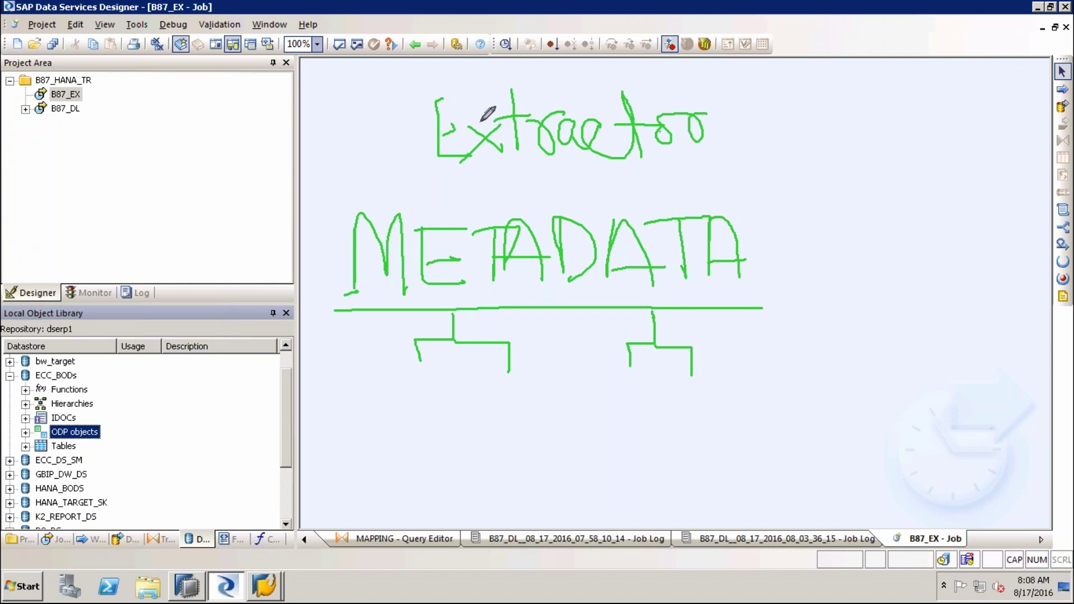
left_click_drag(461, 93, 441, 94)
left_click_drag(729, 110, 701, 156)
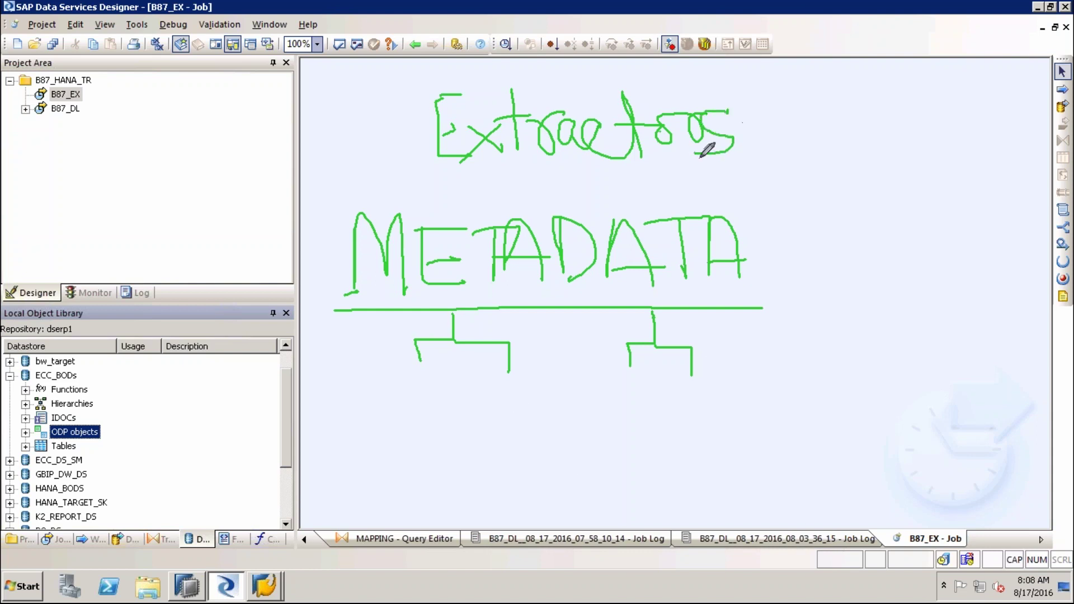
key("e")
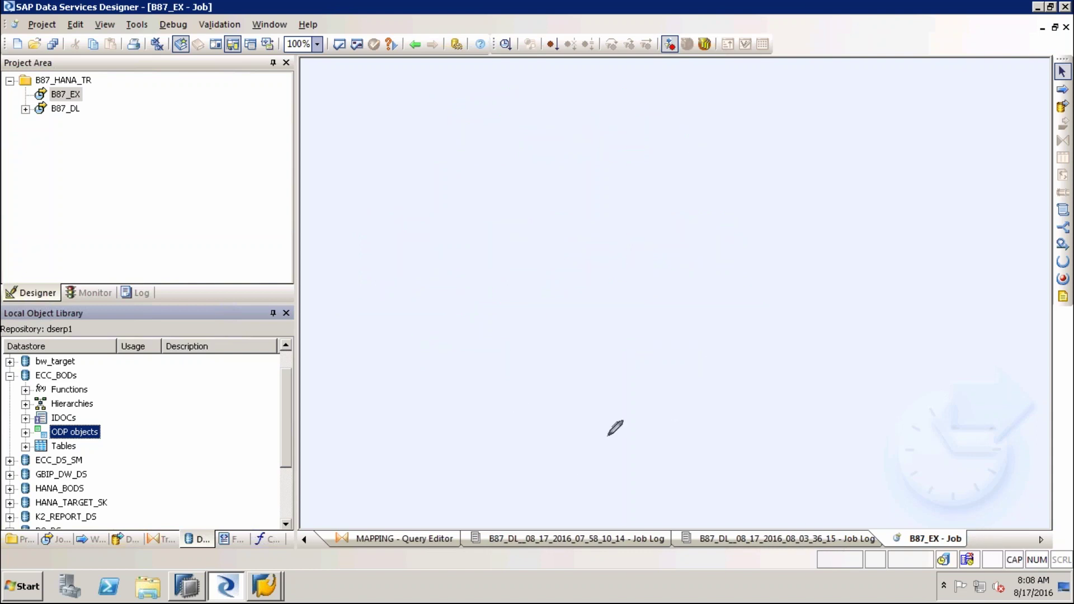
key("Escape")
Expand ODP objects and review each of the eight extractors, 0FI_AP_4_TR through 2LIS_13_VDITM_HANA B85
left_click(26, 432)
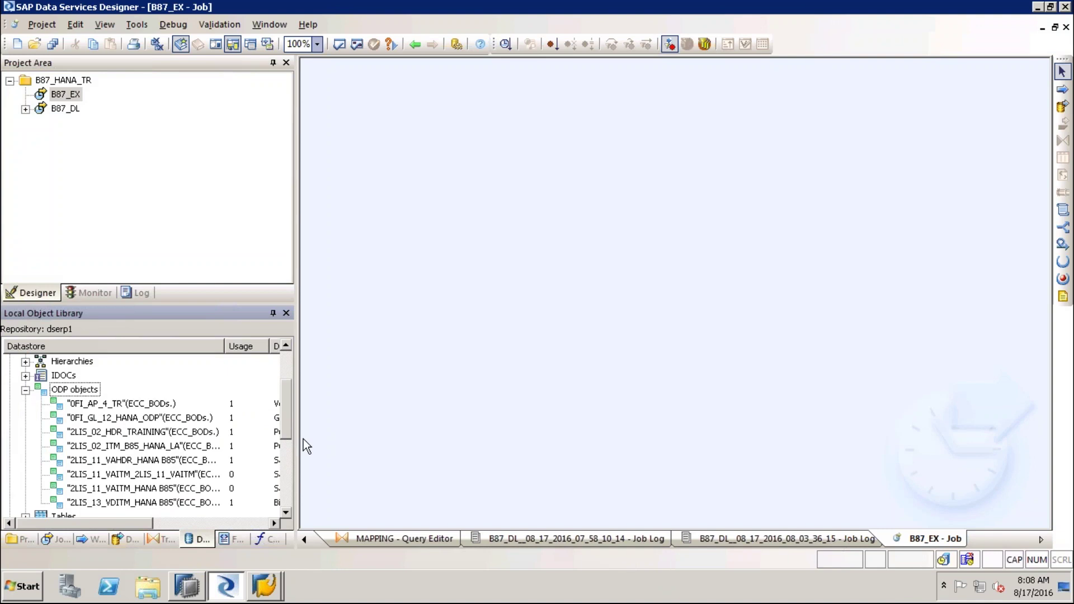
left_click(110, 404)
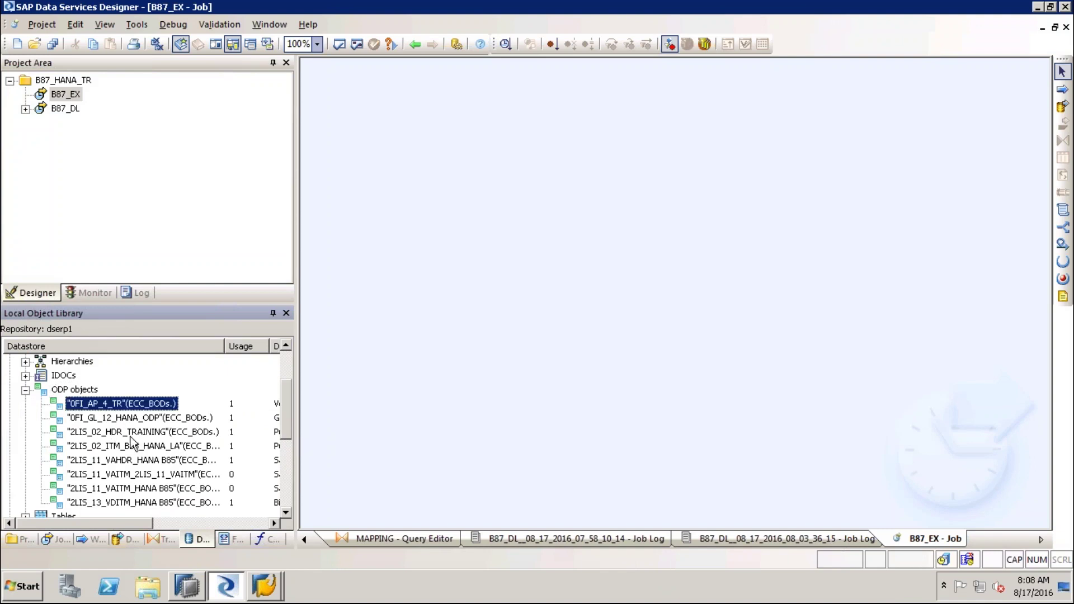
left_click(134, 418)
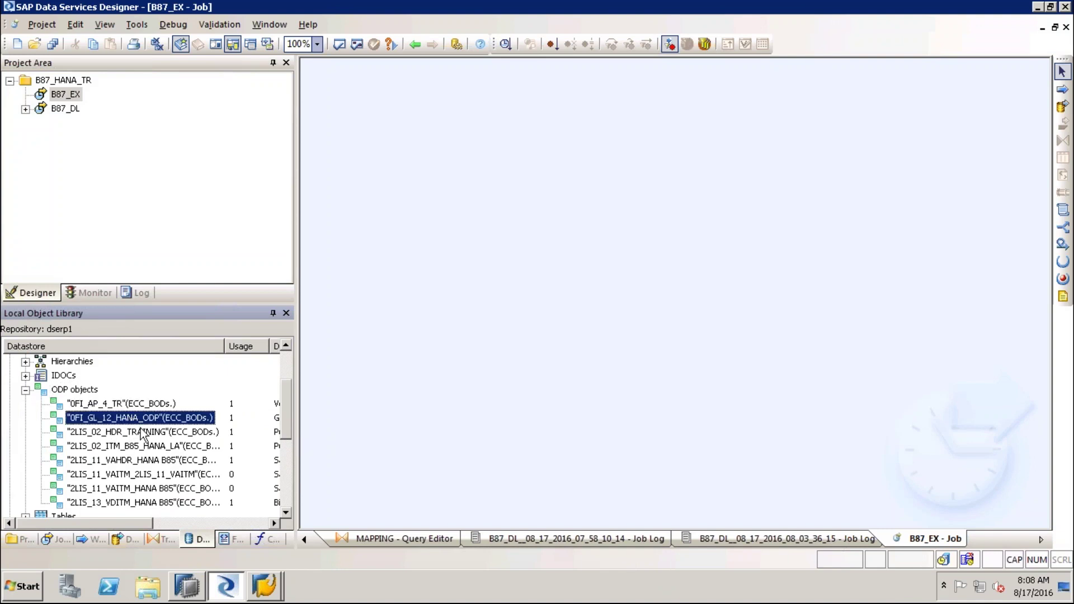
left_click(148, 437)
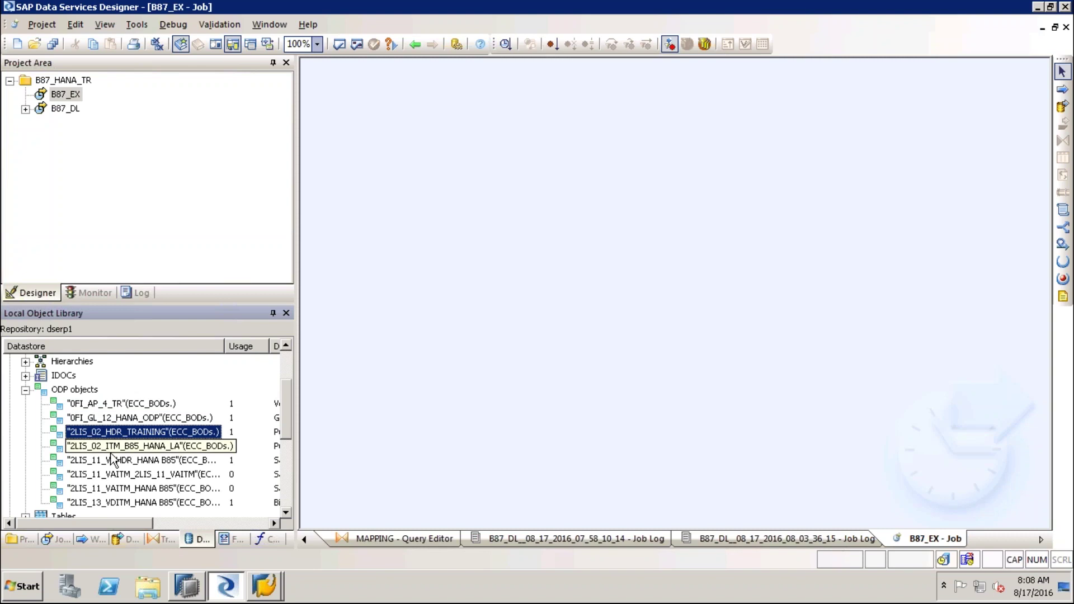
left_click(123, 451)
left_click(161, 460)
left_click(143, 474)
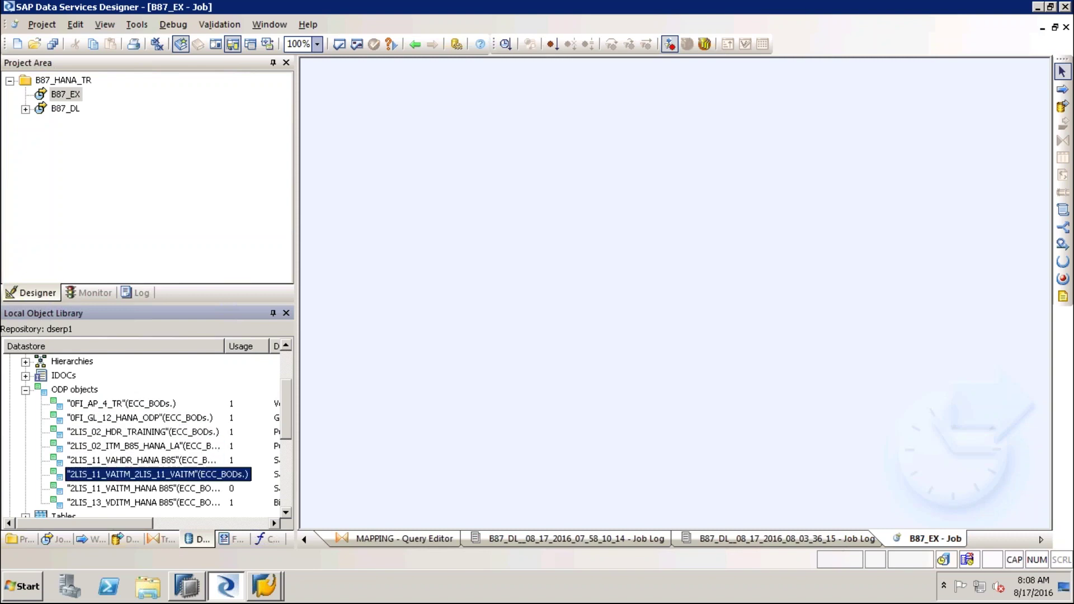
left_click(132, 488)
left_click(124, 503)
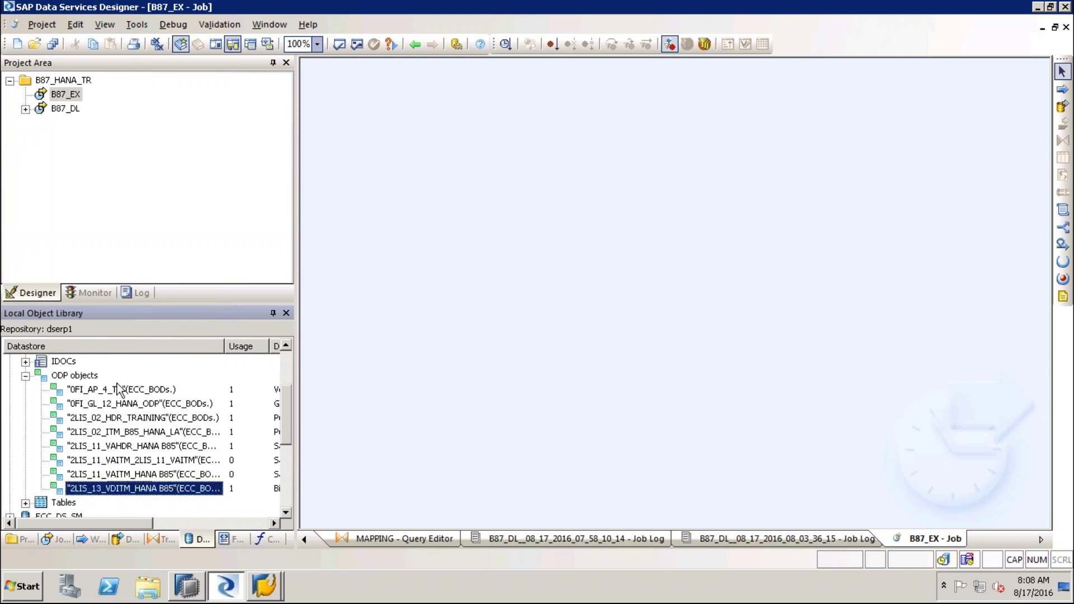
left_click(94, 375)
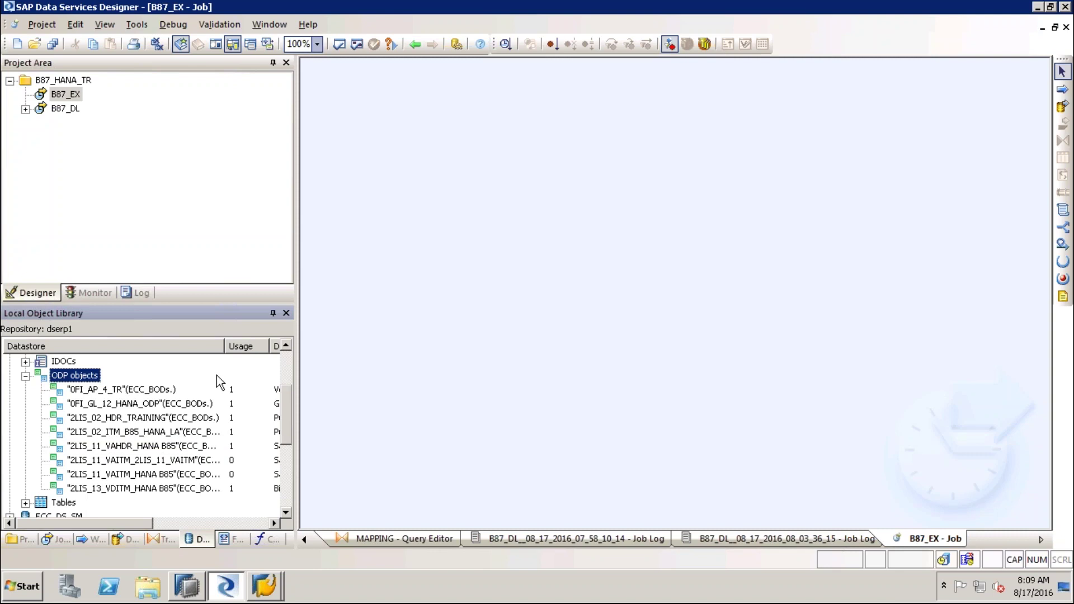
Open a Search on ECC_BODs' ODP objects, set Look in to External Data, and focus Name
right_click(90, 381)
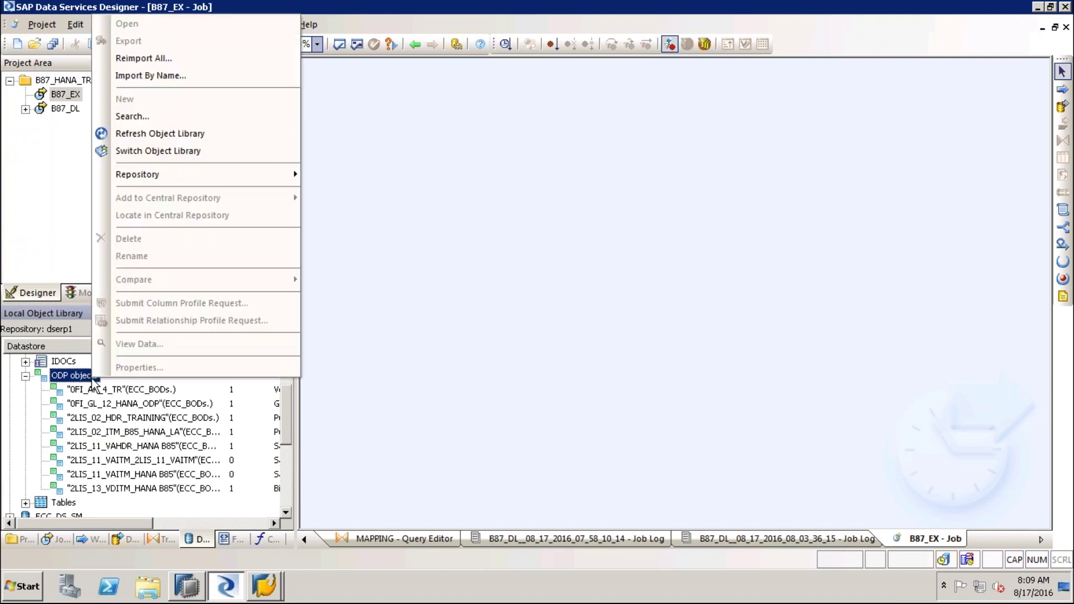
left_click(135, 117)
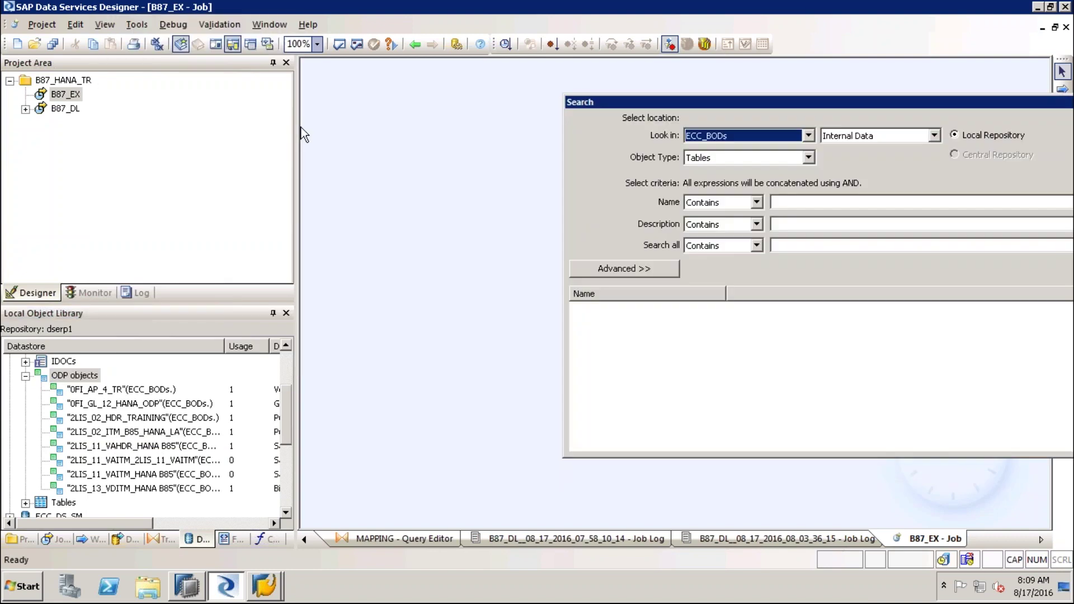
left_click_drag(781, 102, 522, 108)
left_click(676, 142)
left_click(663, 167)
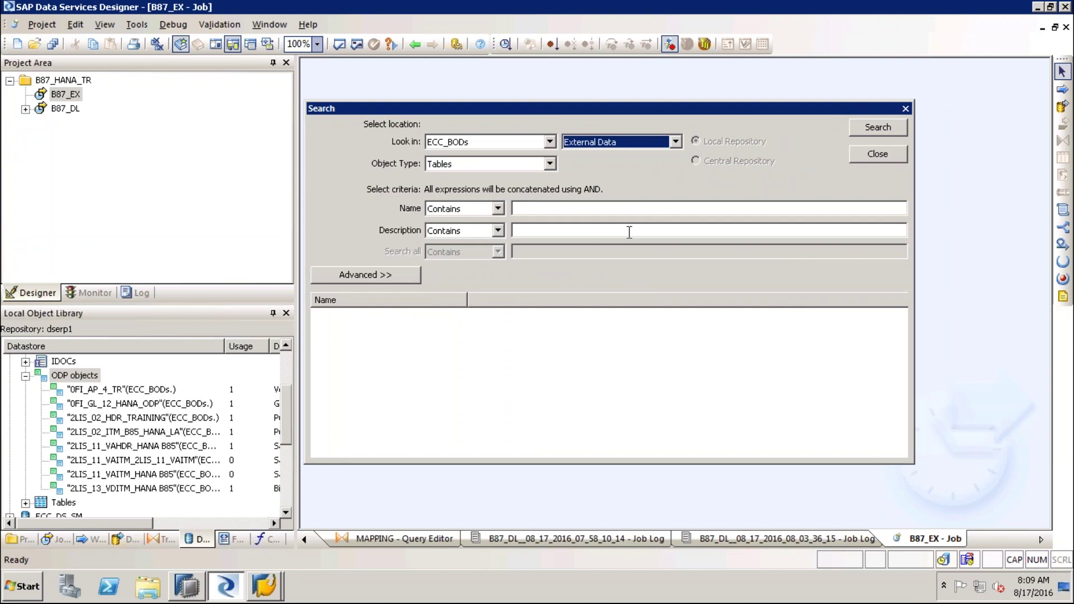
left_click(529, 209)
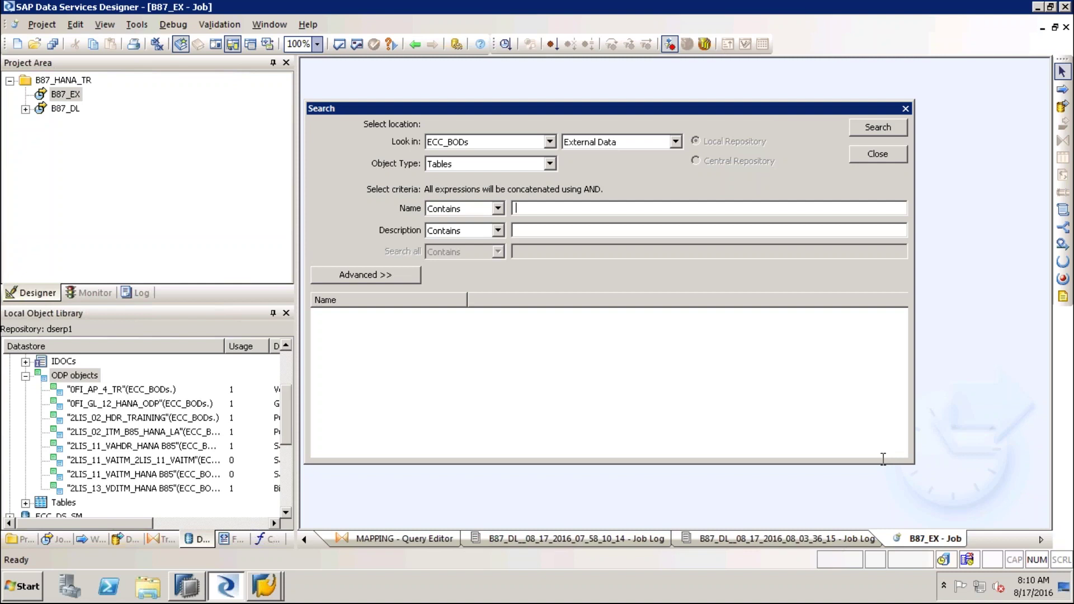
Search ECC_BODs external data for ODP objects named 0VENDOR and select the 0VENDOR_ATTR result
left_click(675, 143)
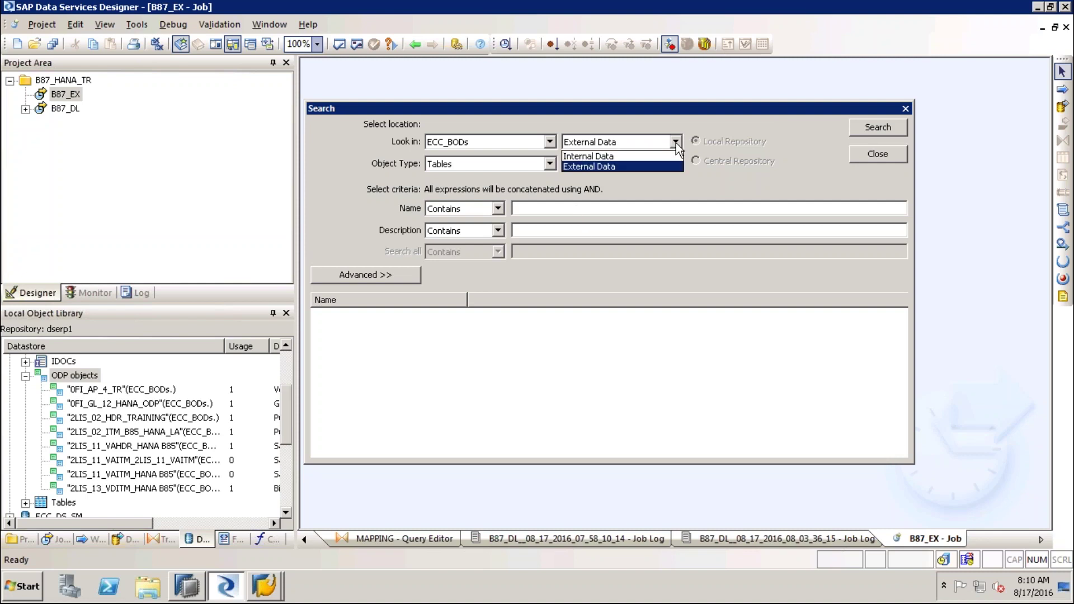
left_click(676, 144)
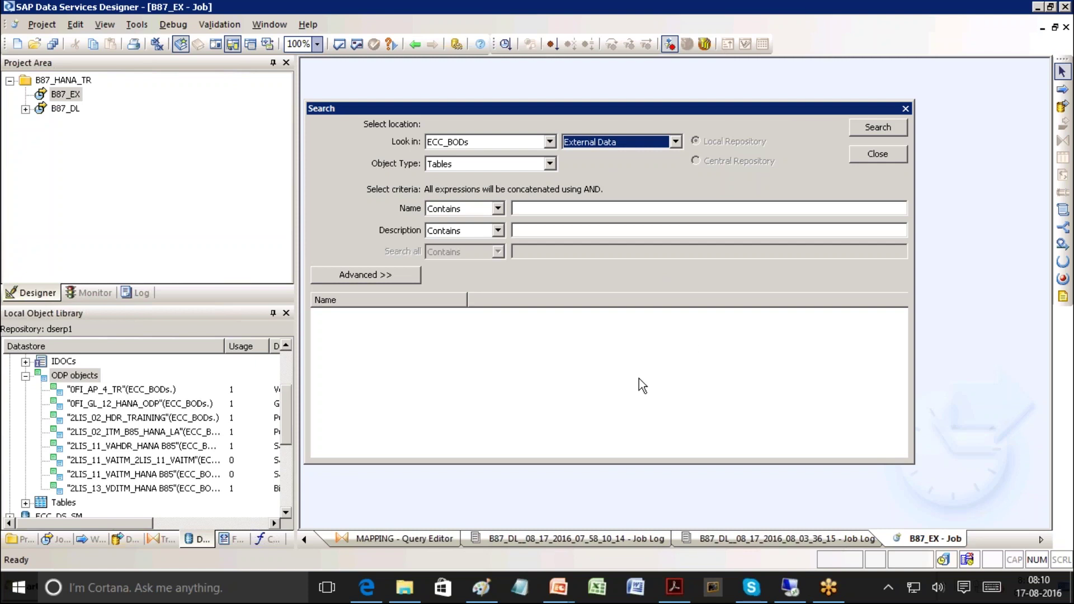
left_click(582, 209)
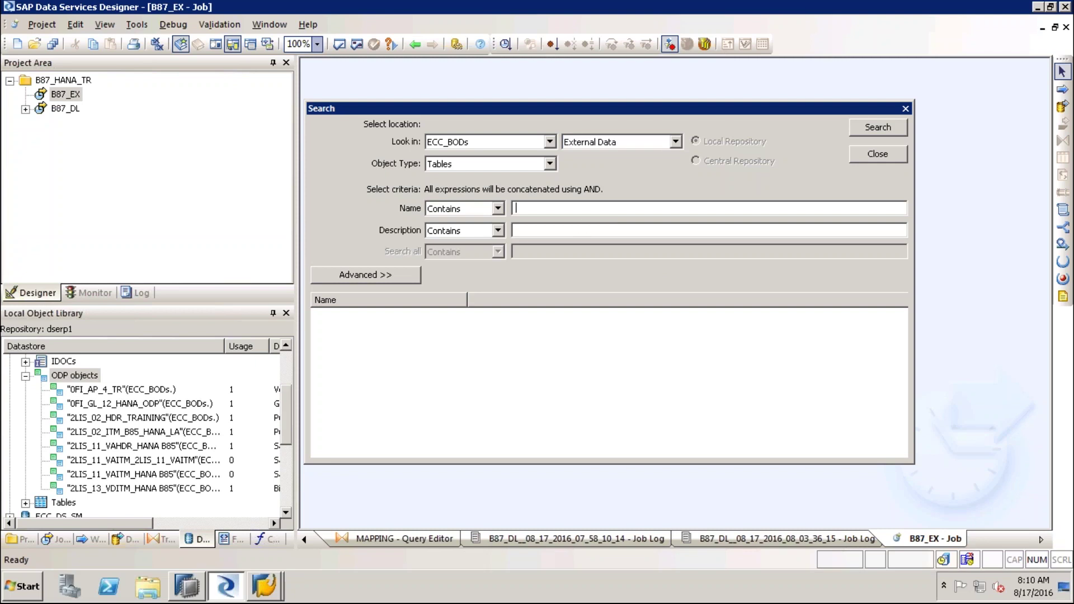
key("Caps_Lock")
type("0VENDOR")
left_click_drag(596, 116, 491, 108)
left_click(446, 157)
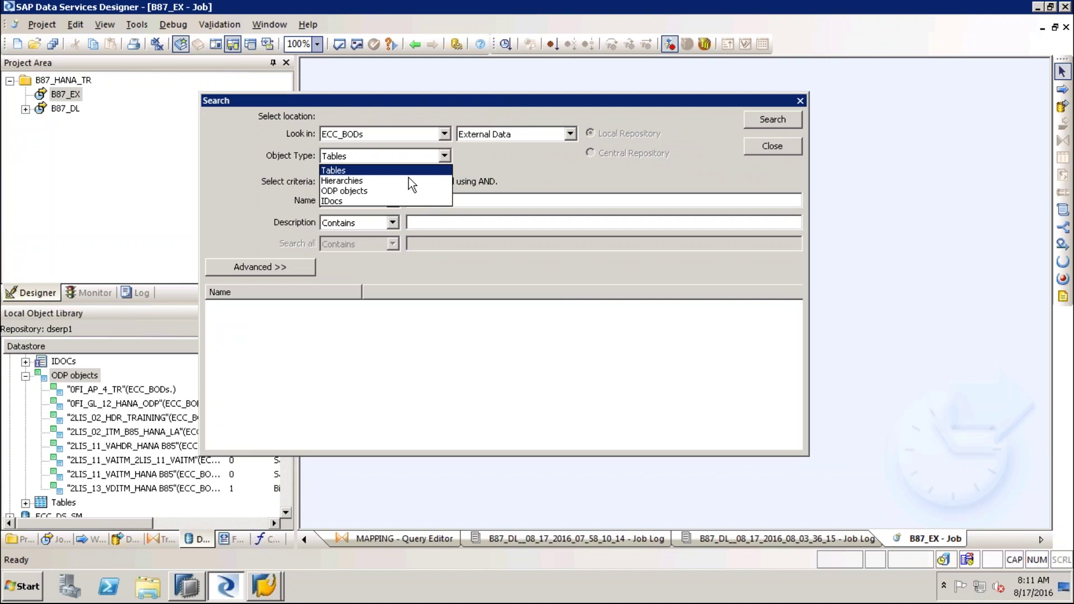
left_click(374, 192)
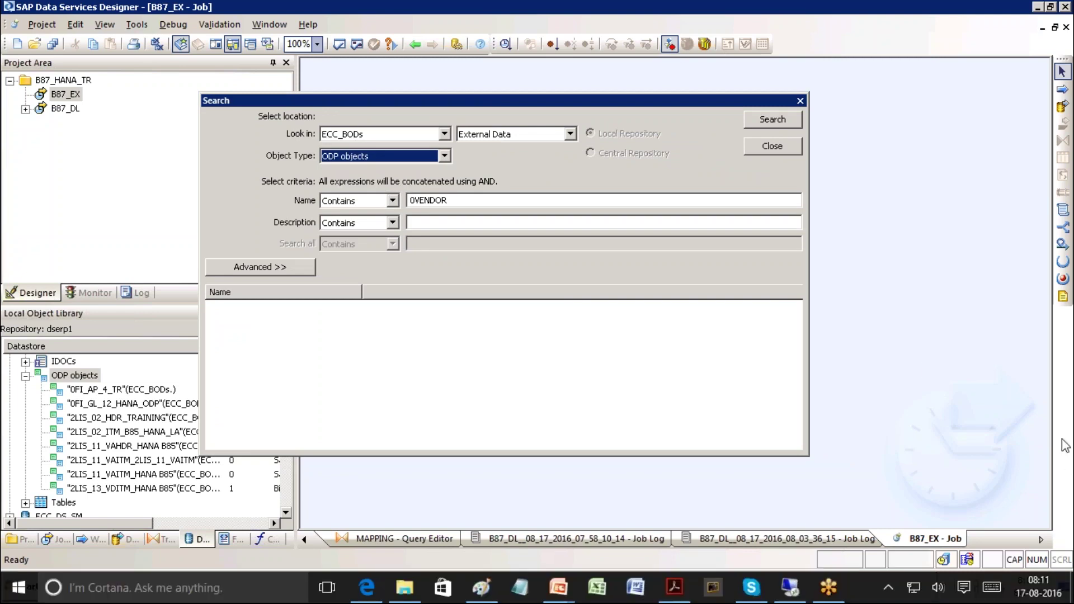
left_click(773, 126)
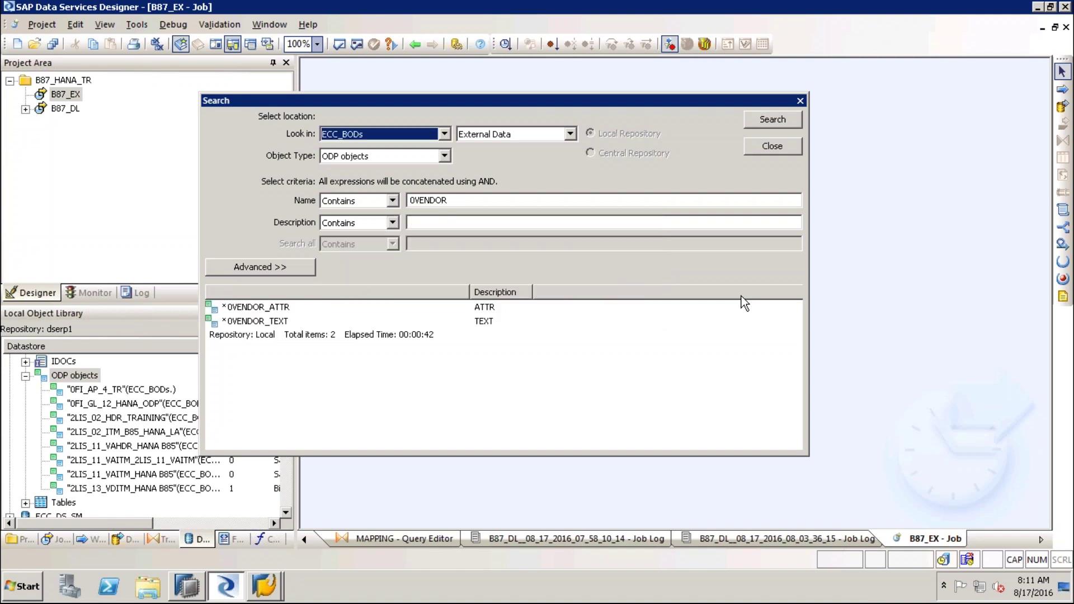
left_click(263, 308)
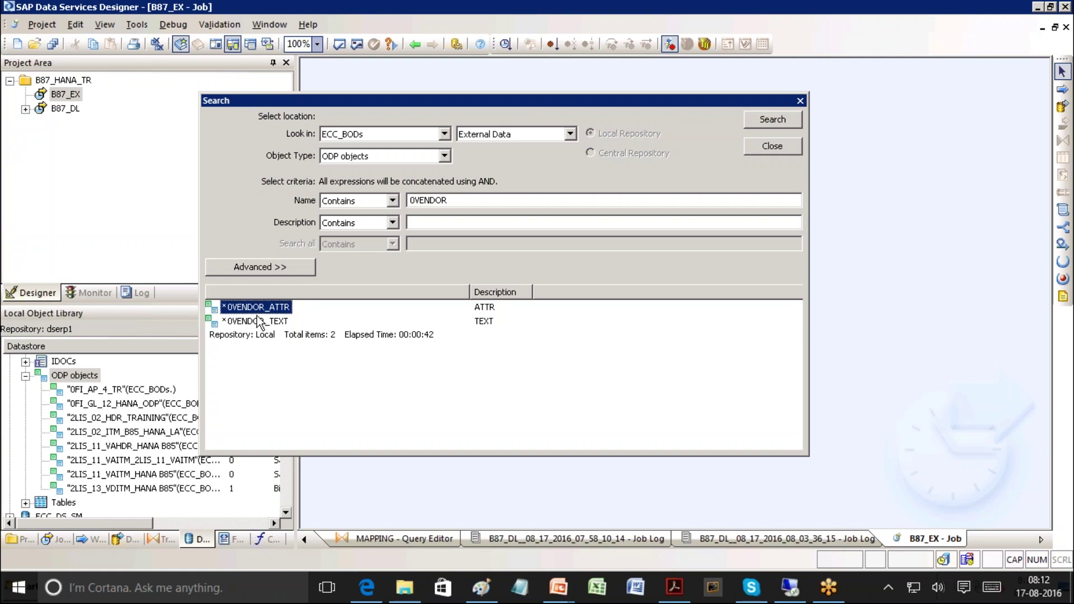
Close Search and start importing the ODP object 0VENDOR_ATTR by name
left_click(781, 146)
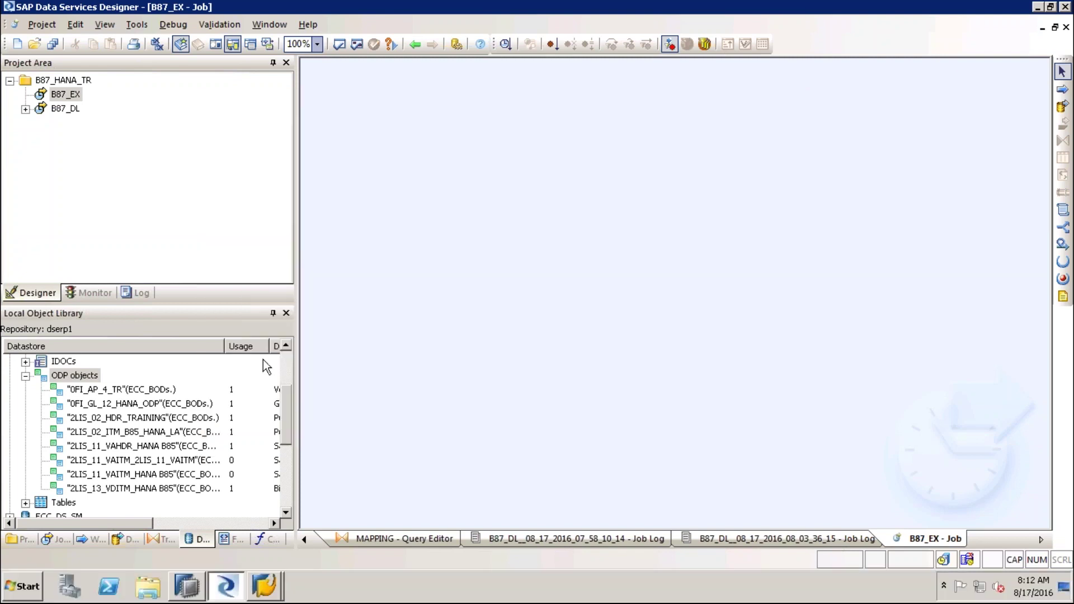
right_click(73, 379)
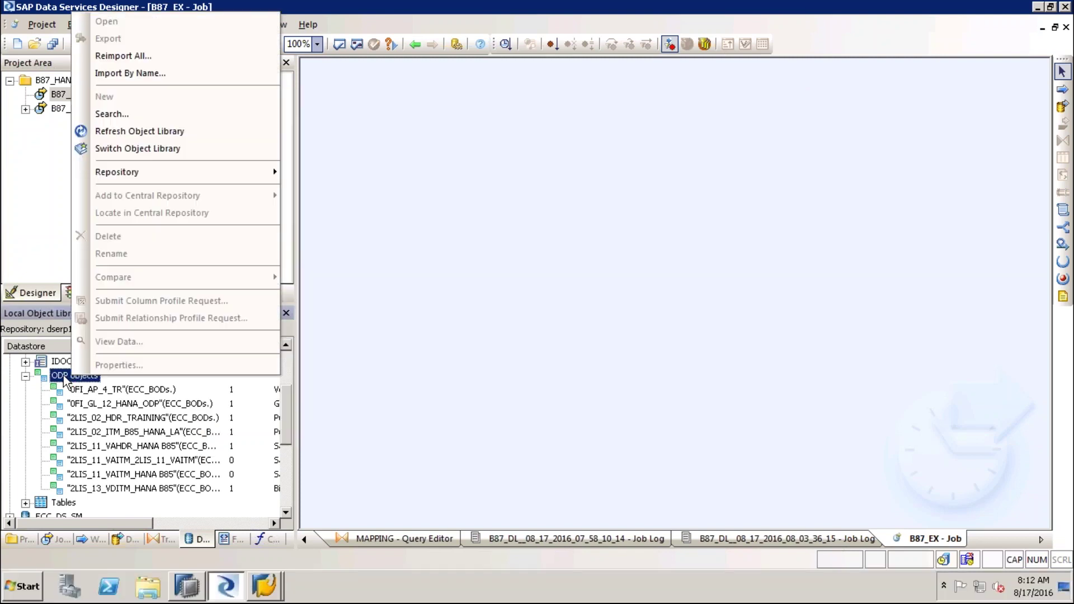
left_click(143, 73)
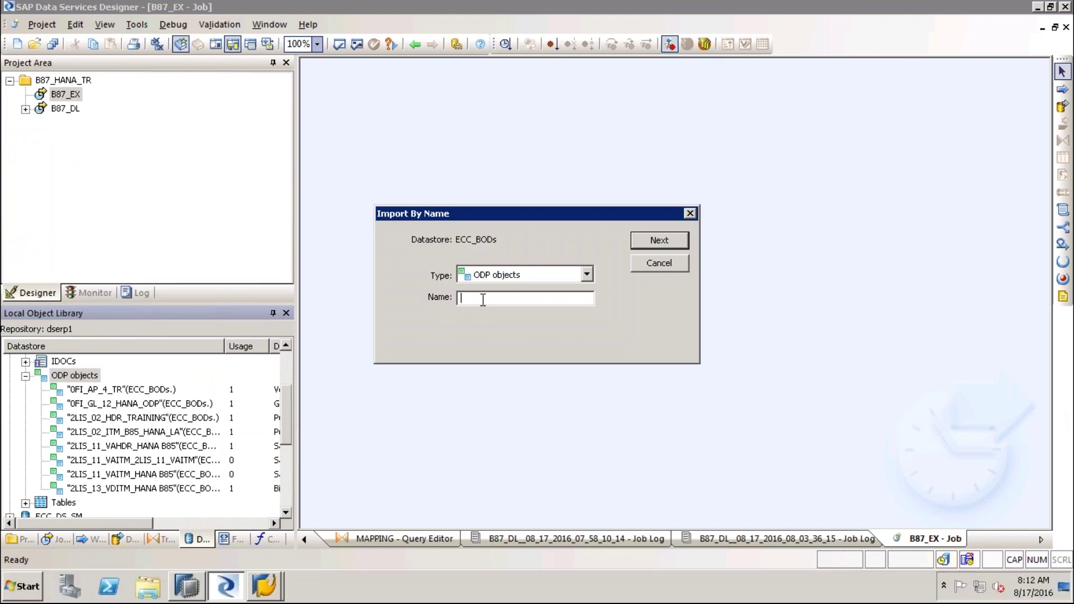
type("0VENDOR")
type("_ATTR")
left_click(655, 242)
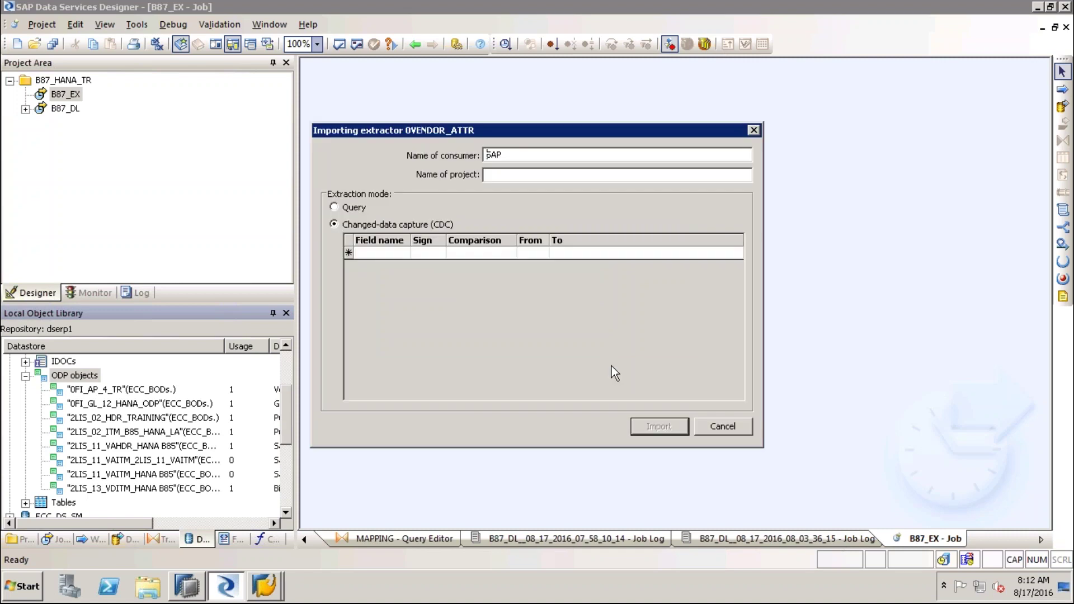
Import it with consumer B87_TR, project HANA_ETL and Query extraction mode
double_click(505, 156)
type("B87_TR")
left_click(510, 175)
type("HANA_ETL")
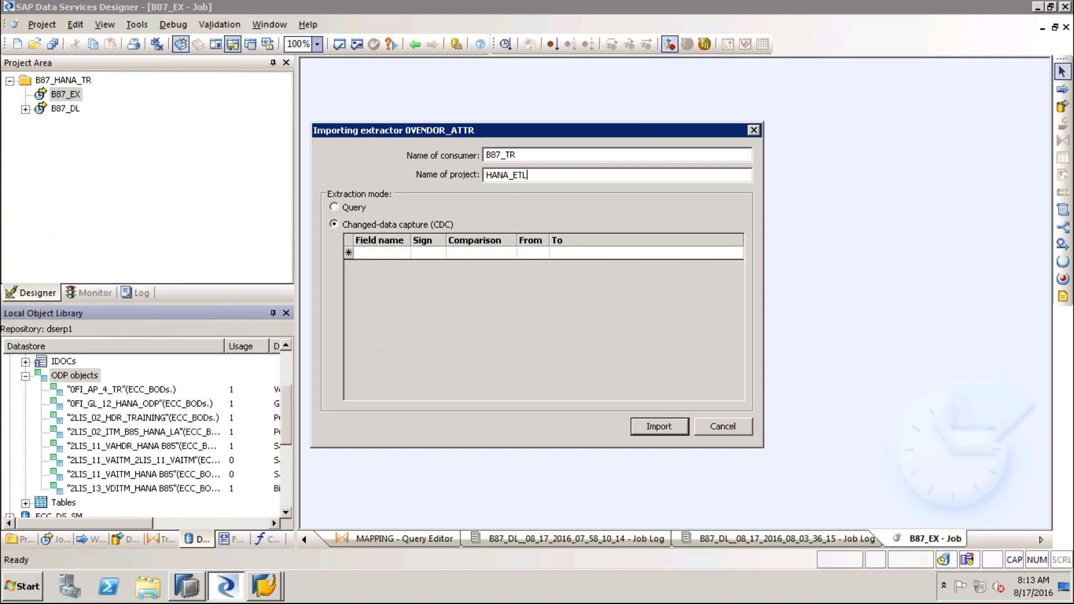
left_click(334, 207)
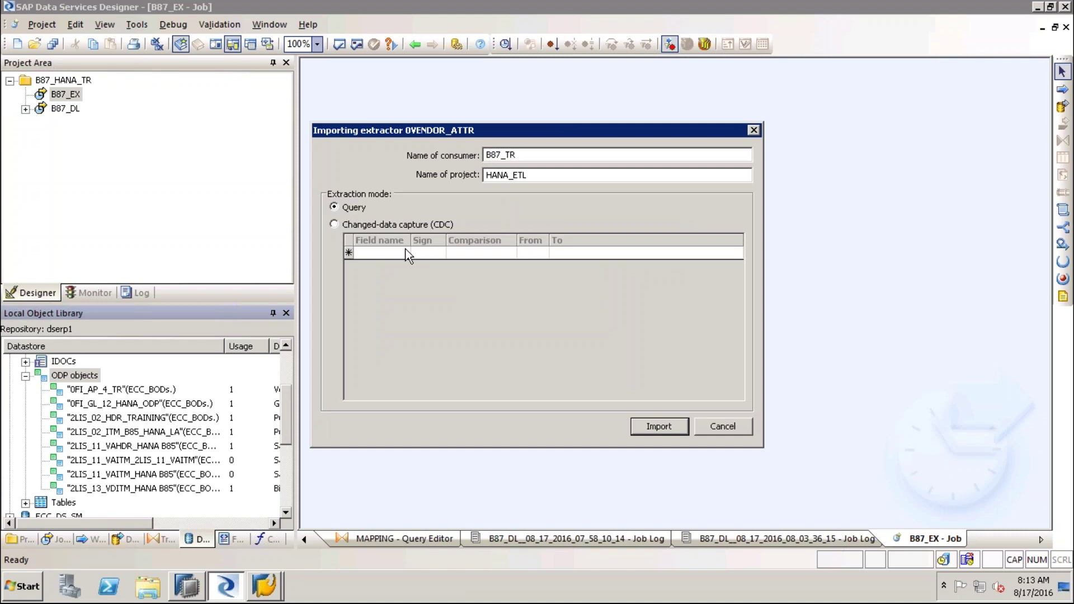
left_click(662, 428)
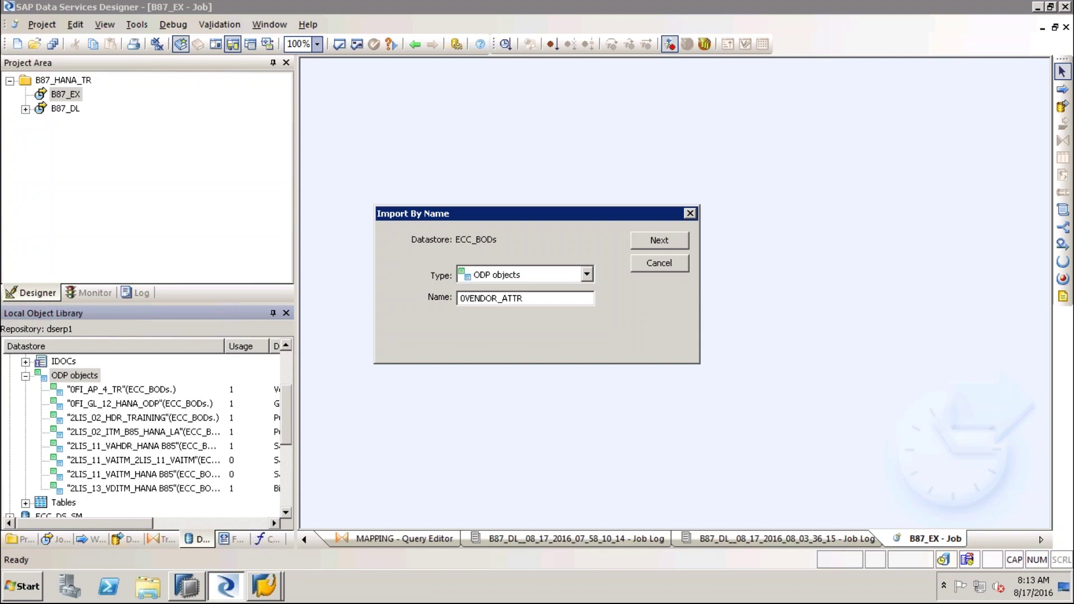
key("Escape")
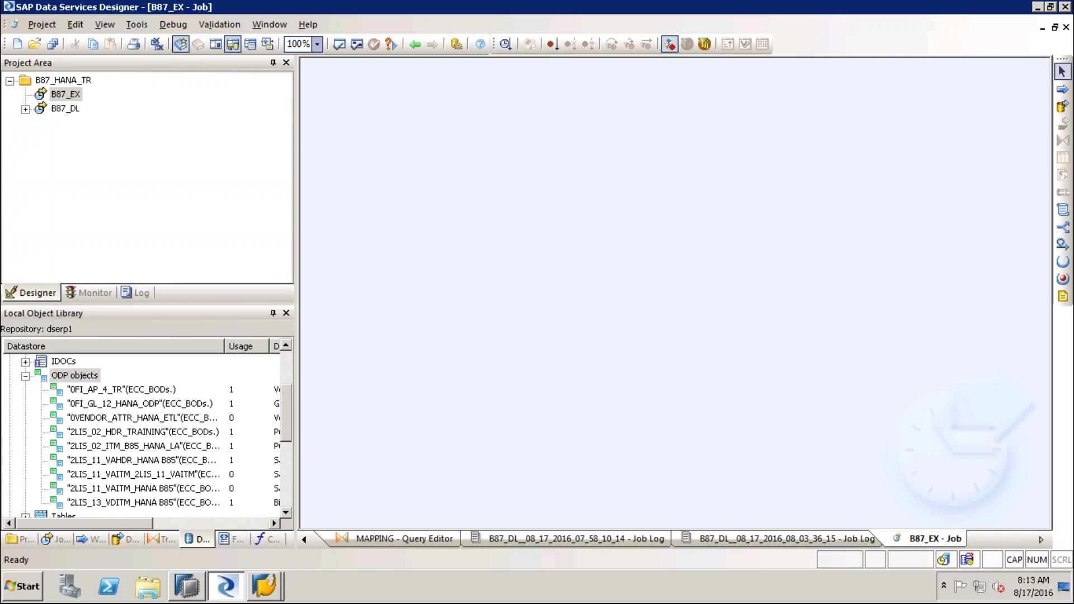
Add data flow B87_EX_DF to job B87_EX and place 0VENDOR_ATTR_HANA_ETL inside as its source
left_click(146, 422)
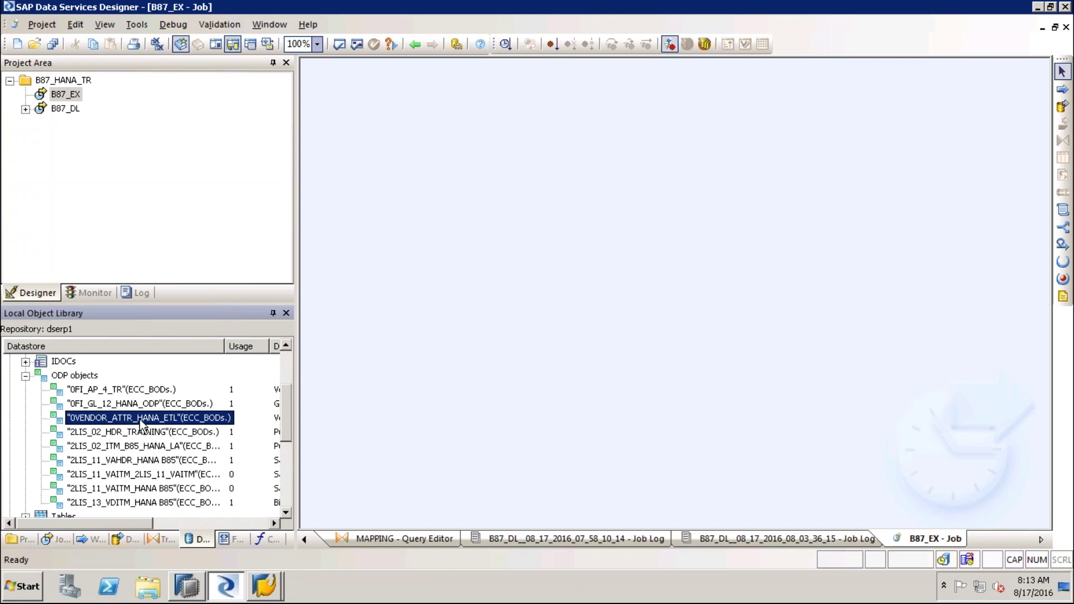
left_click_drag(142, 424, 483, 250)
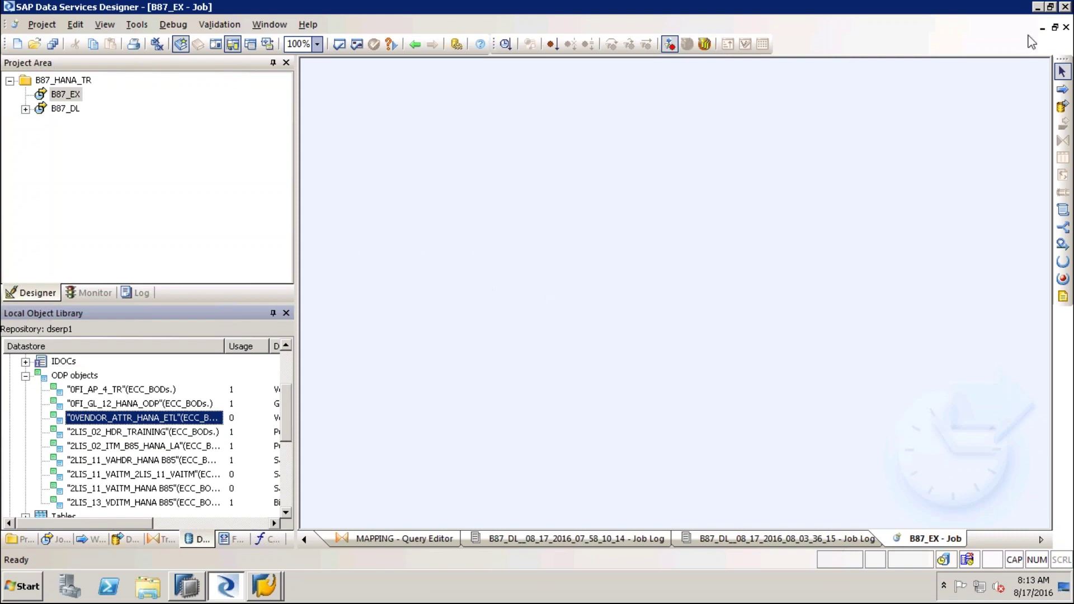
left_click(1063, 106)
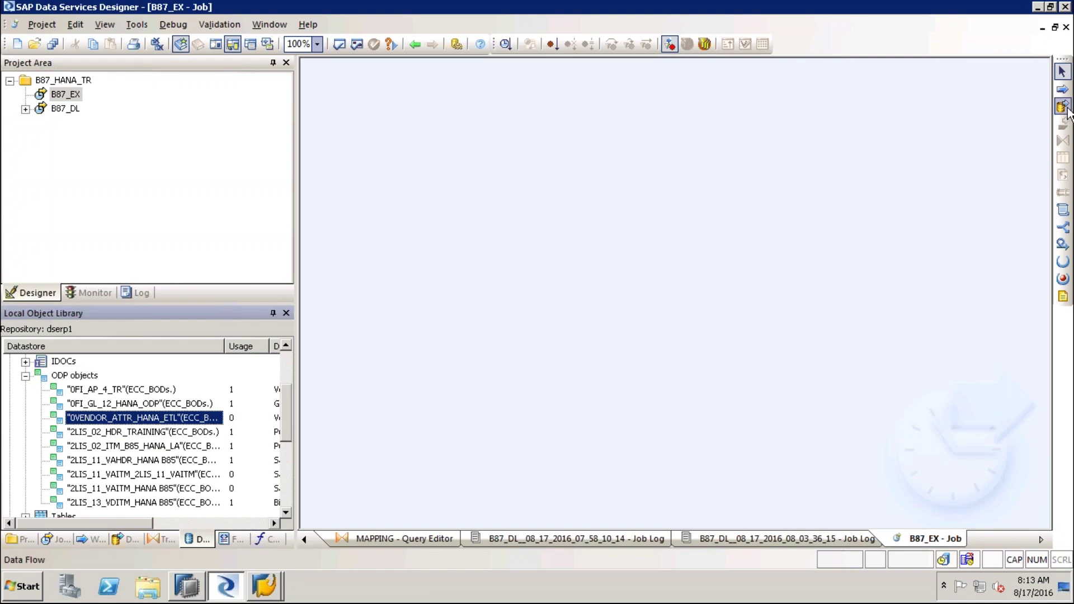
left_click(571, 264)
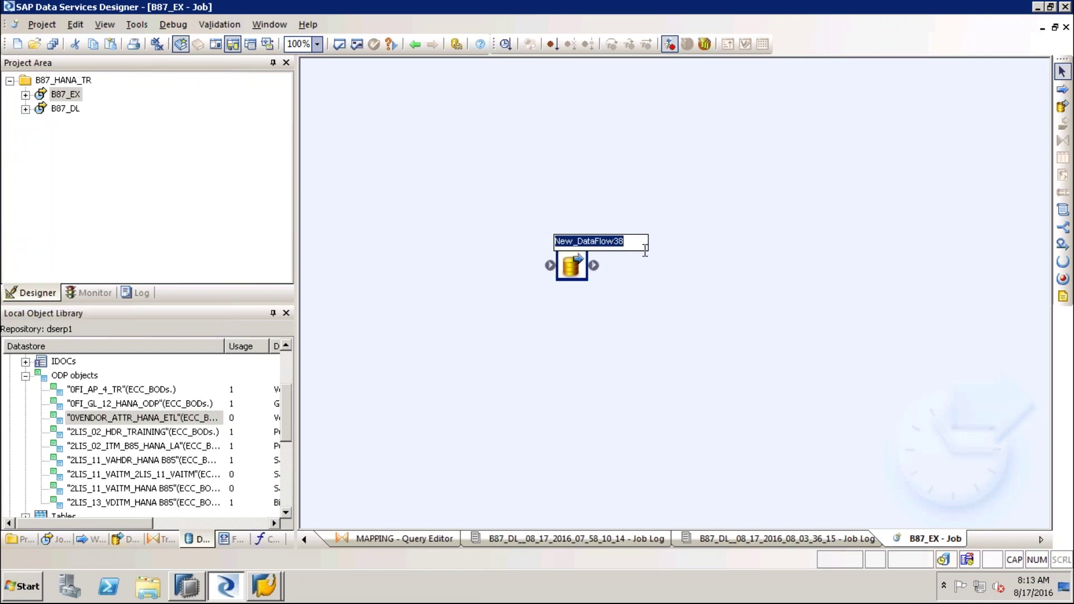
type("B87")
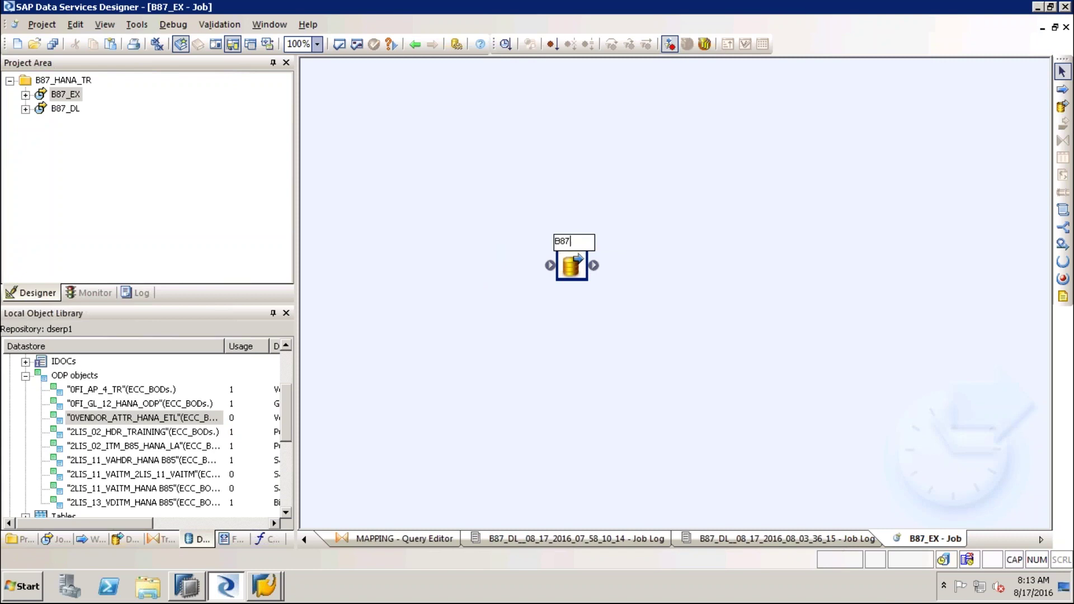
type("_EX_DF")
key("Return")
double_click(572, 268)
left_click_drag(230, 417, 441, 226)
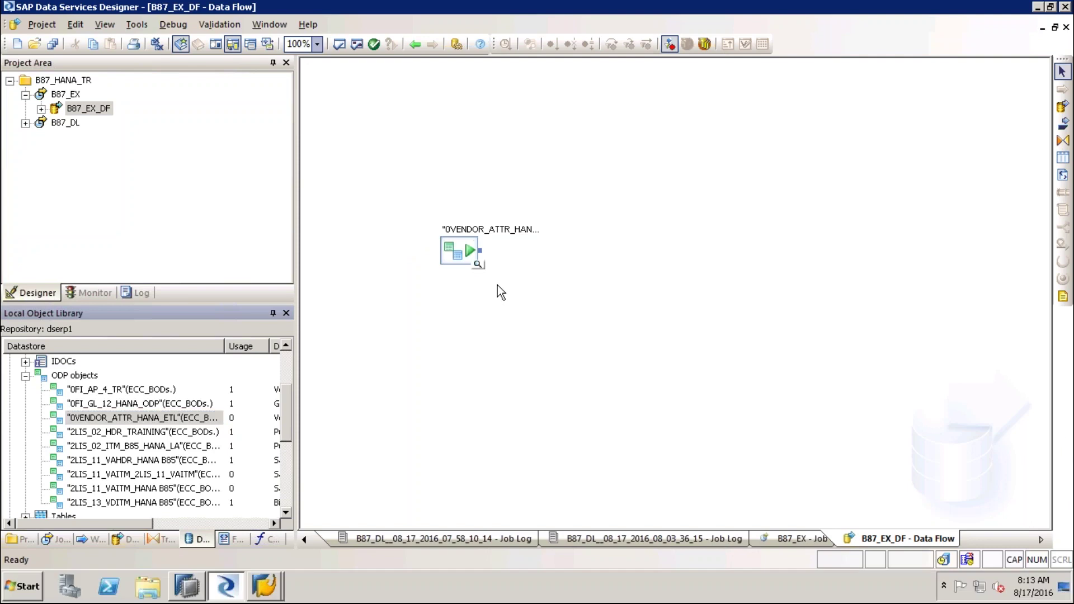
Preview the 0VENDOR_ATTR_HANA_ETL vendor records, then shrink the preview panel to enlarge the canvas
left_click(478, 264)
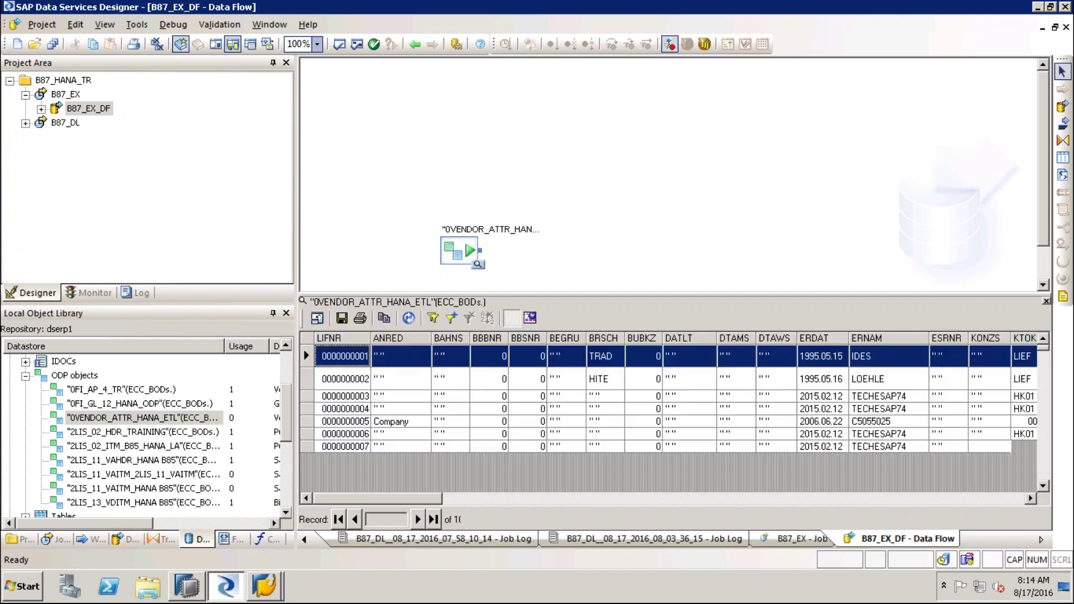
left_click(412, 421)
left_click(534, 499)
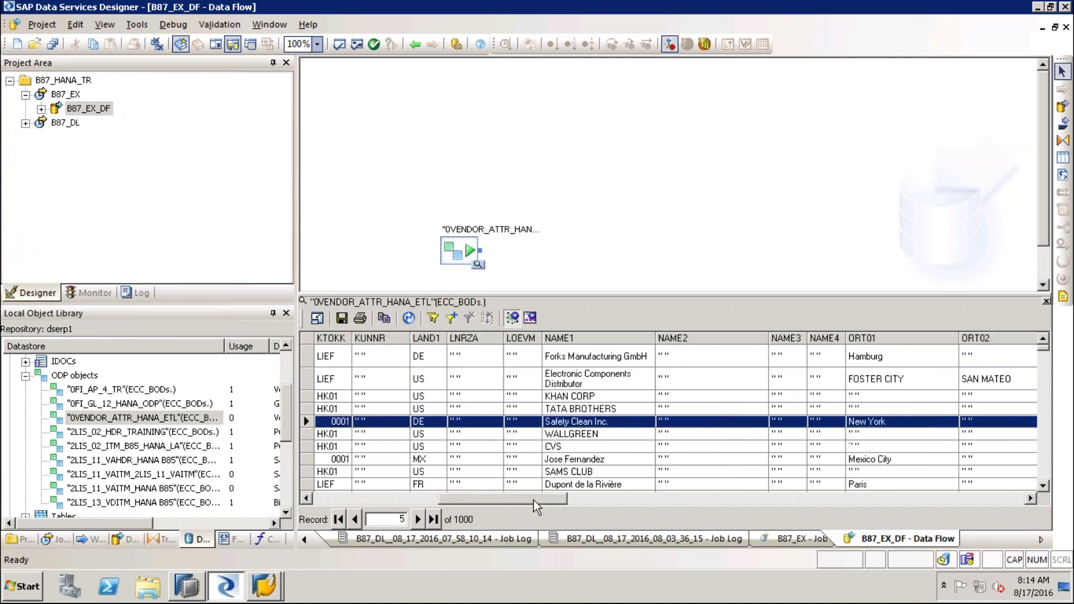
left_click_drag(525, 499, 377, 499)
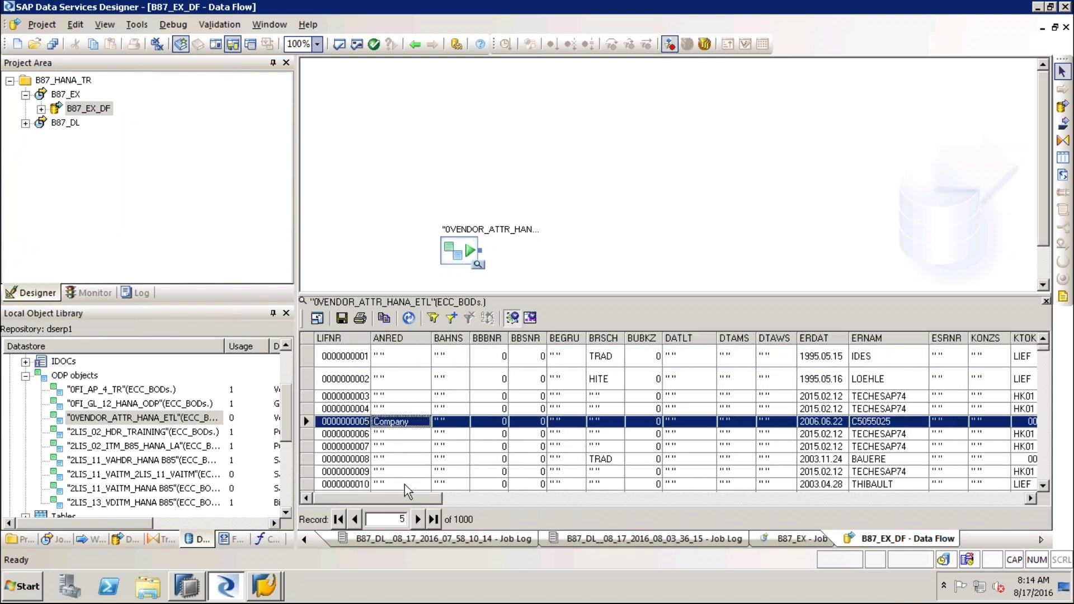
left_click(622, 340)
left_click_drag(622, 296, 623, 396)
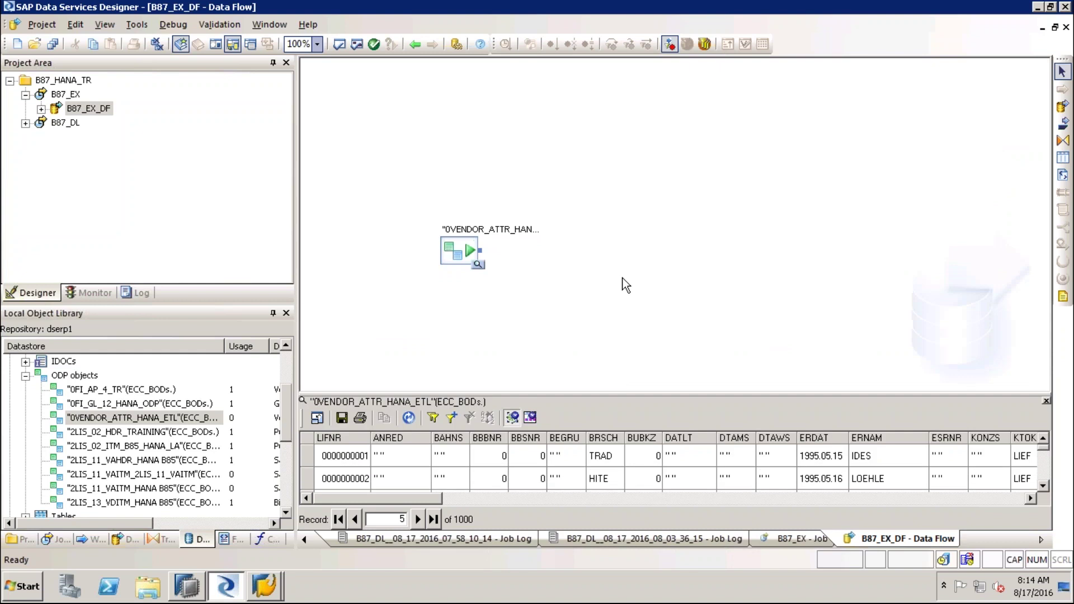
left_click(25, 376)
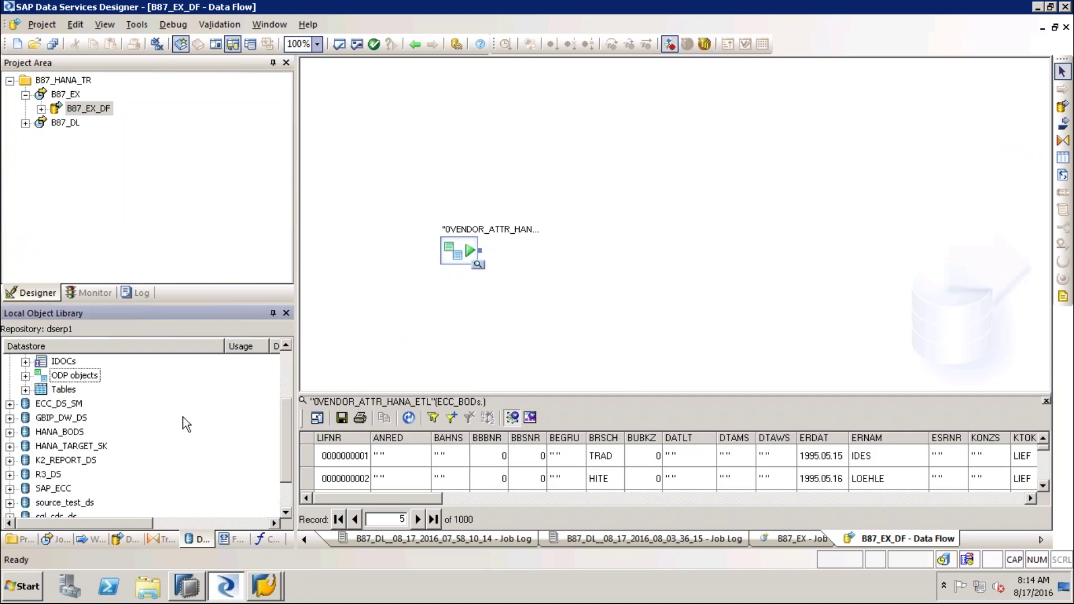
Add a HANA_BODS template table named Z0VENDOR_ATTR to the right of the source
left_click(58, 432)
left_click(9, 432)
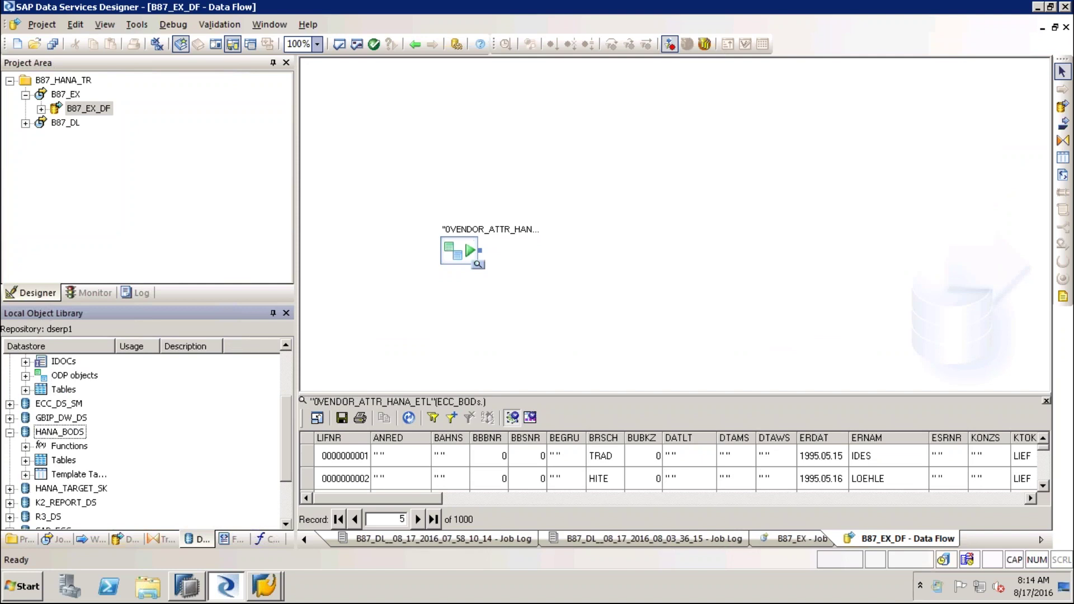
double_click(68, 474)
left_click(91, 371)
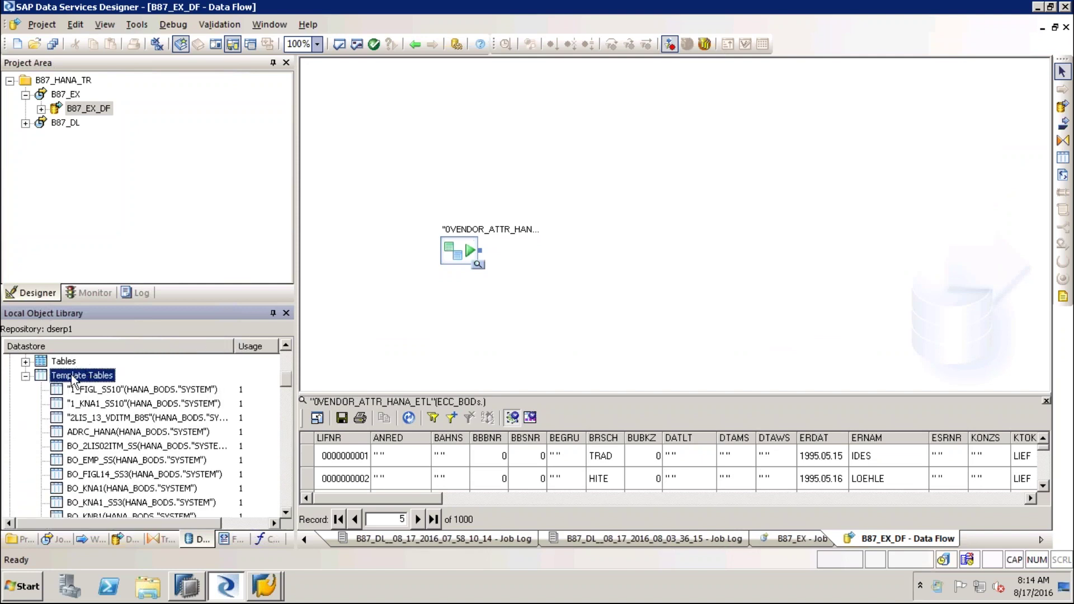
left_click(26, 377)
left_click_drag(86, 395, 682, 238)
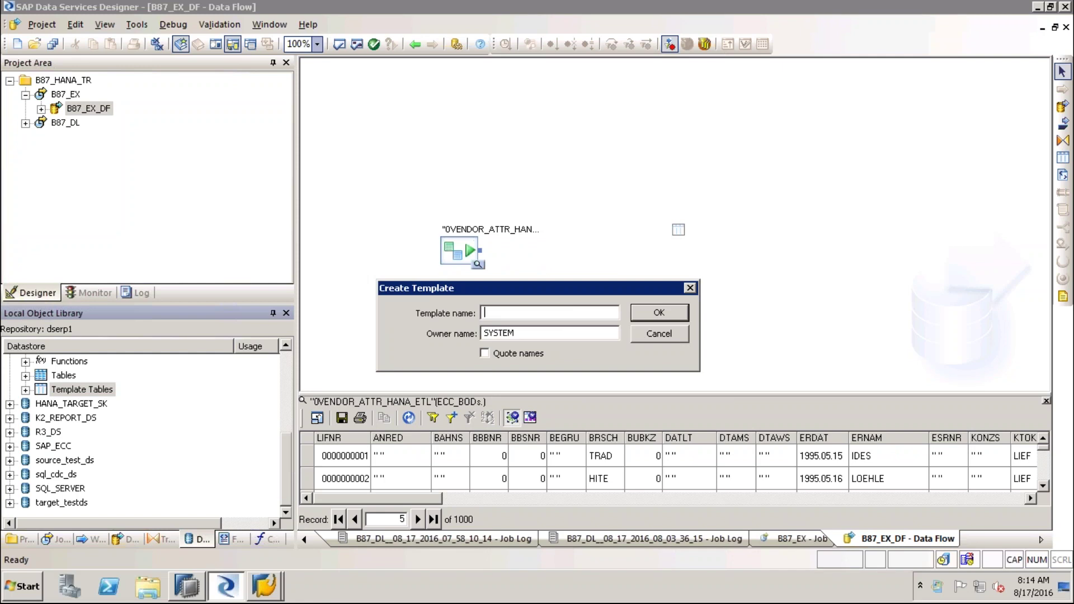
type("Z0VENDOR_ATTR")
left_click_drag(484, 313, 477, 335)
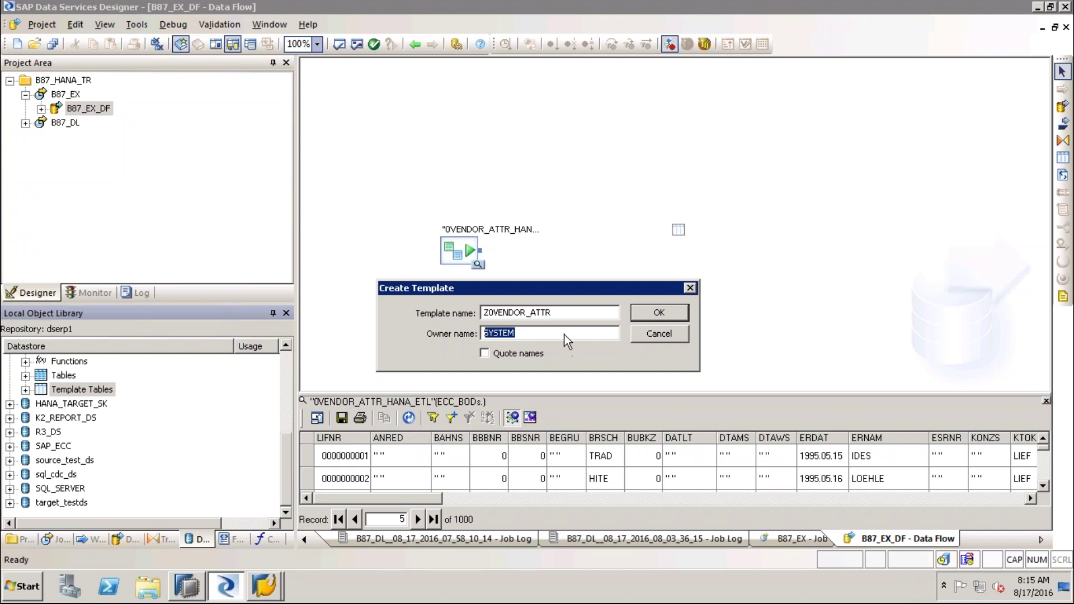
left_click(679, 314)
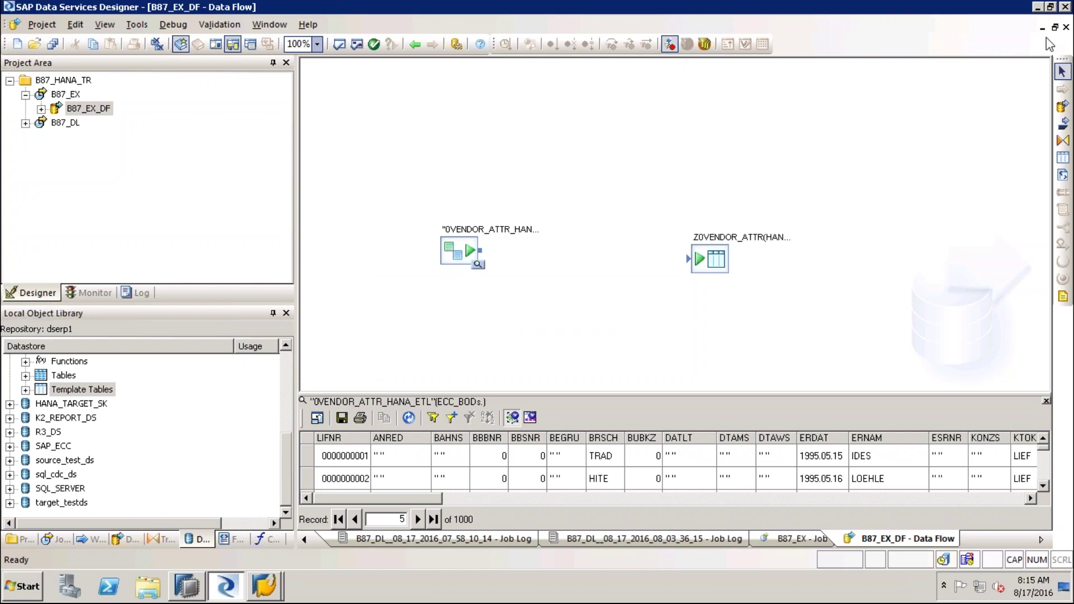
Place a query transform between source and target and name it MAPPING
left_click(1063, 140)
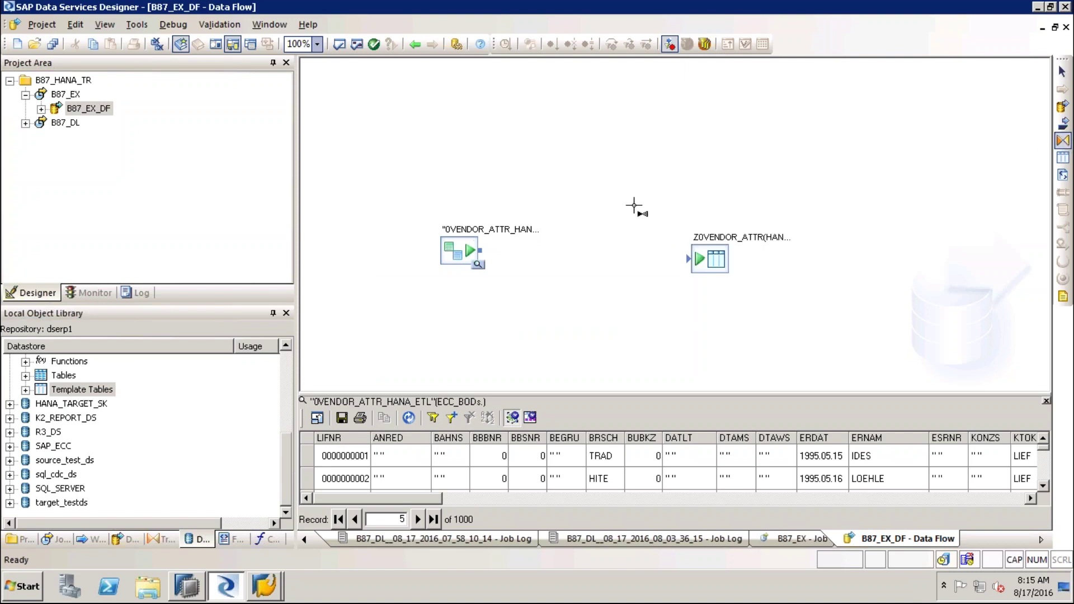
left_click(579, 245)
type("MAPPING")
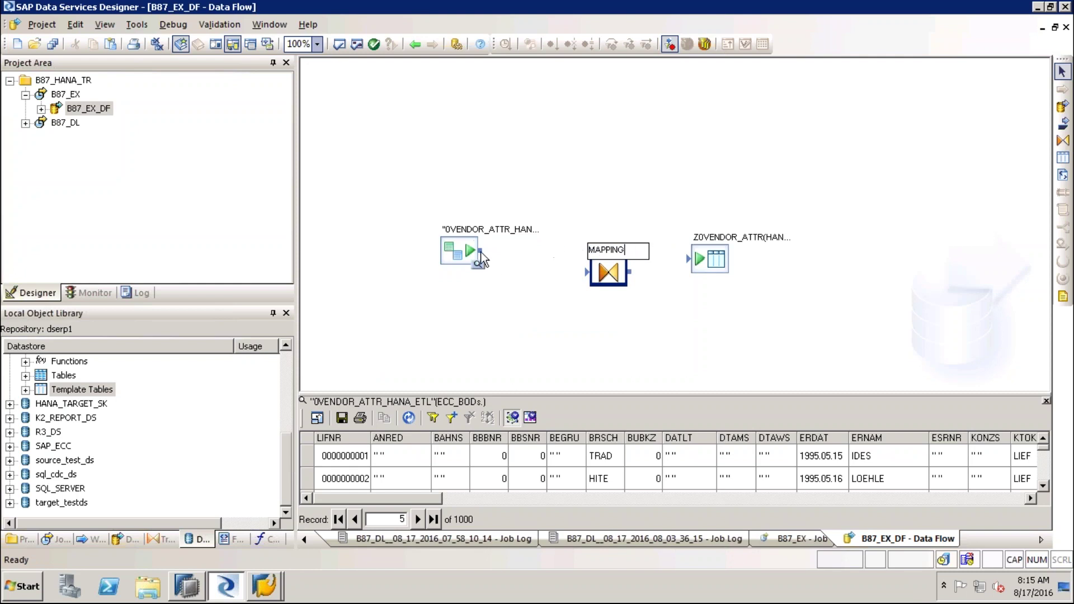
Connect the source to MAPPING and select columns LIFNR, ANRED, BAHNS, BRSCH, BEGRU, KONZS, ESRNR, KTOKK, KUNNR, LAND1
left_click_drag(480, 250, 696, 265)
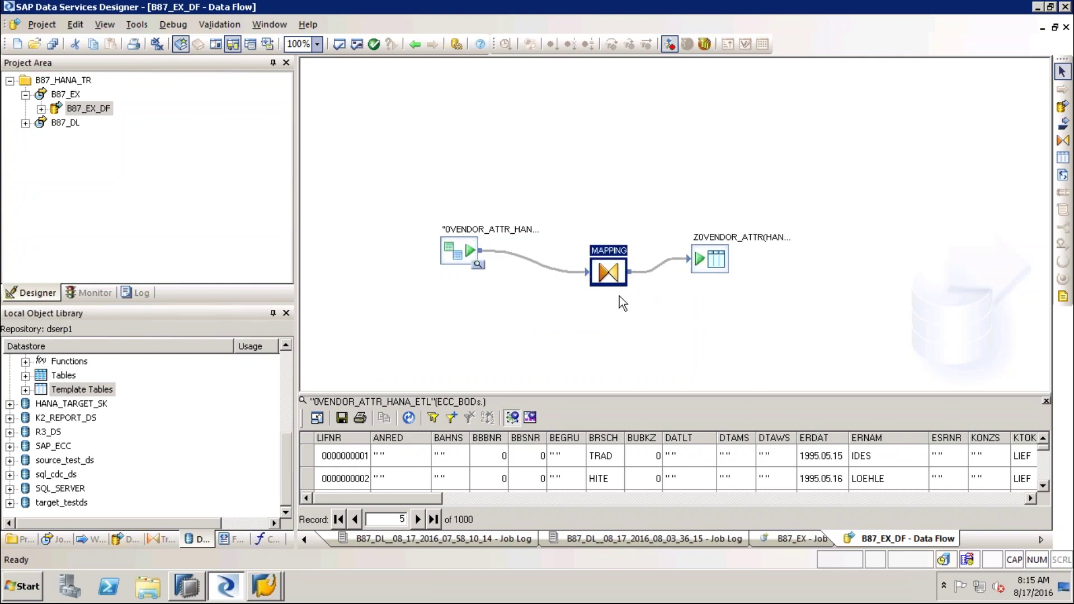
double_click(616, 273)
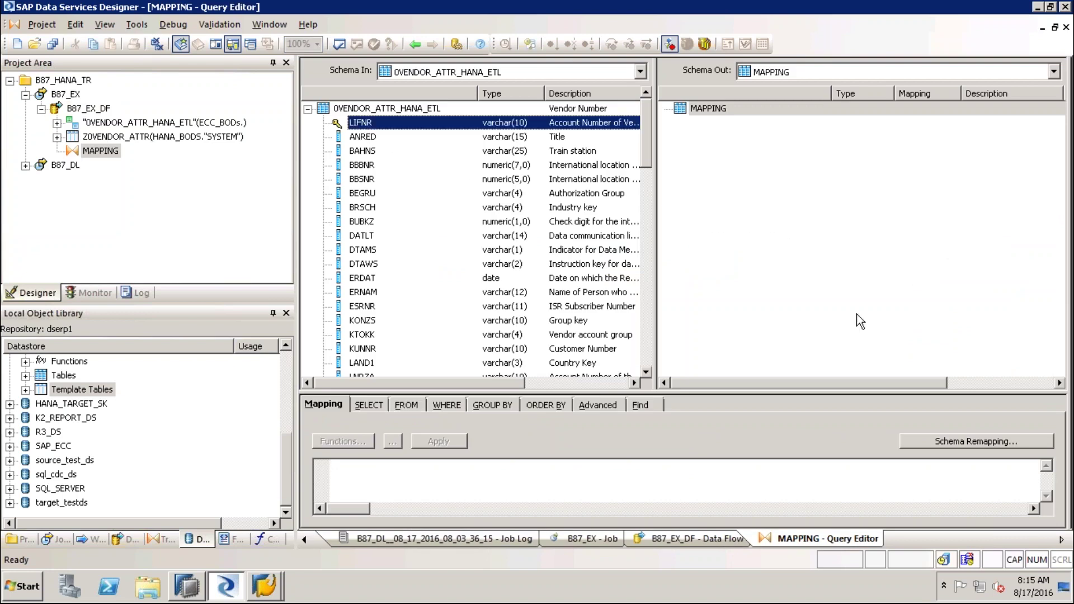
key("shift+Down")
key("shift+Down")
key("shift+Down")
key("shift+Down")
key("shift+Down")
key("shift+Down")
key("shift+Down")
key("shift+Down")
key("shift+Down")
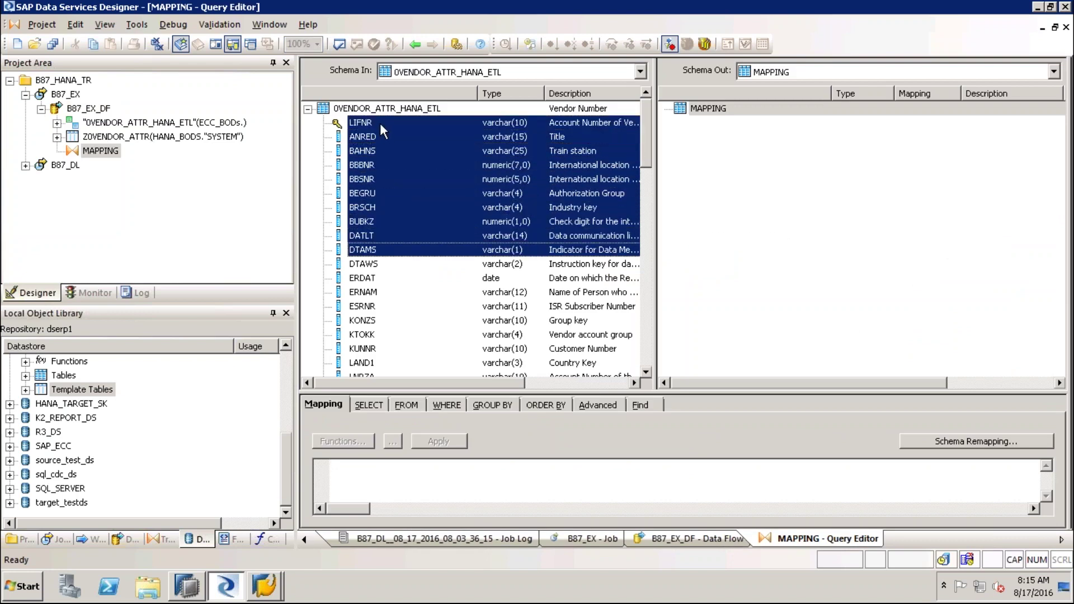
key("Home")
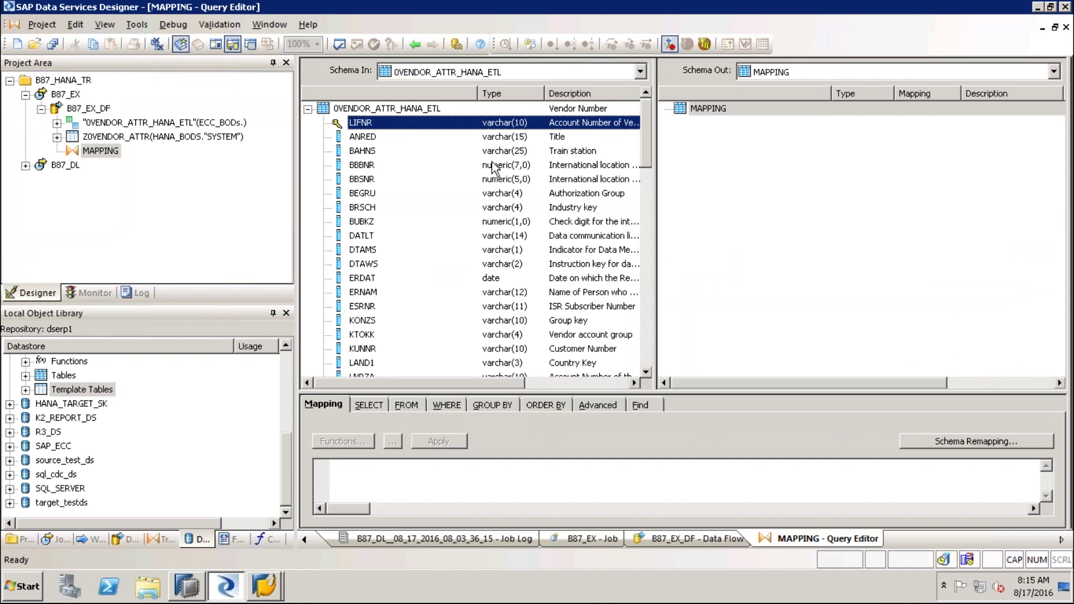
left_click(371, 137, "shift")
left_click(369, 151, "shift")
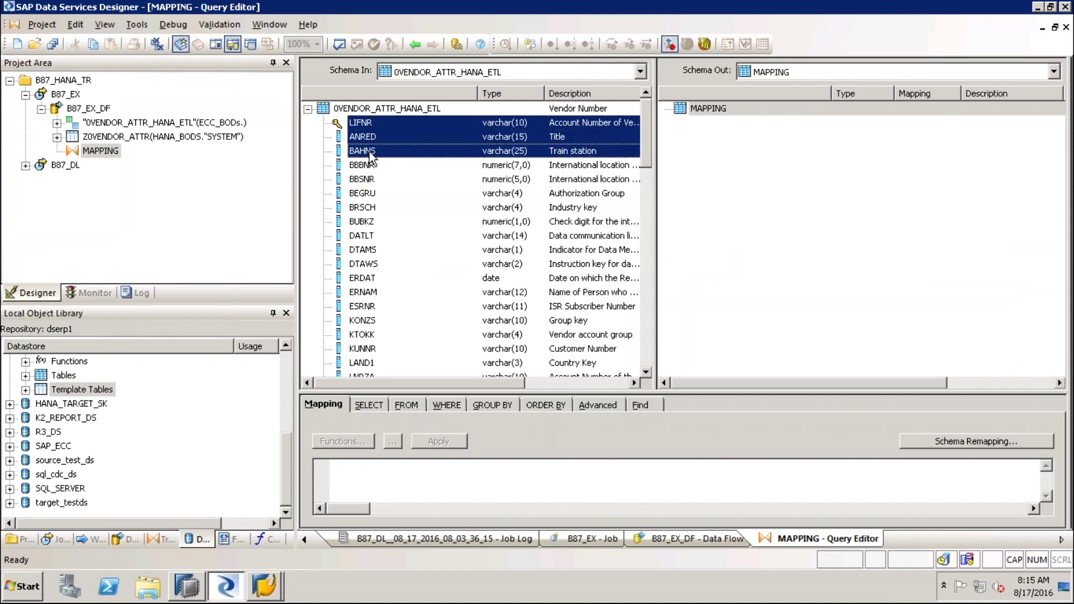
left_click(365, 211, "ctrl")
left_click(365, 194, "ctrl")
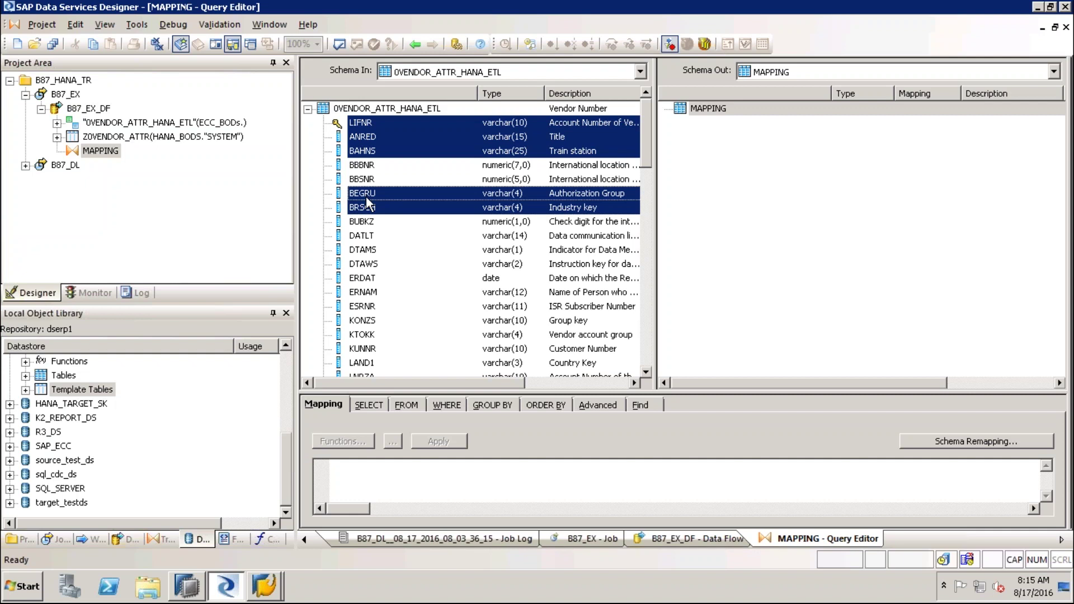
left_click(382, 322, "ctrl")
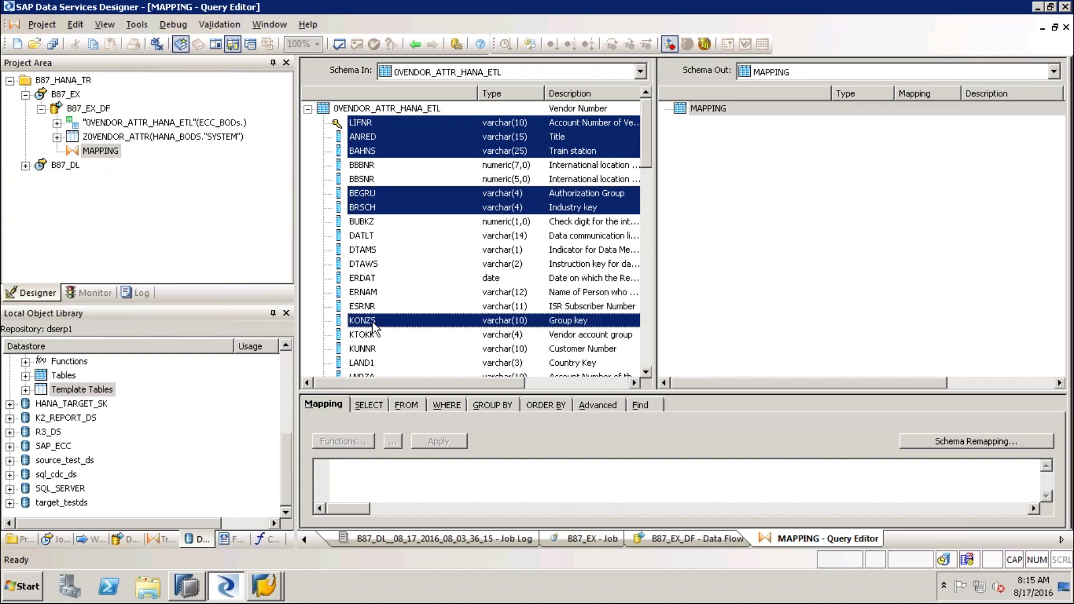
left_click(373, 307, "ctrl")
left_click(386, 335, "ctrl")
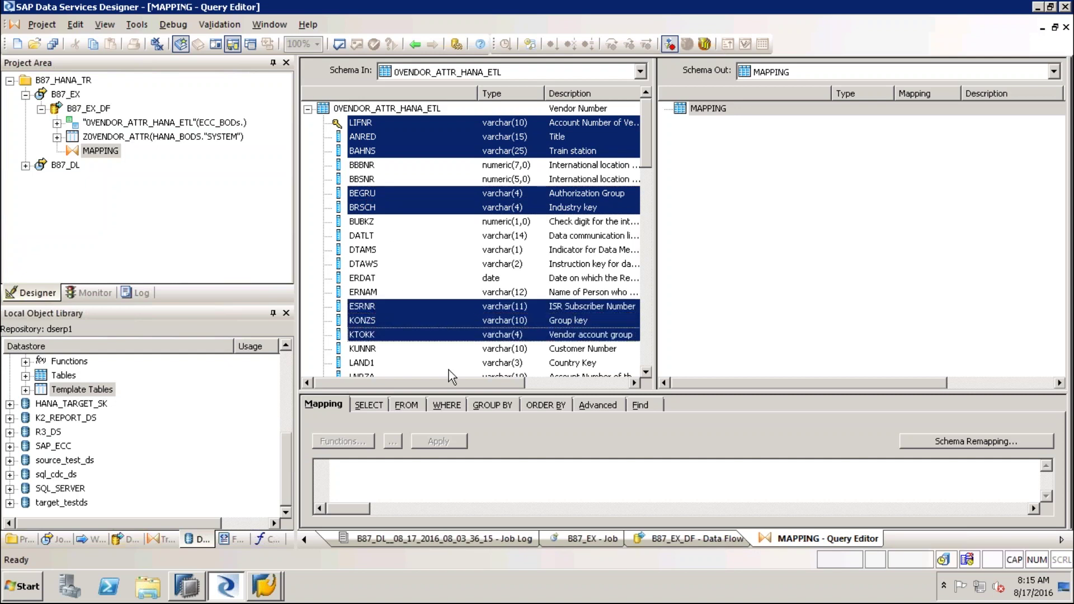
left_click(376, 349, "ctrl")
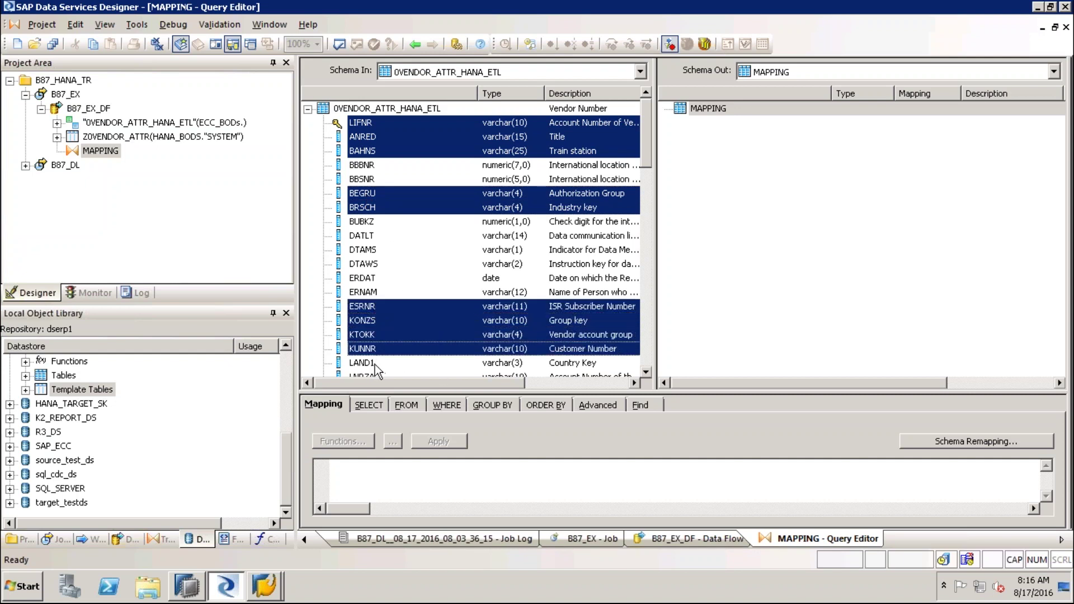
left_click(375, 364, "ctrl")
scroll(649, 376, "down", 3)
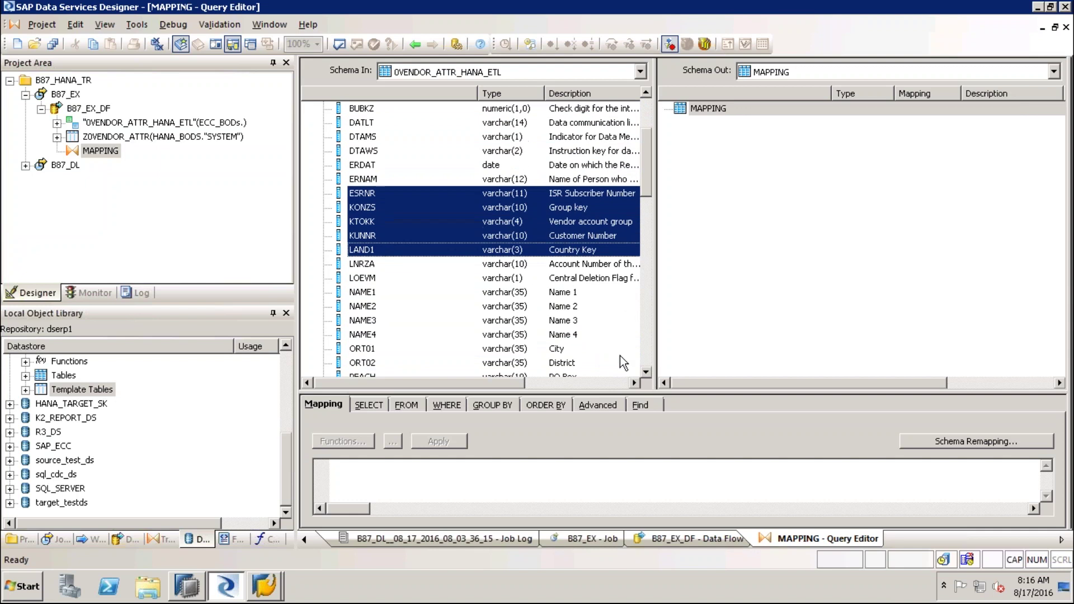
Add LNRZA, LOEVM, NAME1 and ORT01 to the selection and map all to the output
left_click(369, 266, "ctrl")
left_click(371, 279, "ctrl")
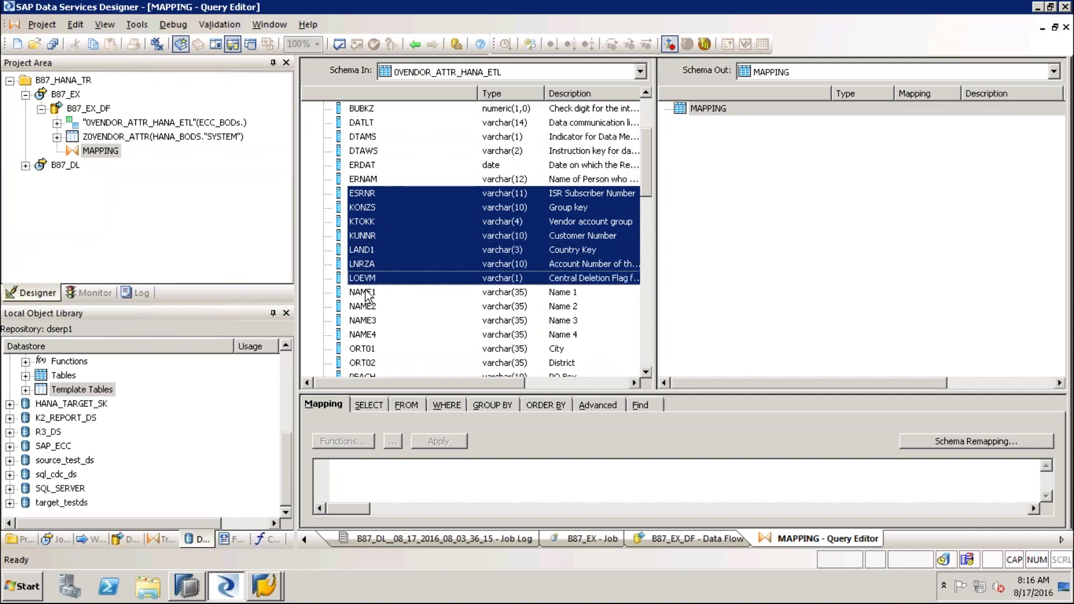
left_click(374, 292, "ctrl")
left_click(369, 349, "ctrl")
right_click(499, 265)
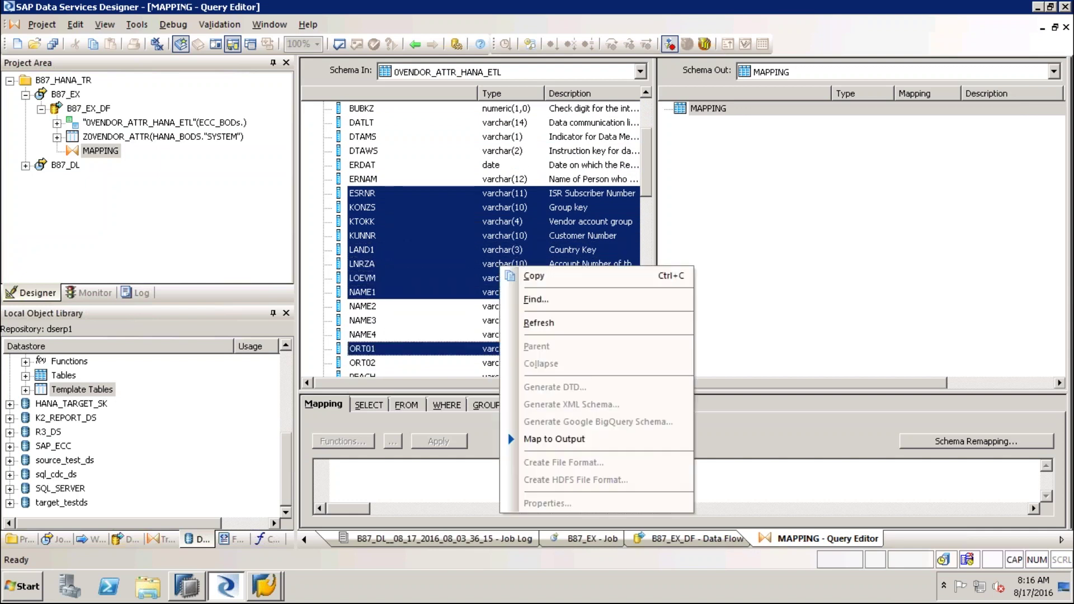
left_click(547, 439)
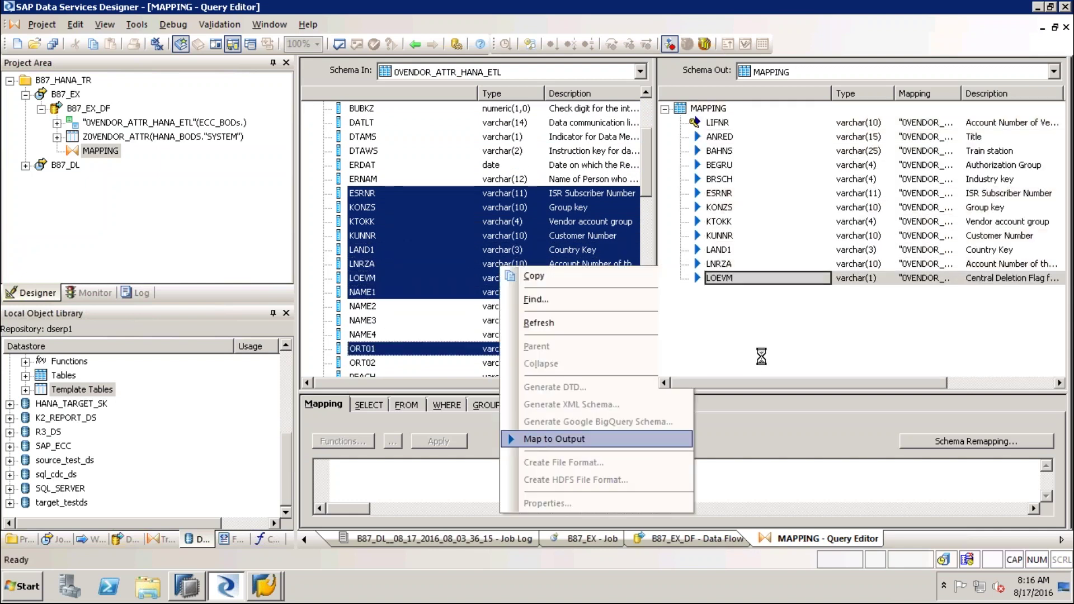
Validate the data flow, then execute job B87_EX
left_click(339, 44)
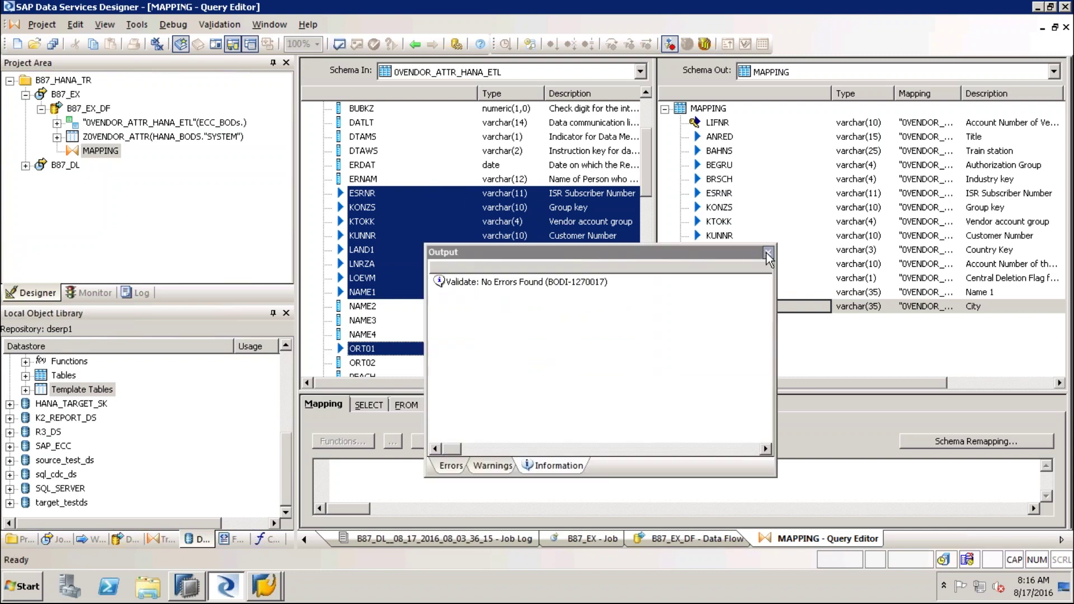
left_click(767, 253)
left_click(73, 93)
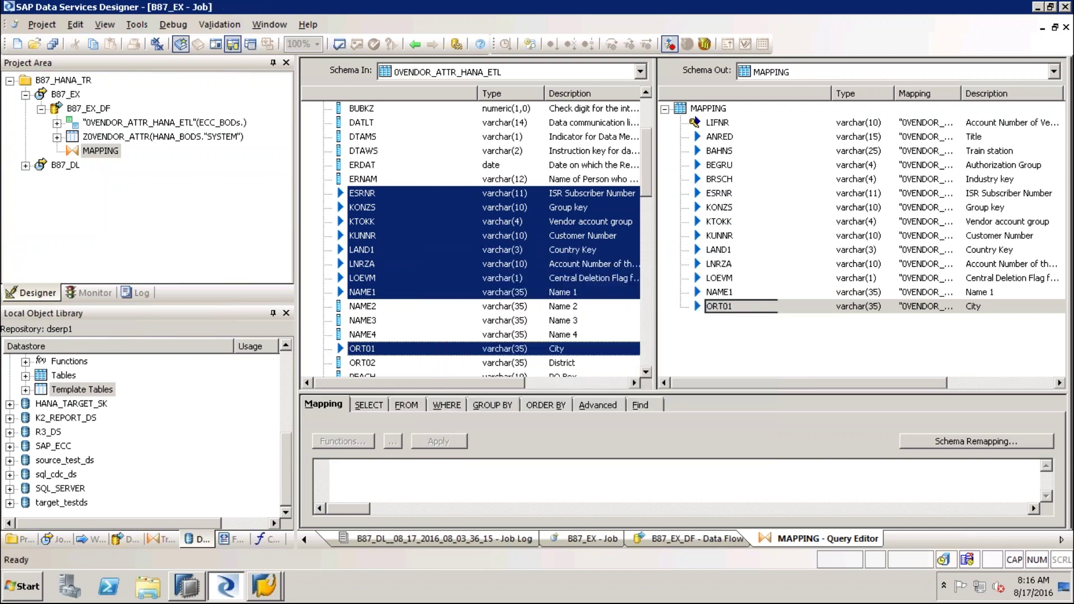
right_click(74, 93)
left_click(104, 102)
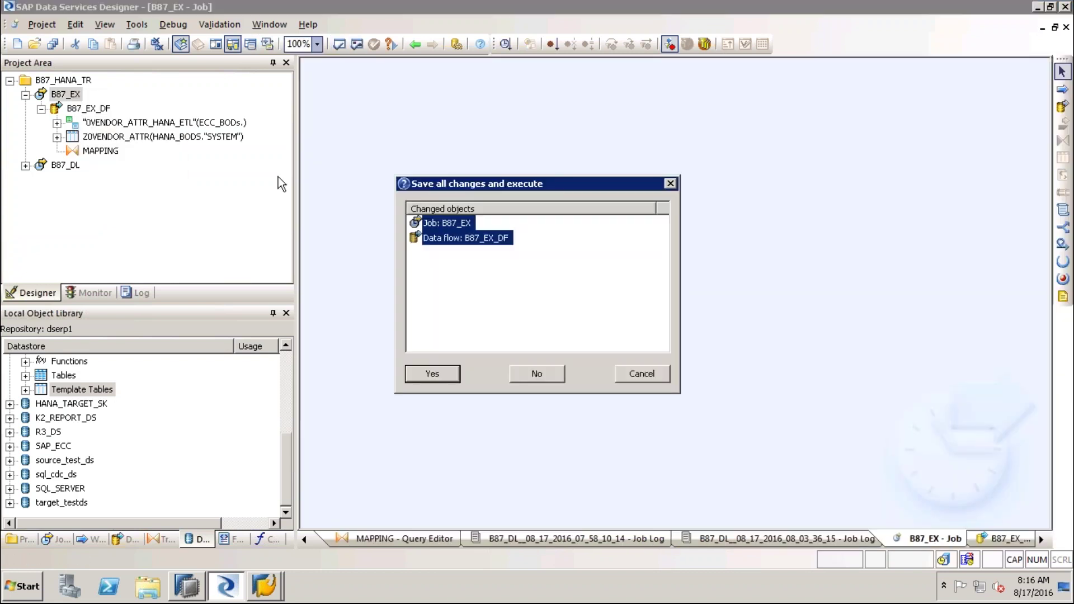
Save and run B87_EX, then check the monitor showing 2621 rows loaded into Z0VENDOR_ATTR
left_click(442, 374)
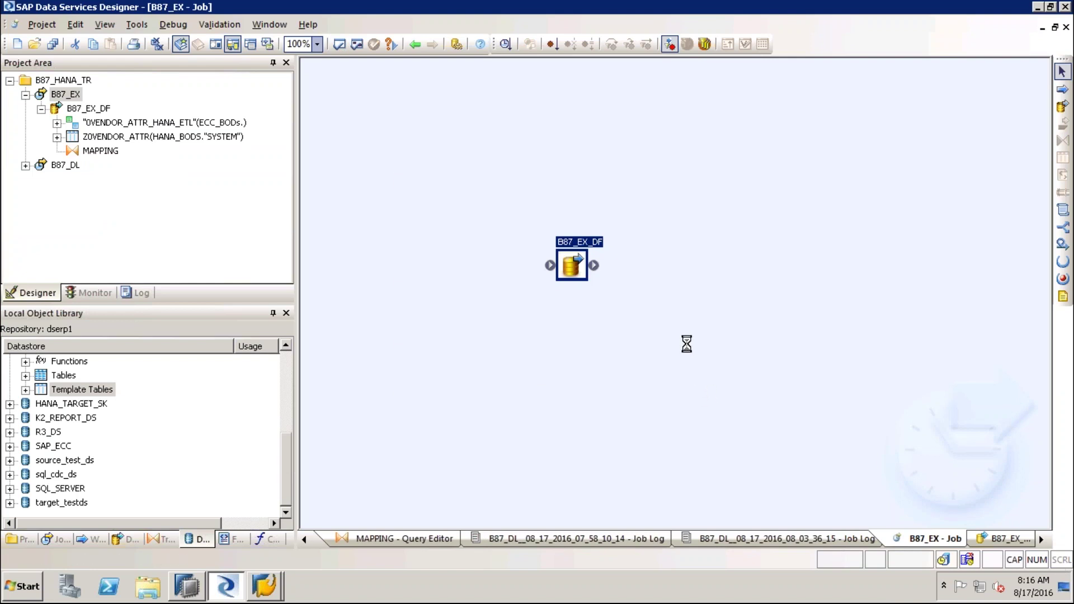
left_click(624, 482)
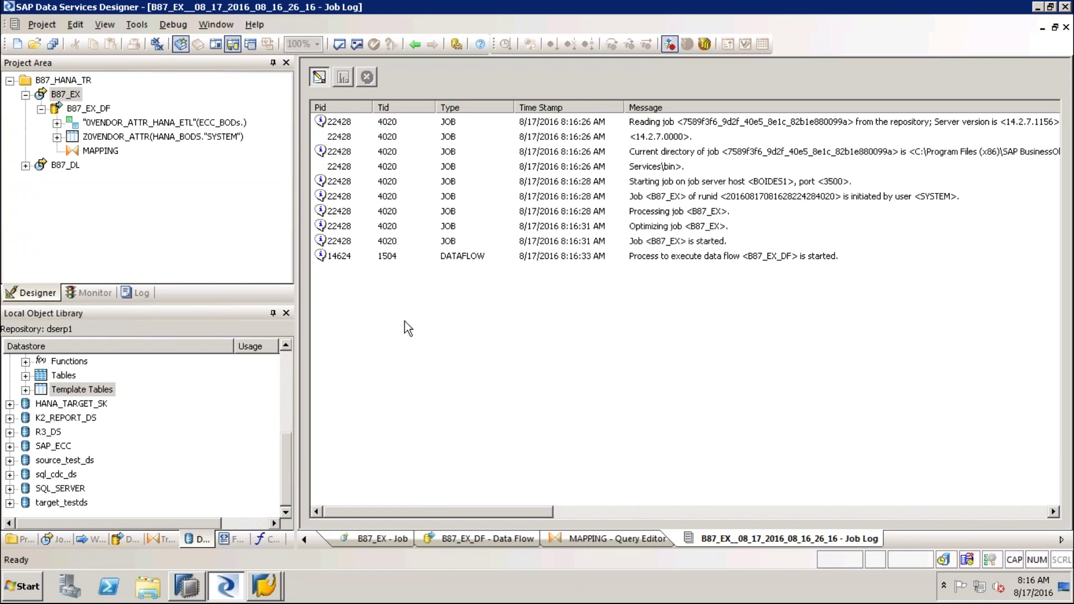
left_click(343, 77)
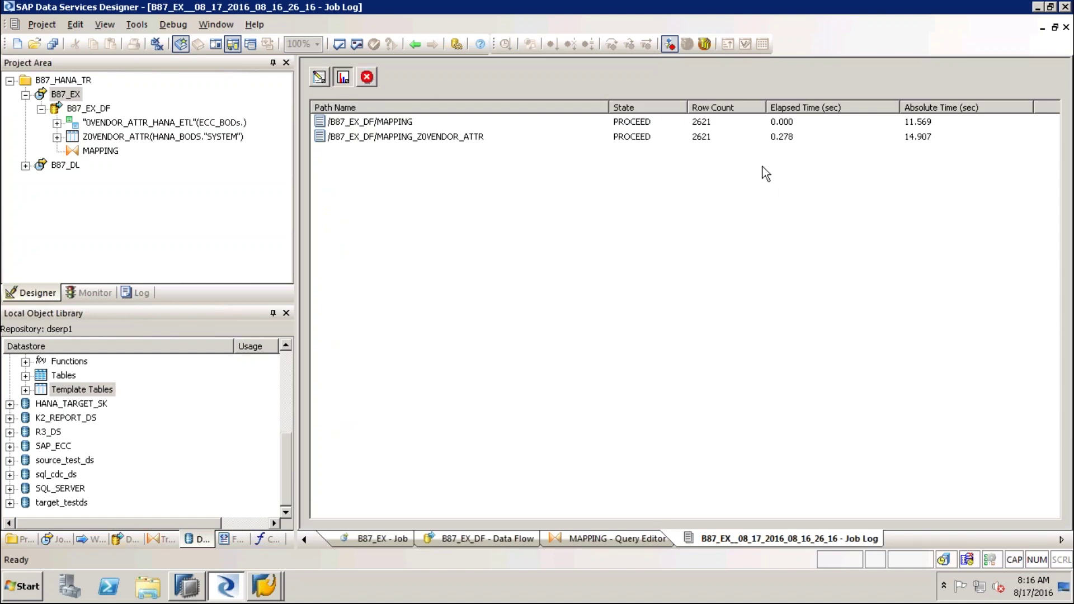
left_click(706, 123)
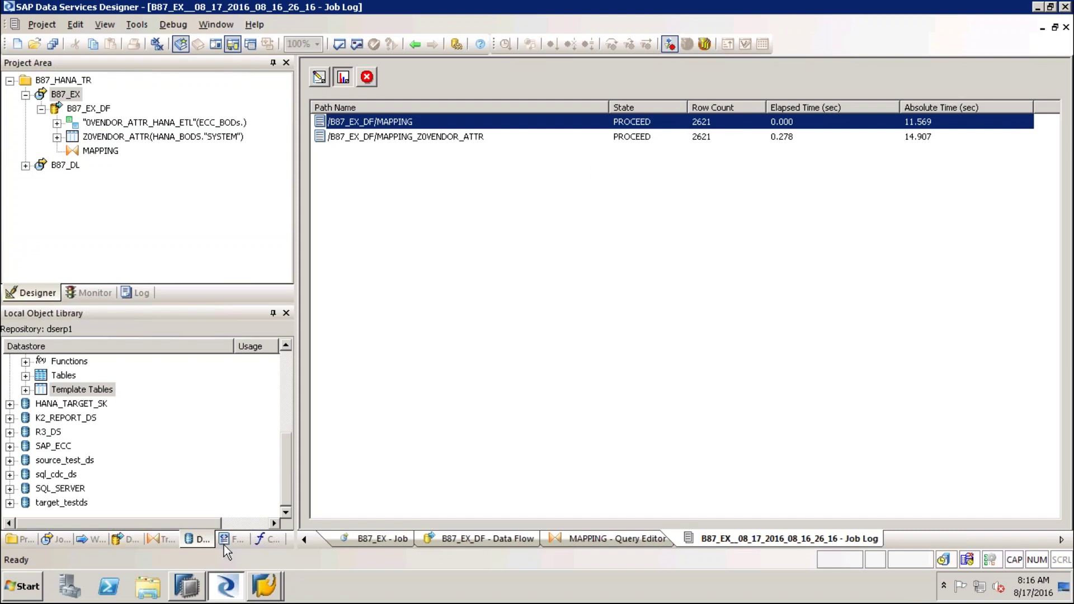
Switch to SAP HANA Studio and scroll down the systems list
left_click(193, 595)
left_click_drag(221, 116, 217, 129)
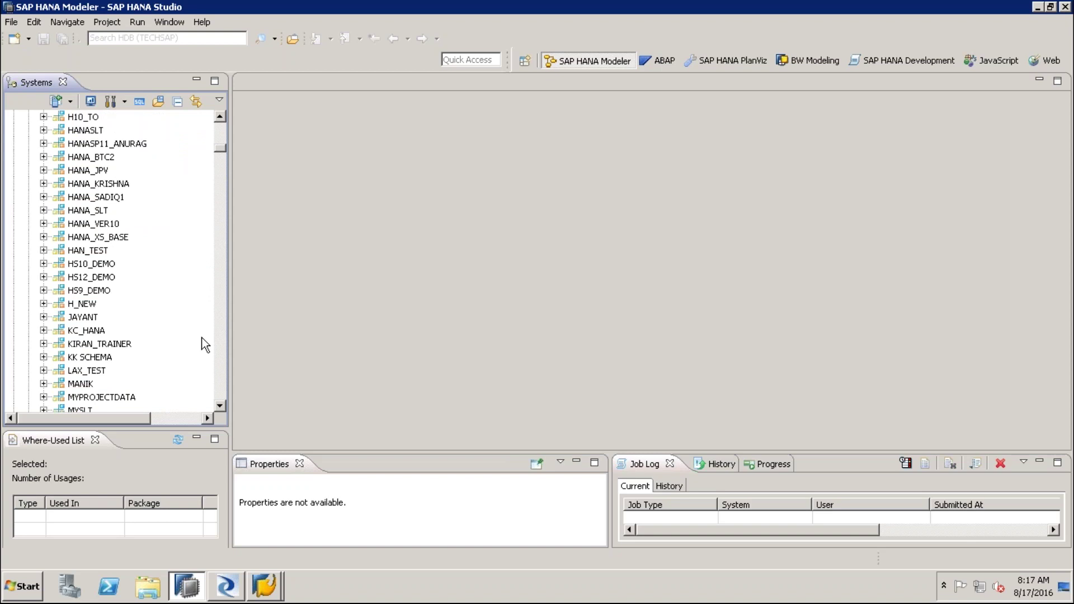
left_click(216, 387)
Refresh the SYSTEM schema's Tables folder
left_click(216, 385)
left_click(216, 387)
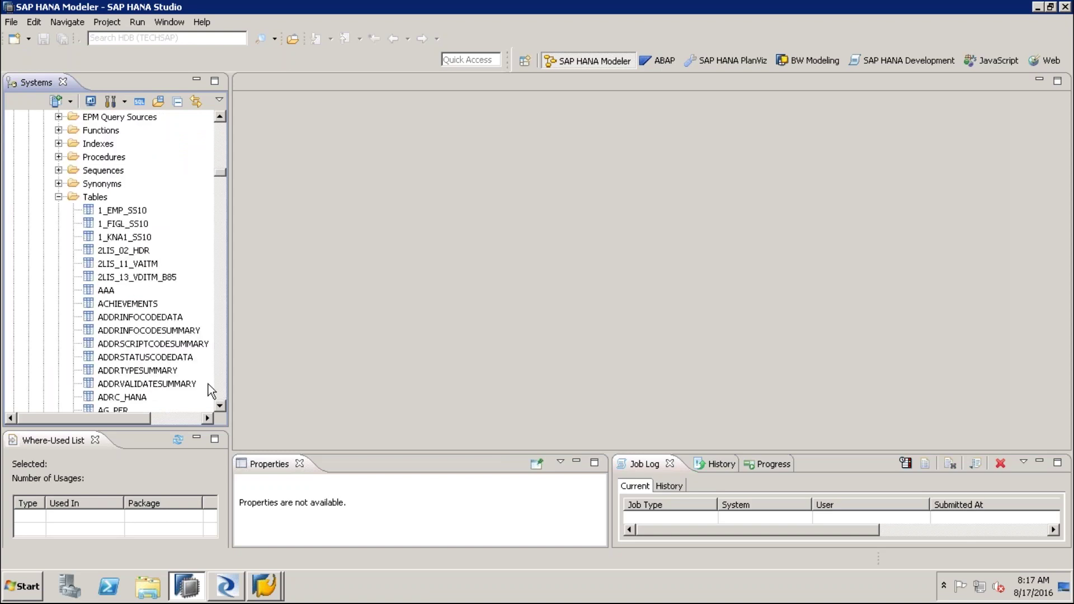
left_click(94, 198)
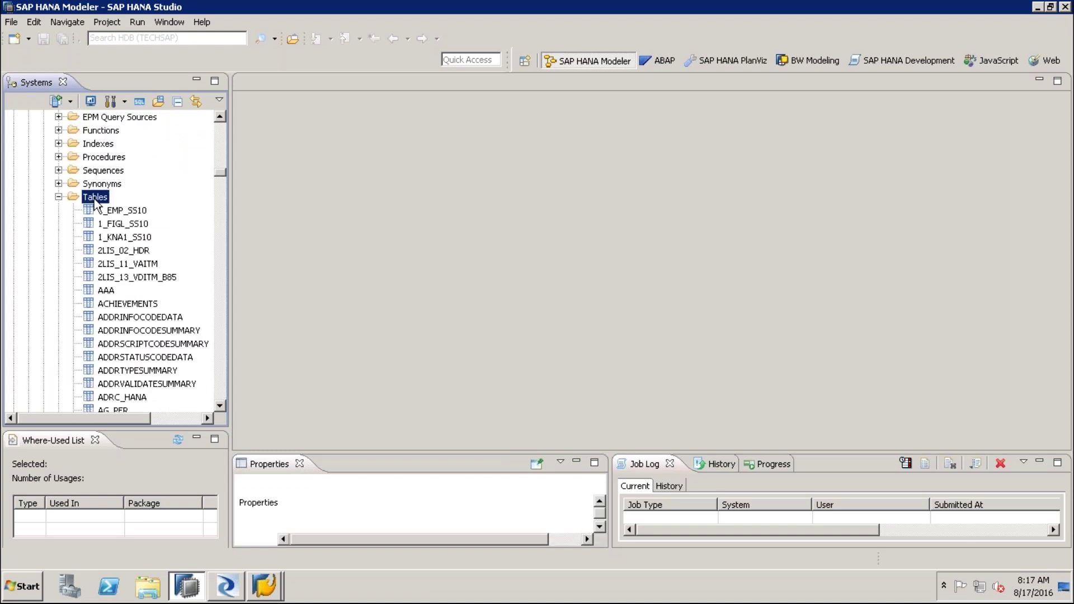
right_click(95, 200)
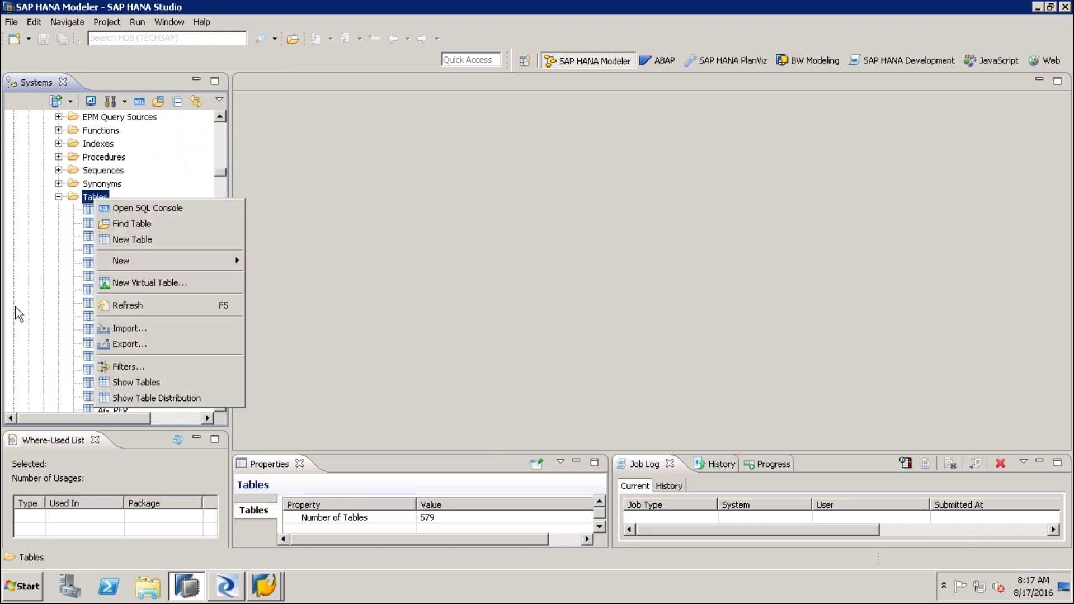
left_click(156, 307)
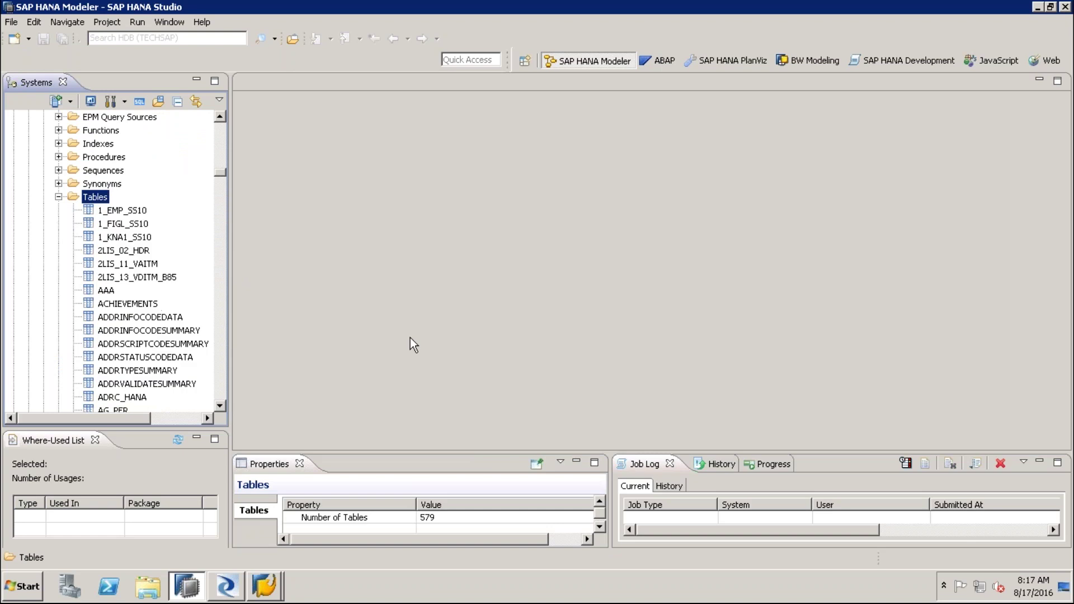
Open the Z0VENDOR_ATTR definition and check its 14 columns, LIFNR through ORT01
left_click(128, 385)
key("z")
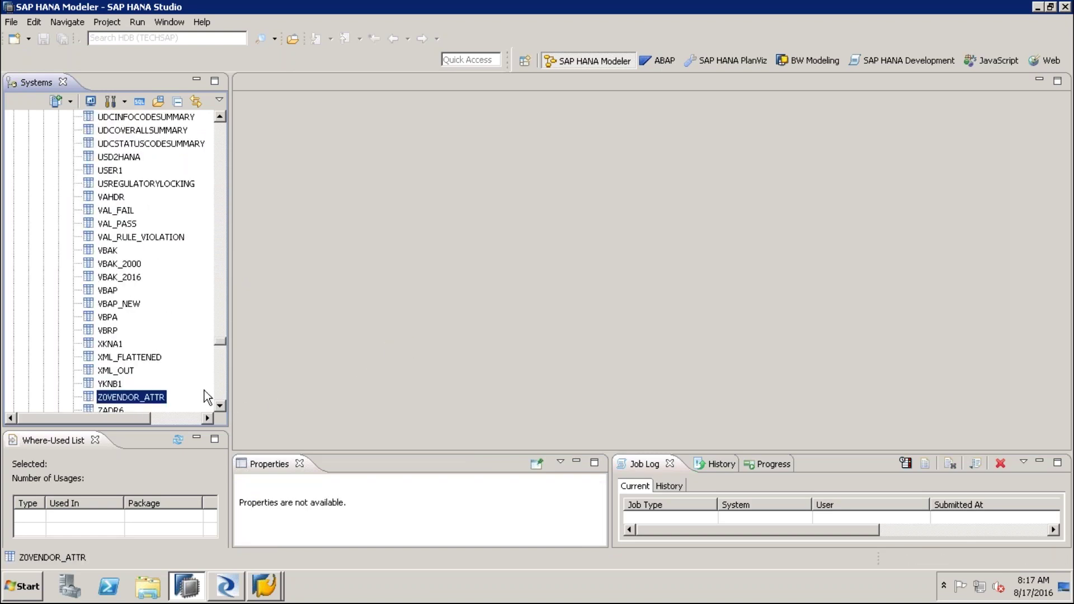
double_click(149, 397)
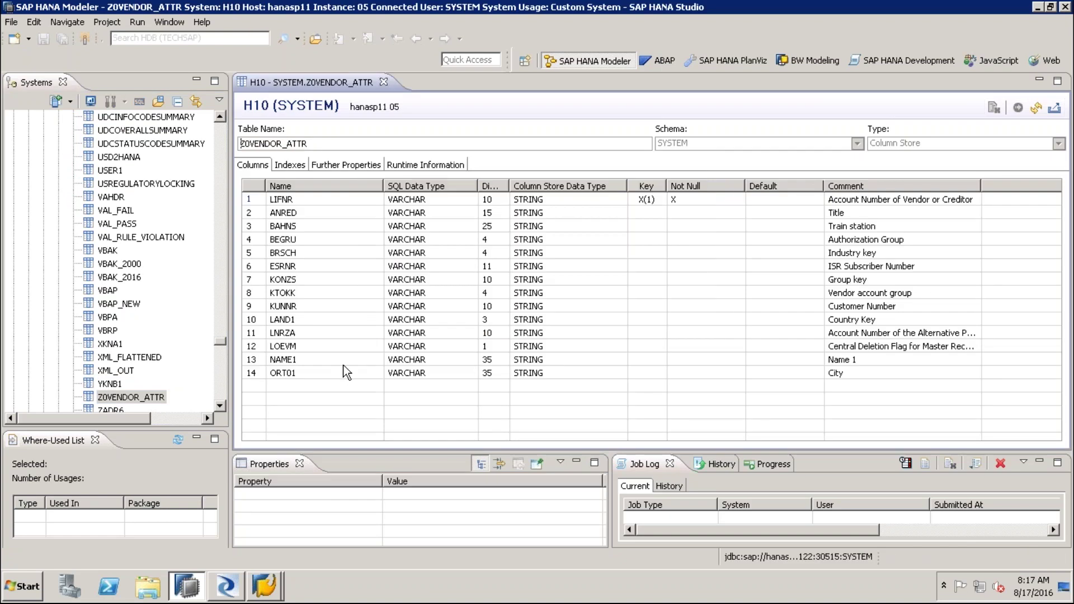
left_click_drag(823, 188, 779, 187)
left_click(288, 214)
left_click(286, 279)
left_click(285, 360)
left_click(286, 373)
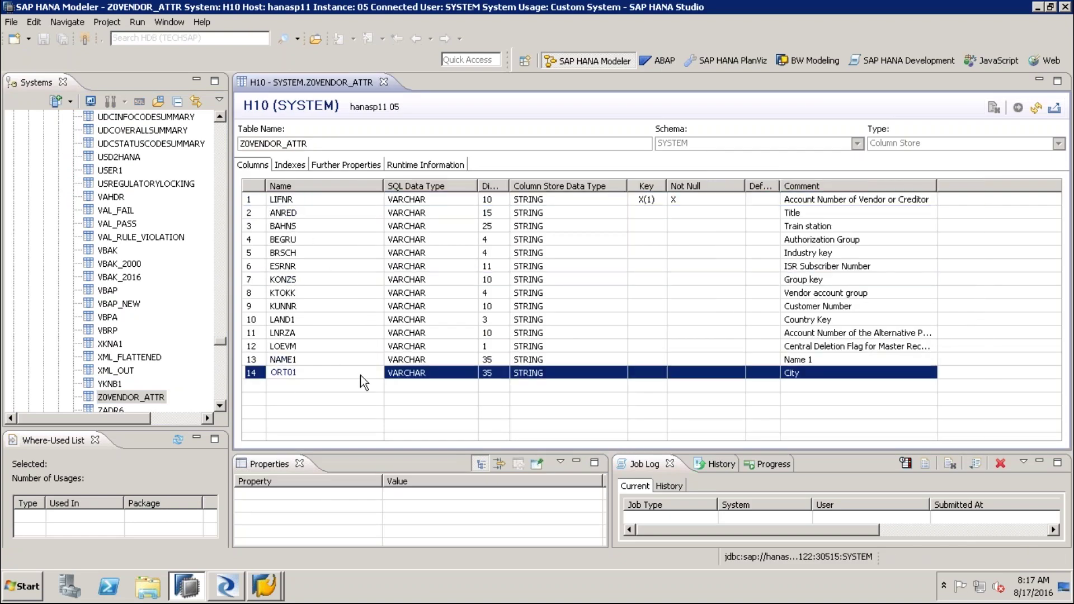
Preview the Z0VENDOR_ATTR data, close the preview and leave the remote session
right_click(148, 397)
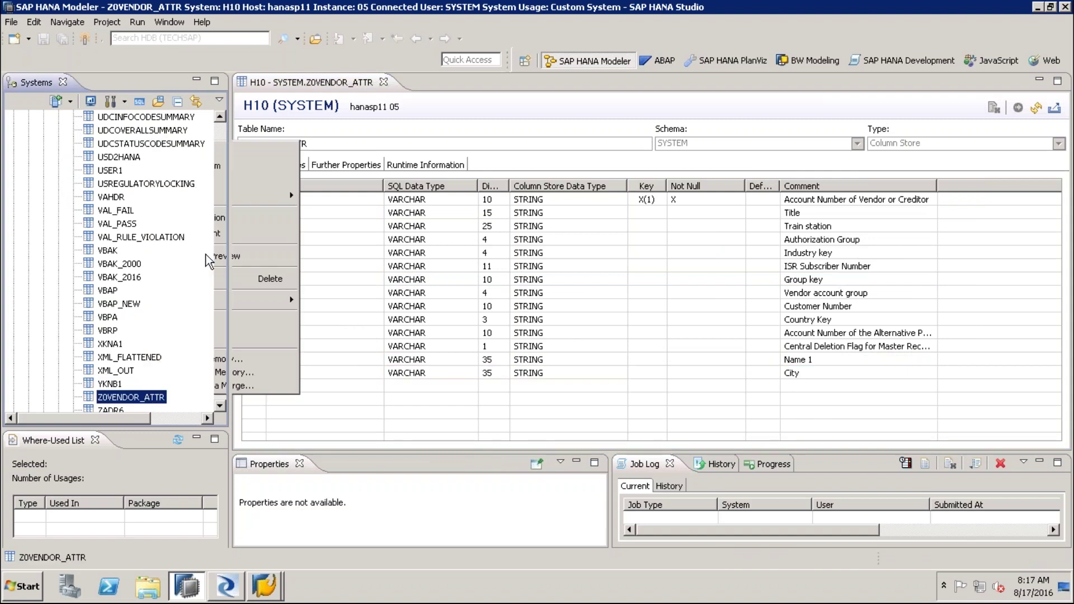
left_click(221, 256)
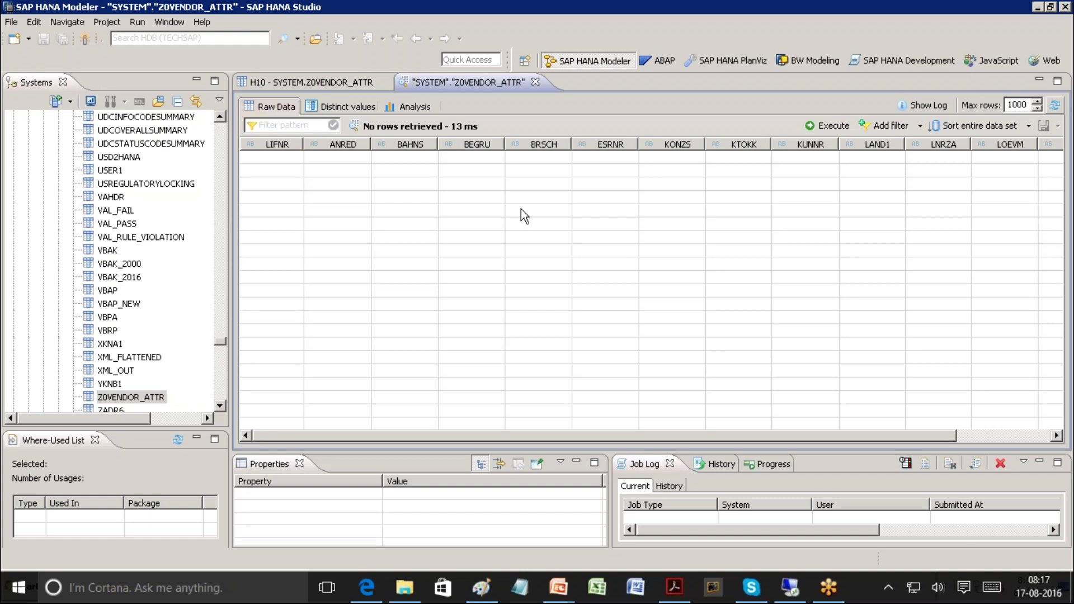
left_click(536, 82)
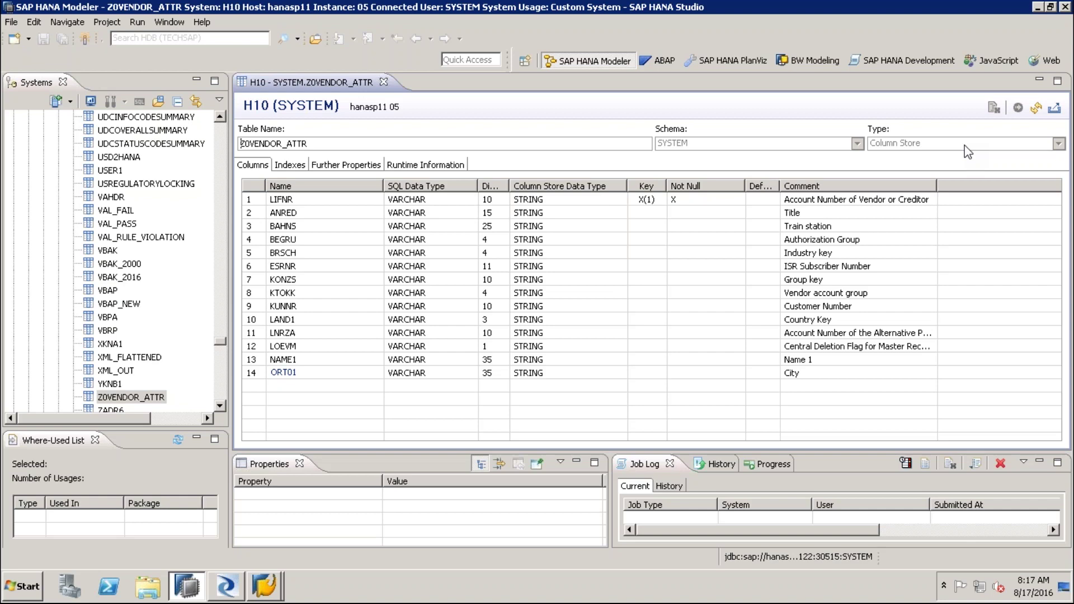
key("alt+Tab")
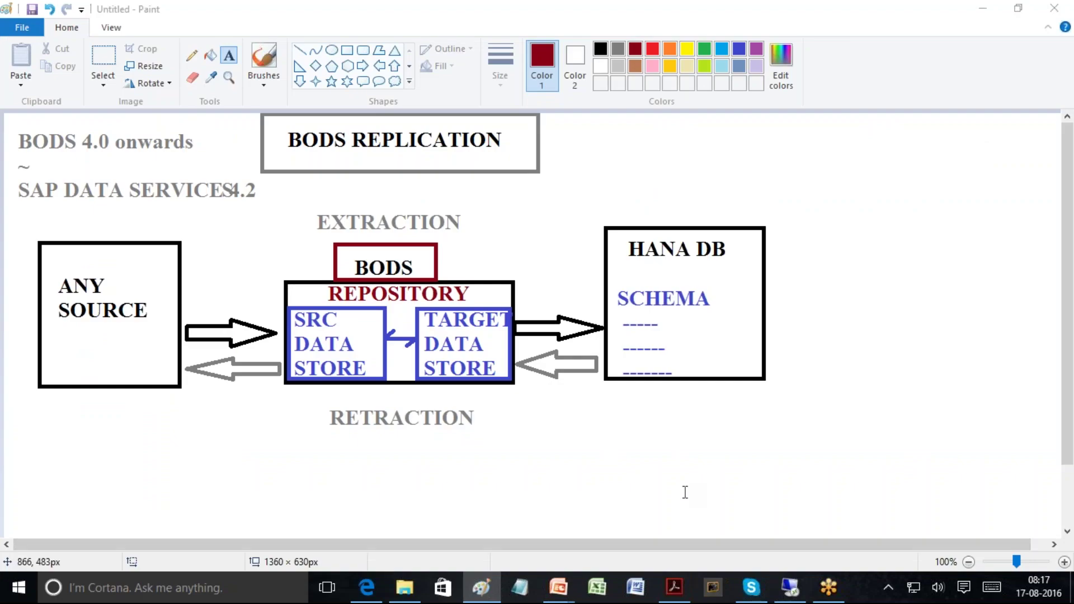